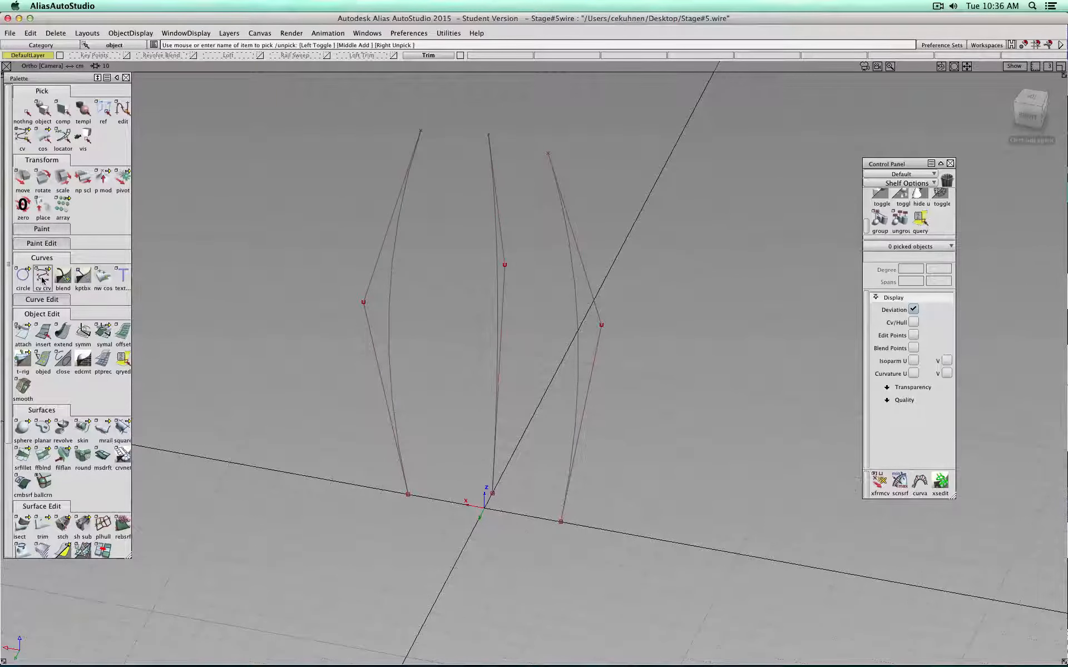
Draw a three-point degree-2 CV curve across the foot of the left upright profile curve, with its middle point at that foot.
click(43, 279)
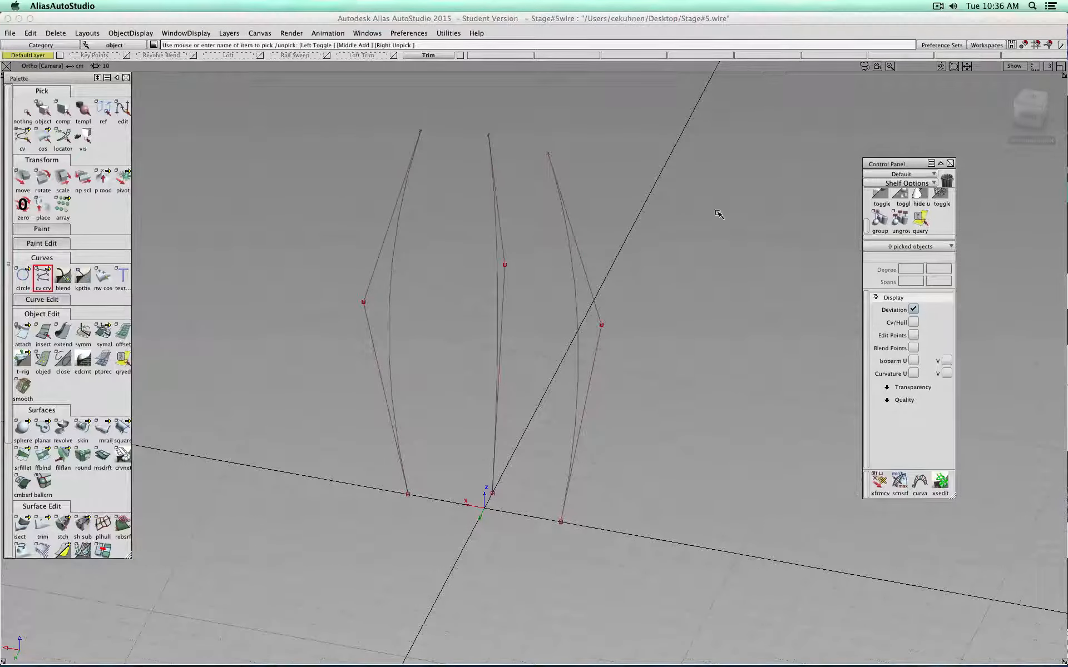
alt+shift+drag(515, 434, 503, 448)
alt+shift+right_drag(503, 448, 389, 492)
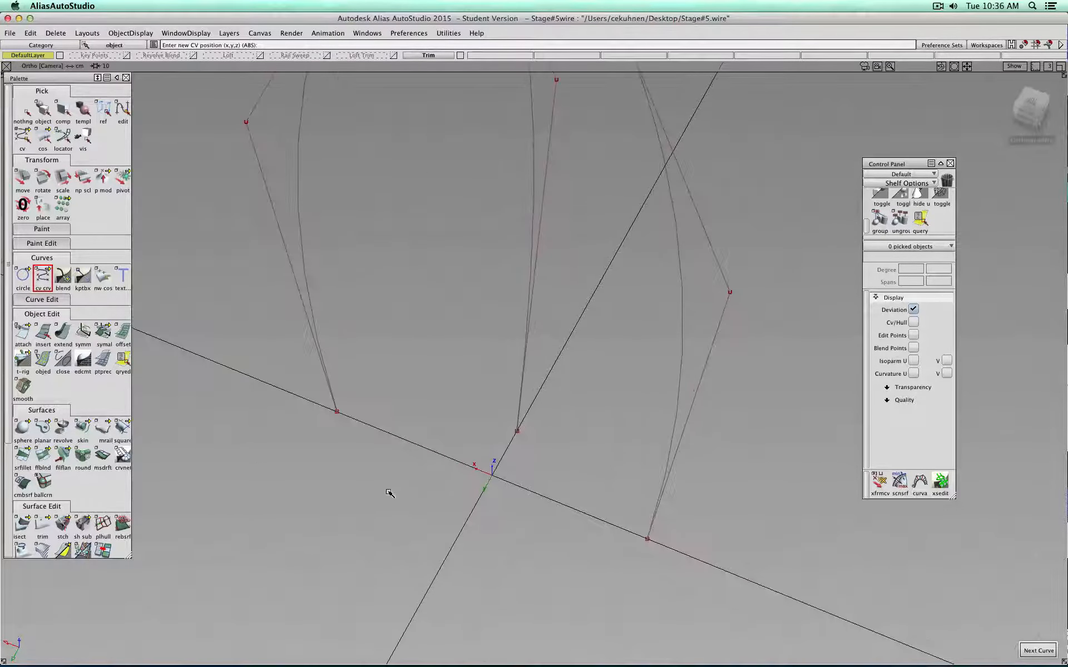
click(339, 522)
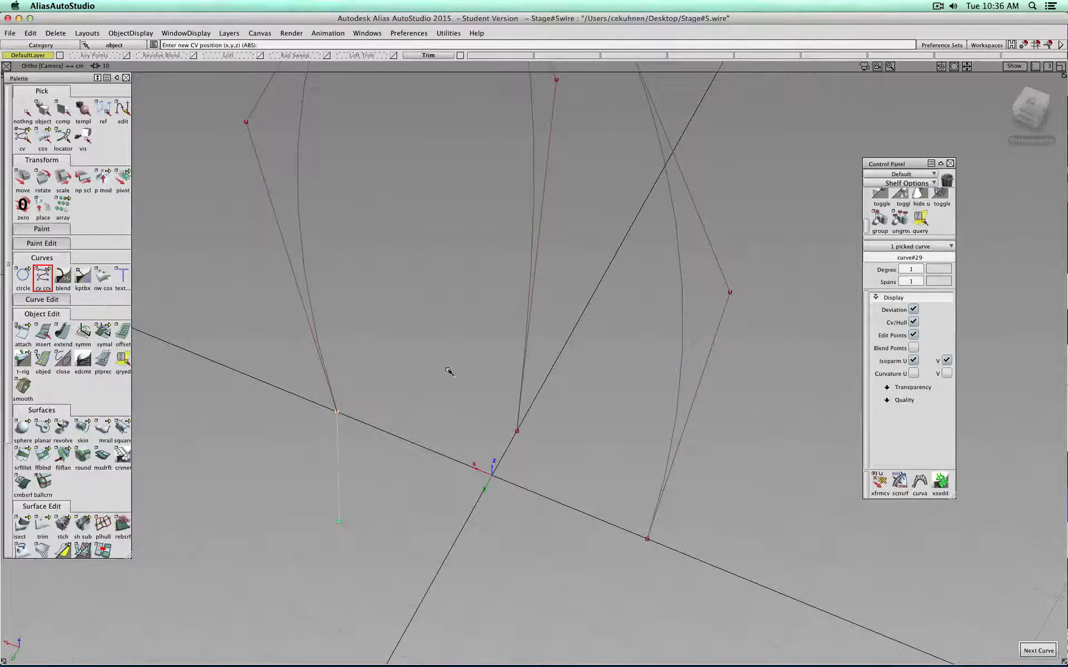
click(438, 346)
ctrl+shift+drag(447, 399, 486, 475)
alt+shift+middle_drag(487, 474, 560, 380)
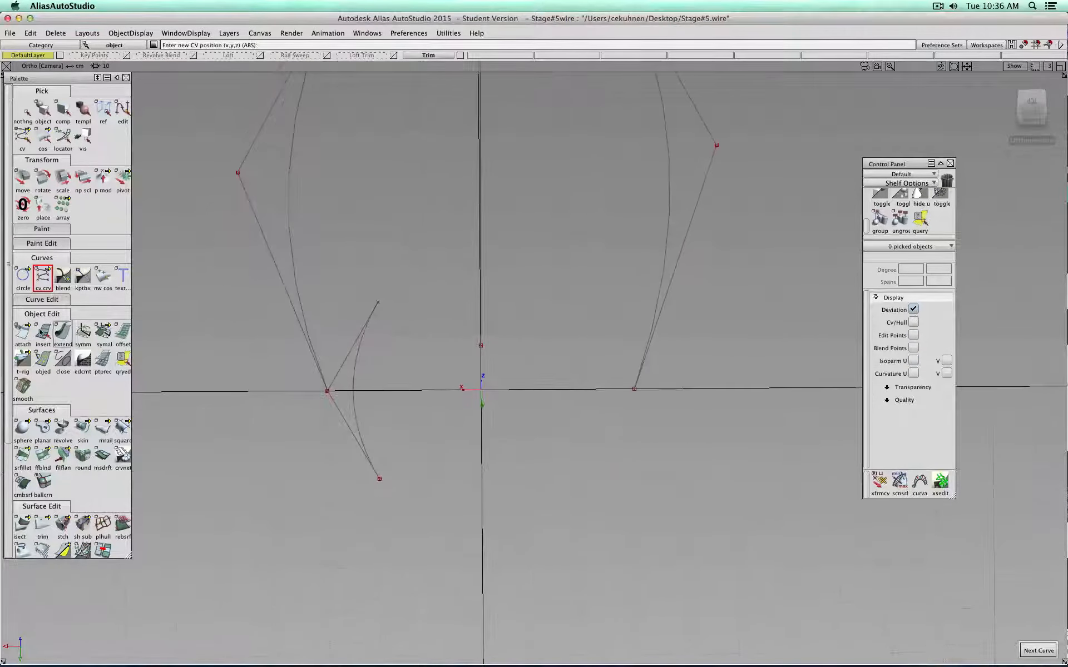
Draw a mirrored three-point degree-2 CV curve across the foot of the right upright profile curve.
click(44, 279)
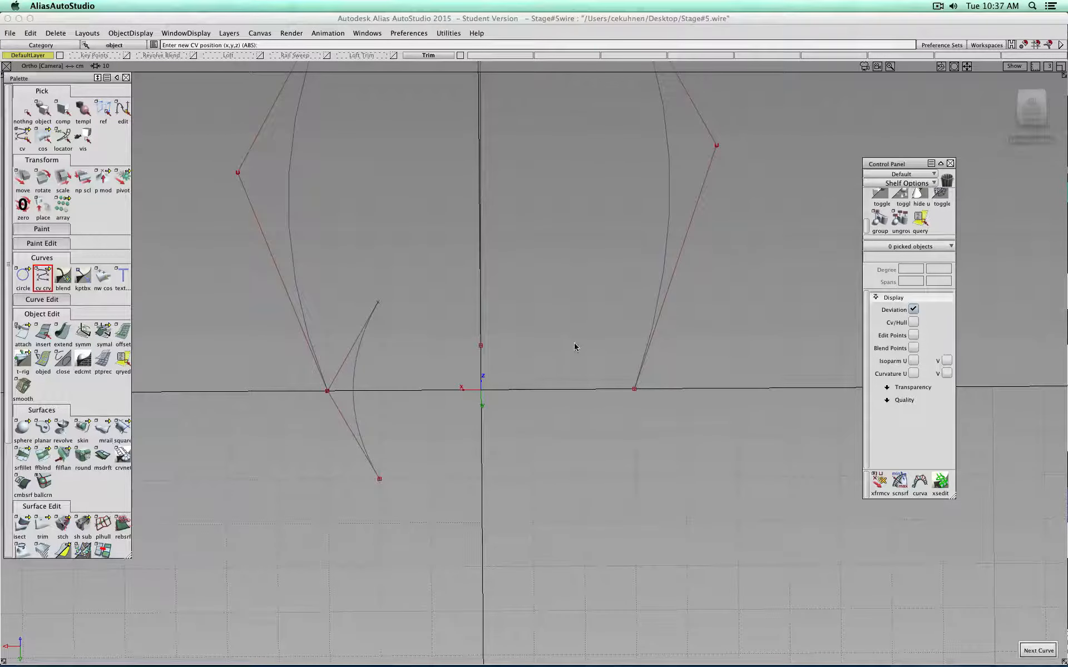
click(531, 301)
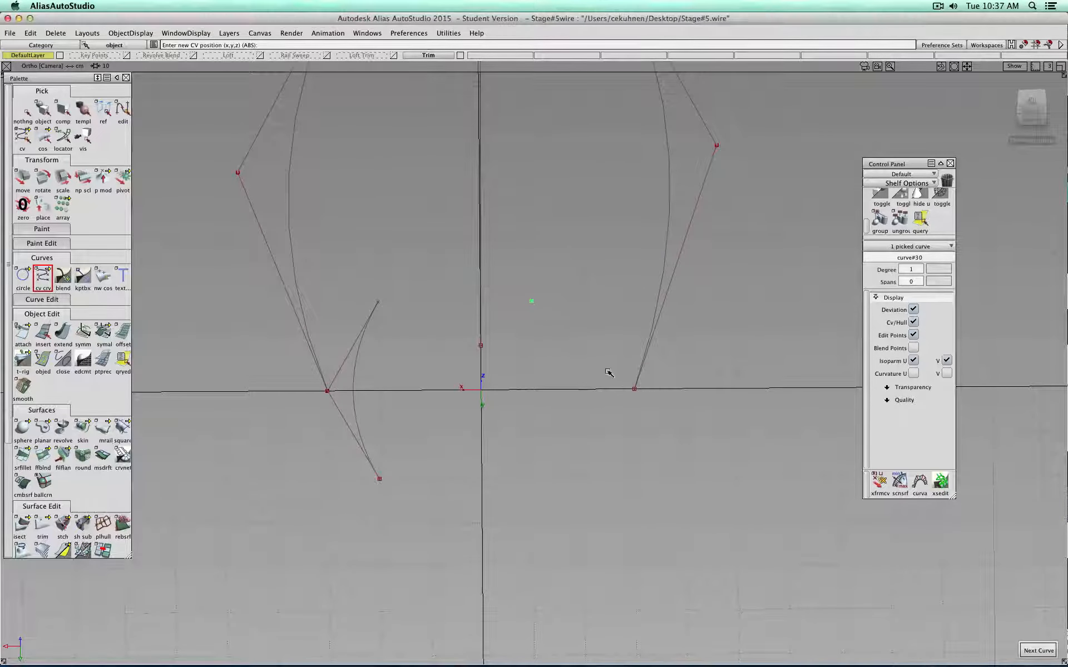
click(633, 388)
click(533, 477)
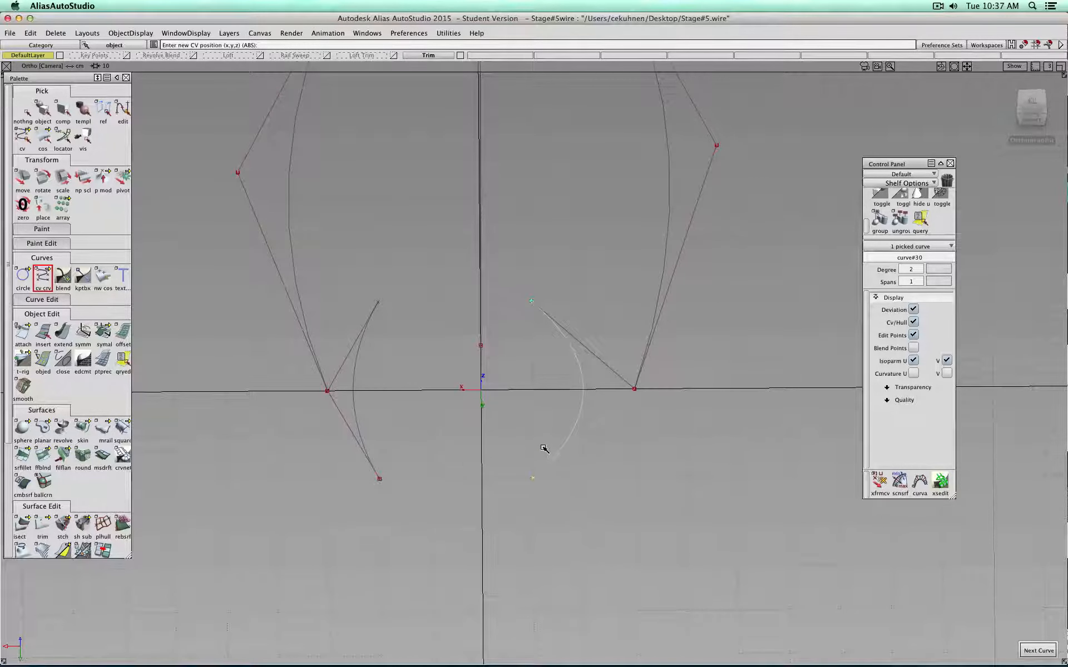
Move both side base curves outward along X so each one passes through the foot of its upright profile curve.
click(42, 111)
ctrl+shift+drag(515, 384, 540, 415)
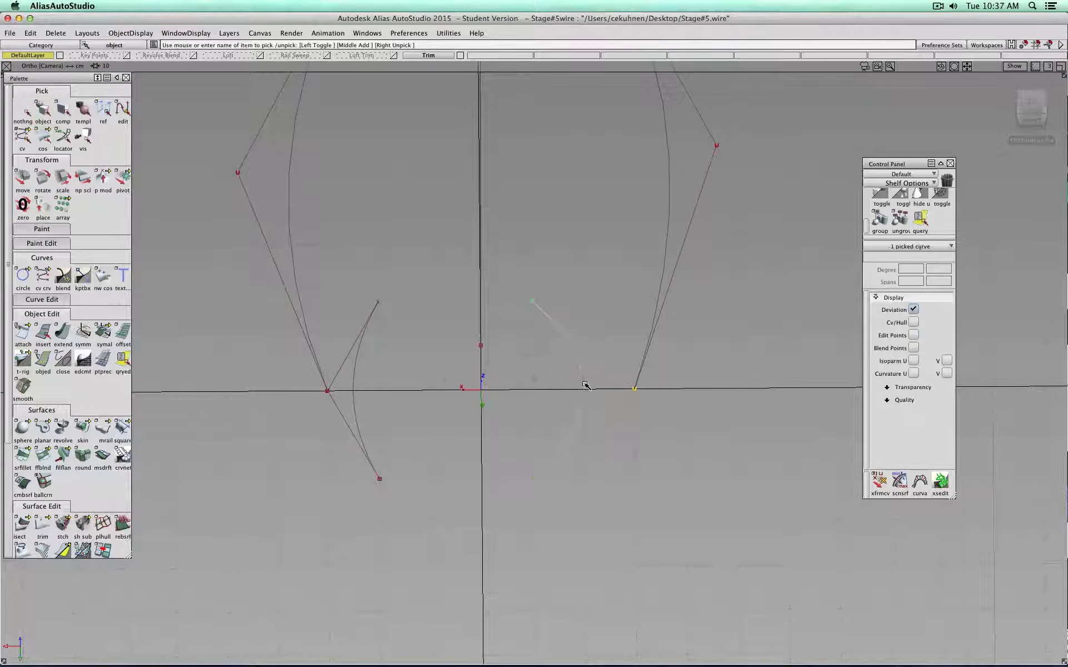
click(583, 384)
ctrl+shift+middle_drag(512, 415, 510, 401)
drag(510, 410, 560, 410)
click(356, 409)
drag(435, 428, 477, 482)
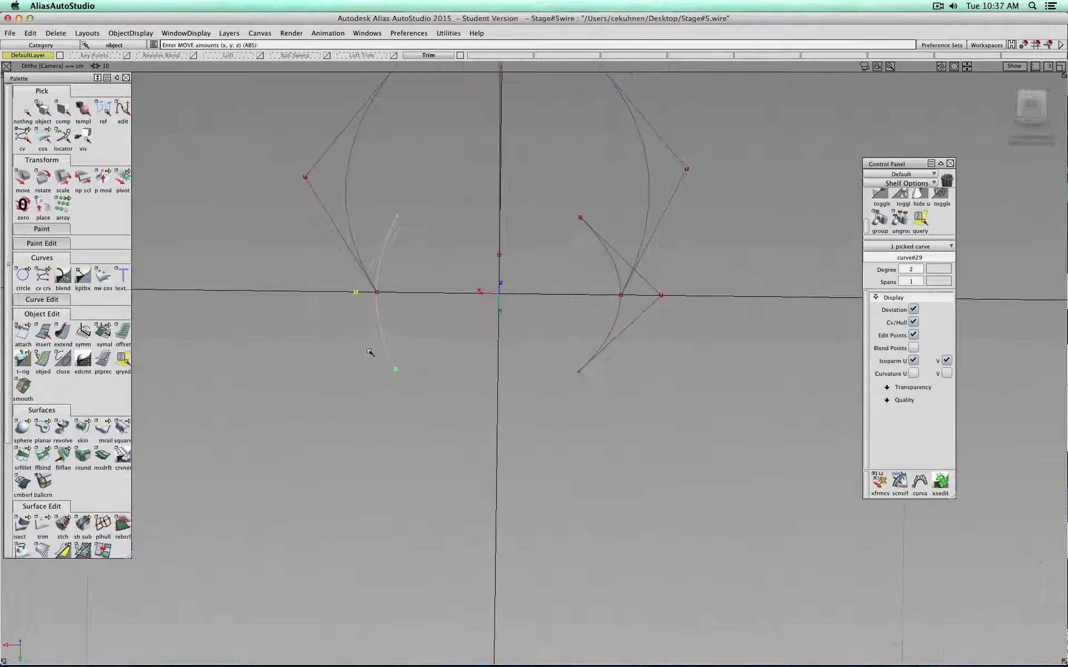
Draw a three-point degree-2 CV curve behind the origin, spanning both side base curves with its middle point on the Y axis.
click(43, 278)
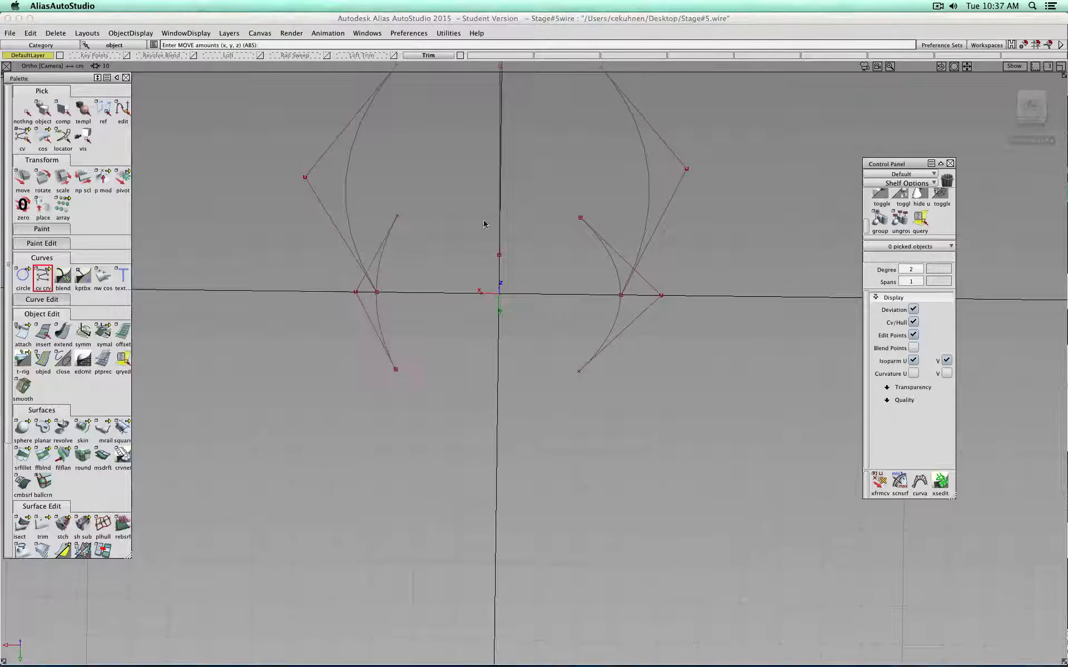
click(336, 253)
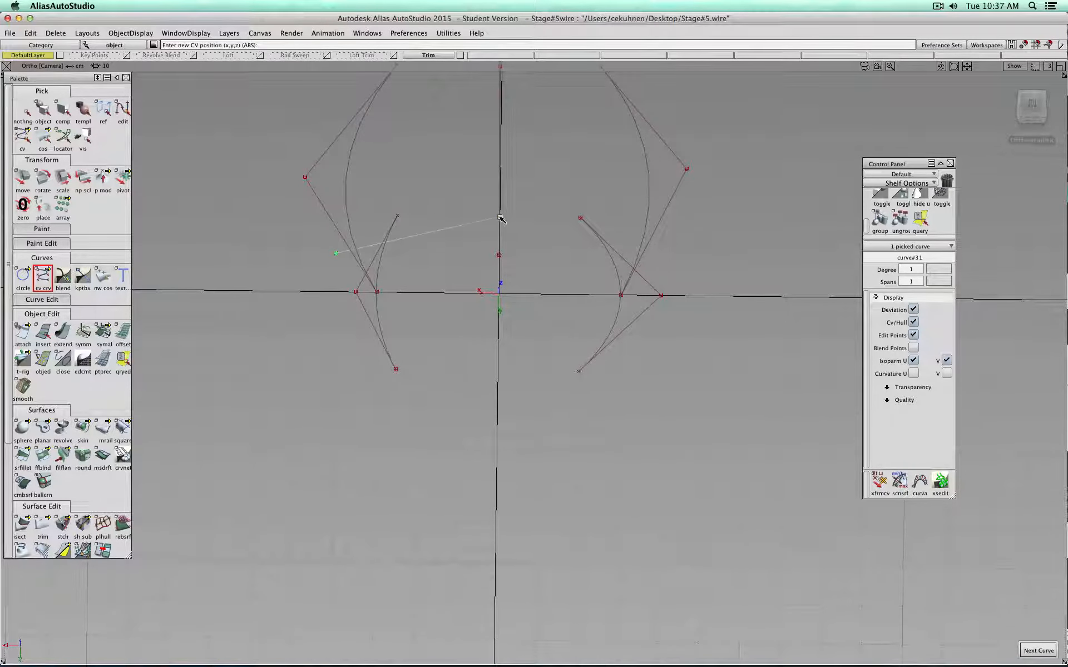
click(500, 216)
click(661, 257)
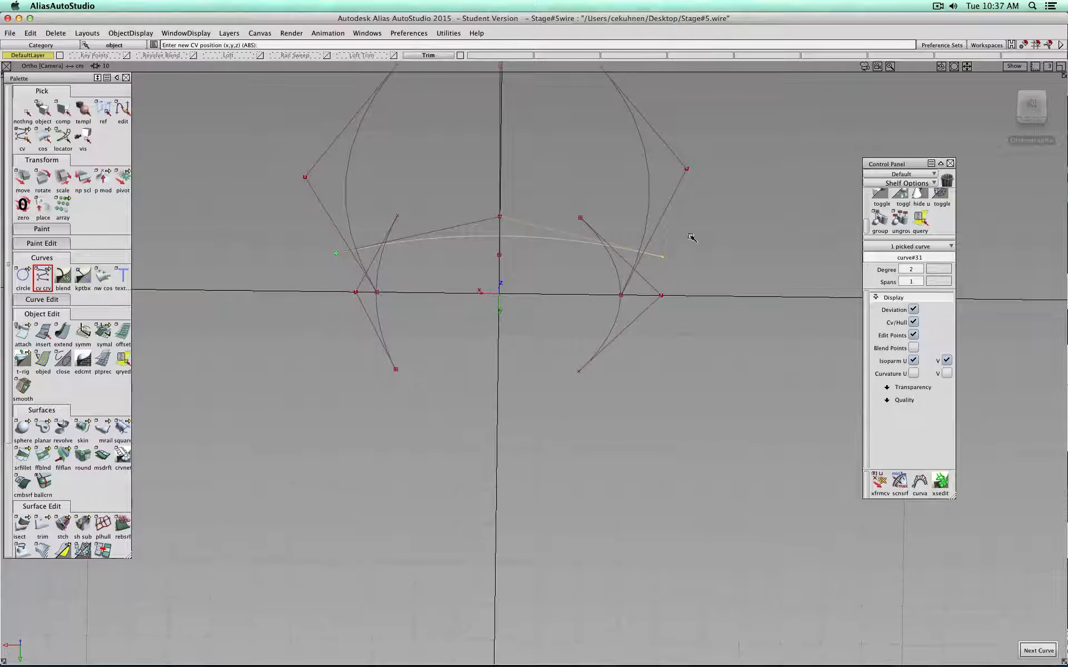
Move the back base curve about 0.45 cm along Y to meet the foot of the back upright profile curve.
alt+shift+drag(768, 304, 319, 325)
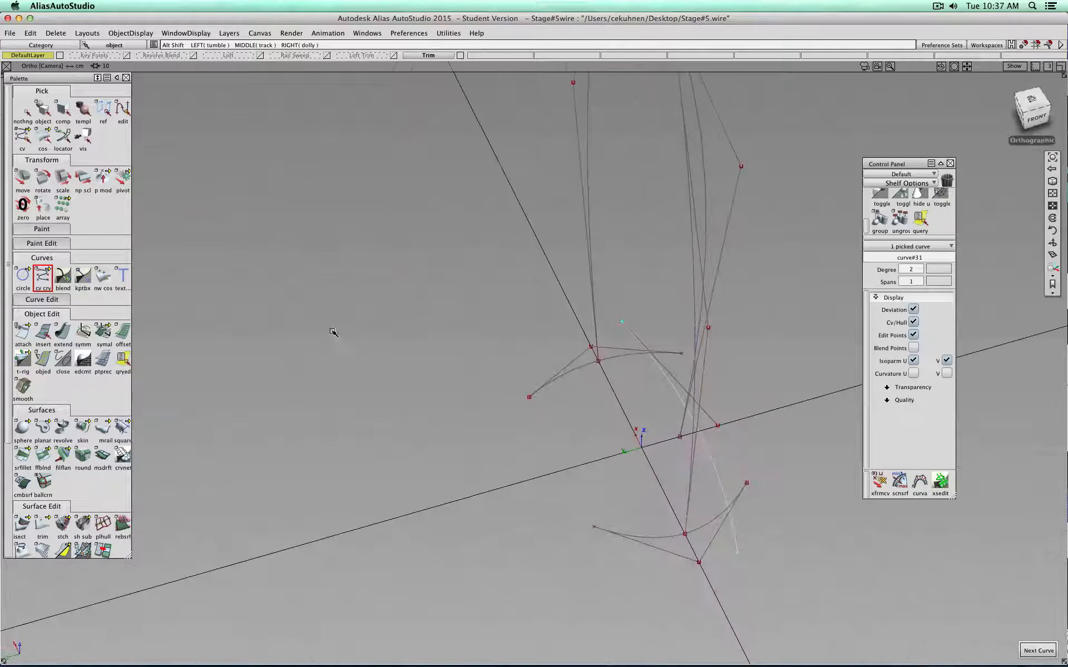
alt+shift+drag(756, 515, 569, 484)
click(22, 111)
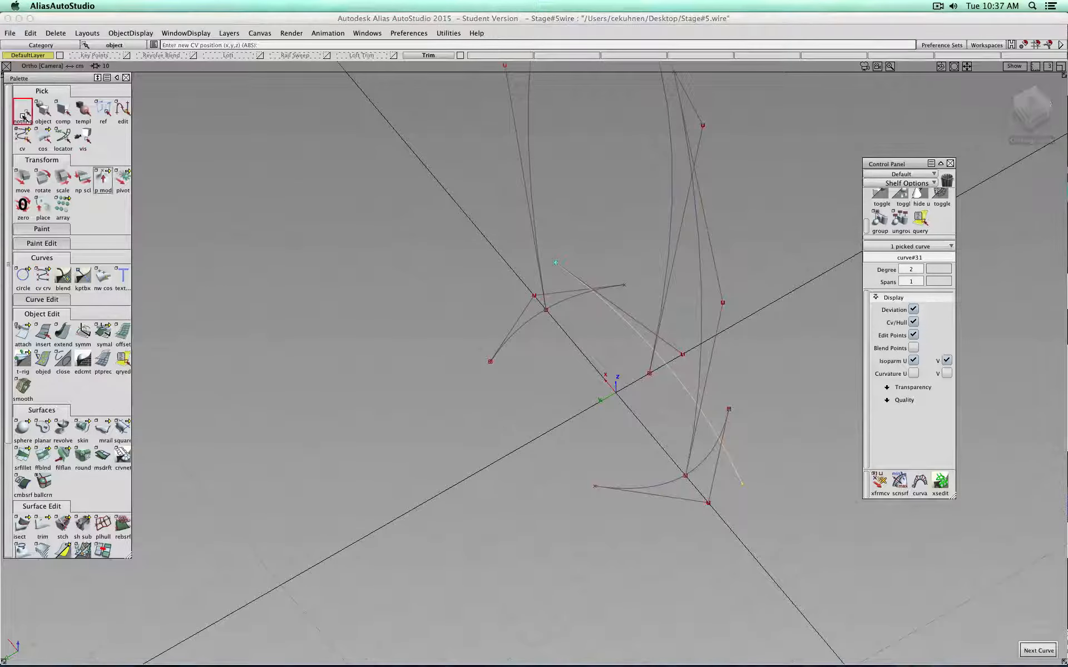
click(32, 187)
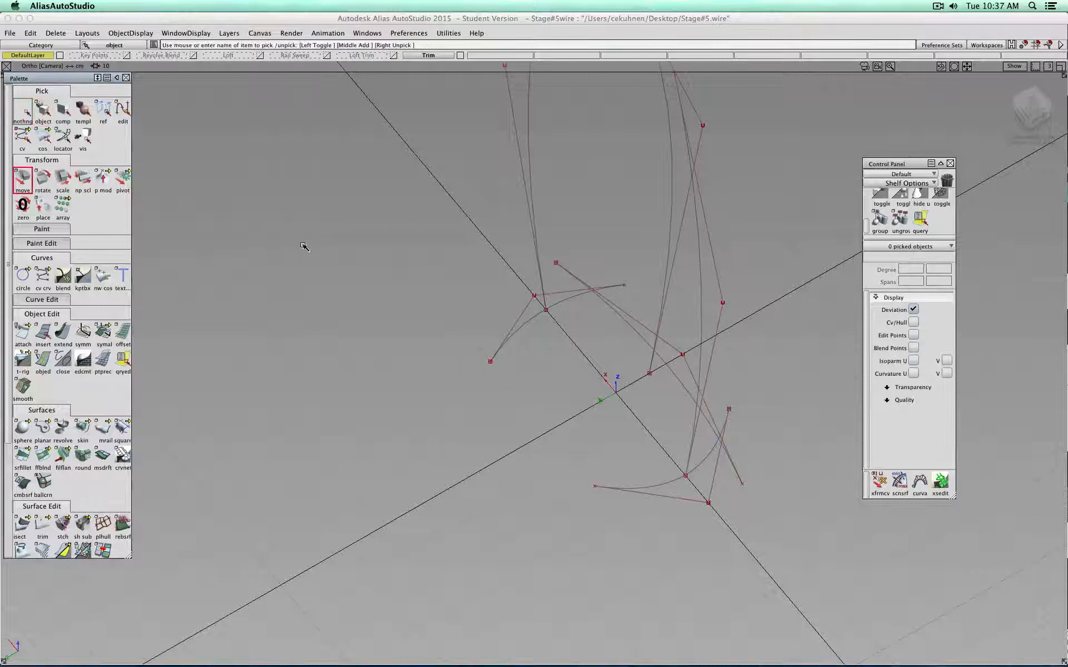
click(637, 328)
ctrl+shift+middle_drag(601, 383, 596, 355)
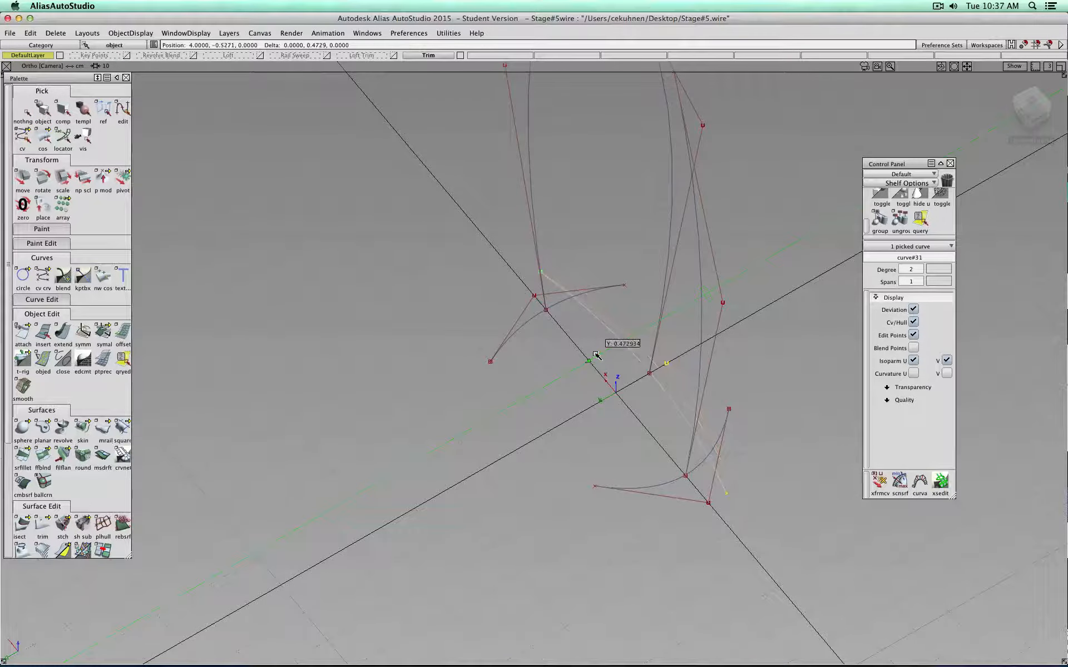
Move the three upright profile curves outward along the ground axes, away from their base curves.
alt+shift+drag(465, 391, 986, 401)
ctrl+shift+drag(282, 219, 281, 194)
click(43, 110)
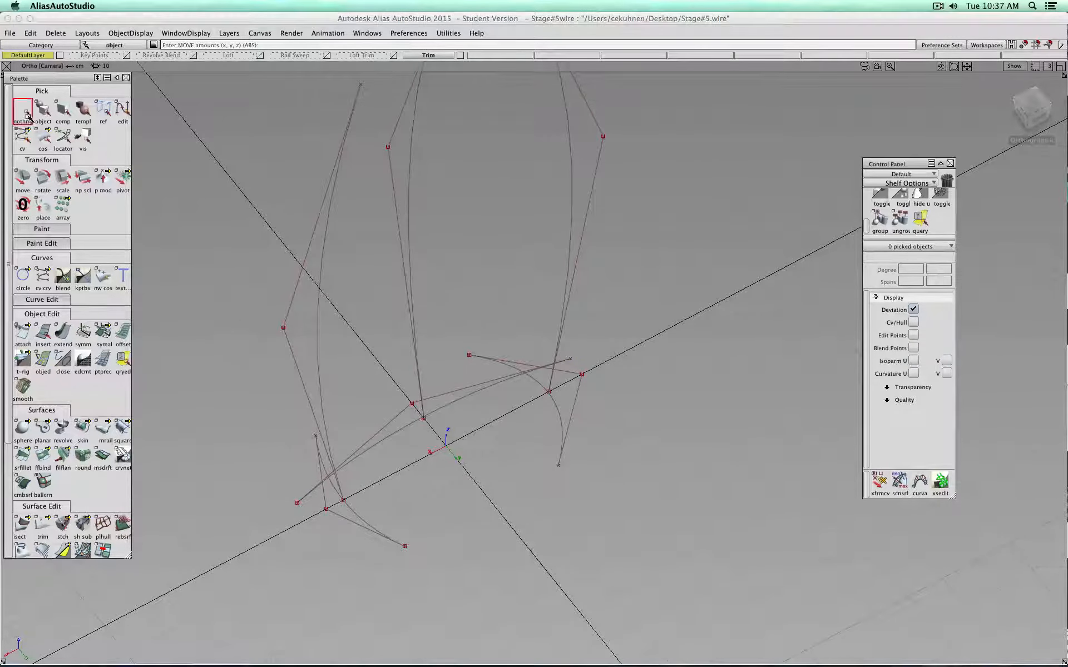
click(317, 374)
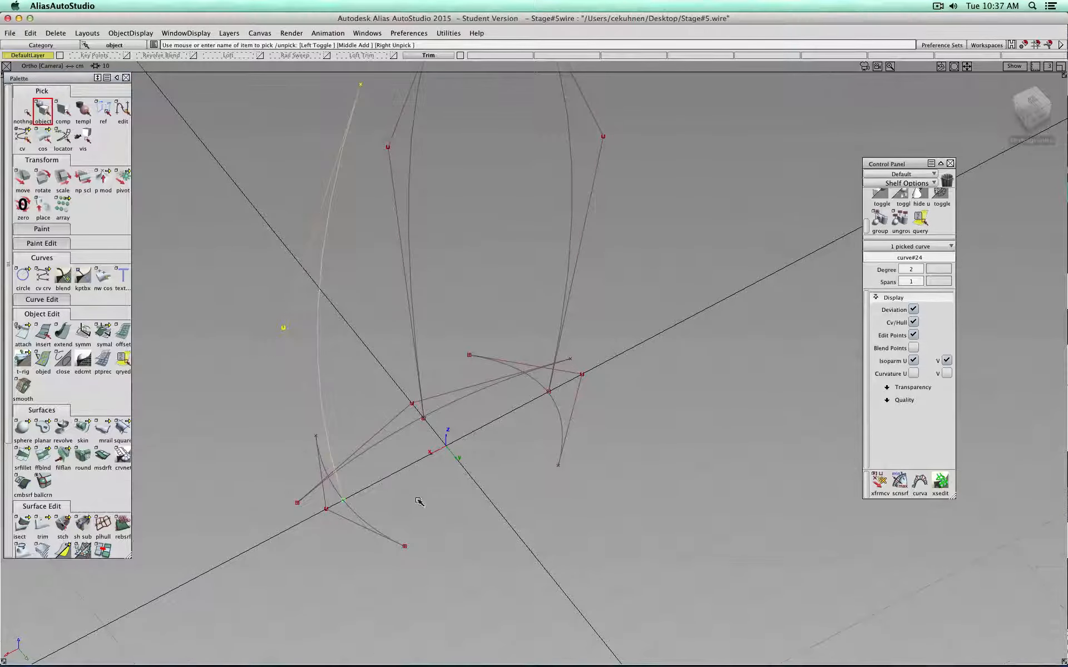
alt+shift+middle_drag(267, 577, 360, 475)
click(22, 176)
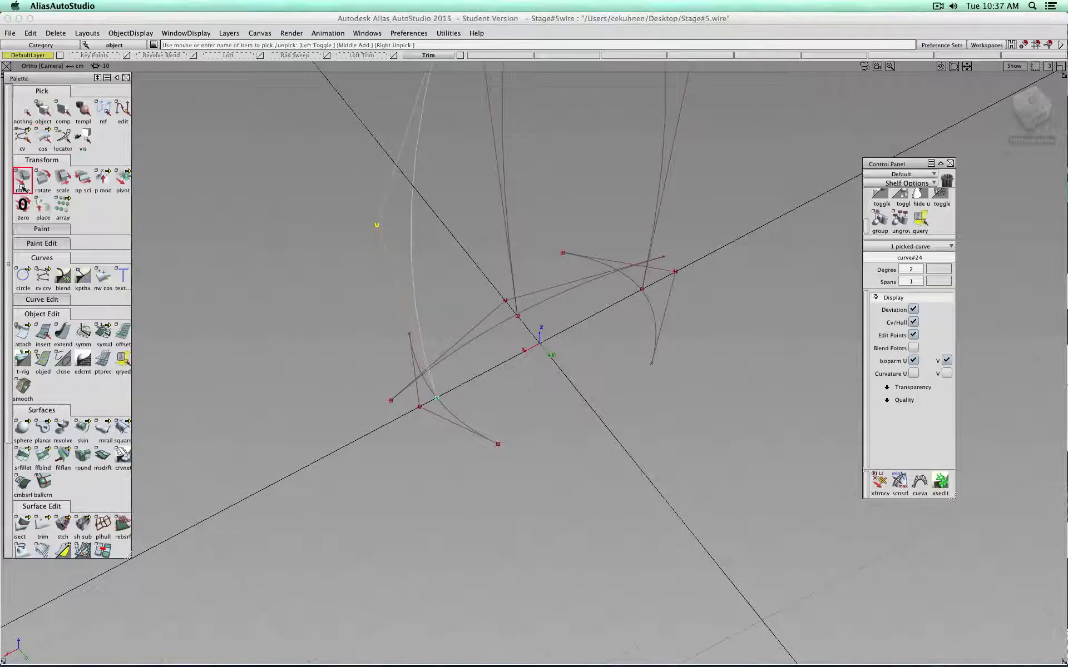
drag(358, 422, 275, 467)
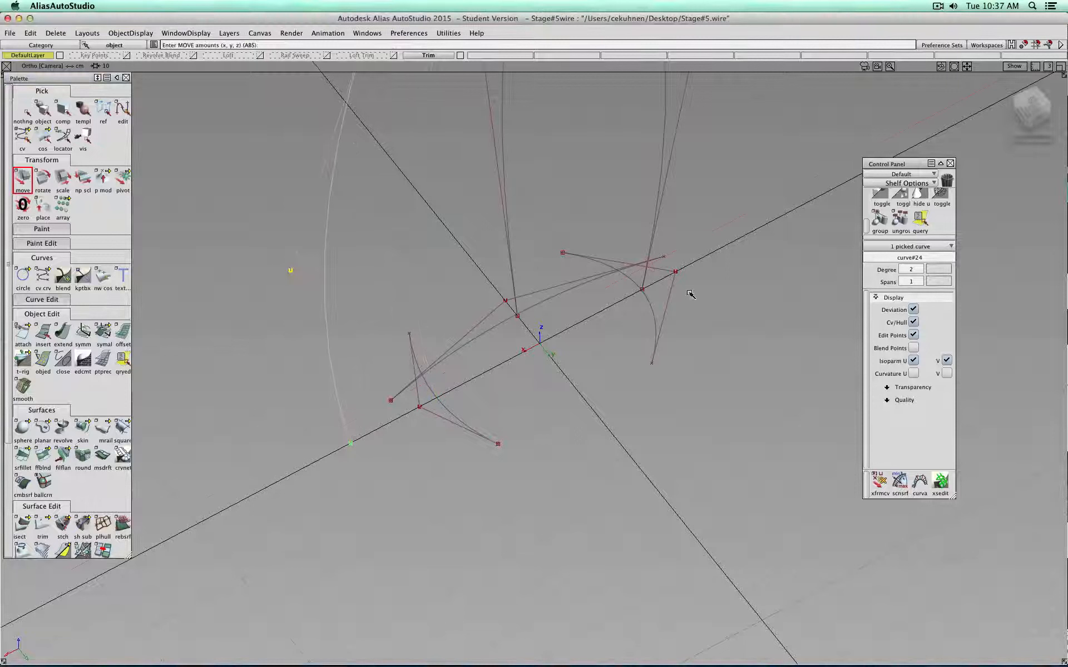
click(655, 223)
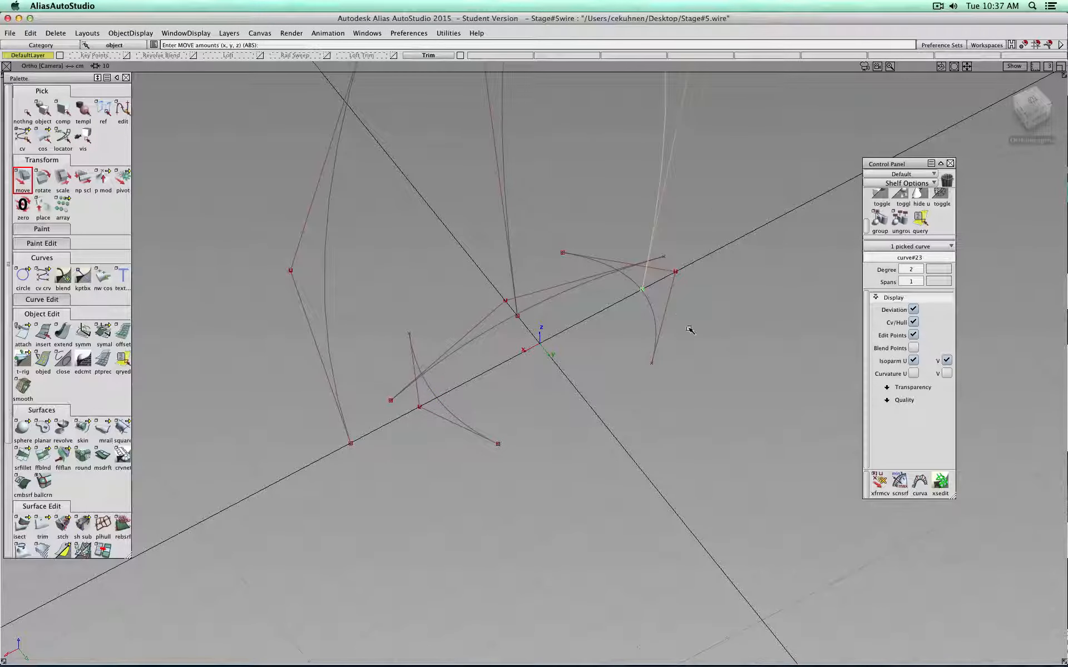
click(508, 271)
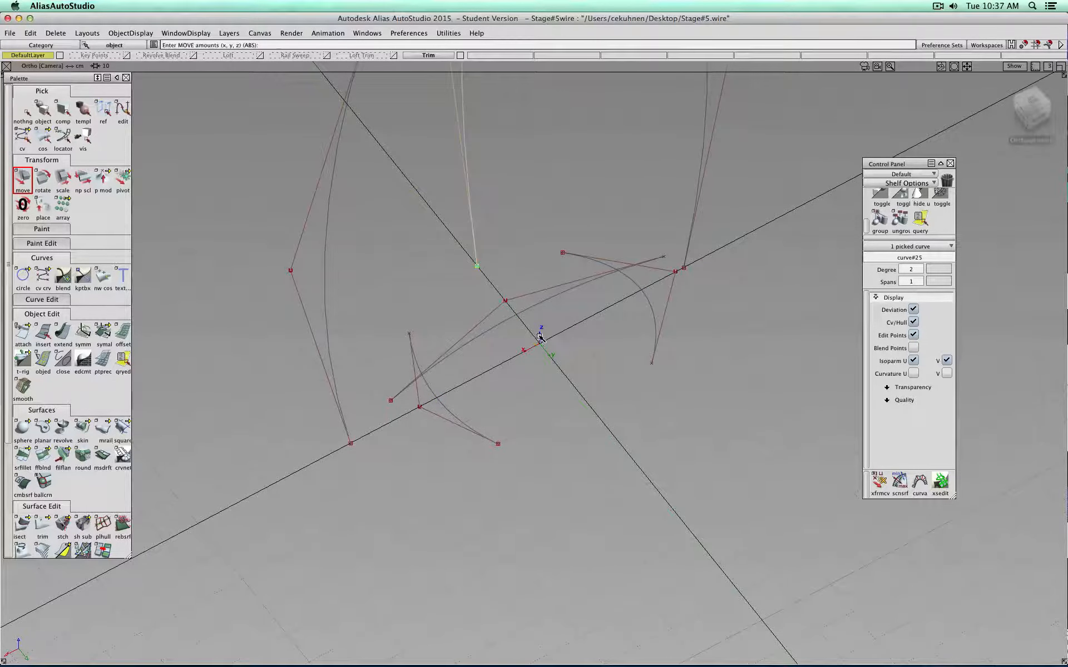
Open the curve snap options and curve-snap the foot of each upright profile curve onto its base curve.
click(1060, 45)
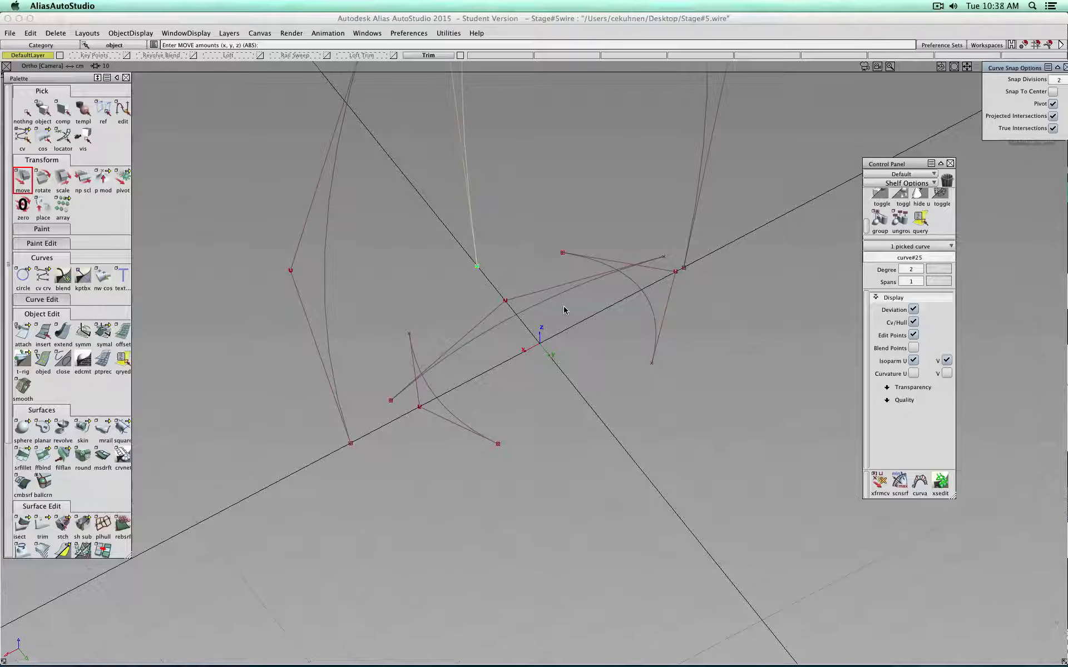
drag(554, 300, 594, 349)
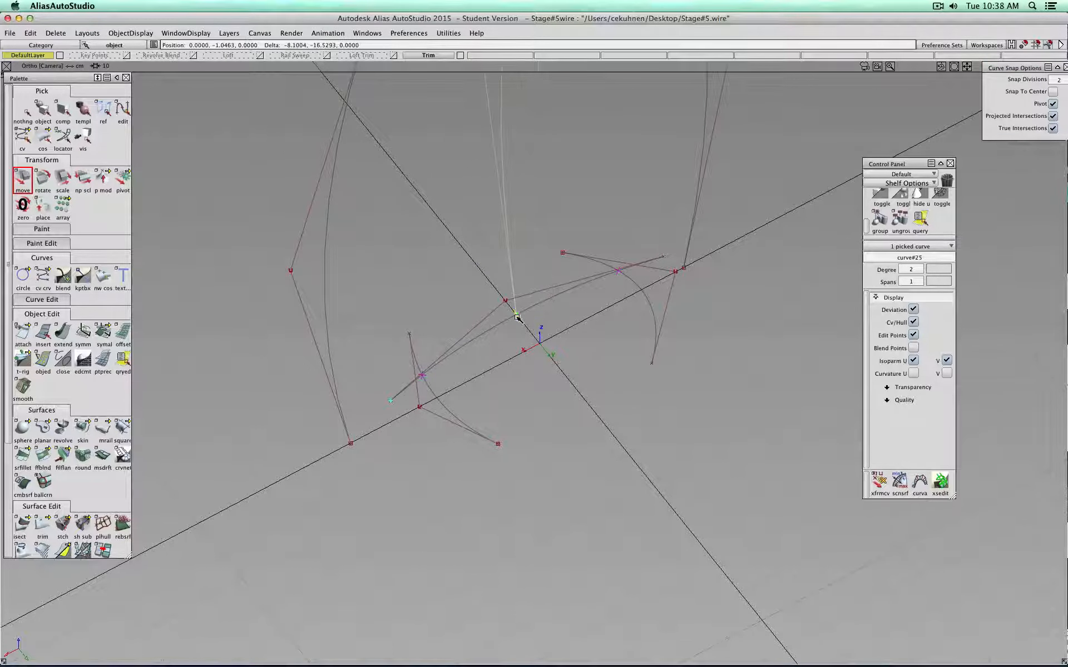
click(328, 301)
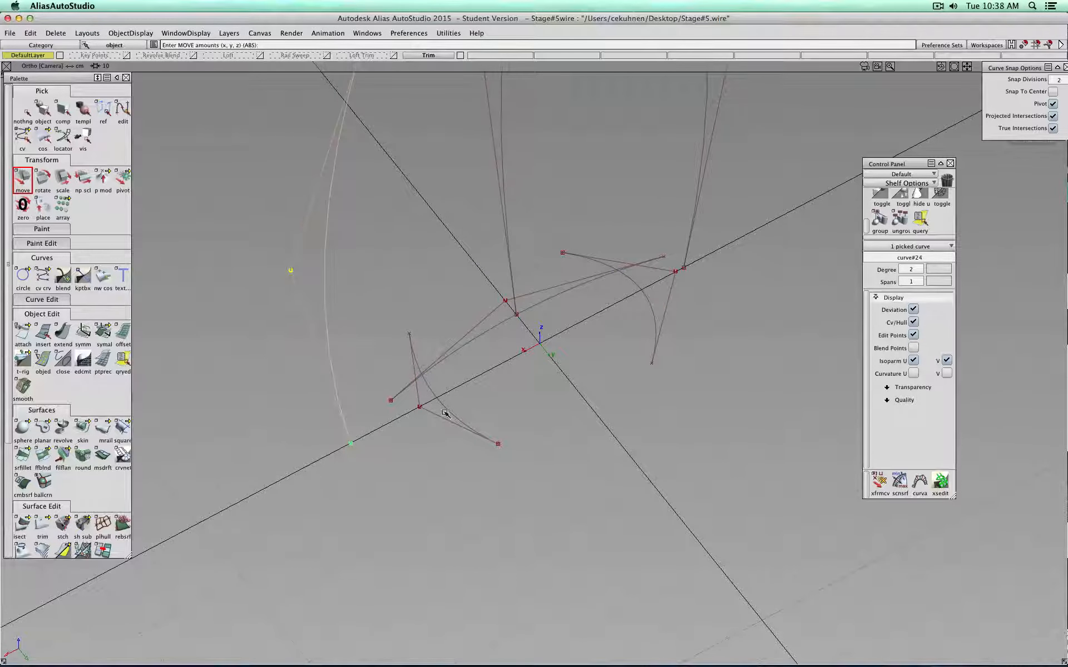
drag(456, 418, 445, 392)
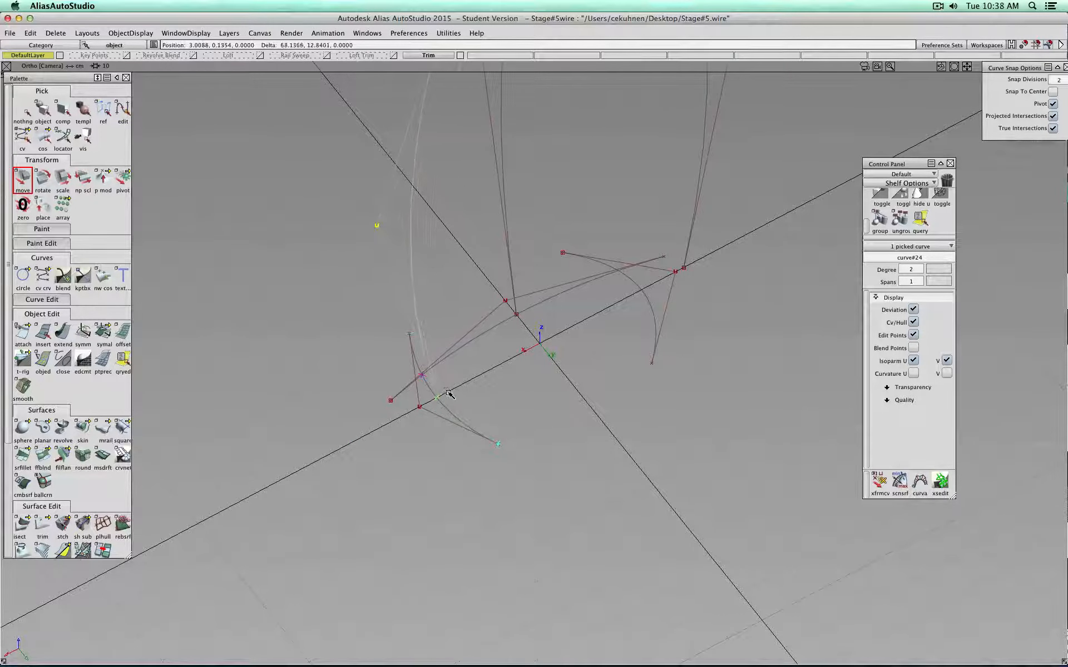
click(699, 194)
drag(654, 326, 305, 232)
Pick the back base curve together with the back upright profile curve, and copy and paste them in place.
click(24, 111)
click(41, 112)
click(531, 307)
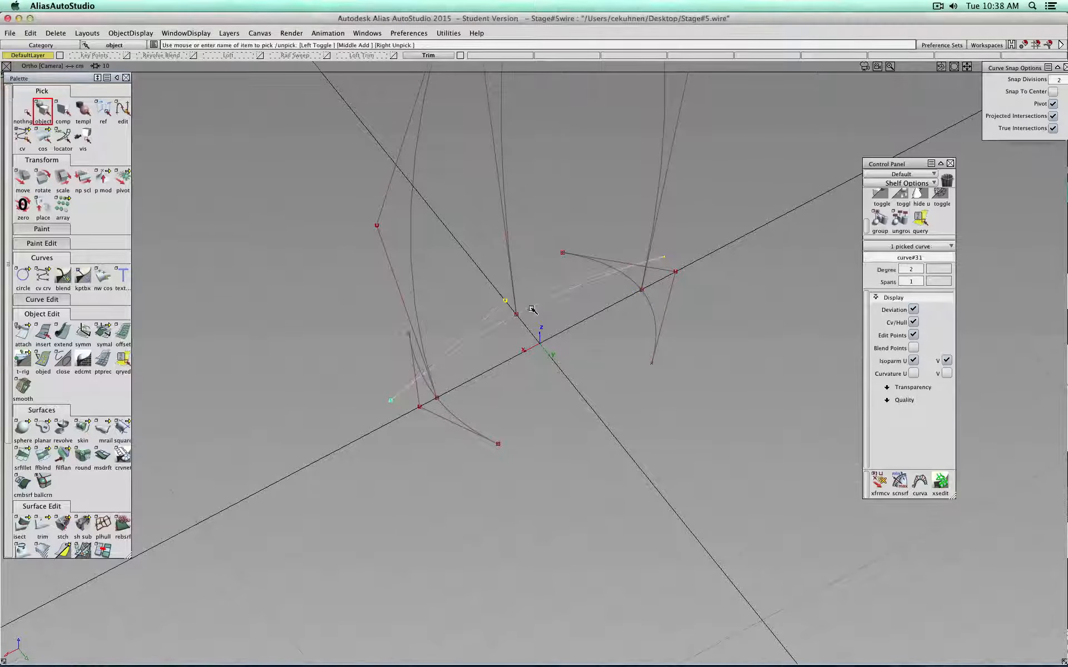
click(511, 270)
key(super+c)
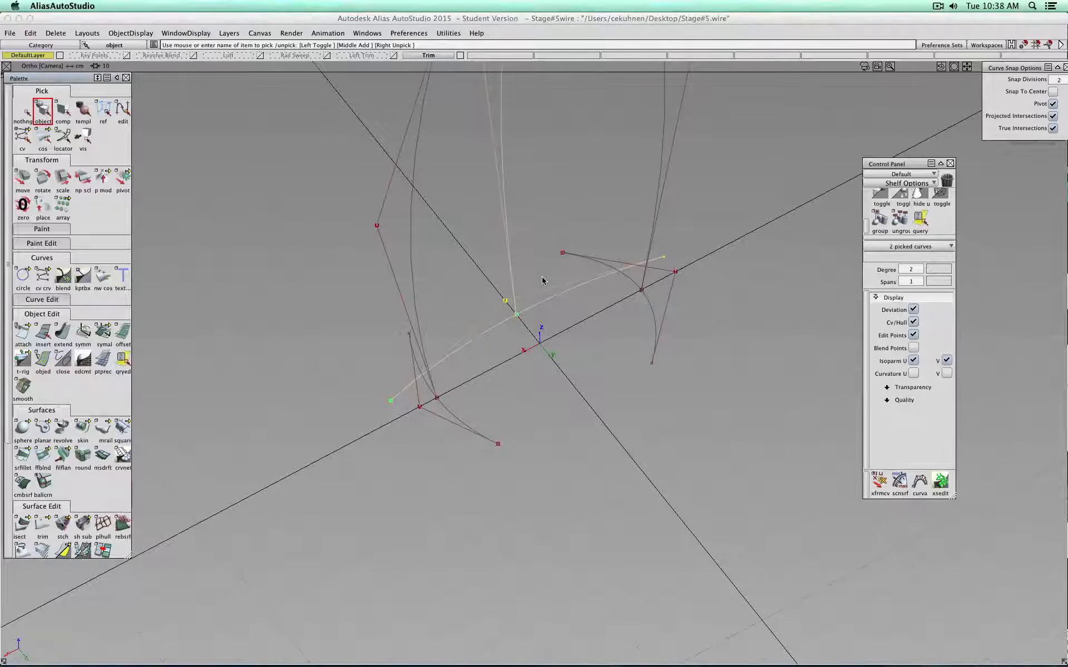
key(super+v)
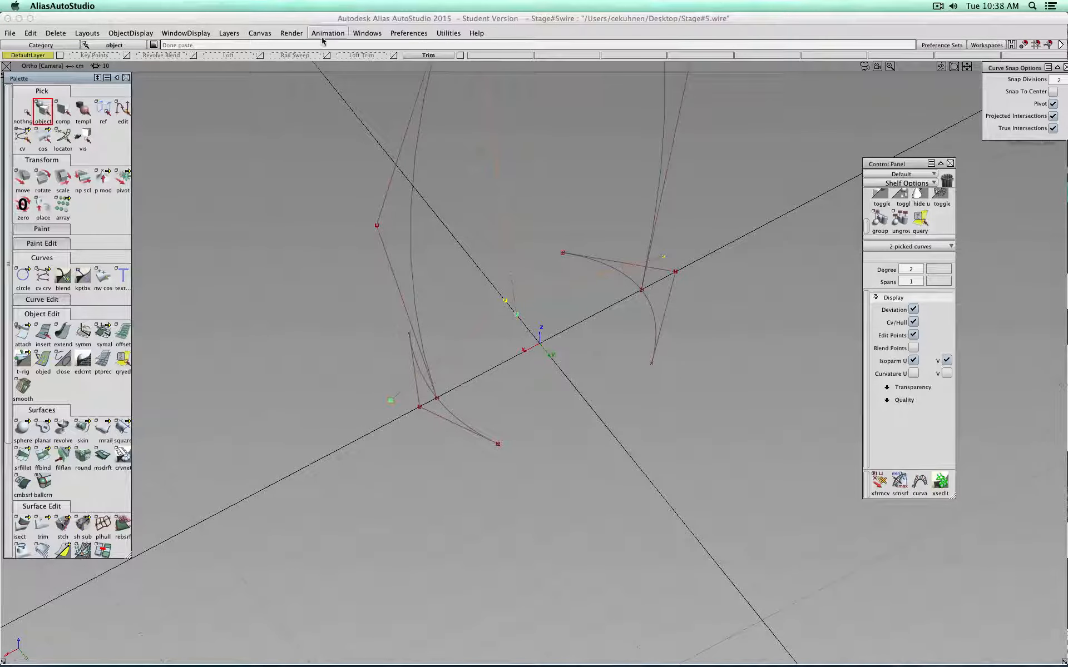
Open the Information Window and set the pasted upright profile curve's Y translation to 1.0463 cm.
click(367, 33)
mouse_move(382, 92)
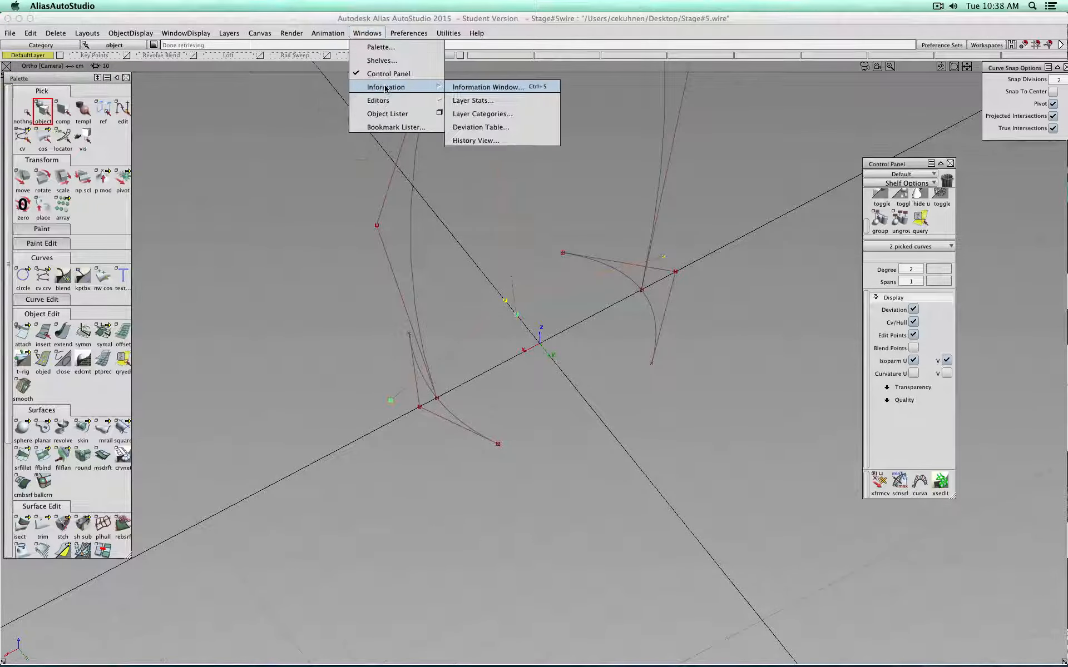
click(442, 87)
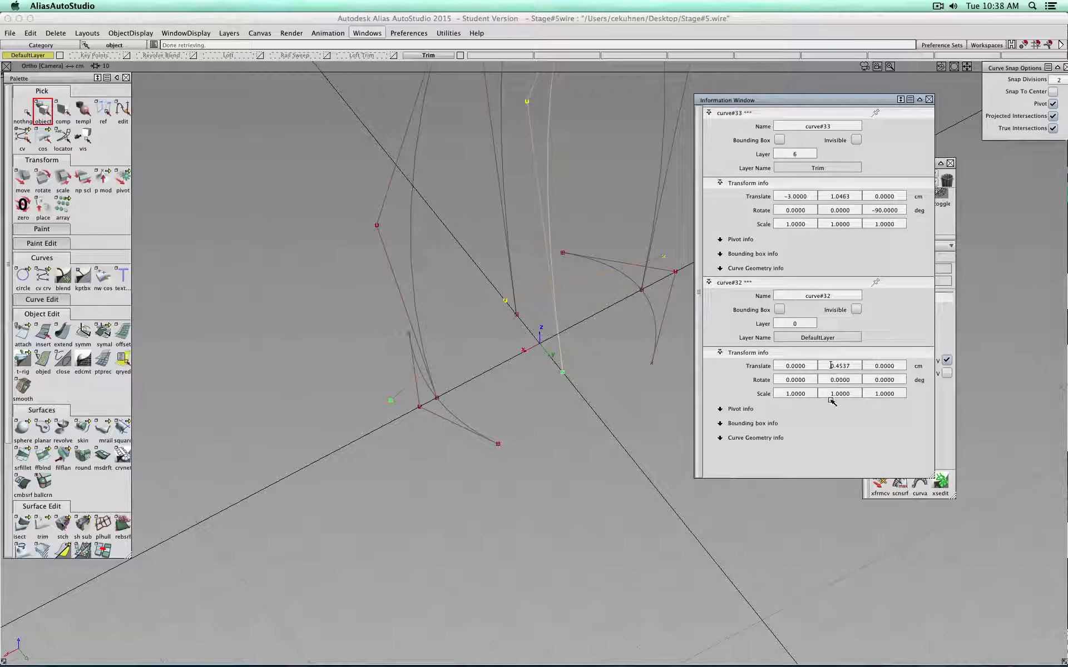
Try a Y translation of -0.4537 cm on the pasted back base curve, and restore its previous position.
text(-)
key(Return)
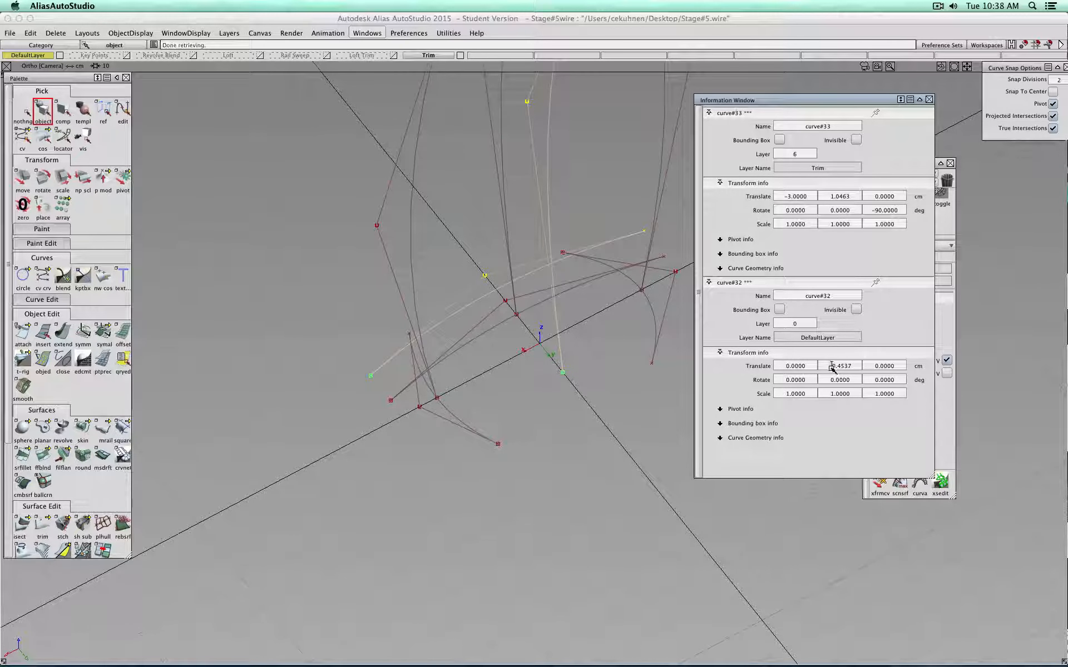
key(Return)
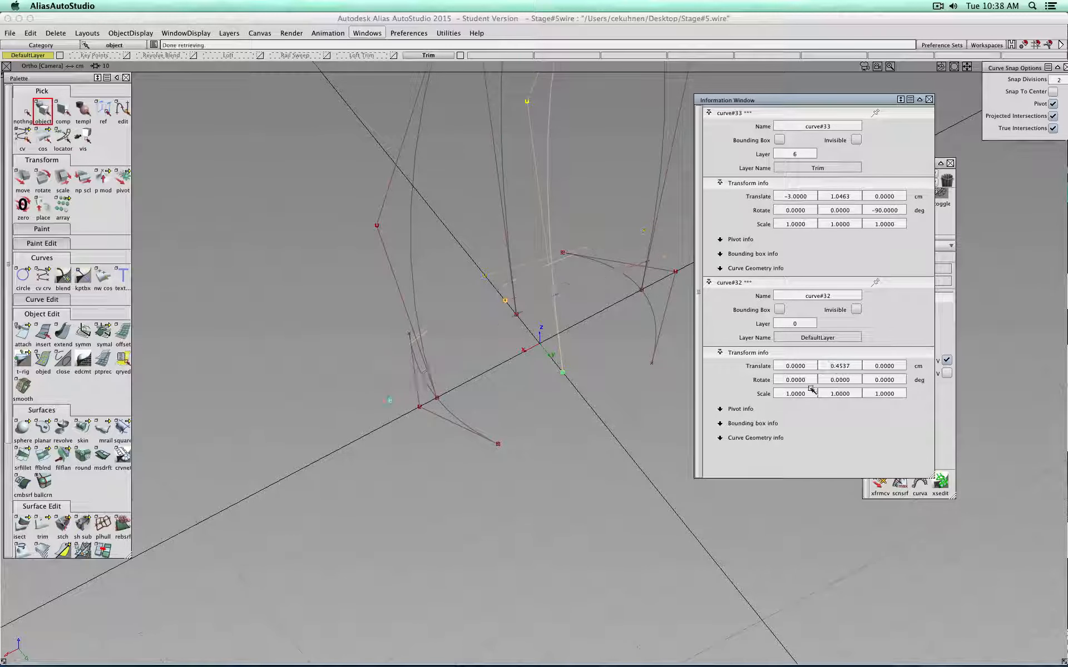
Pick one of the two coincident back base curves (curve#31) and set its Y translation to -0.4537 cm.
click(22, 109)
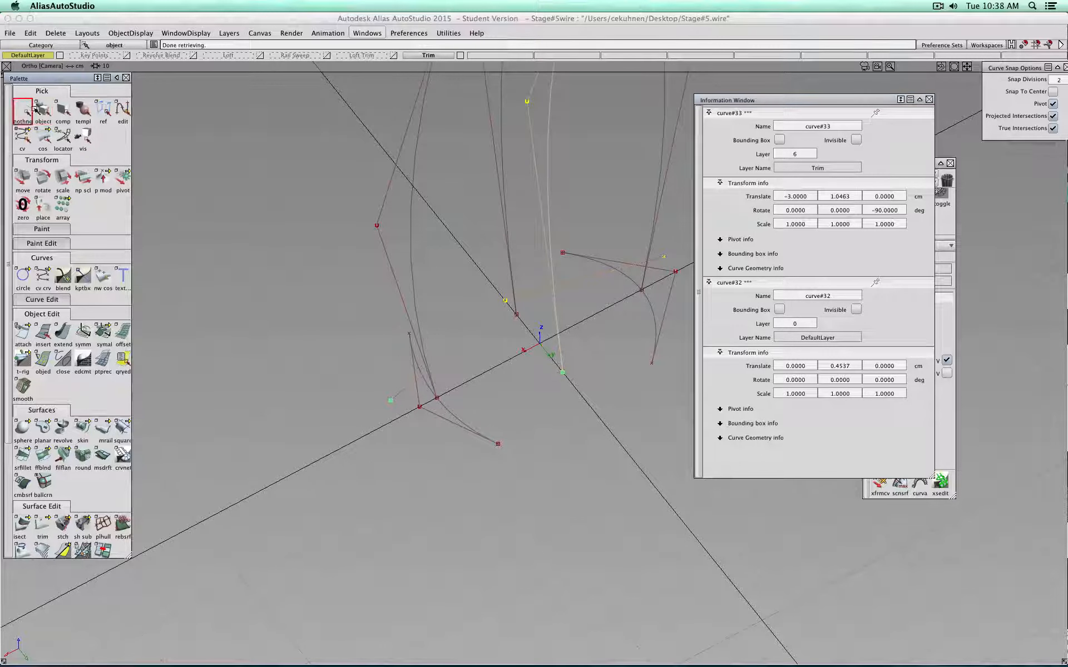
click(494, 328)
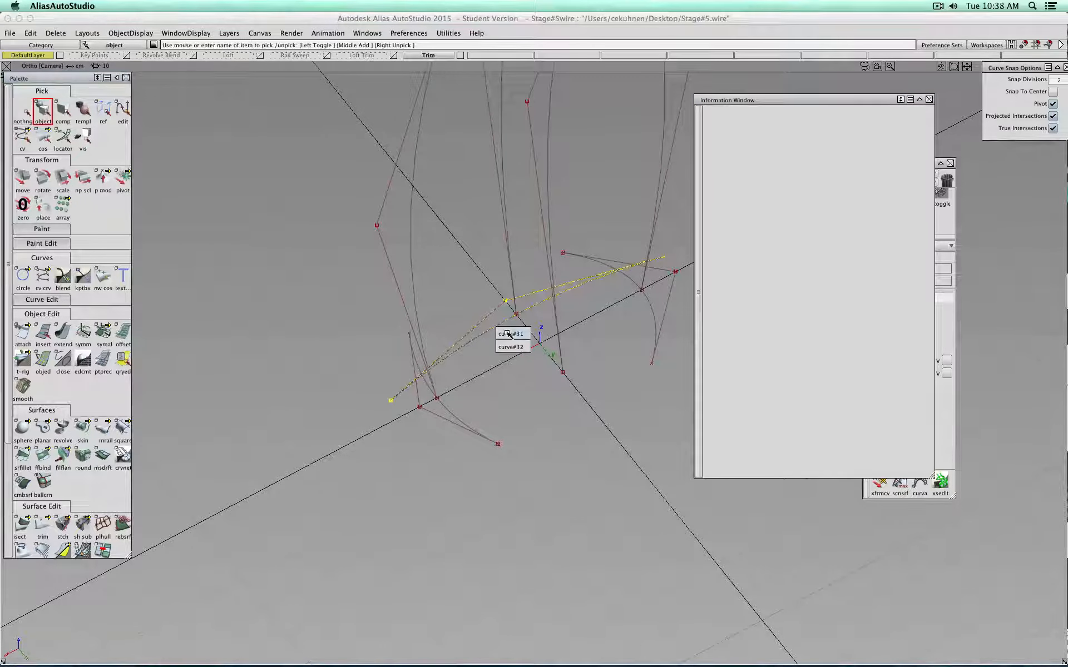
click(507, 338)
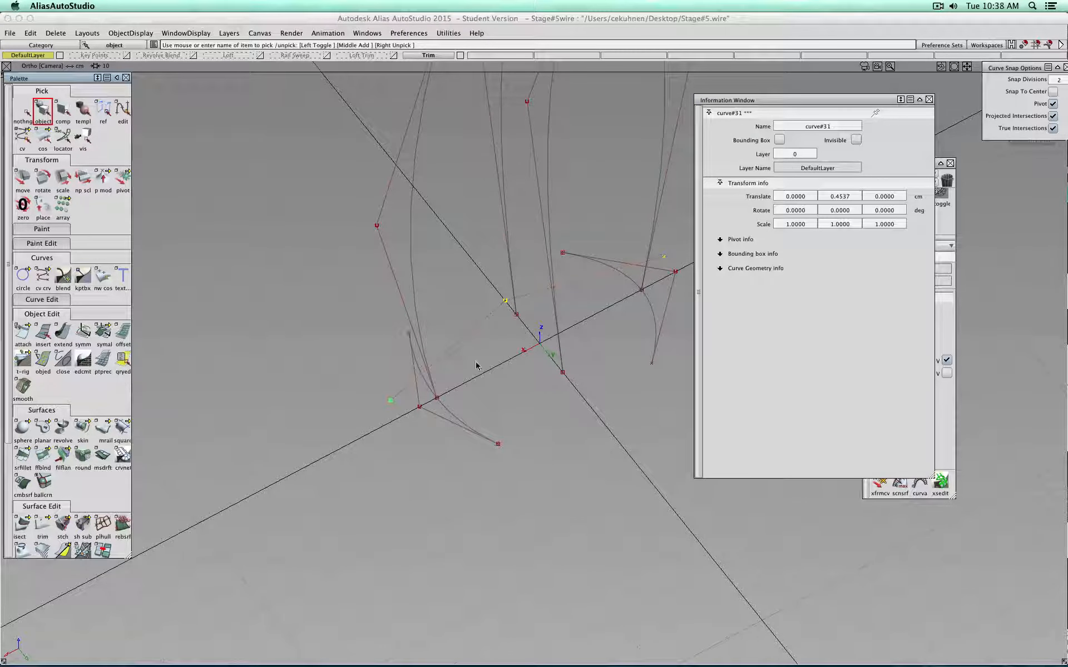
click(22, 178)
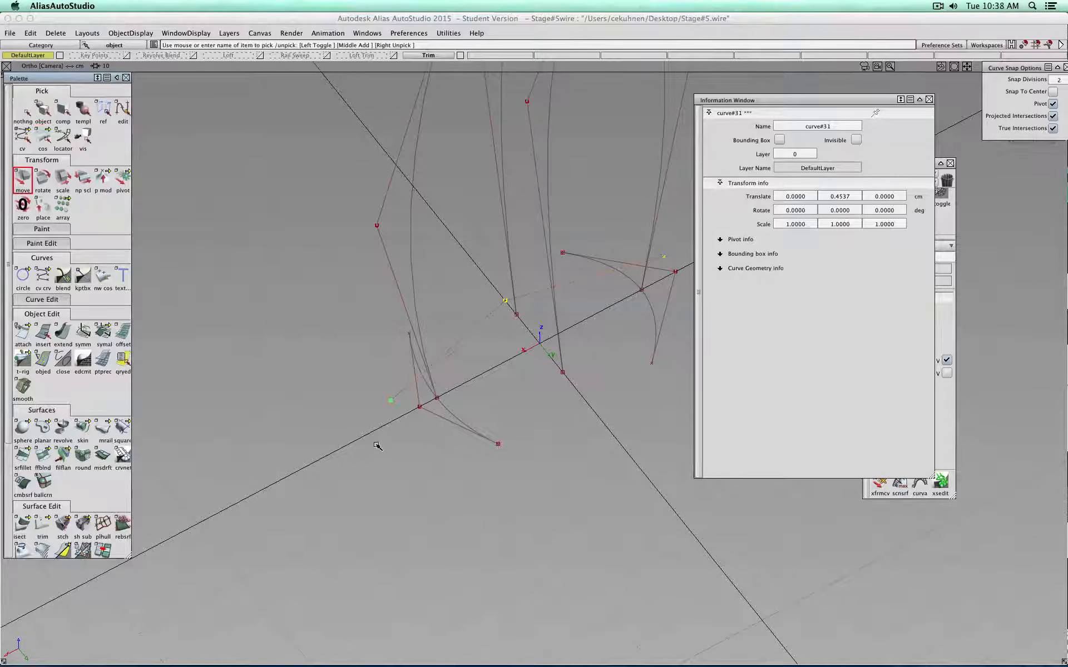
click(830, 196)
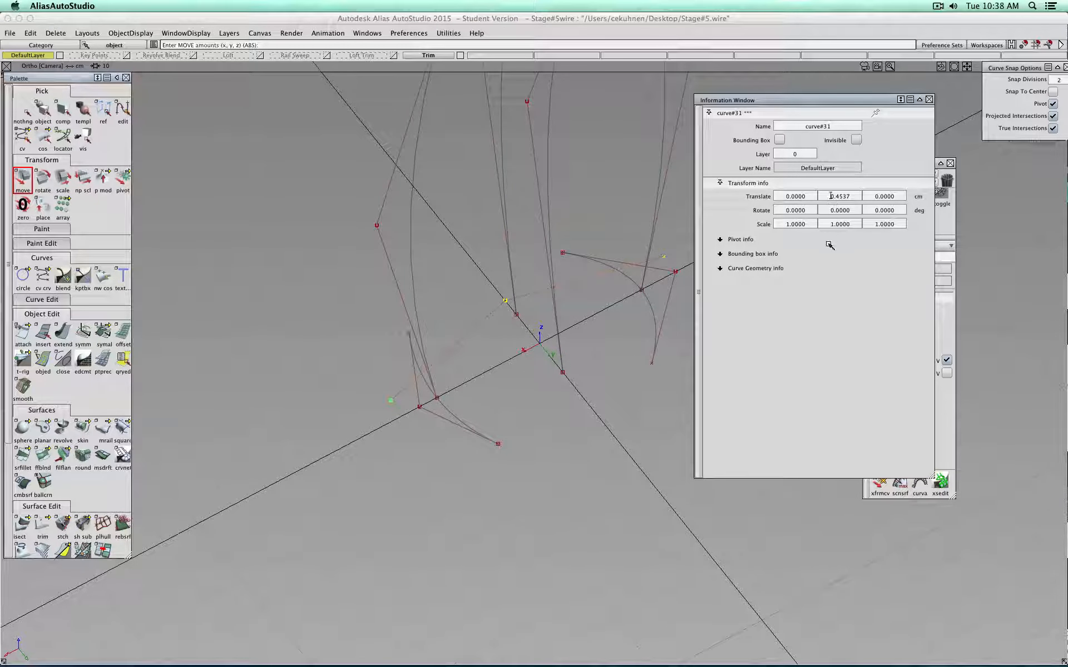
text(-)
key(Return)
Move the picked base curve freely along Y, and set its Y translation to 0 cm.
alt+shift+drag(385, 464, 589, 416)
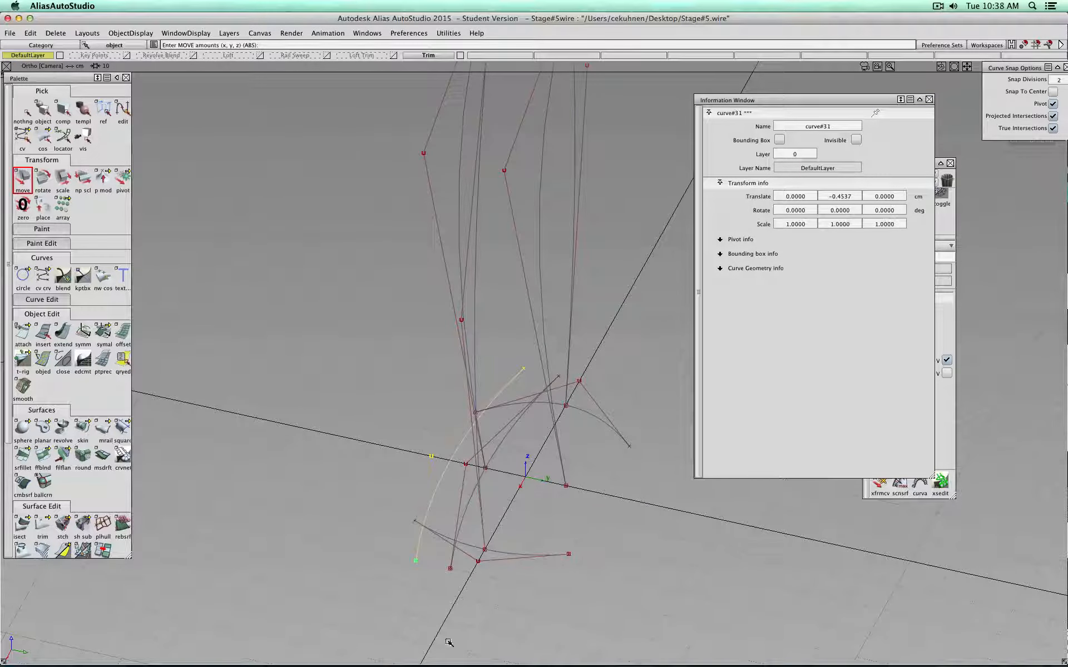
middle_drag(445, 595, 546, 603)
click(840, 196)
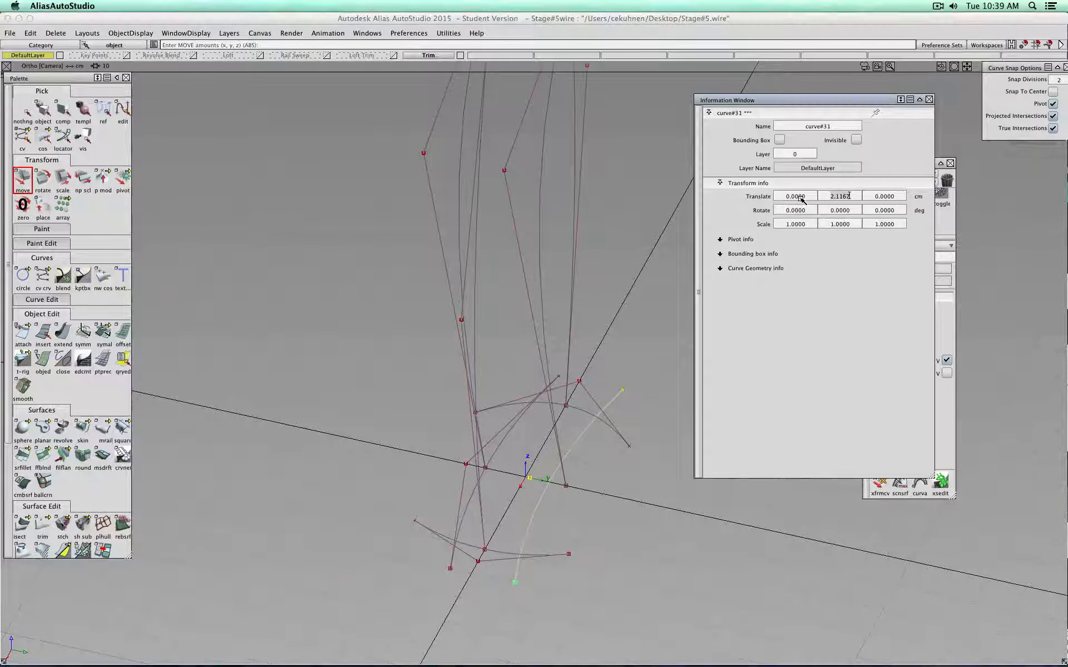
text(0)
key(Return)
Delete the picked duplicate base curve.
alt+shift+drag(405, 487, 316, 496)
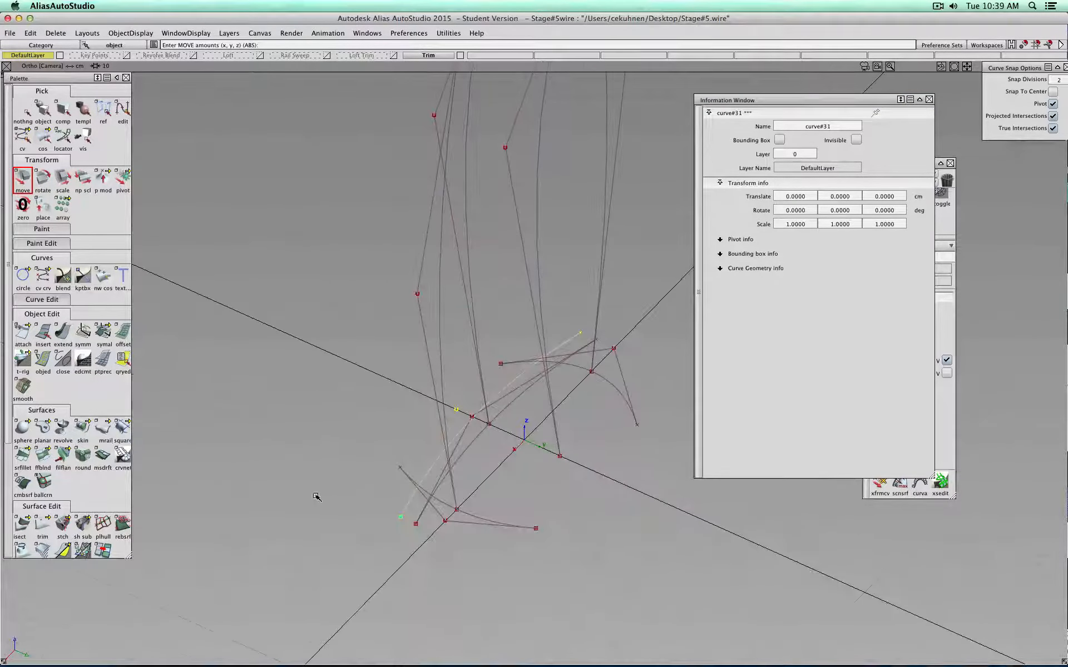
key(Delete)
key(Return)
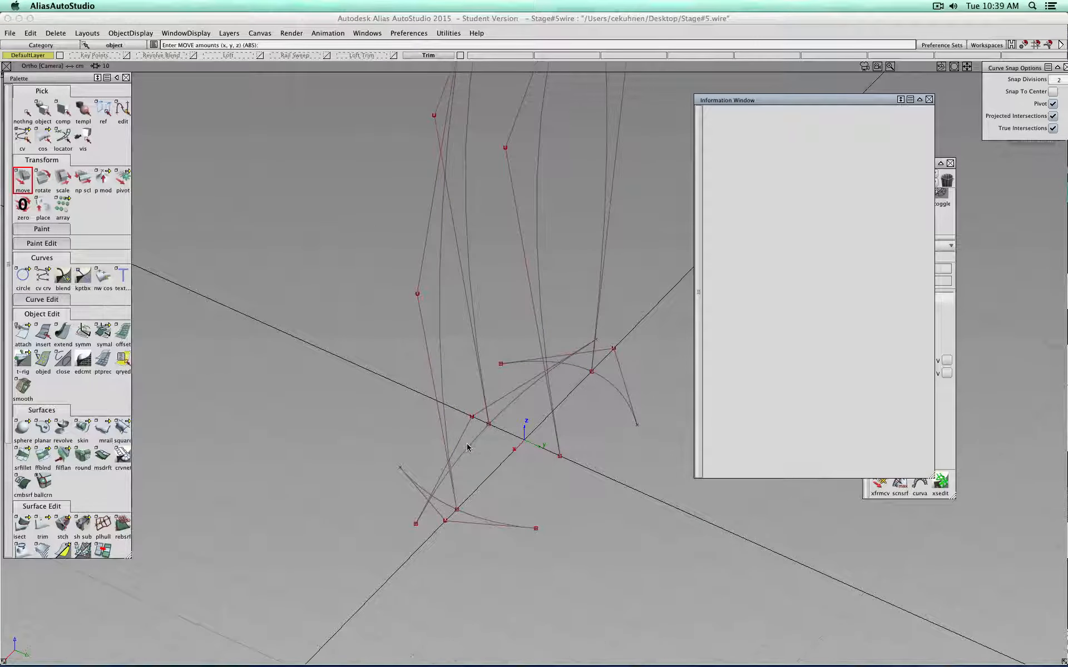
Draw a three-CV base curve with both ends on the X axis and its middle CV at the back upright profile's foot.
click(43, 276)
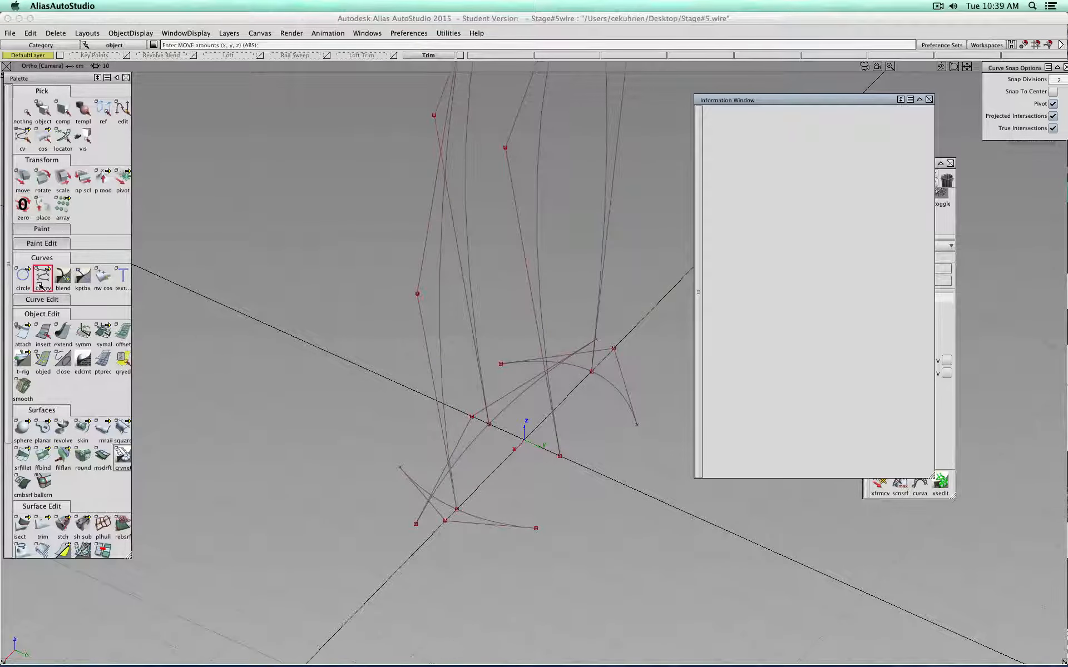
alt+shift+middle_drag(567, 484, 546, 398)
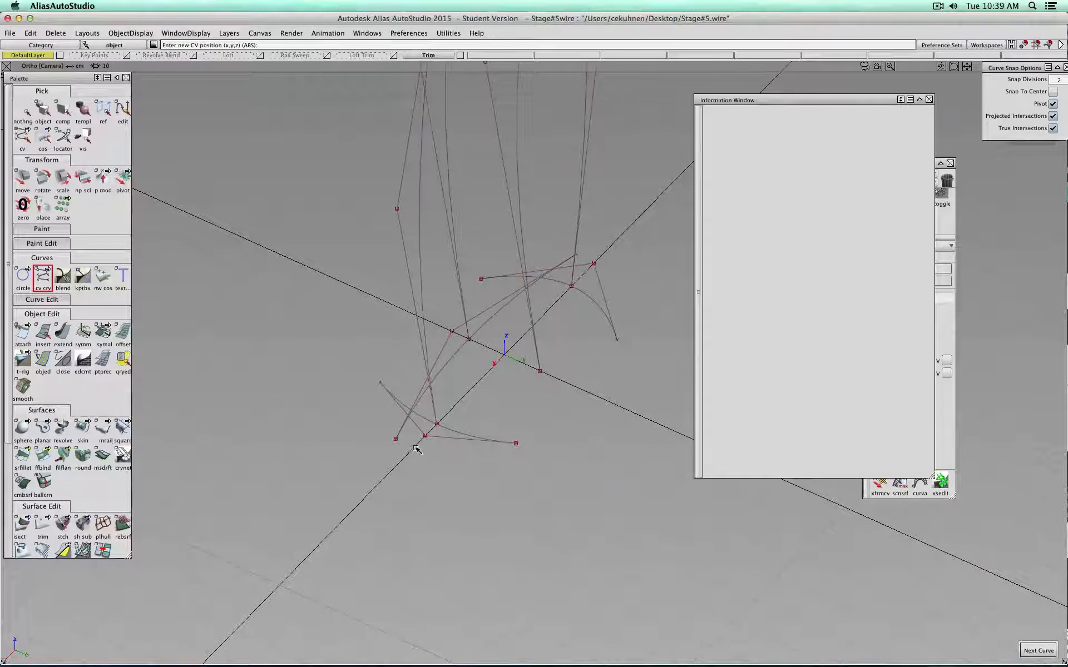
click(414, 448)
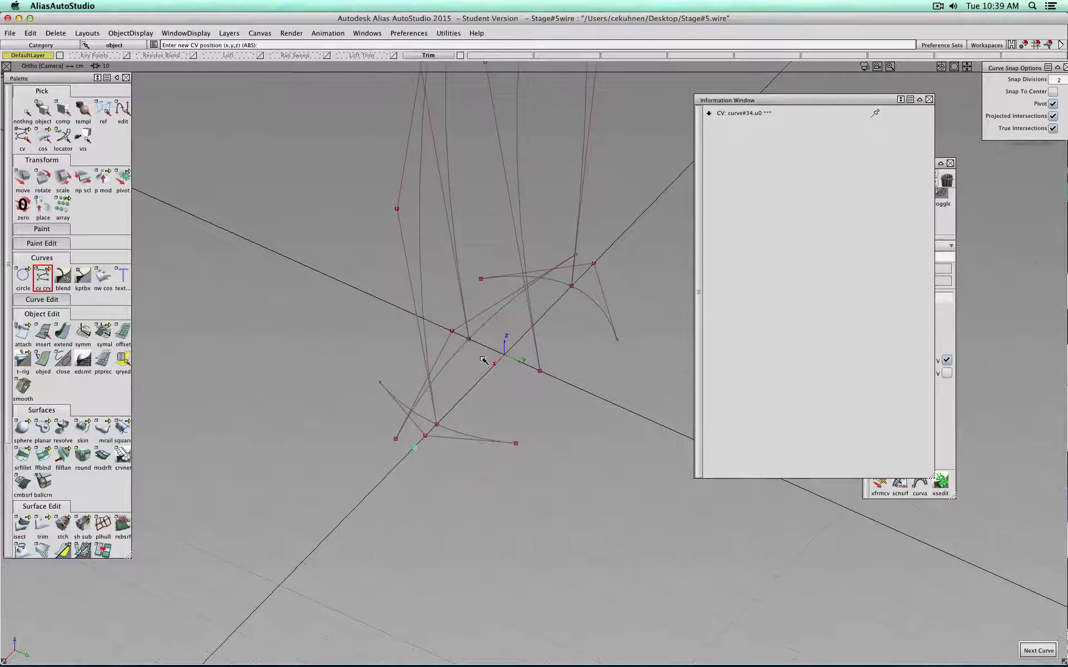
click(594, 263)
Pick the new base curve and move it along Y to about -0.56 cm, over the old back base curve.
click(43, 109)
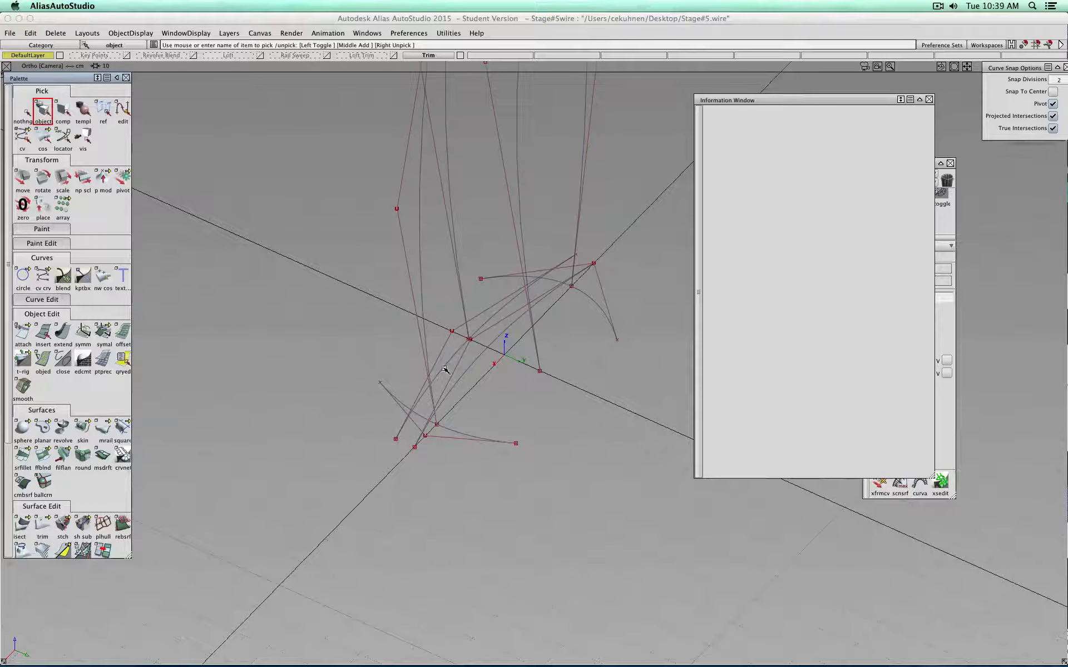
click(468, 377)
ctrl+shift+middle_drag(590, 423, 589, 396)
drag(606, 449, 591, 445)
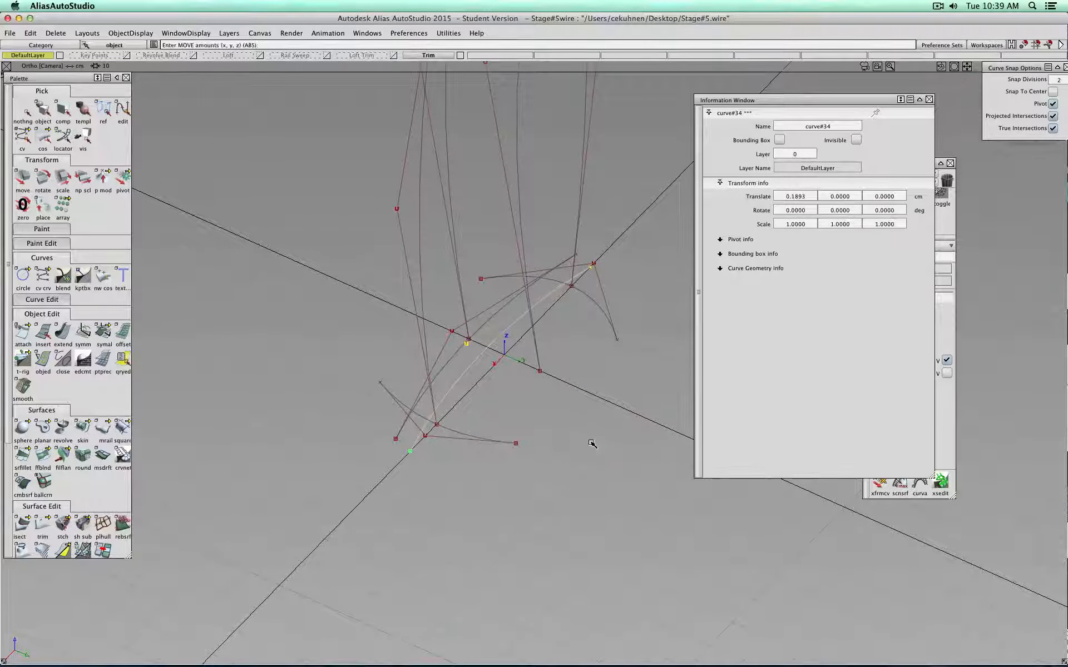
key(super+z)
middle_drag(610, 456, 583, 450)
Clear the selection, pick the old back base curve (curve#32) and delete it.
click(21, 111)
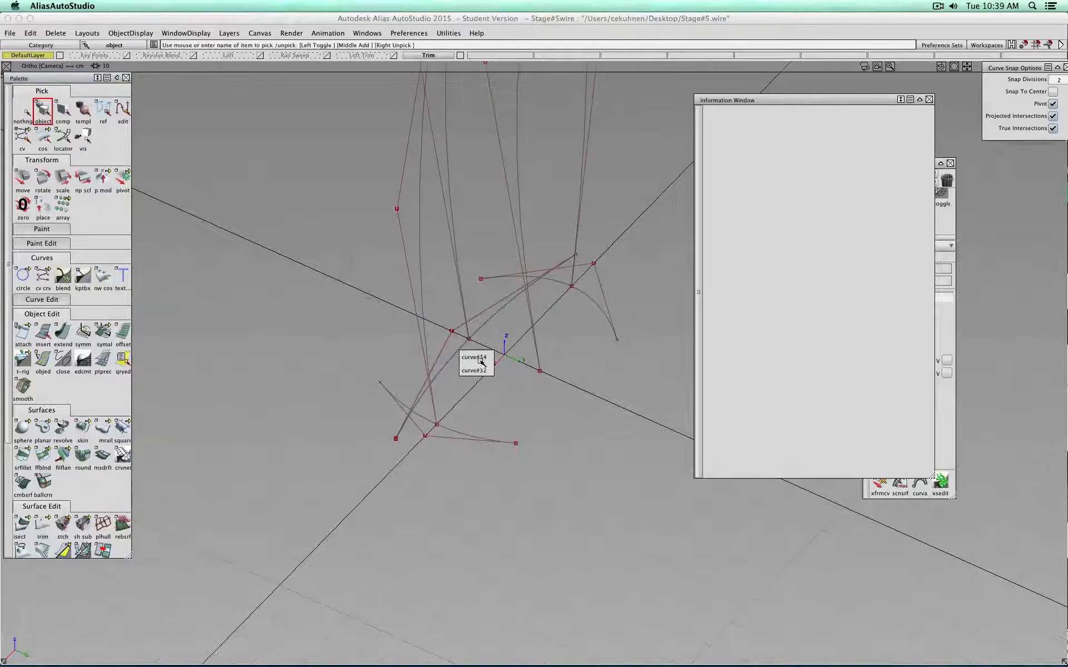
click(492, 380)
key(Delete)
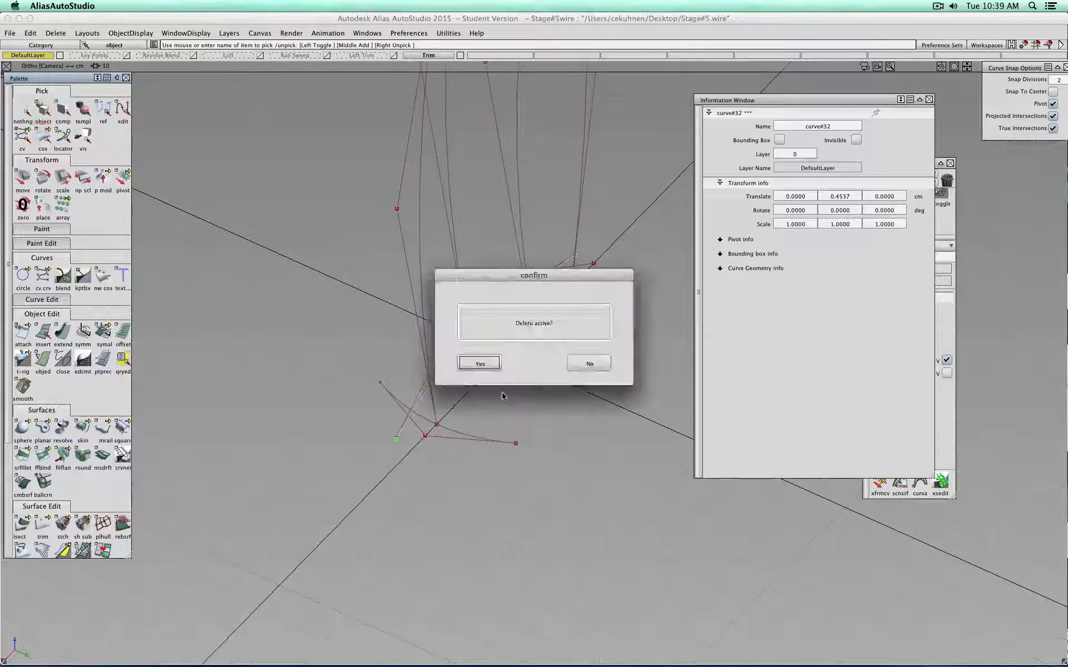
Copy and paste the new back base curve, and set the copy's Y translation to 0.5581 cm and Y scale to -1.
click(453, 356)
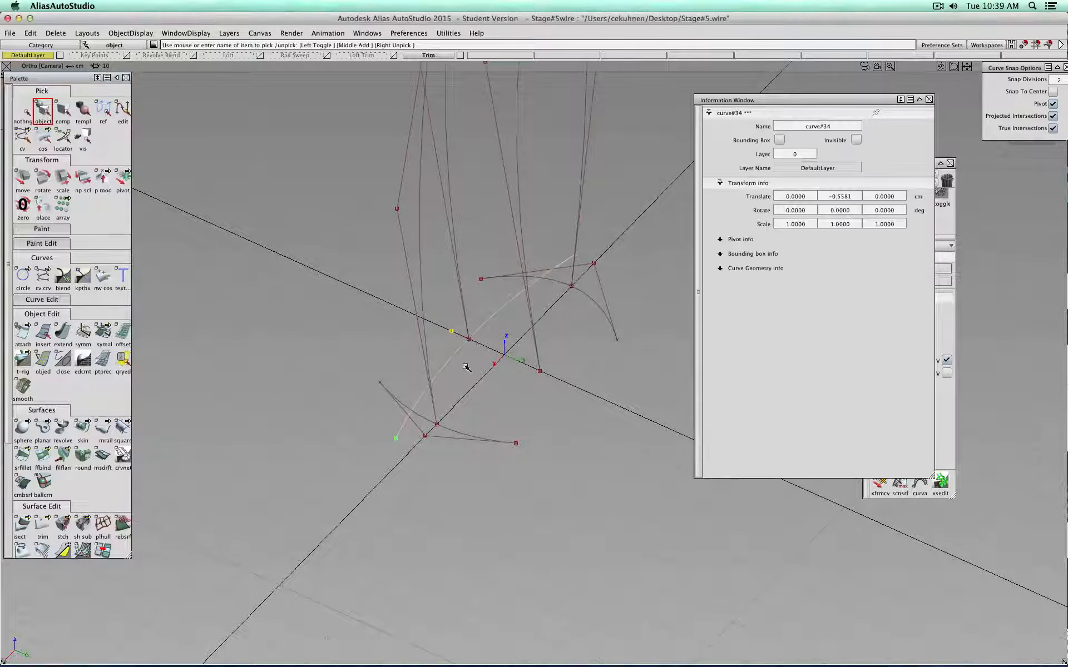
key(super+v)
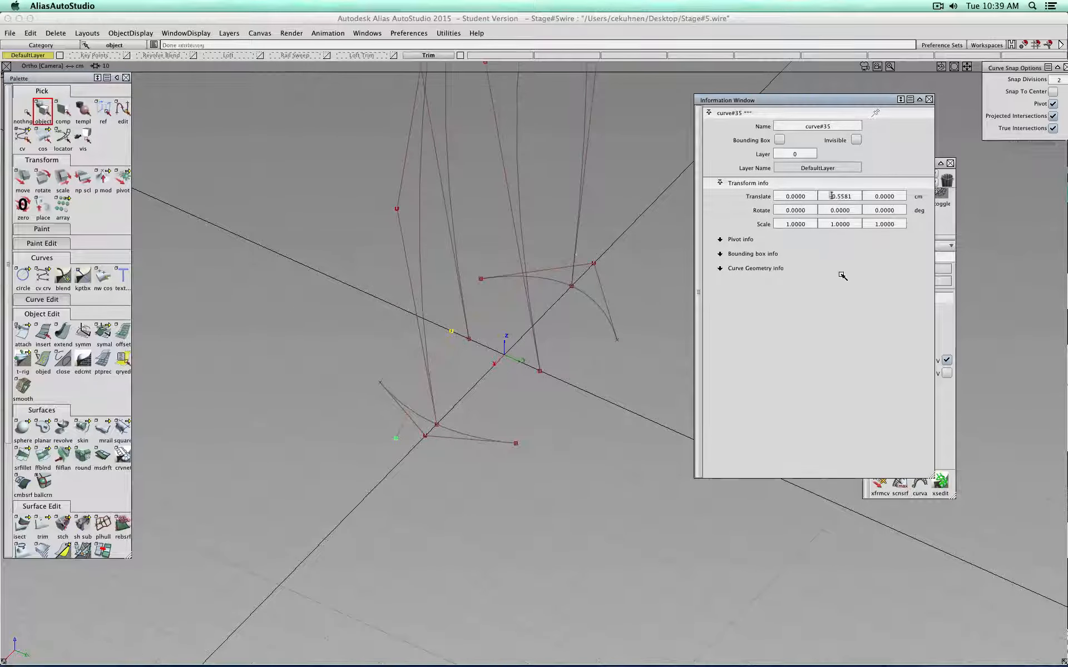
key(Return)
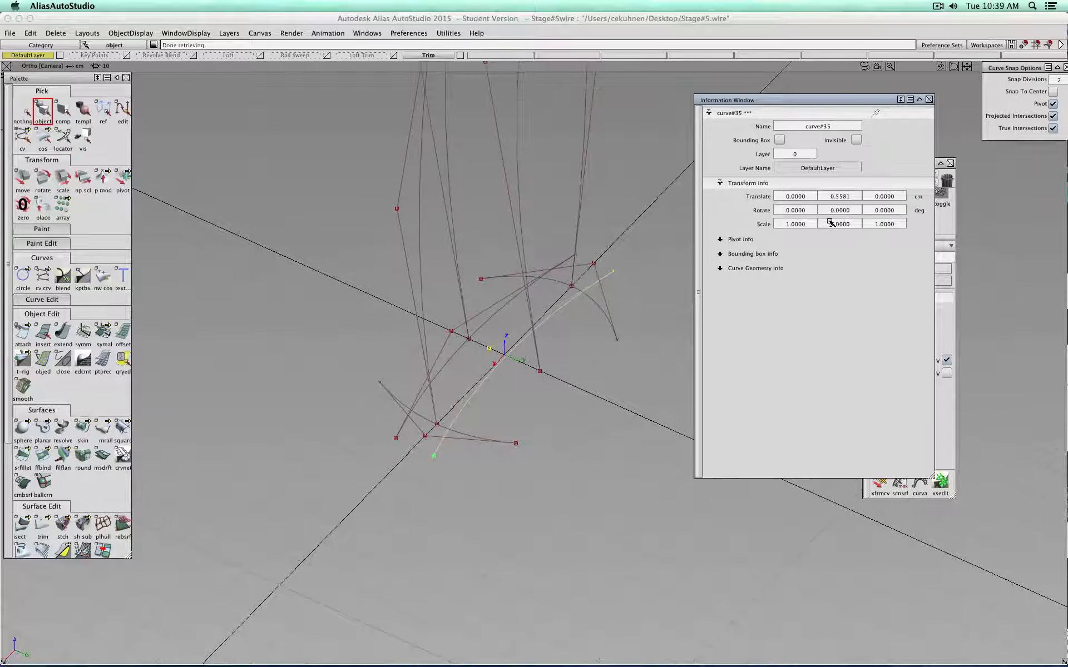
key(Return)
Pick the old front upright profile curve and delete it.
shift+click(537, 345)
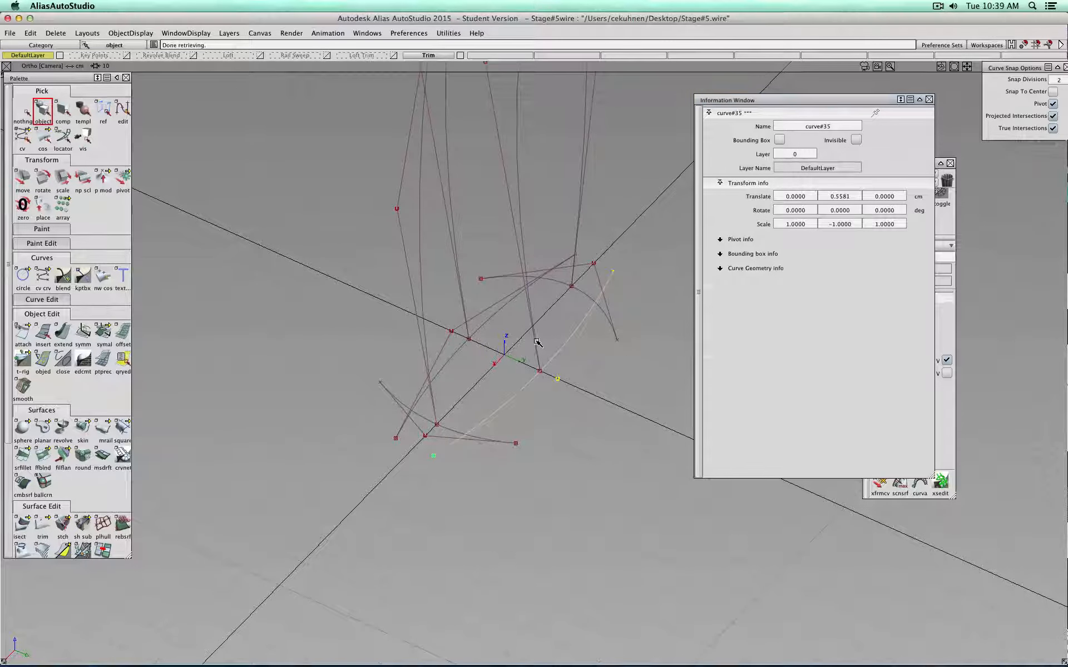
key(Delete)
click(481, 363)
Pick the back upright profile curve and curve-snap its foot onto the new back base curve.
click(459, 297)
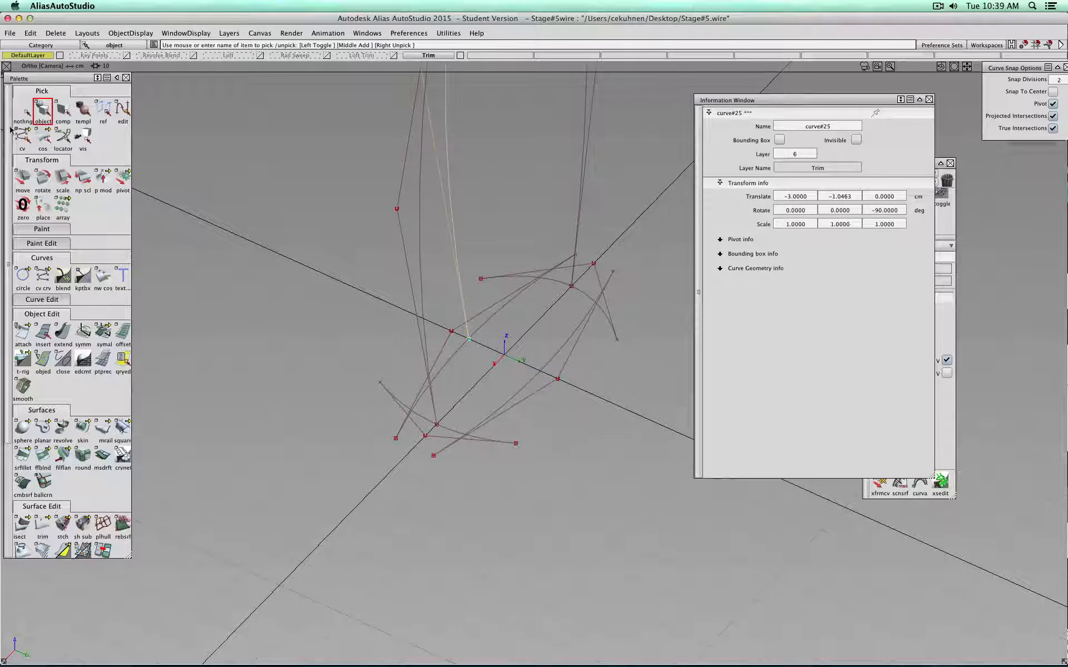
click(23, 176)
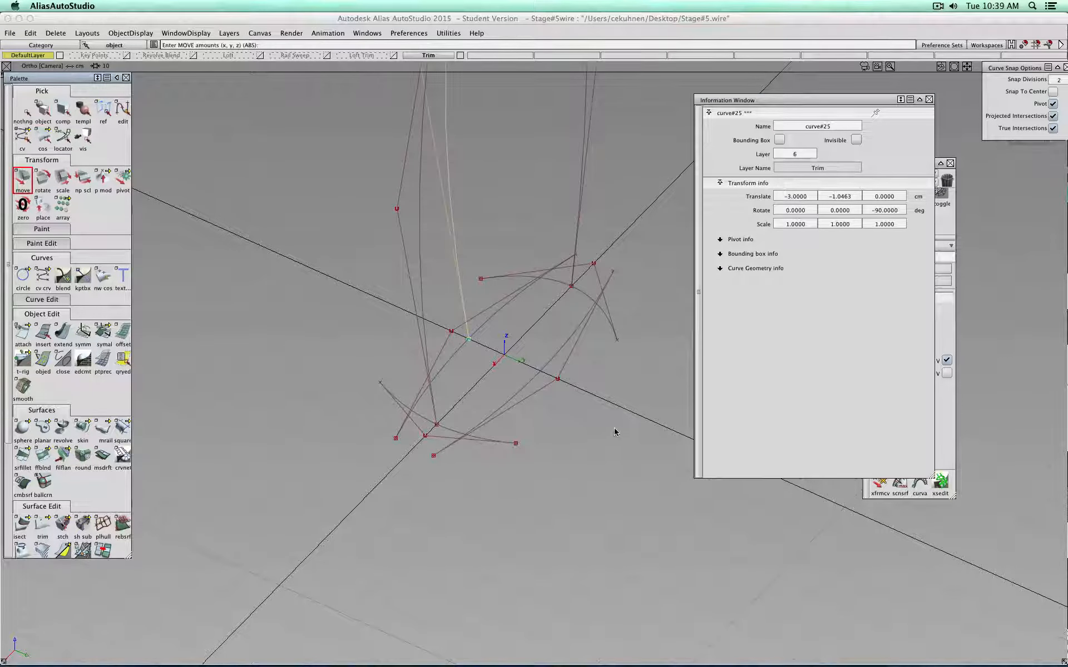
middle_drag(615, 432, 470, 341)
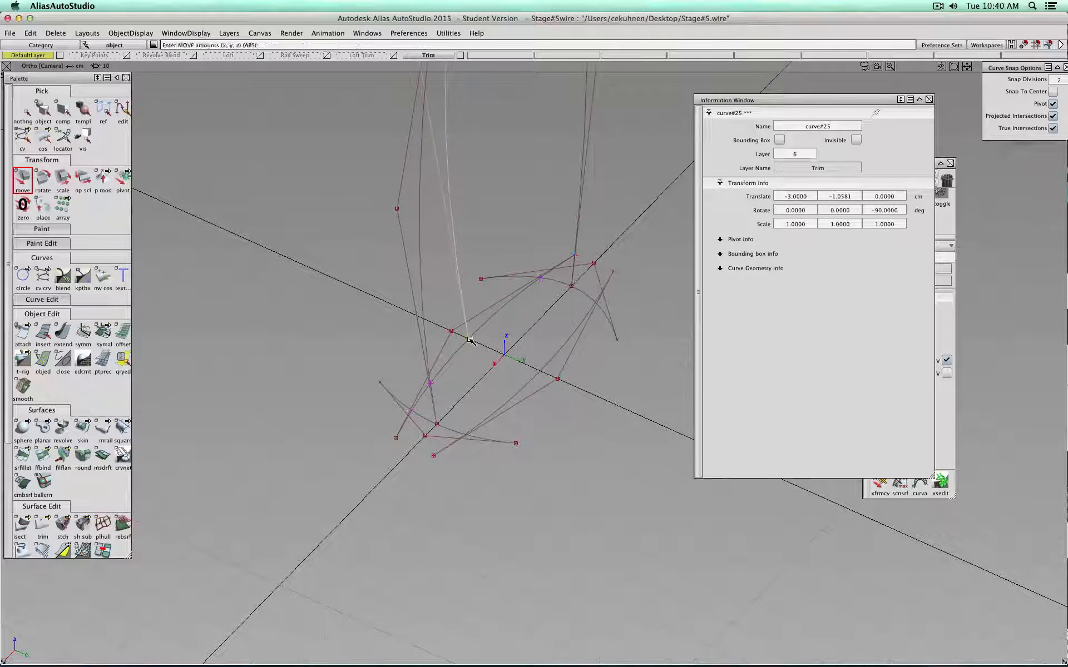
Copy and paste the back upright profile, and set the copy's Y translation to 1.0581 cm and Z rotation to 90 degrees.
key(super+v)
middle_drag(572, 333, 543, 370)
click(877, 211)
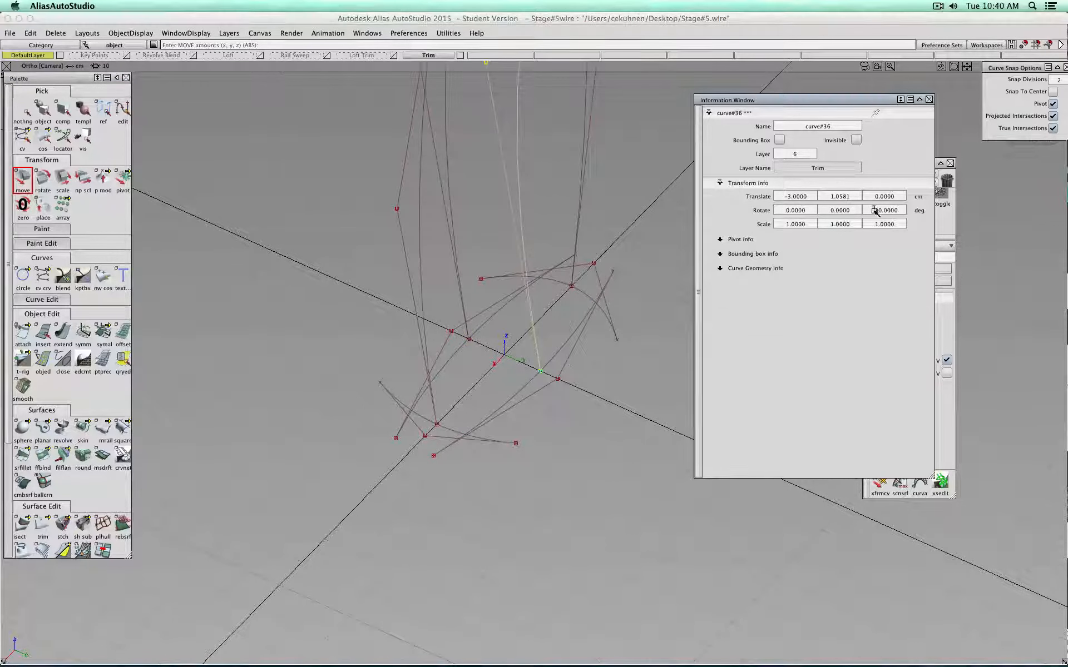
key(Return)
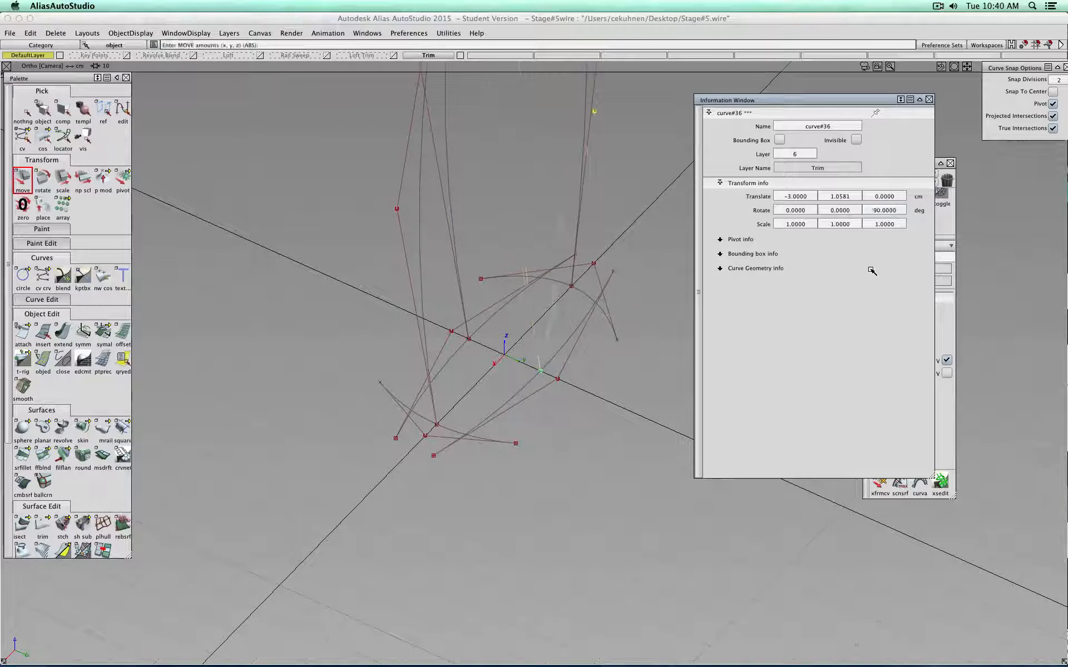
alt+shift+drag(430, 389, 188, 227)
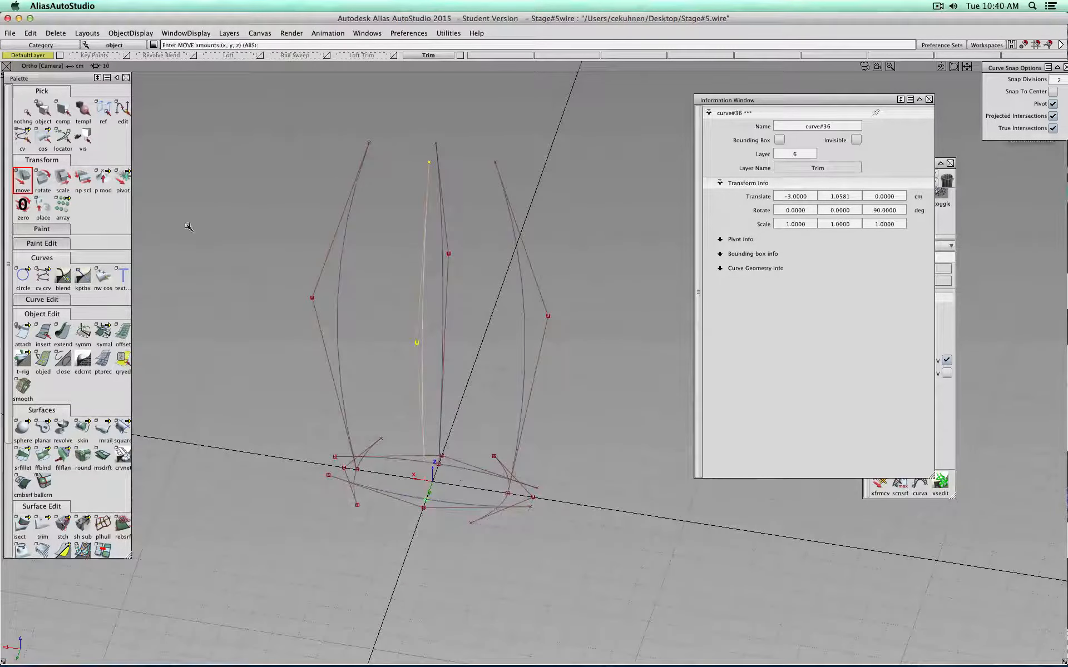
Close the Information Window and clear the curve selection.
click(929, 99)
click(23, 111)
click(43, 110)
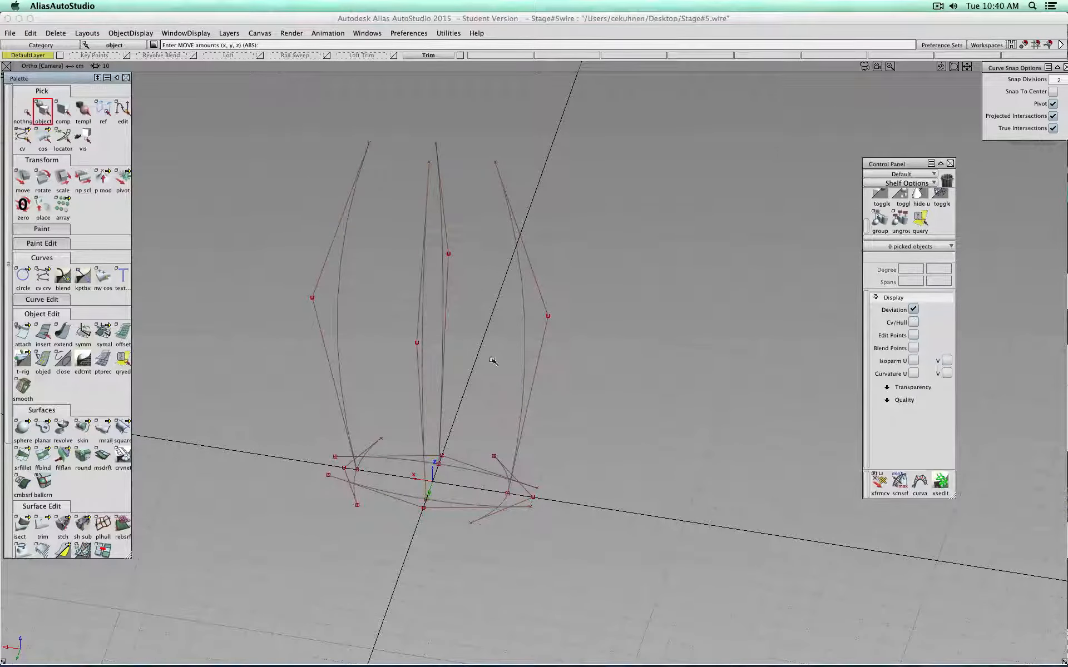
alt+shift+drag(627, 410, 633, 479)
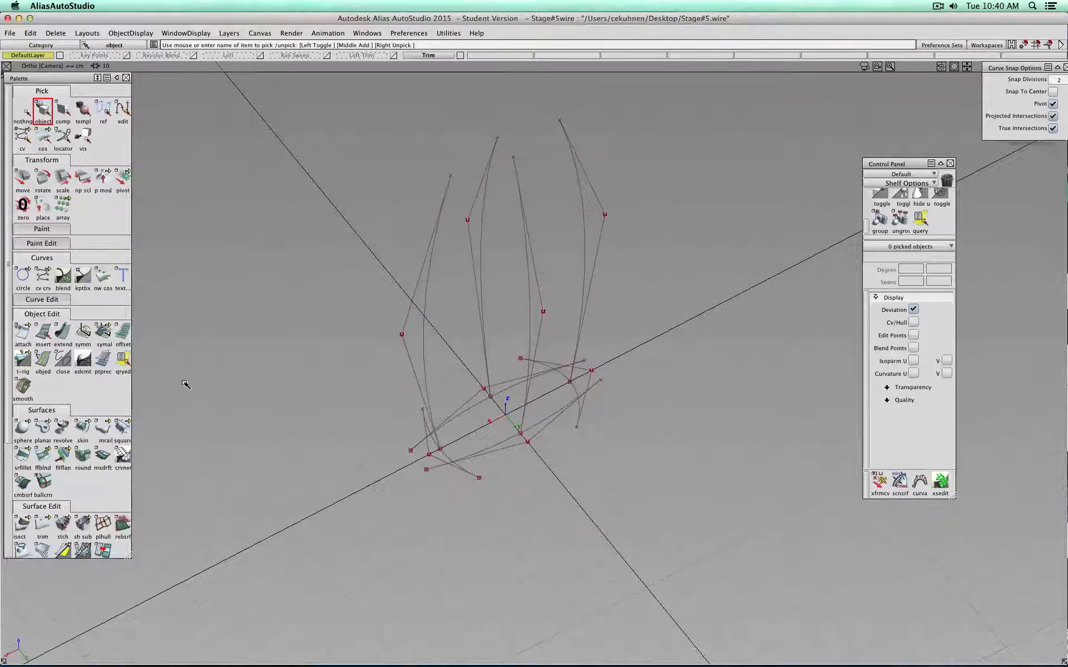
Build a Monorail surface with one generation curve and one rail, using the front base curve and the front upright profile.
click(96, 430)
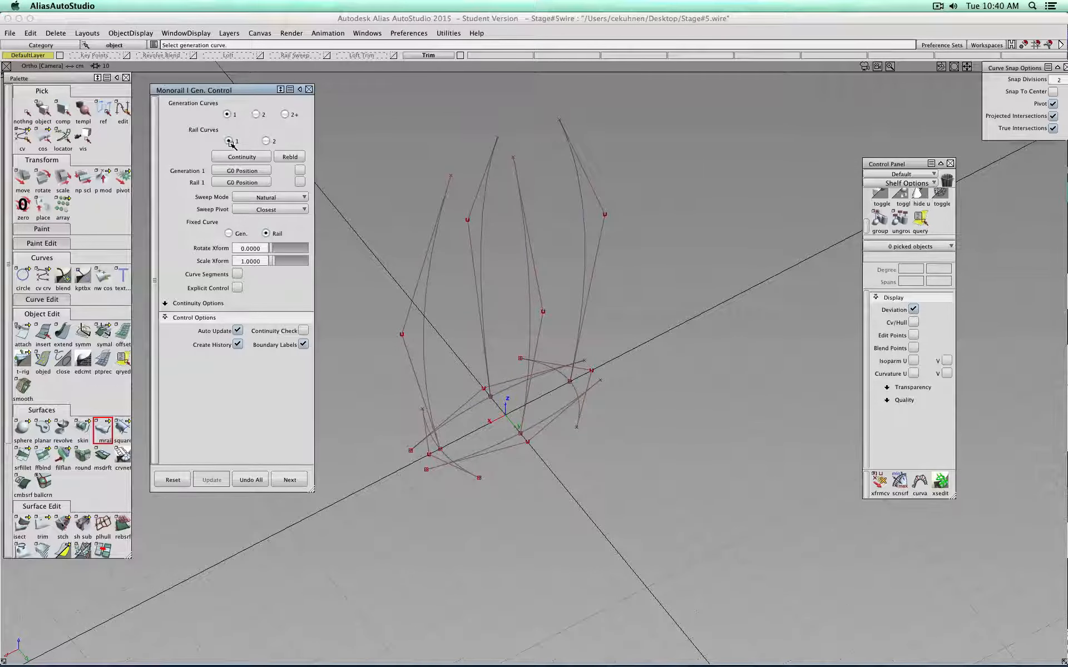
click(507, 443)
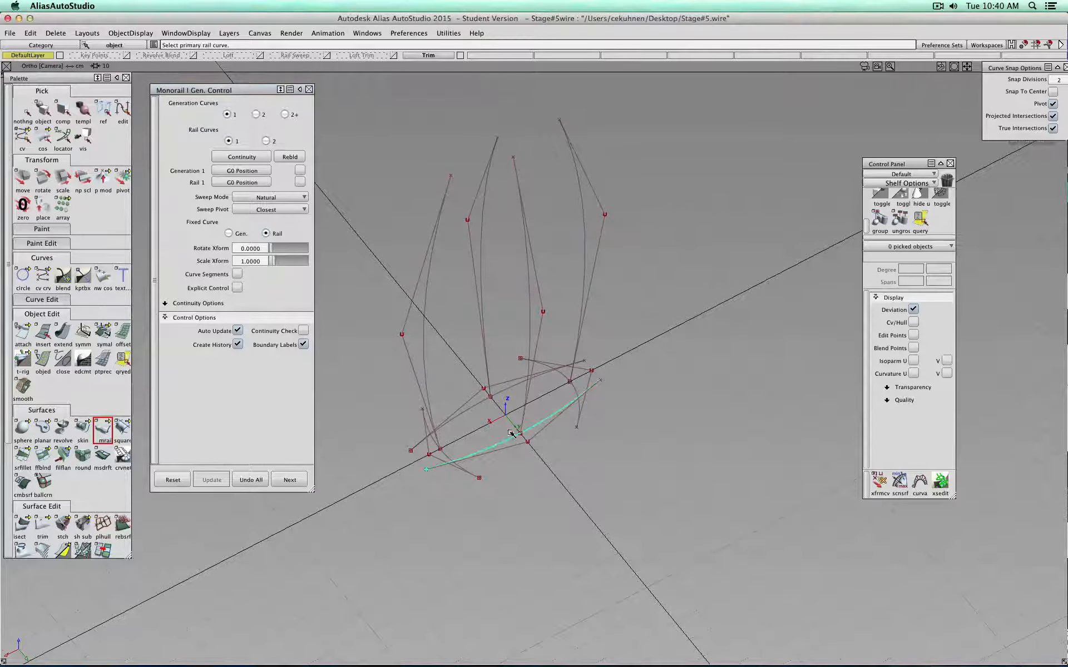
click(526, 408)
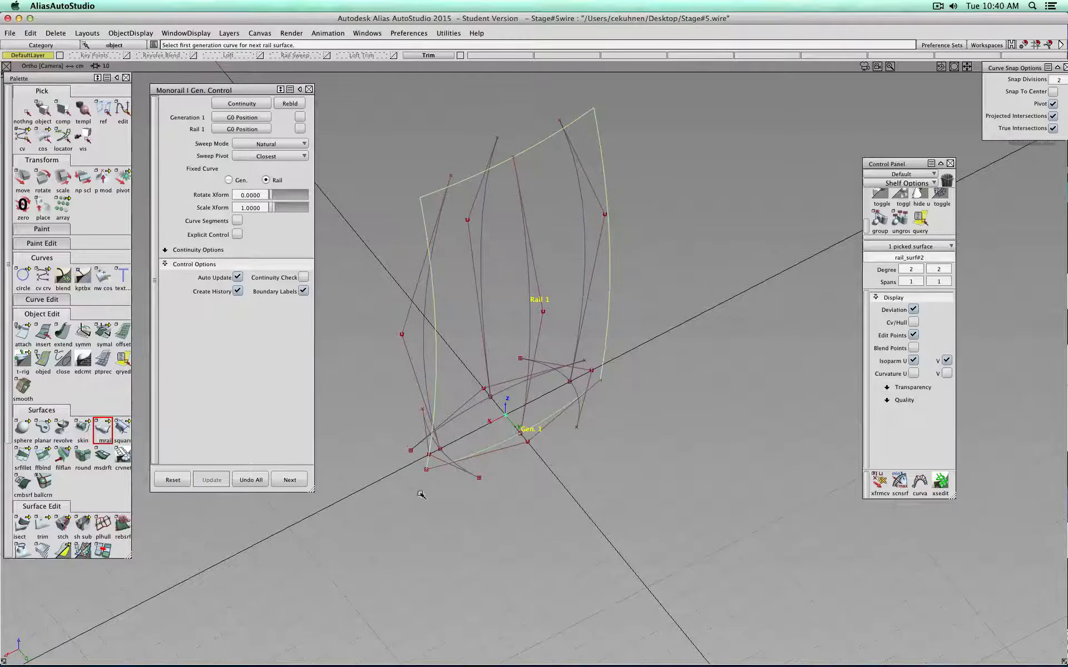
Start the next Monorail surface and build it from the back base curve and the back upright profile.
alt+shift+drag(526, 408, 455, 471)
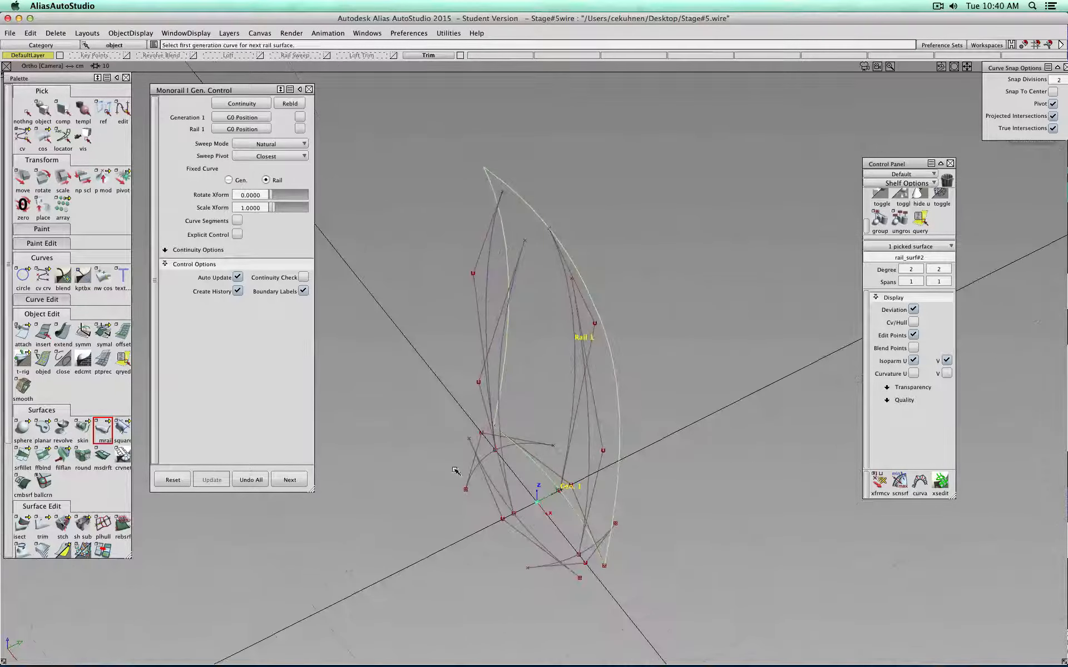
click(306, 481)
click(494, 495)
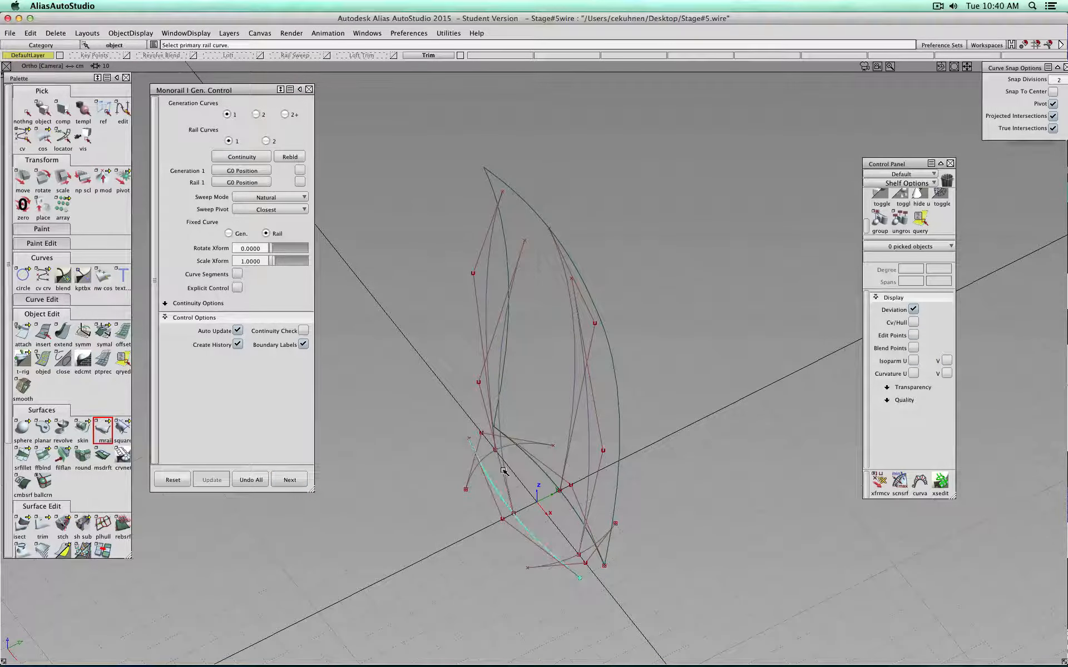
click(291, 482)
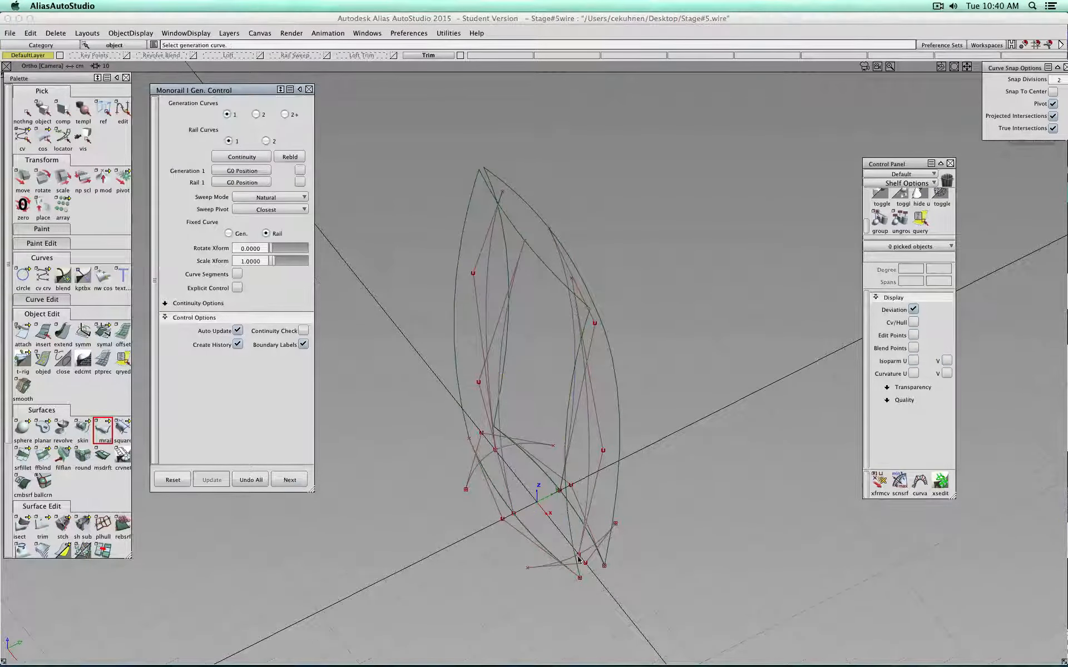
Build a Monorail surface from the nearer end base curve and the upright profile on that end, and accept it.
click(546, 566)
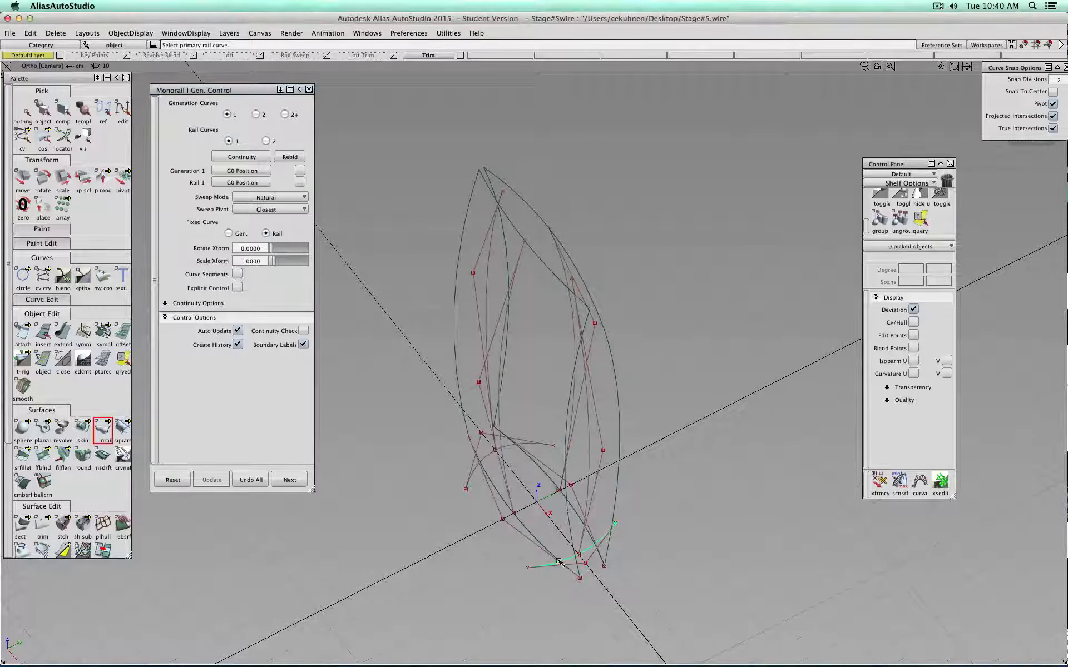
click(587, 454)
click(282, 483)
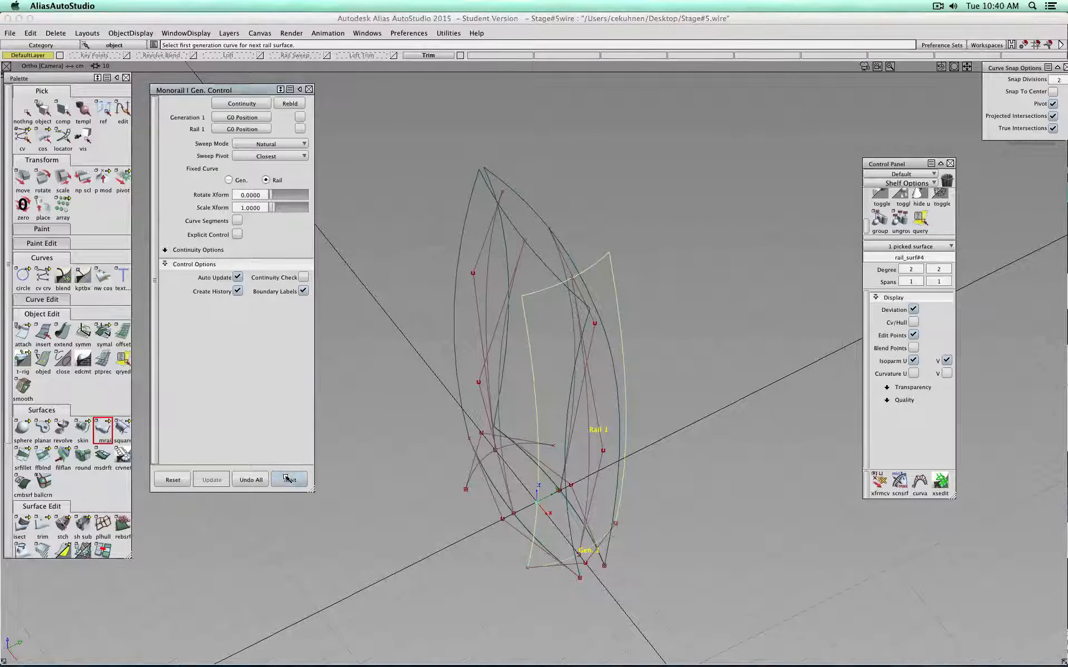
Build the remaining Monorail surface from the opposite end base curve and its upright profile, and return to object picking with nothing selected.
click(473, 474)
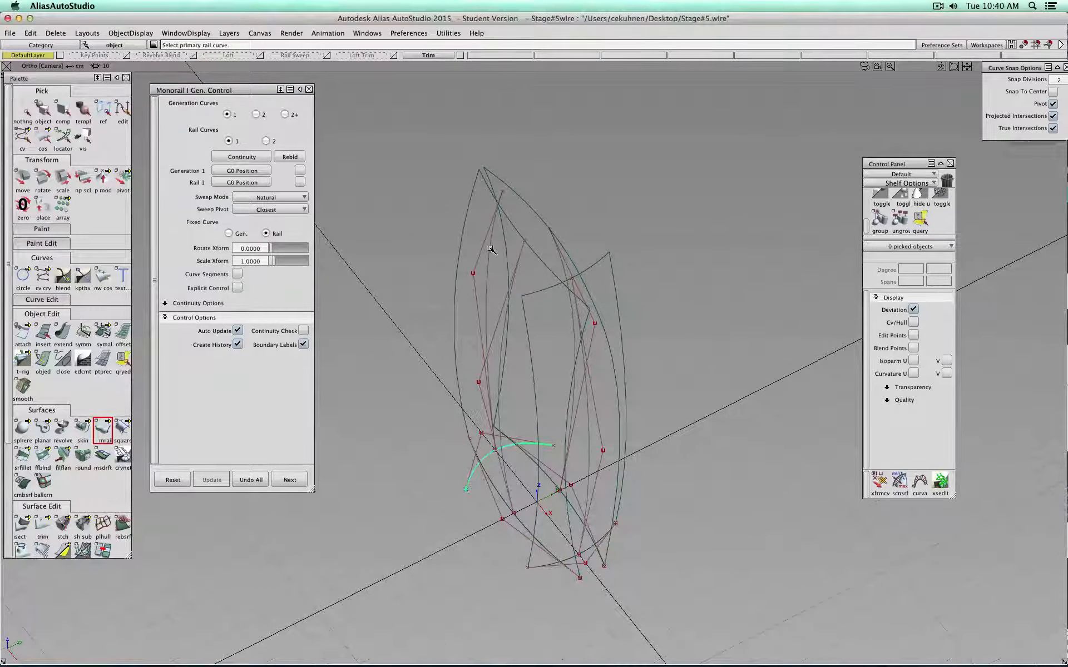
click(470, 258)
click(289, 480)
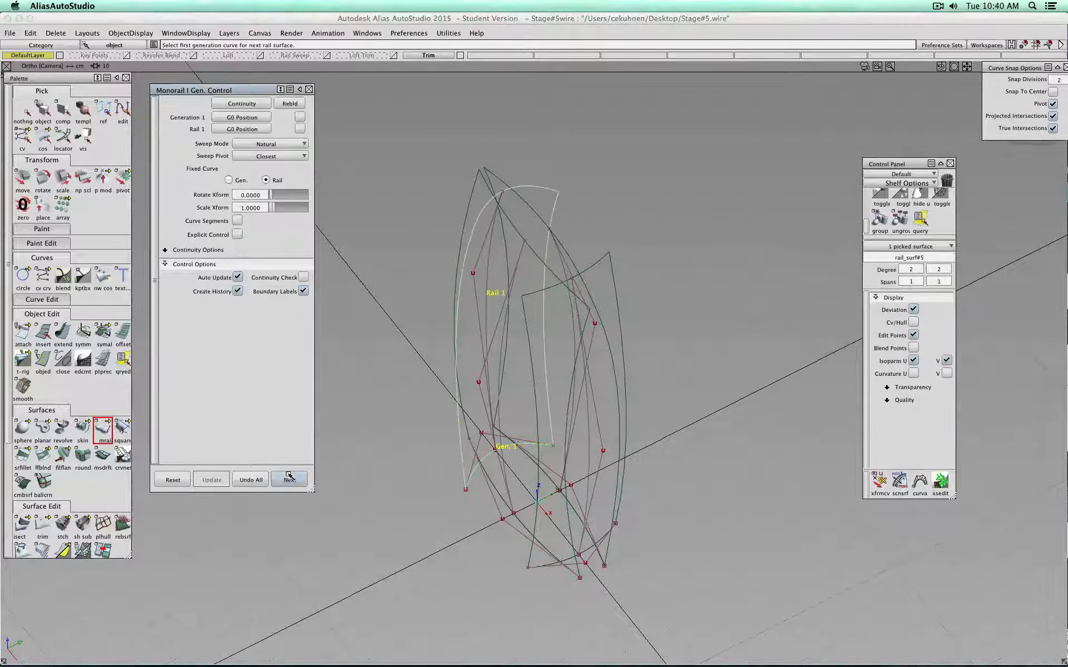
click(23, 111)
click(44, 111)
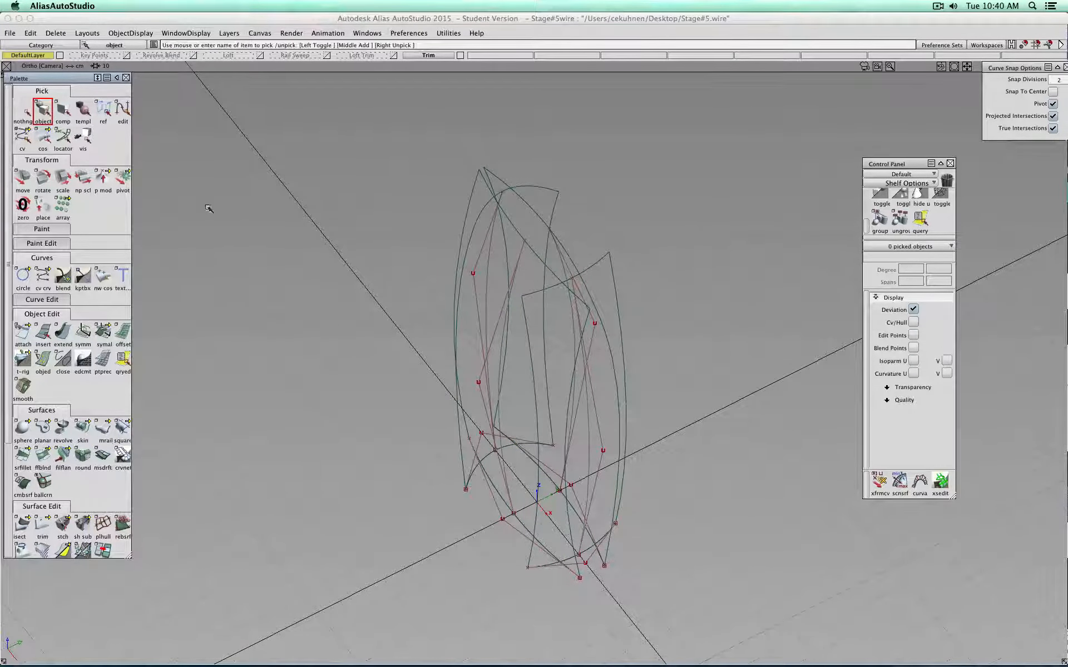
Display the model shaded and inspect the four Monorail surfaces from around the body.
ctrl+shift+right_drag(312, 251, 344, 258)
mouse_move(345, 257)
alt+shift+mouse_down()
mouse_move(600, 388)
mouse_move(315, 338)
mouse_move(300, 607)
mouse_move(222, 425)
alt+shift+mouse_up()
alt+shift+drag(541, 401, 641, 326)
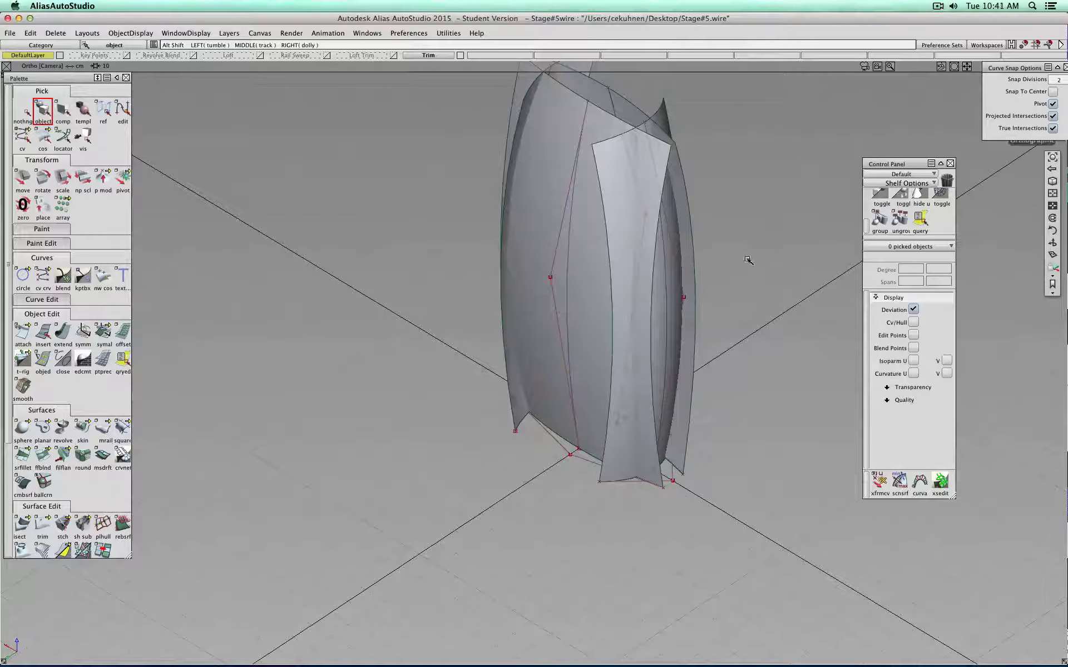
mouse_move(749, 262)
alt+shift+mouse_down()
mouse_move(710, 382)
mouse_move(409, 380)
mouse_move(906, 381)
mouse_move(912, 613)
mouse_move(888, 367)
mouse_move(845, 317)
mouse_move(802, 285)
mouse_move(627, 285)
alt+shift+mouse_up()
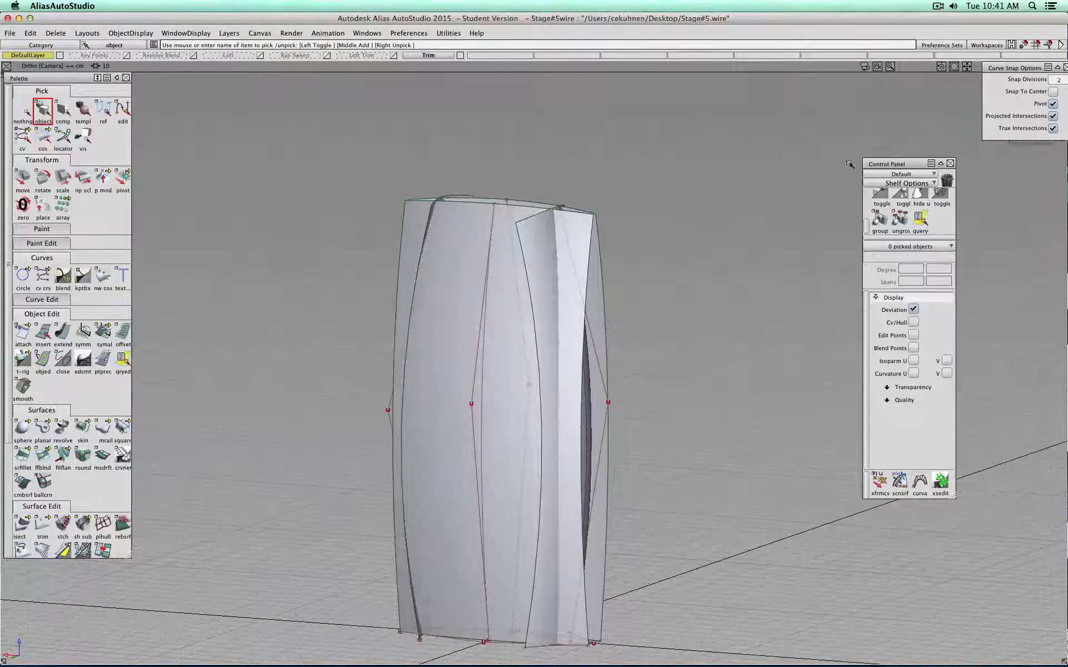
Move the Curve Snap Options window clear of the ViewCube and examine the upper ends of the surfaces from the Right view.
drag(1024, 70, 783, 86)
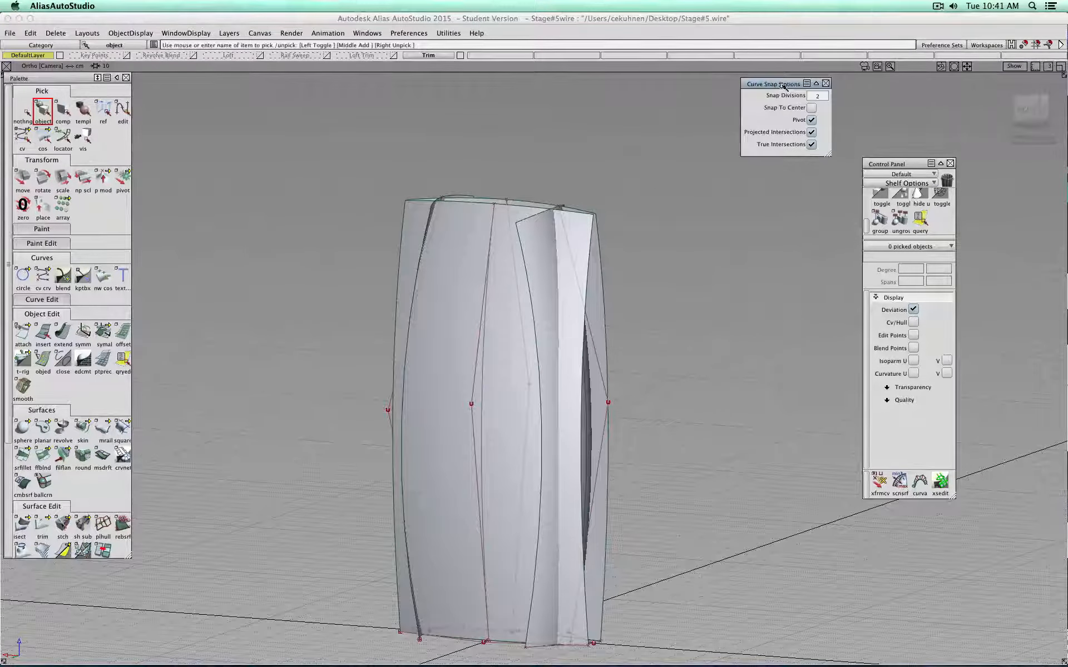
click(1024, 111)
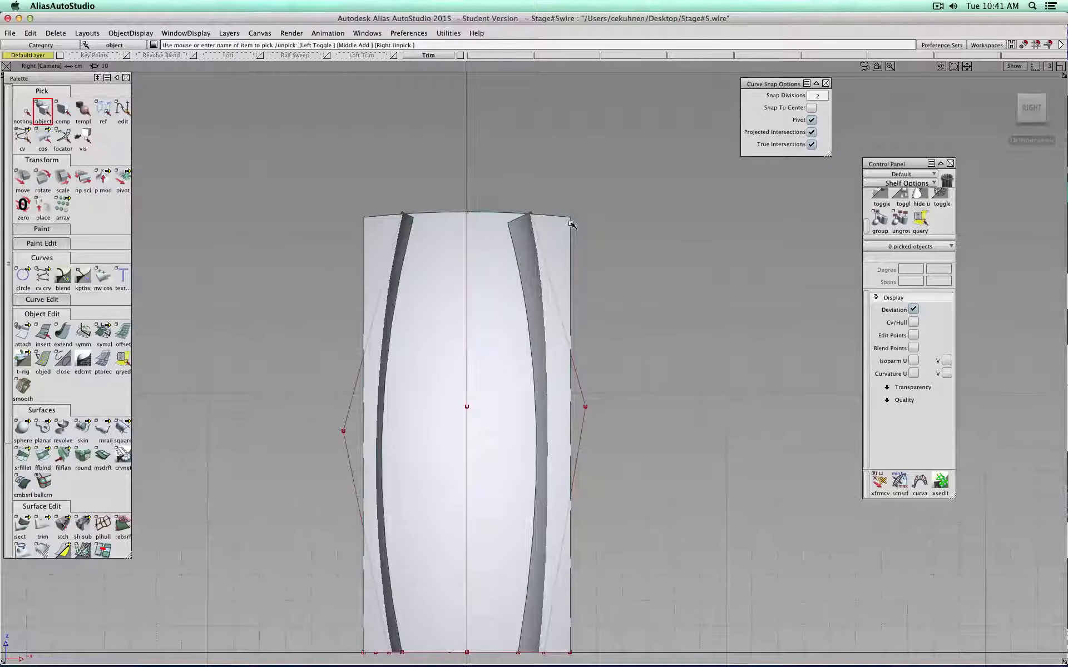
scroll(551, 222, up, 3)
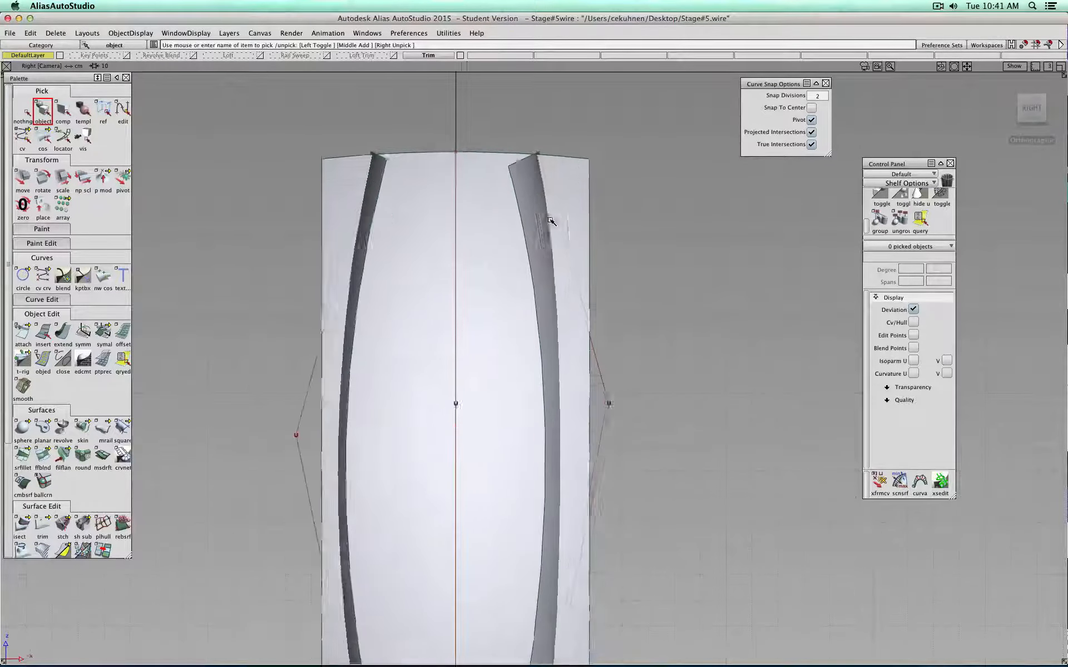
scroll(551, 222, down, 2)
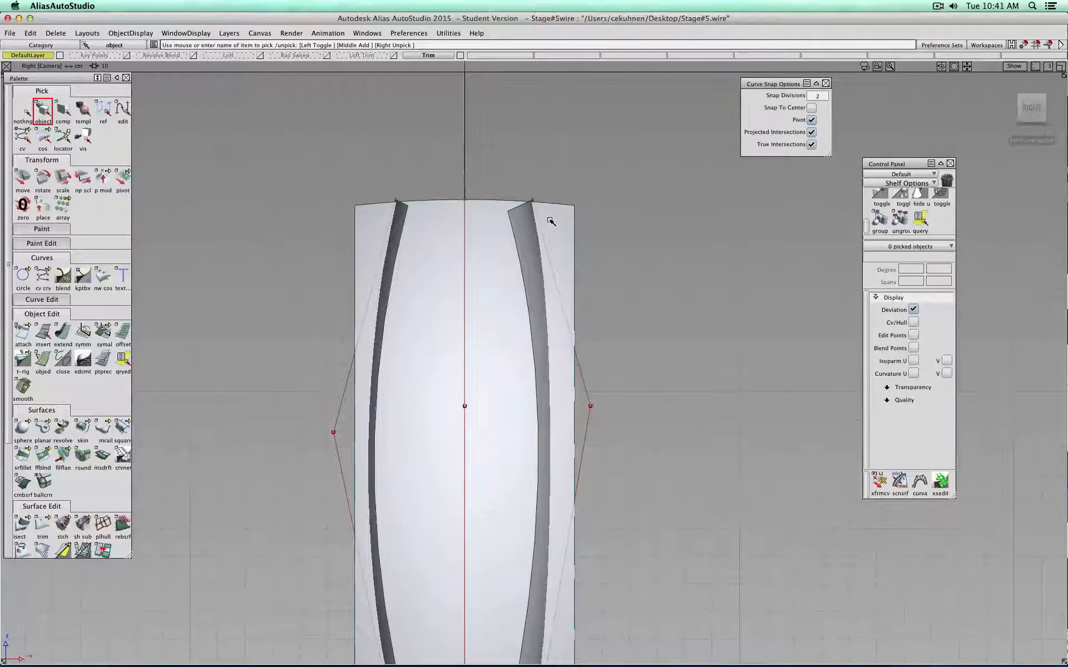
scroll(551, 222, down, 3)
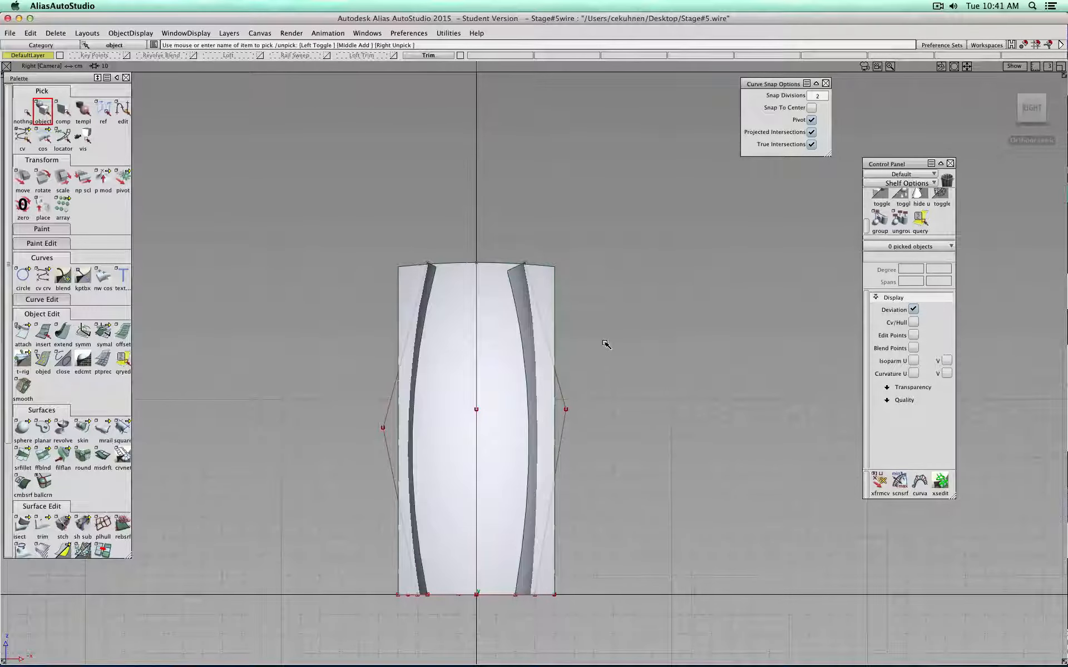
alt+shift+middle_drag(602, 451, 594, 263)
alt+shift+right_drag(601, 403, 598, 499)
alt+shift+drag(615, 236, 679, 272)
alt+shift+middle_drag(617, 193, 659, 412)
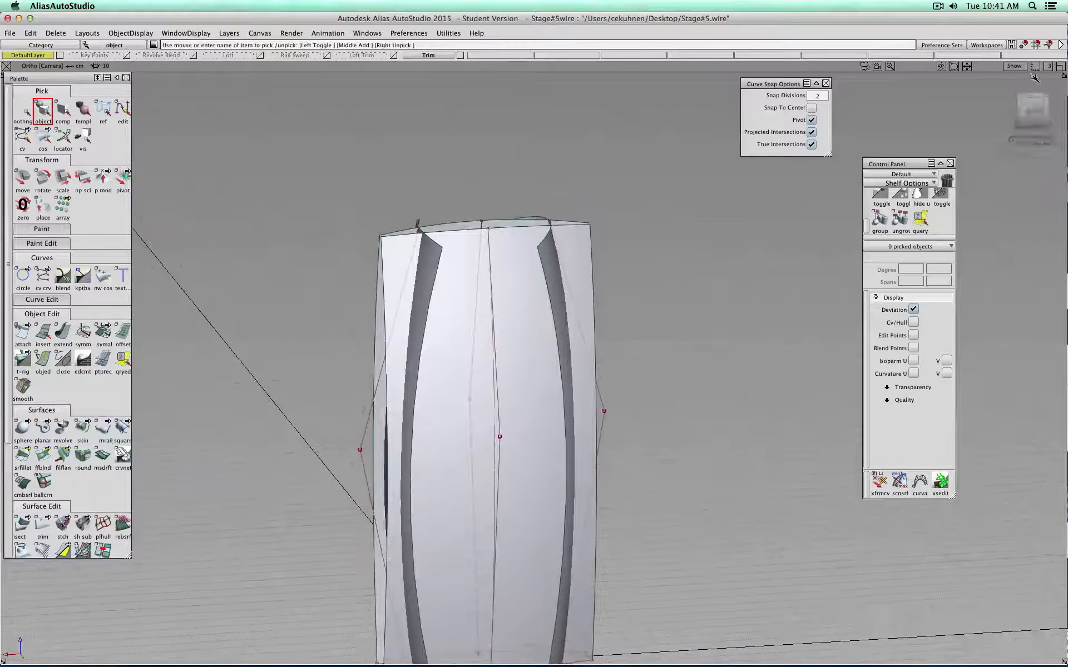
Draw a degree-2 CV curve in the Right view, arching across the upper body and extending past both side edges.
click(1020, 109)
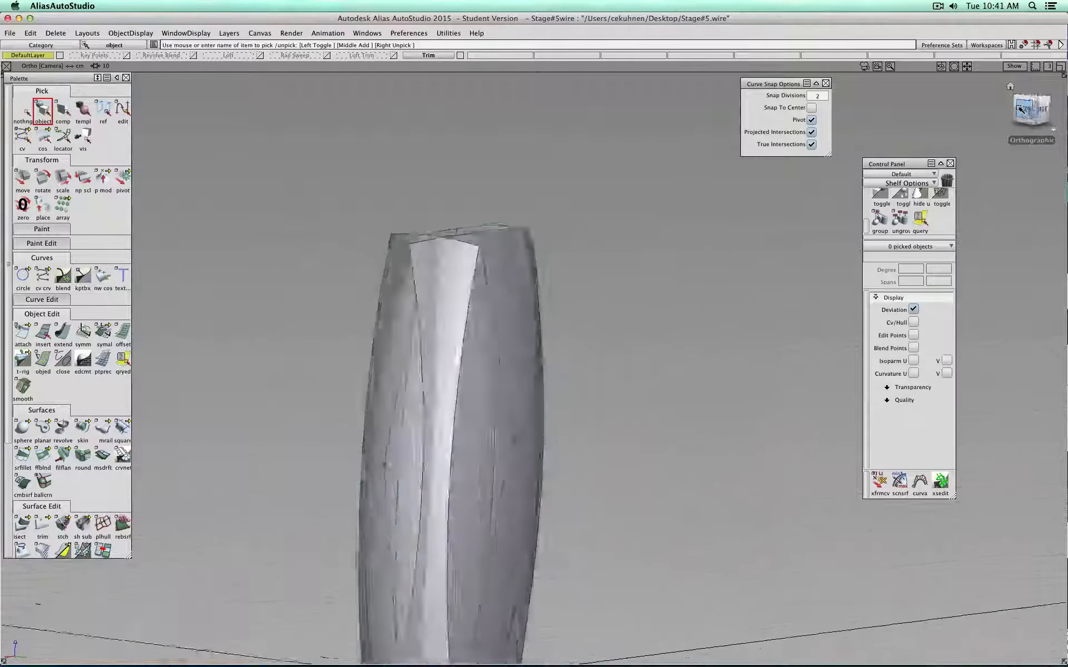
click(1054, 110)
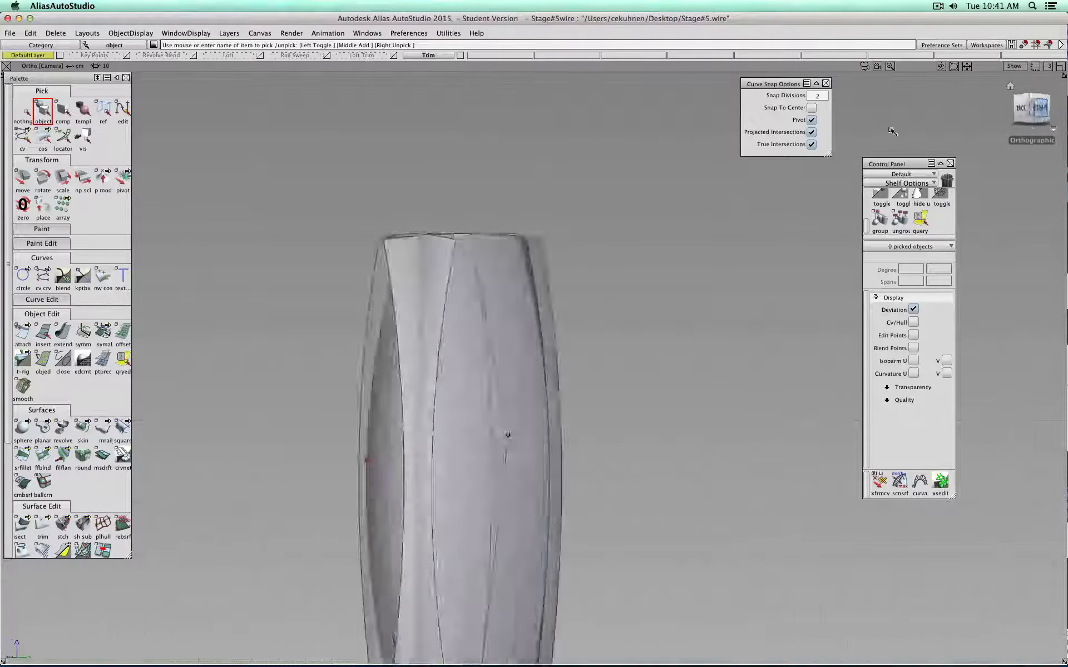
click(46, 282)
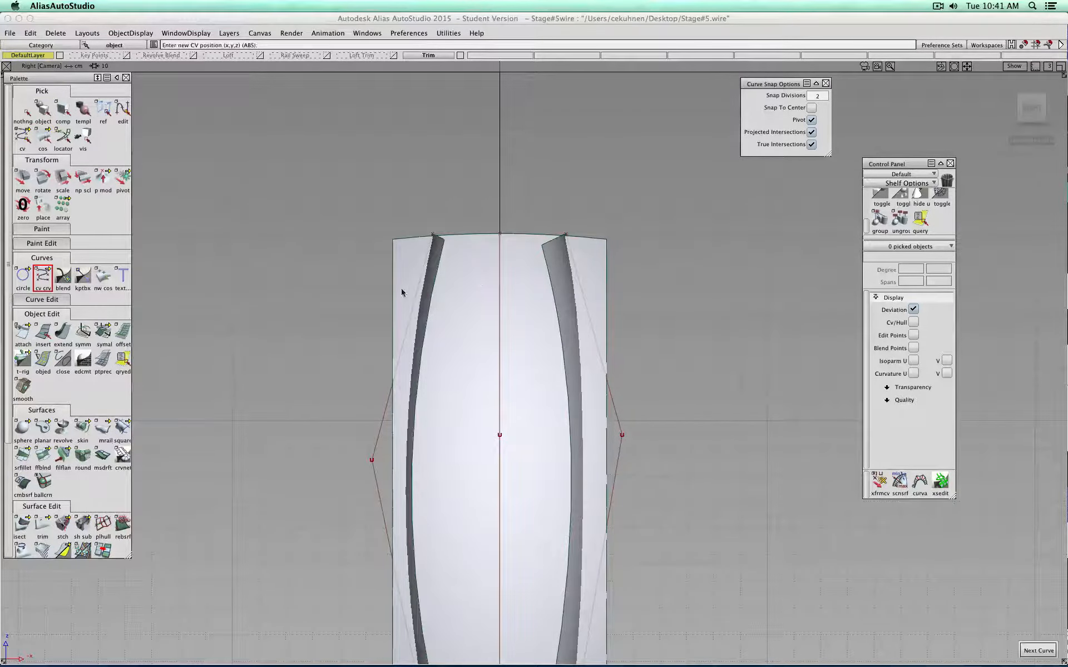
click(365, 288)
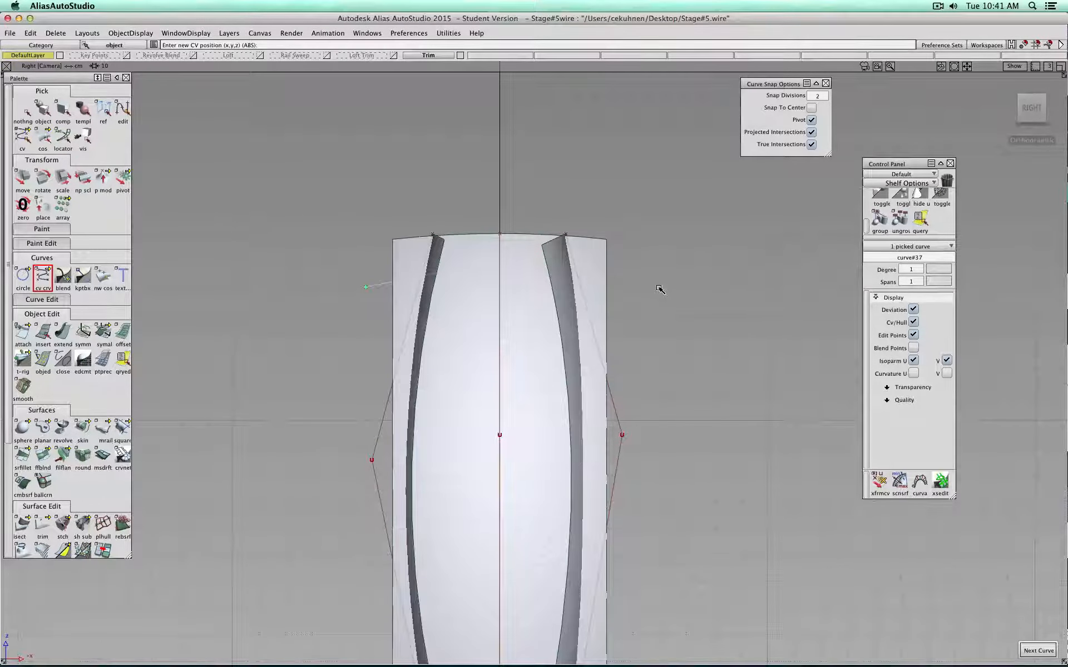
click(688, 368)
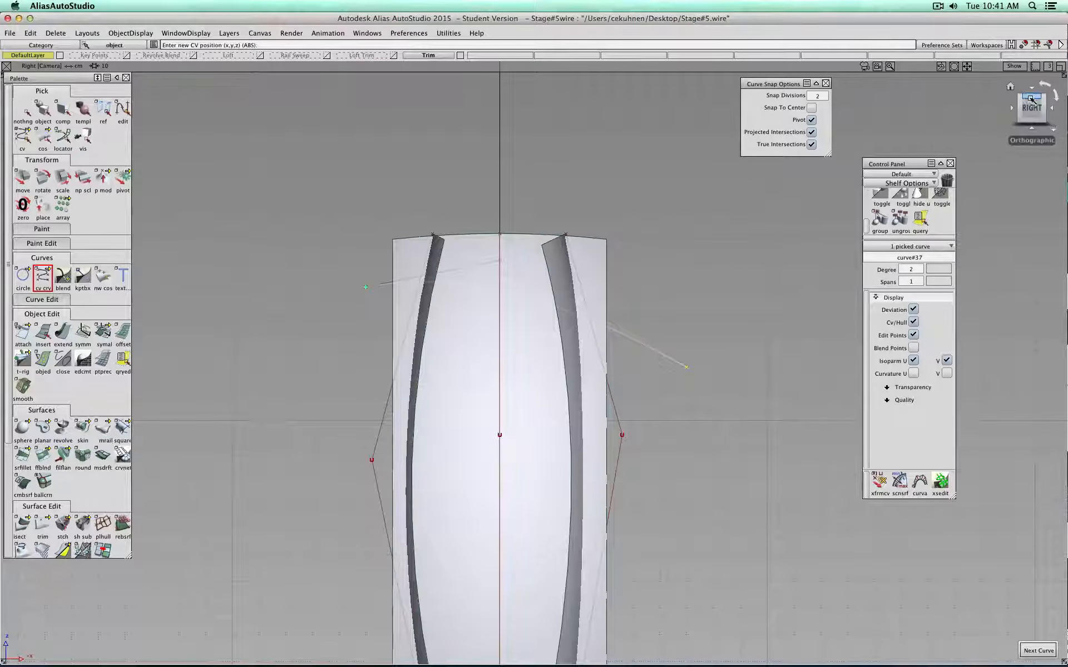
Draw a second degree-2 CV curve in the Back view, arching across the upper body and past both edges.
click(1031, 91)
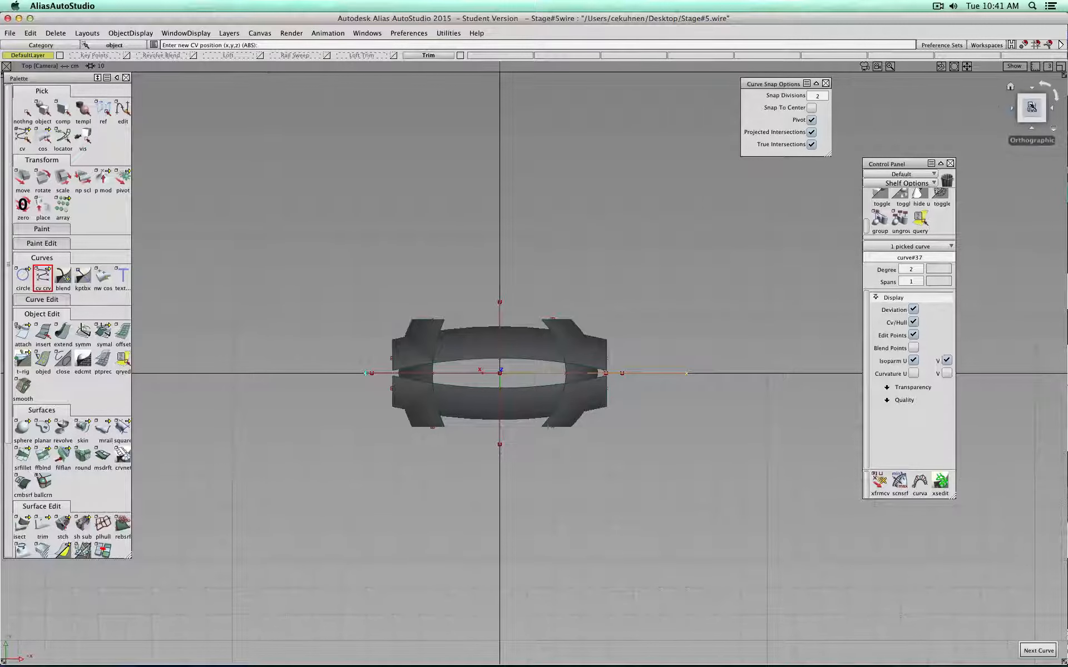
click(1014, 108)
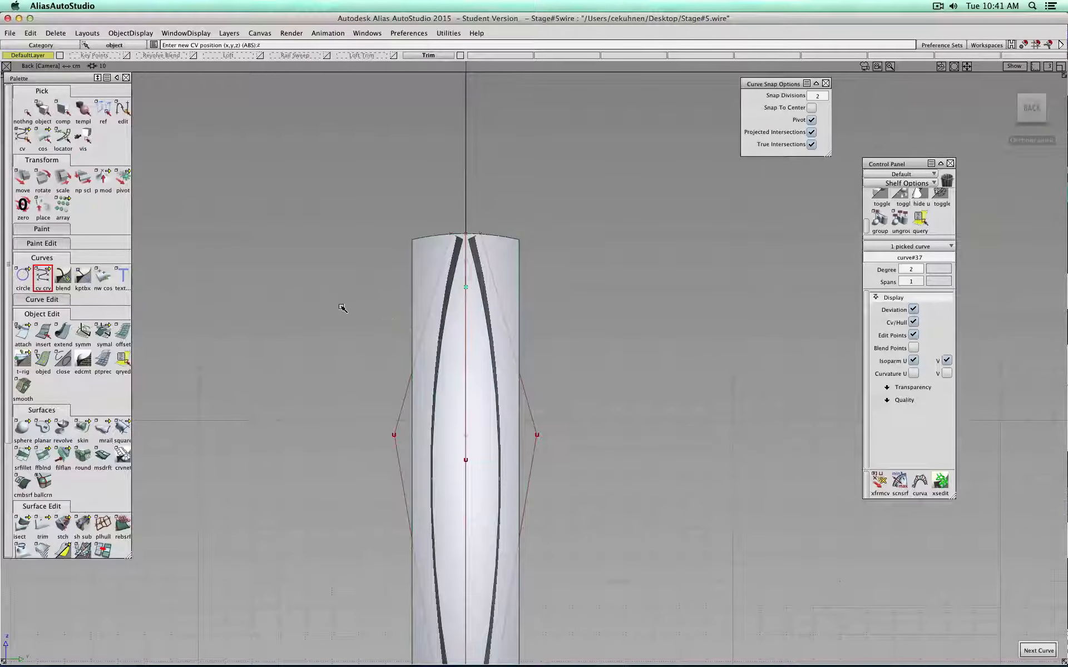
ctrl+shift+drag(340, 307, 339, 284)
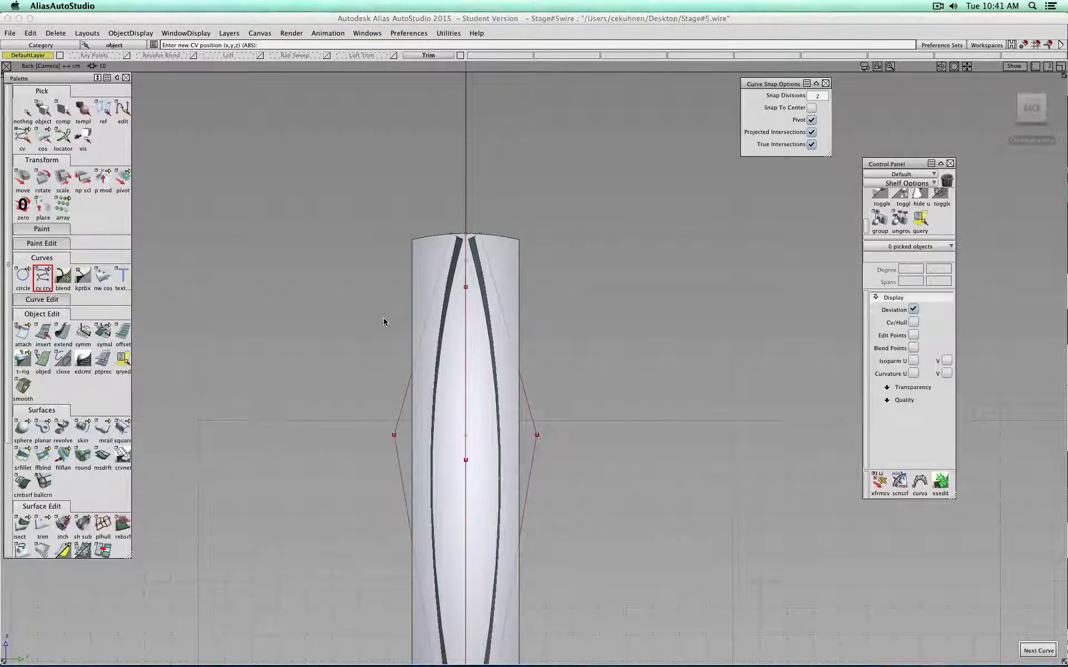
click(385, 314)
click(466, 287)
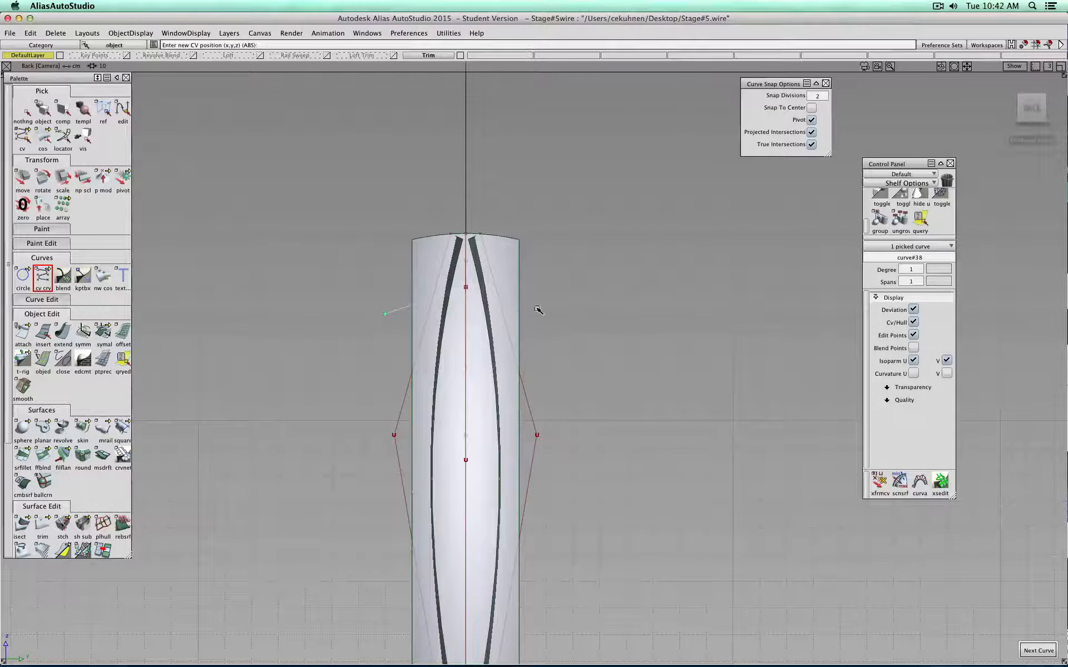
alt+shift+drag(614, 270, 300, 324)
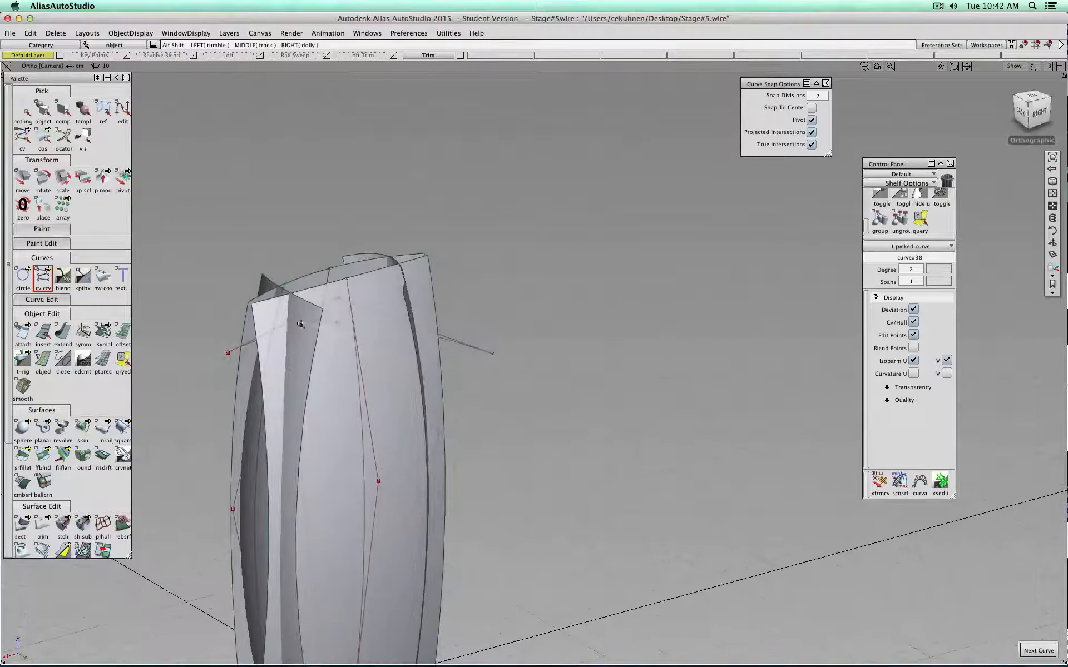
click(23, 178)
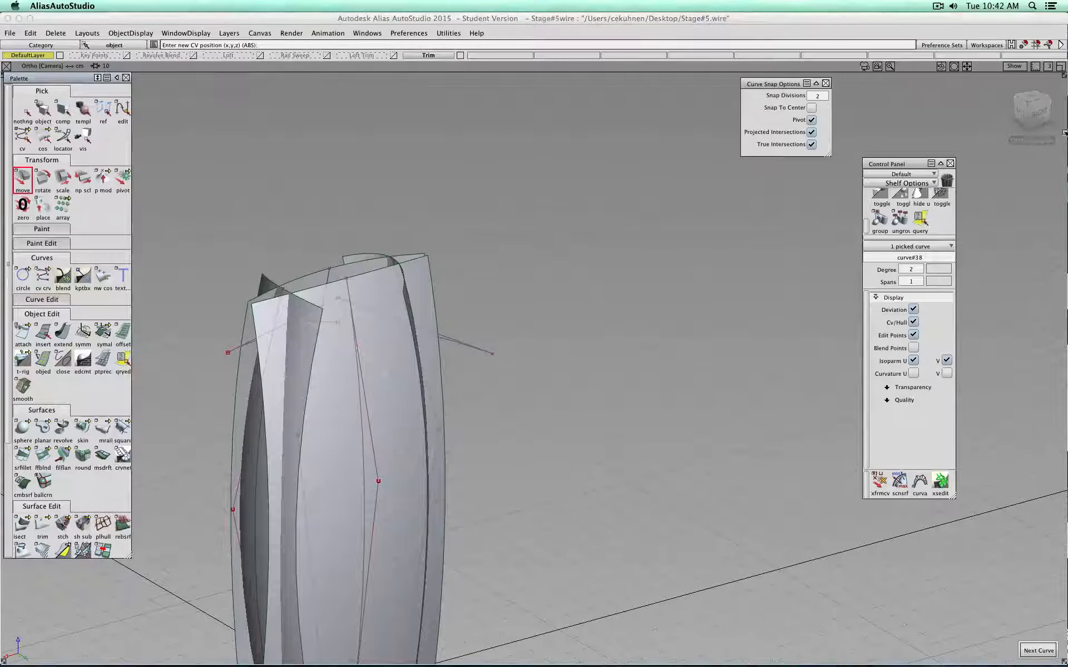
click(1032, 108)
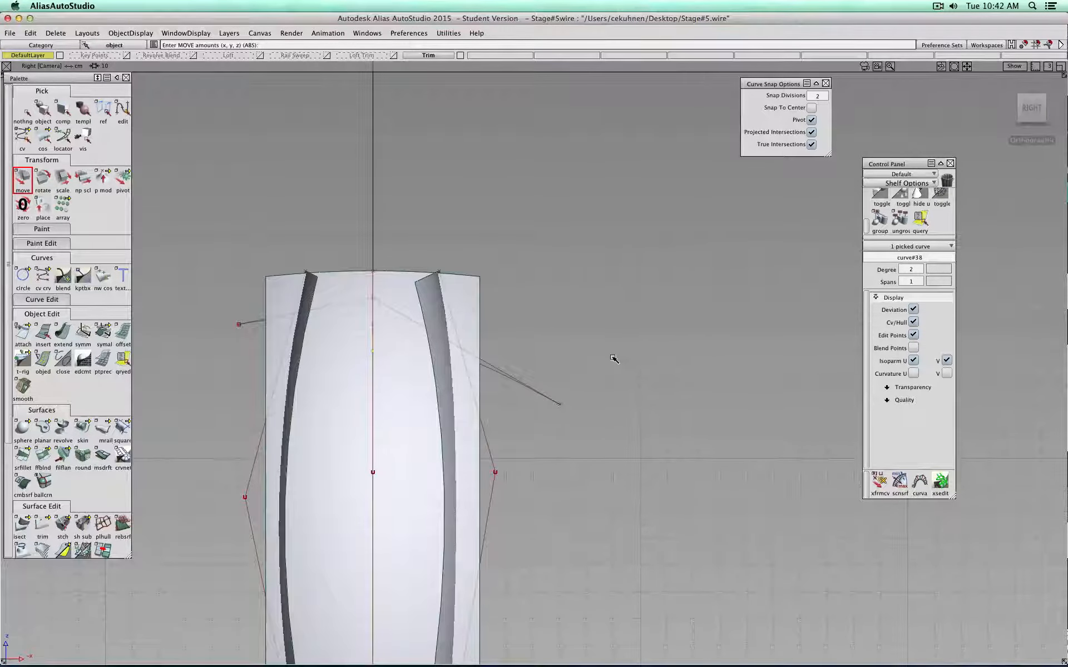
drag(614, 358, 545, 357)
key(super+z)
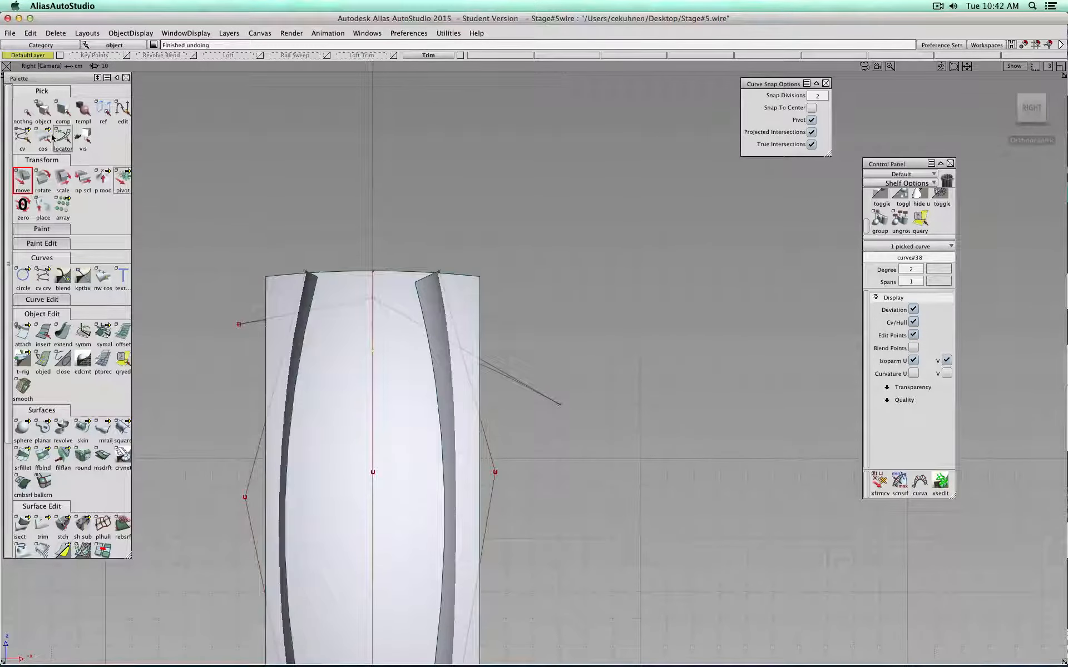
Select the shorter cross curve and move it horizontally to the higher end of the long top curve.
click(23, 112)
alt+shift+drag(594, 244, 341, 349)
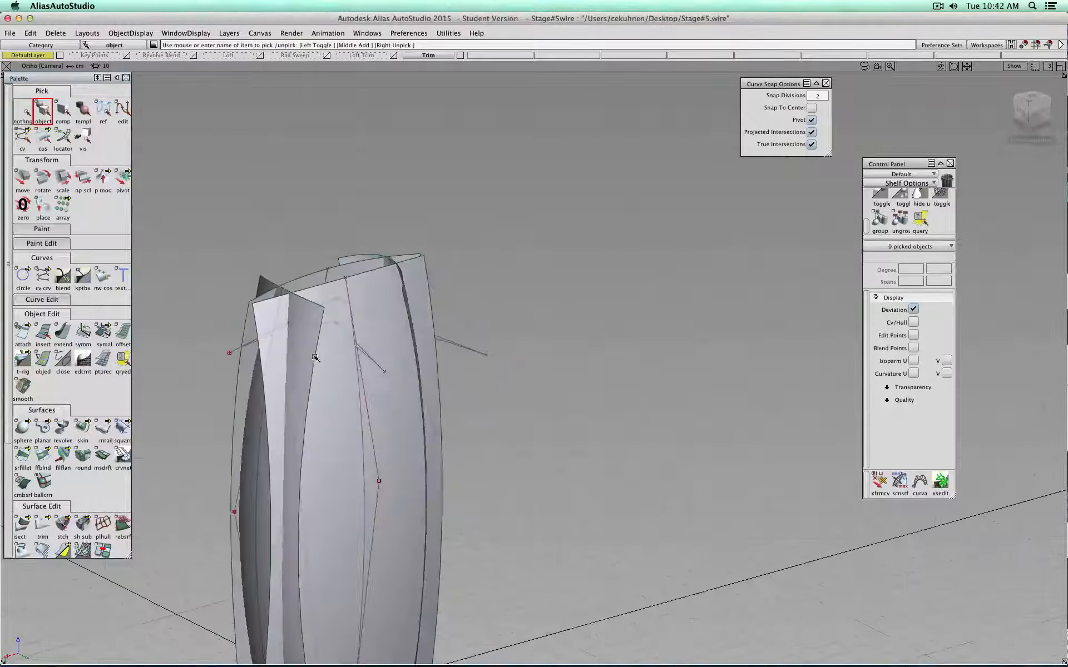
click(370, 359)
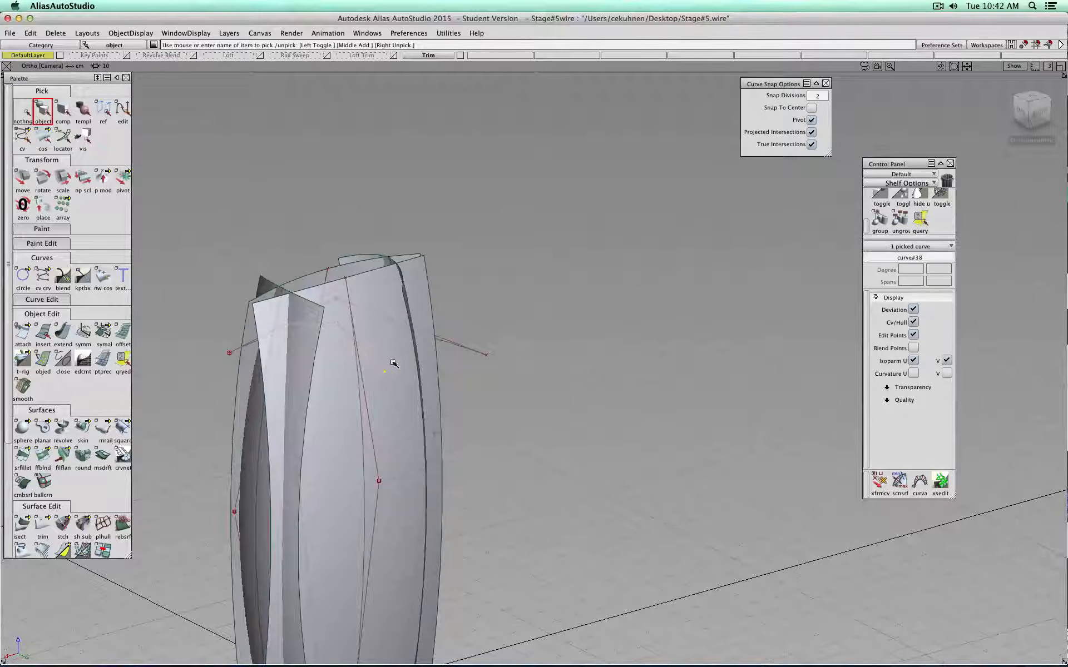
click(22, 185)
drag(634, 296, 546, 337)
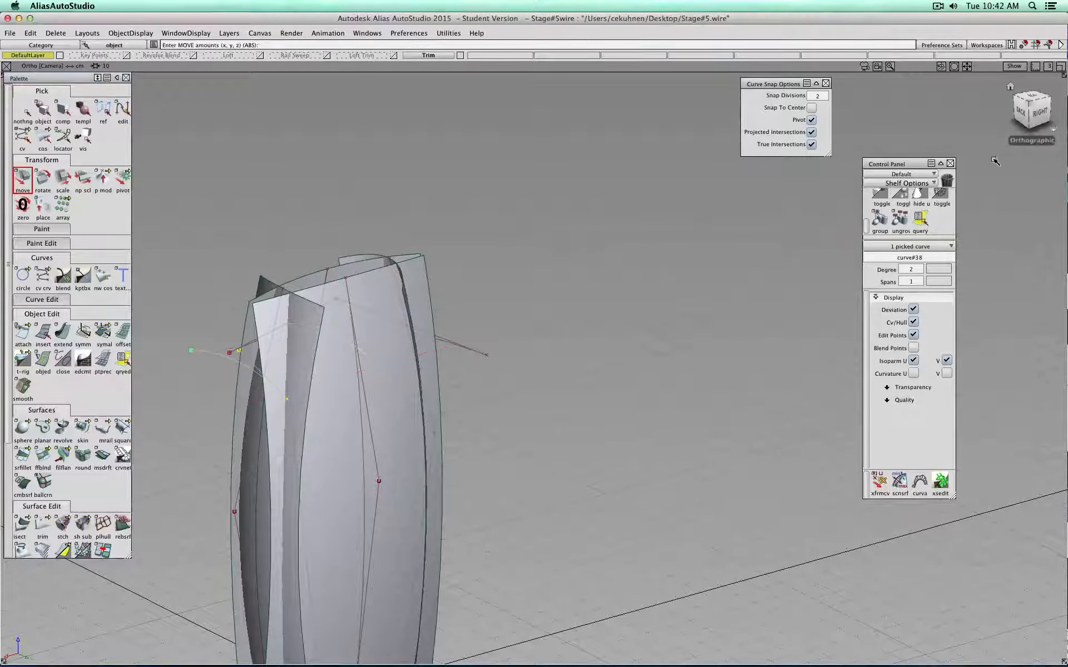
click(1039, 112)
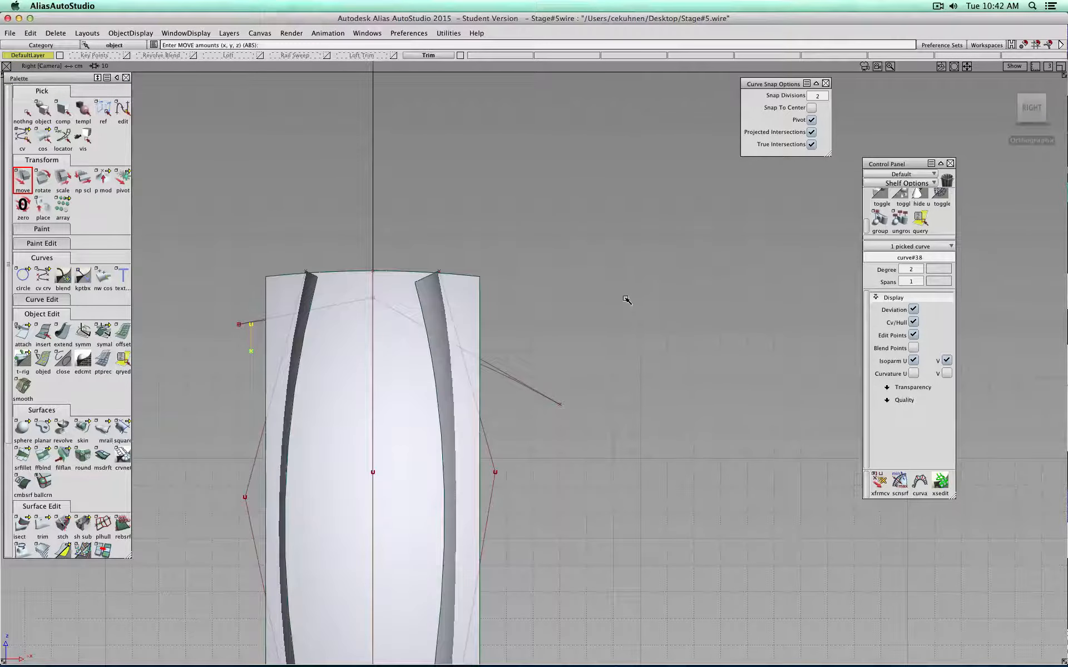
Decline transforming the mistakenly picked surface, and raise the cross curve so its middle meets the long top curve's end.
alt+shift+drag(247, 282, 445, 292)
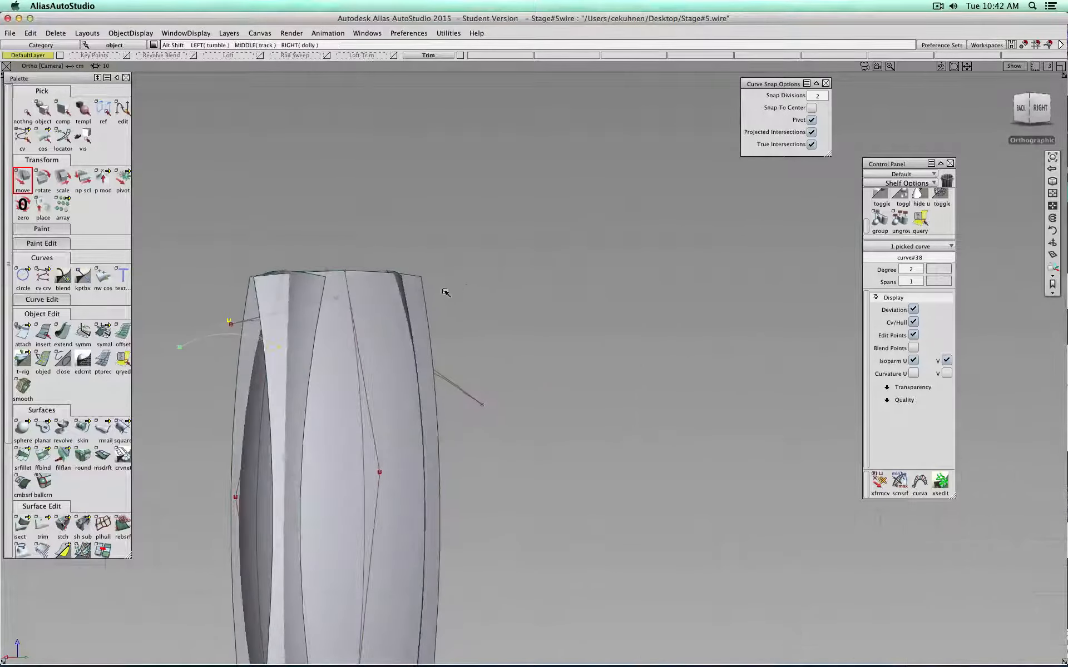
alt+shift+middle_drag(367, 292, 558, 282)
alt+shift+right_drag(236, 348, 368, 354)
click(306, 344)
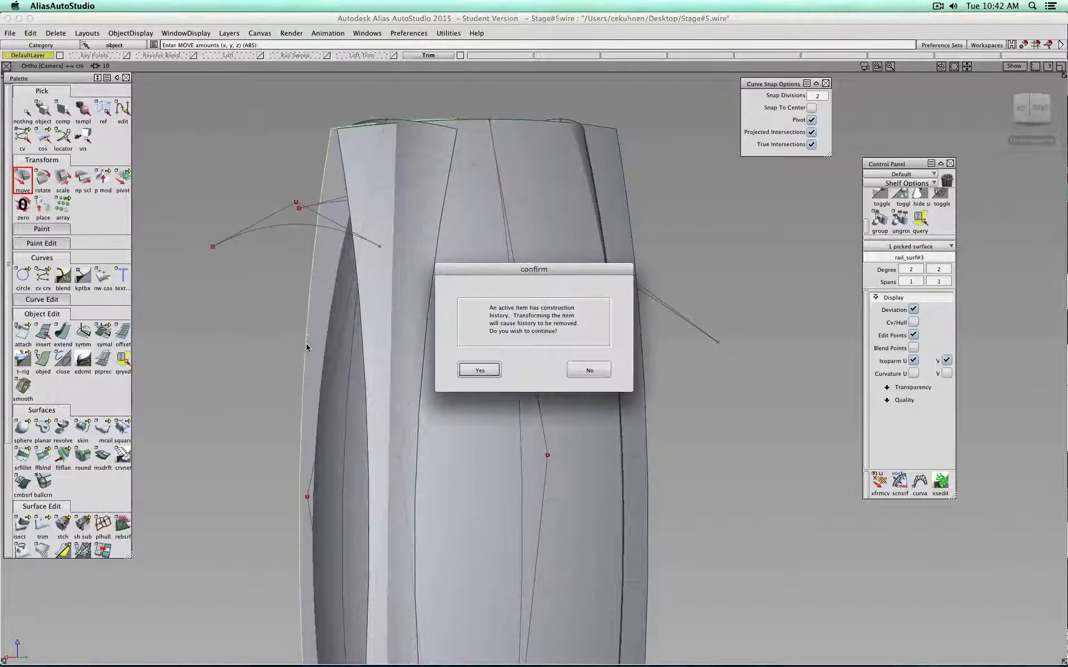
click(590, 370)
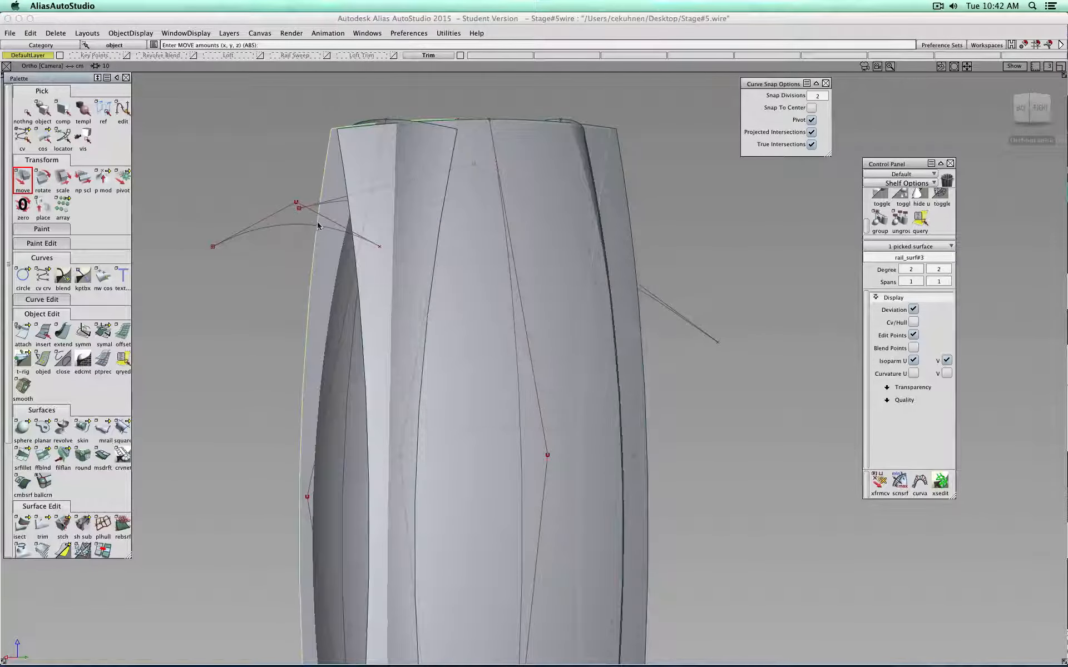
click(295, 223)
right_drag(262, 283, 262, 266)
Clear the selection, pick the long top curve and move it sideways away from the cross curve.
ctrl+shift+drag(697, 353, 696, 328)
click(697, 327)
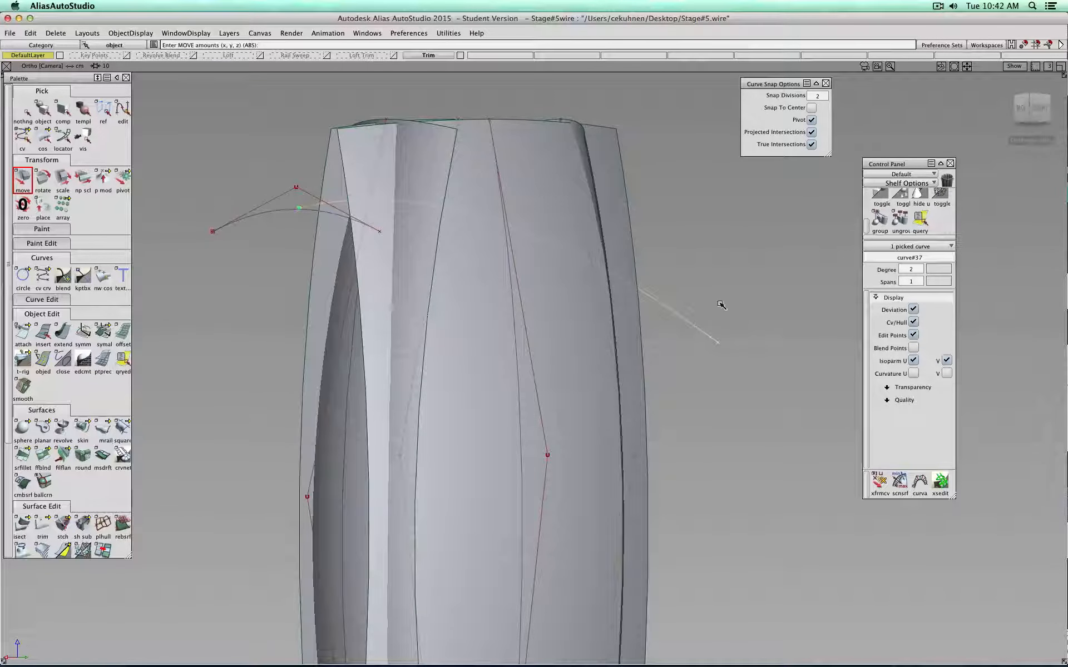
drag(724, 277, 923, 259)
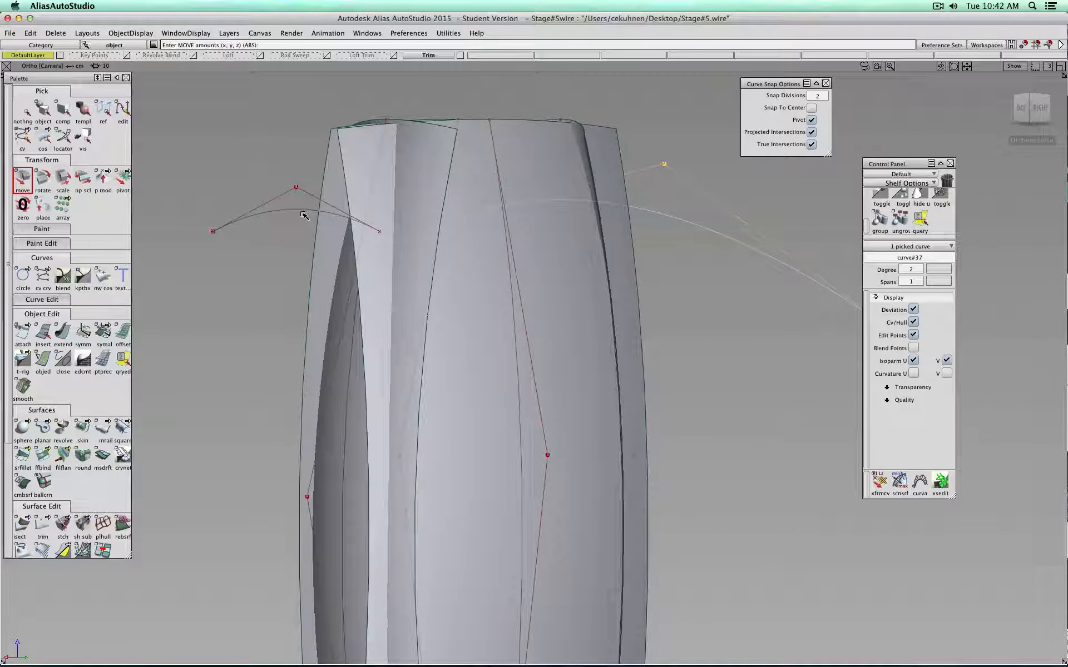
Snap the long top curve's end onto the middle of the cross curve and clear the selection.
mouse_move(294, 211)
ctrl+alt+mouse_down()
mouse_move(286, 211)
mouse_move(299, 211)
ctrl+alt+mouse_up()
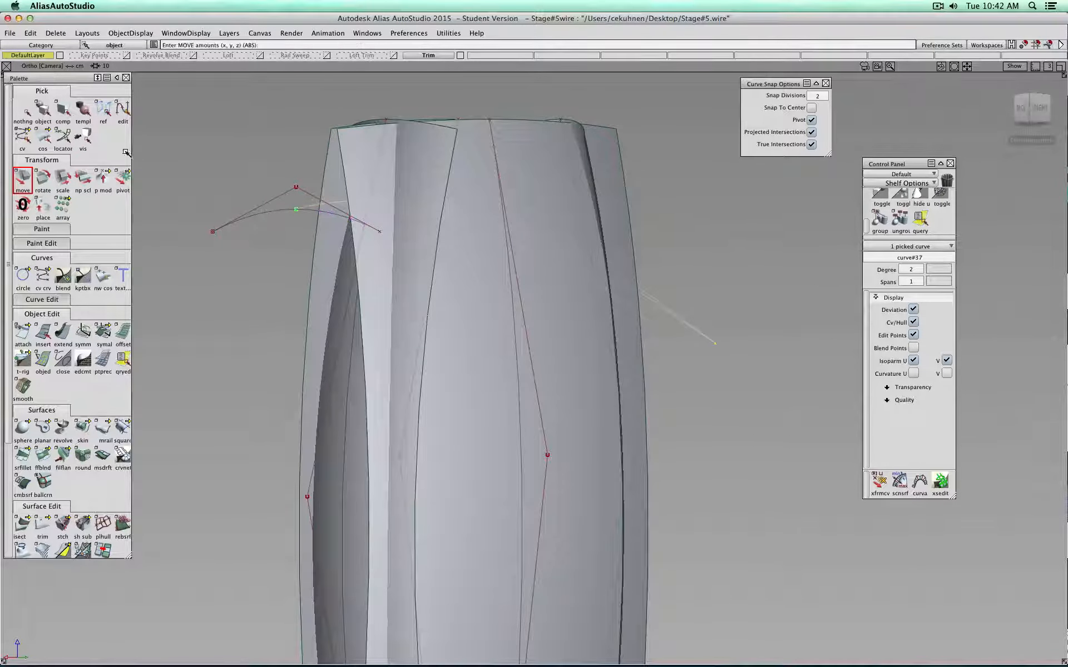
alt+shift+drag(791, 172, 593, 209)
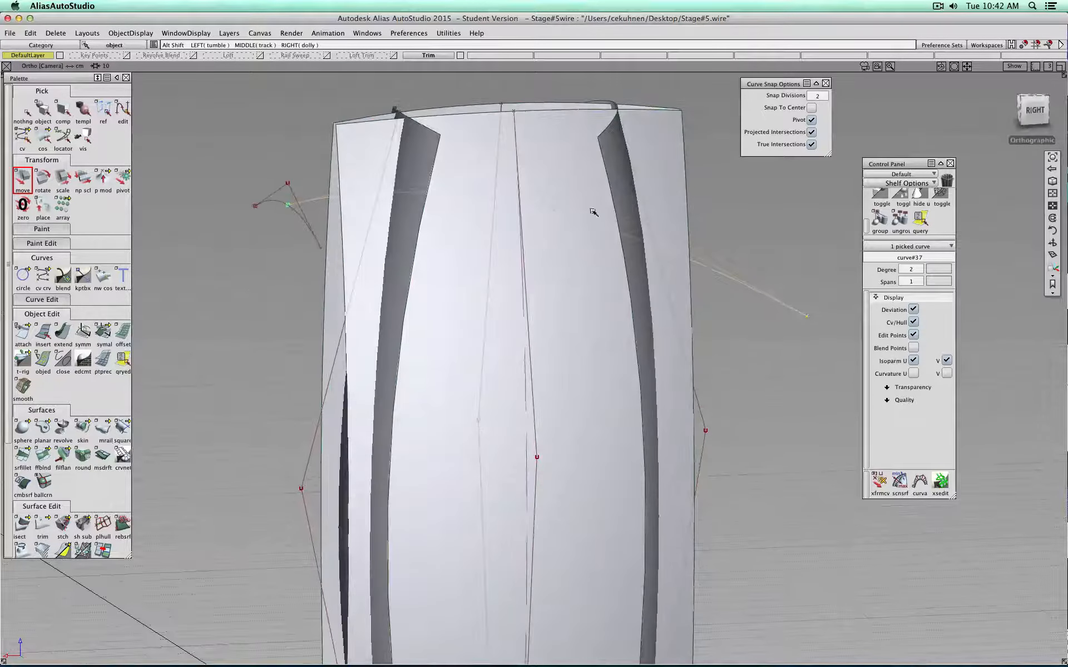
ctrl+shift+drag(250, 292, 248, 268)
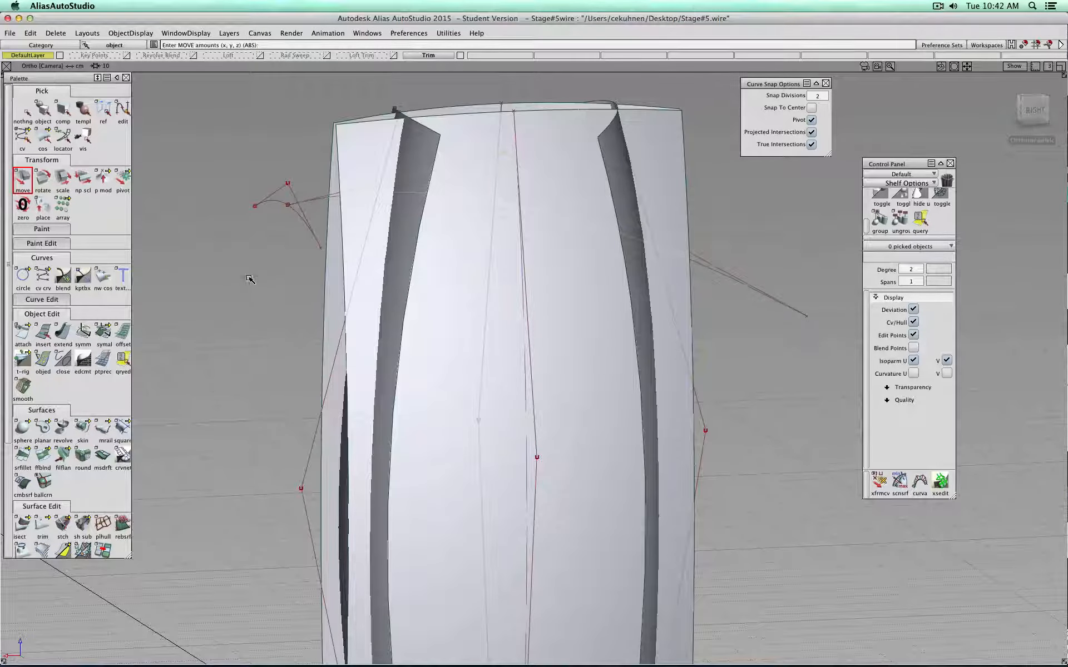
Build a Monorail surface over the body by running the cross curve along the long top curve.
click(100, 430)
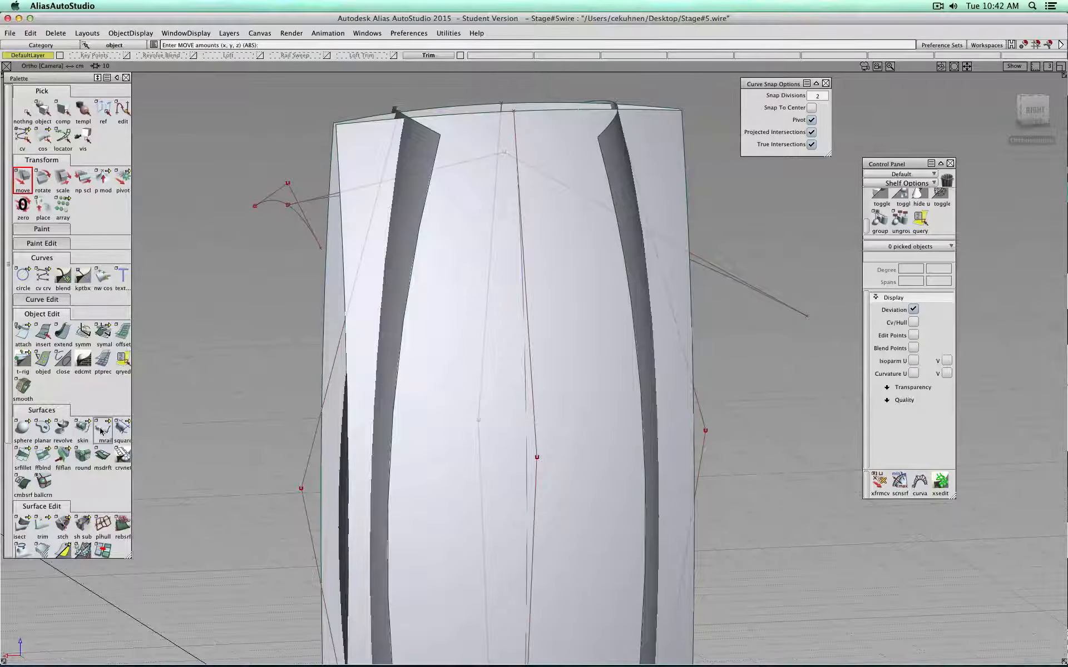
click(296, 213)
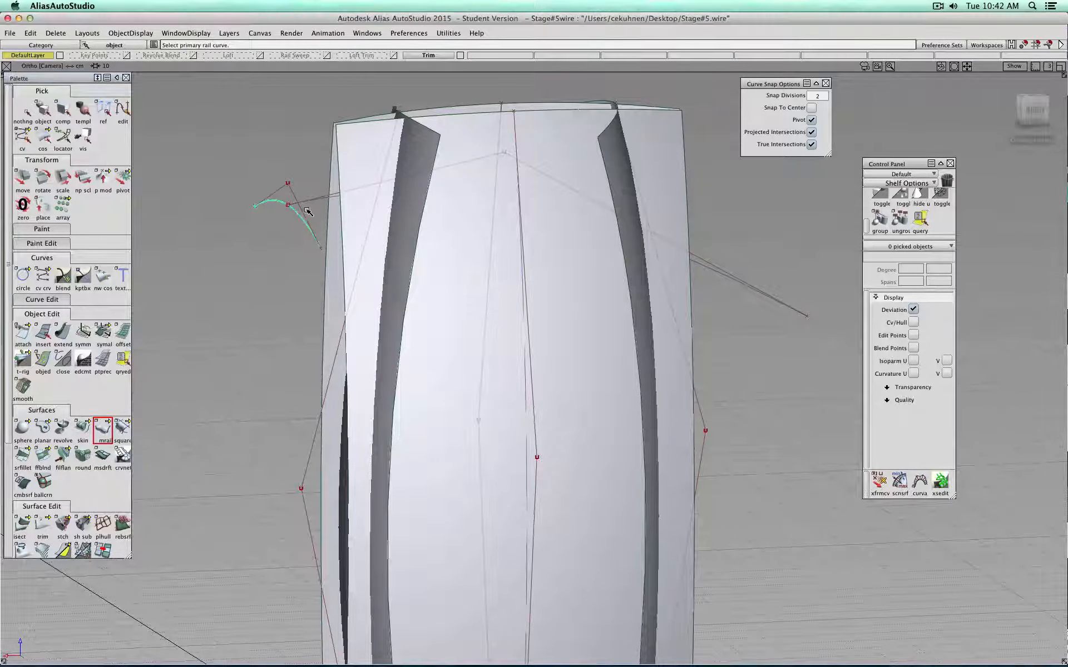
click(313, 200)
click(45, 111)
alt+shift+drag(723, 183, 981, 312)
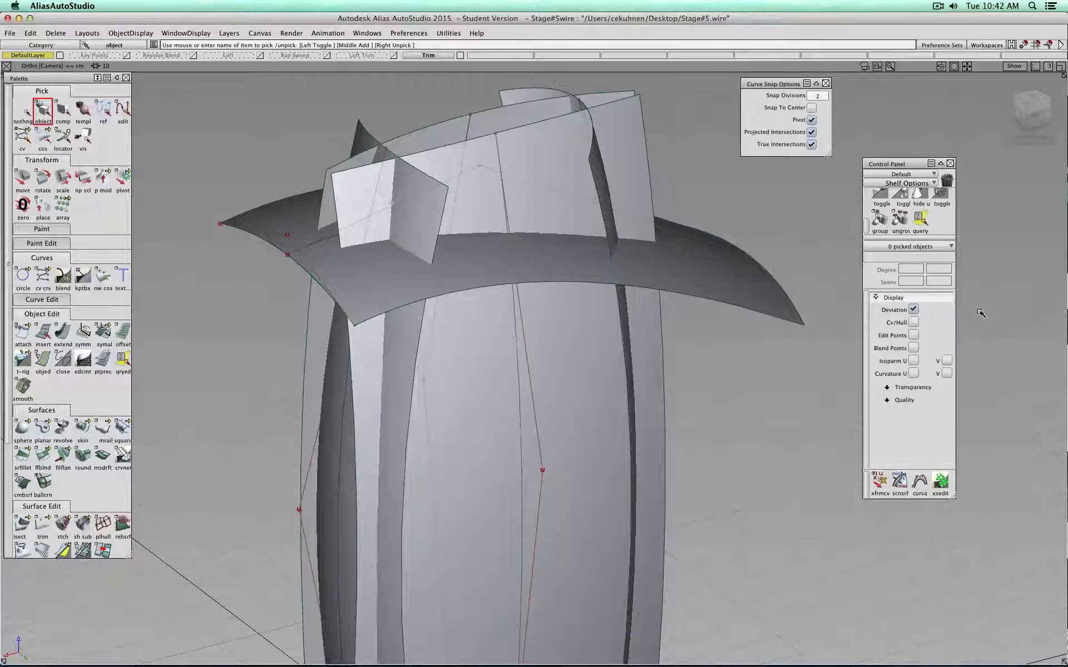
Intersect all four side surfaces of the body with the curved top surface.
click(22, 525)
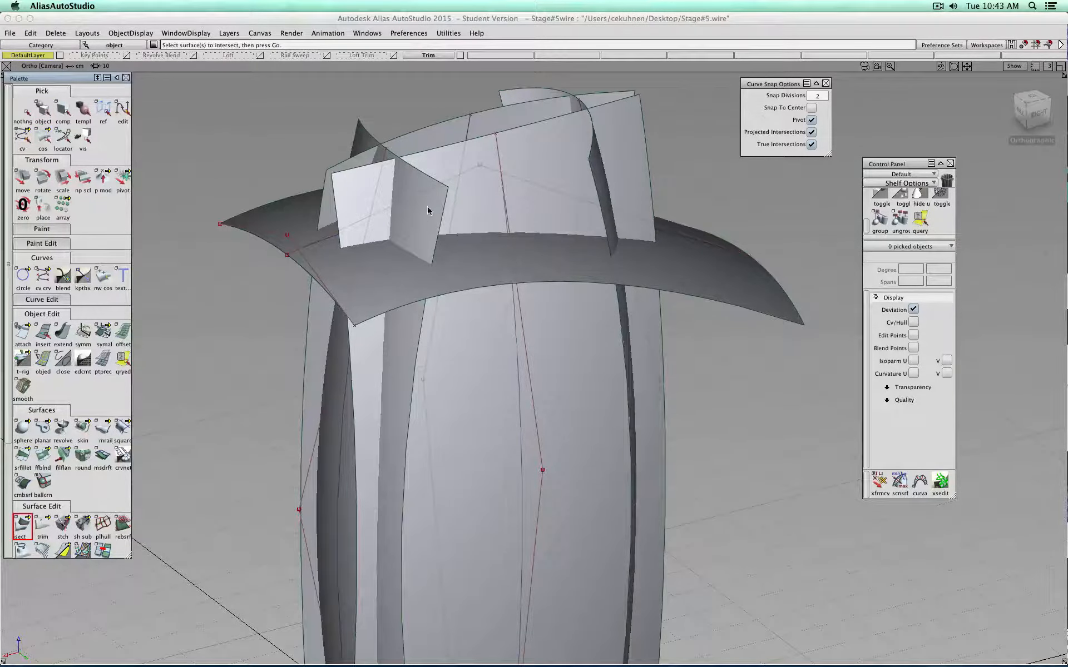
click(418, 218)
click(460, 148)
click(555, 94)
click(541, 97)
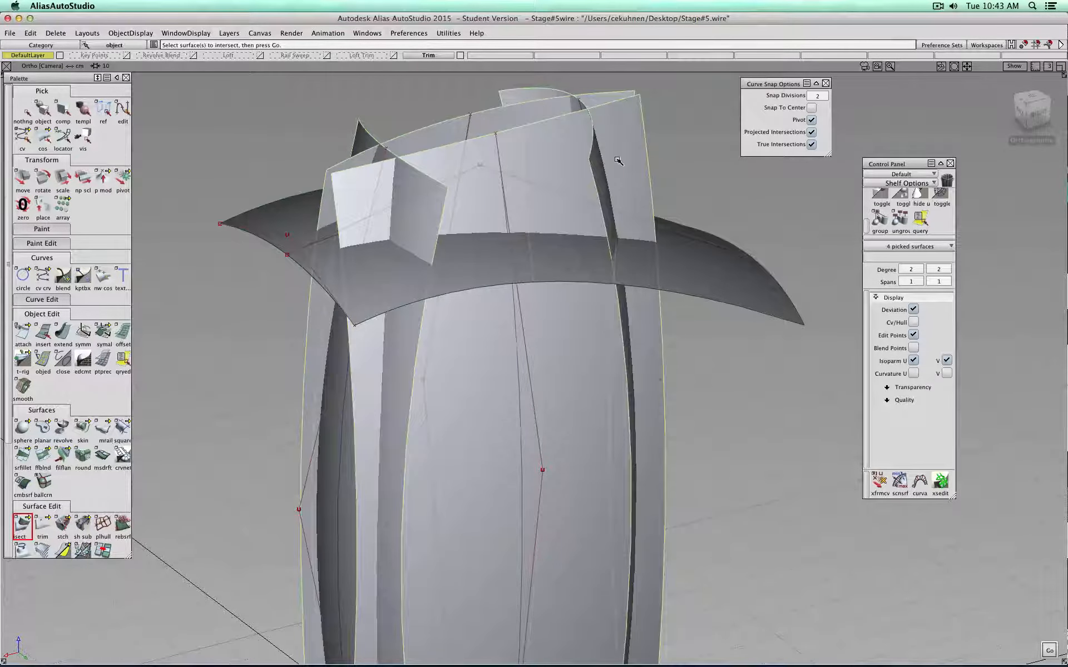
key(Return)
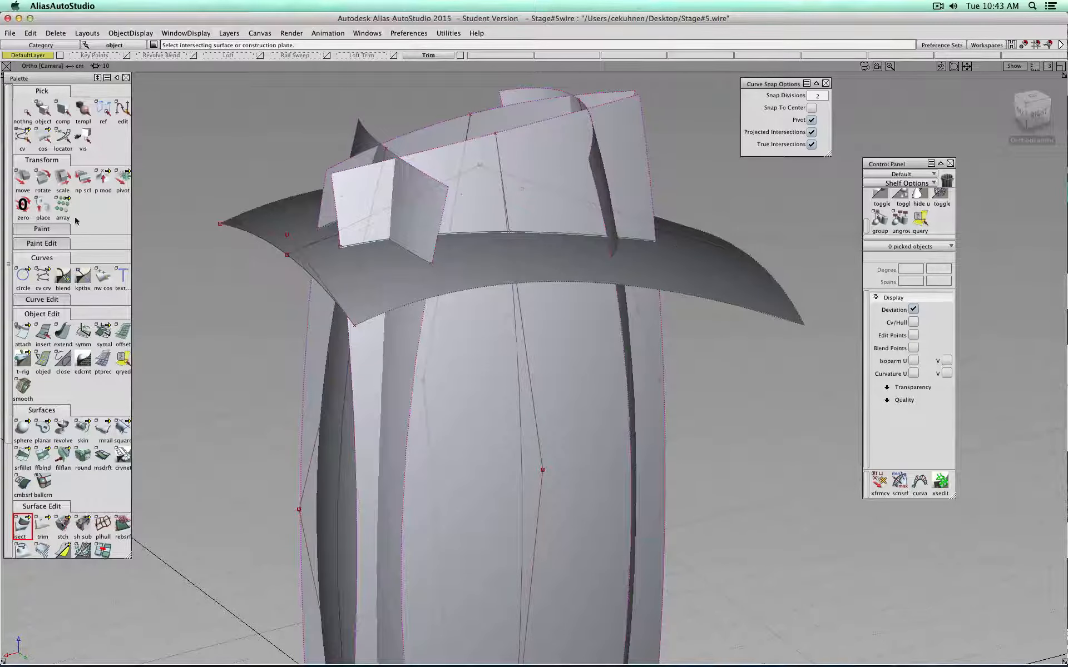
click(48, 114)
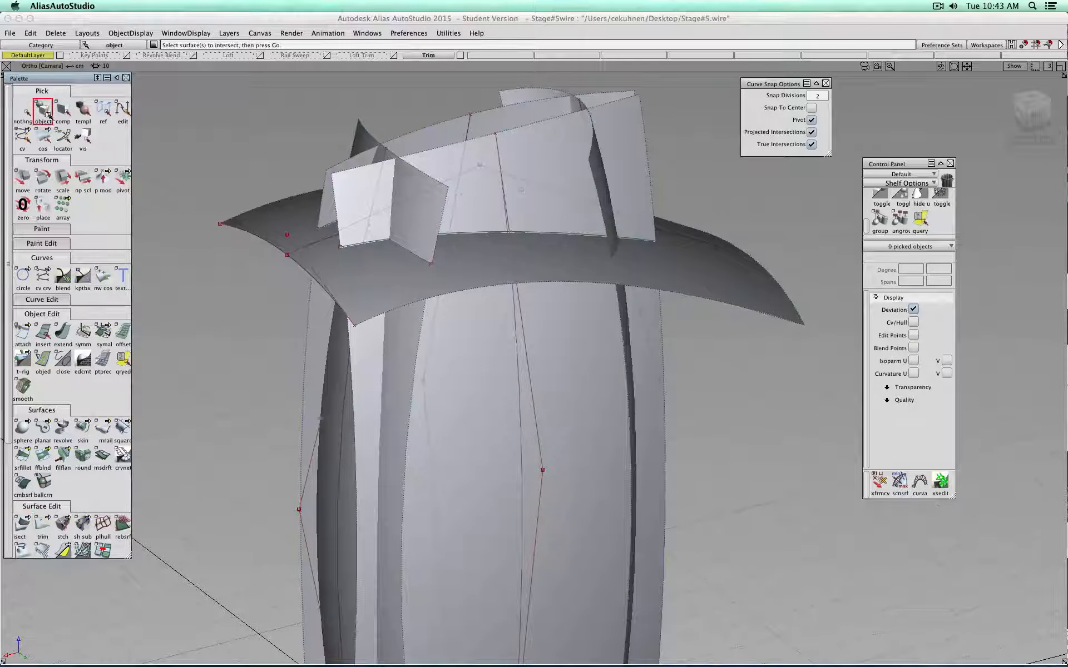
Trim the four side surfaces, discarding the parts that rise above the curved top surface.
click(42, 526)
drag(542, 252, 745, 333)
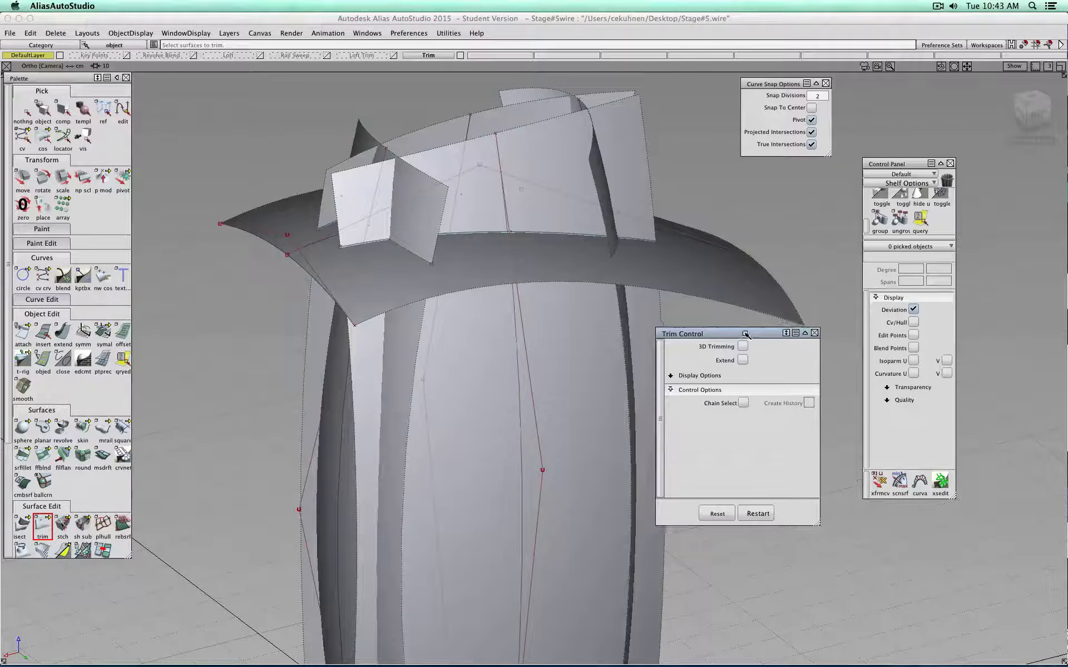
click(814, 333)
click(548, 166)
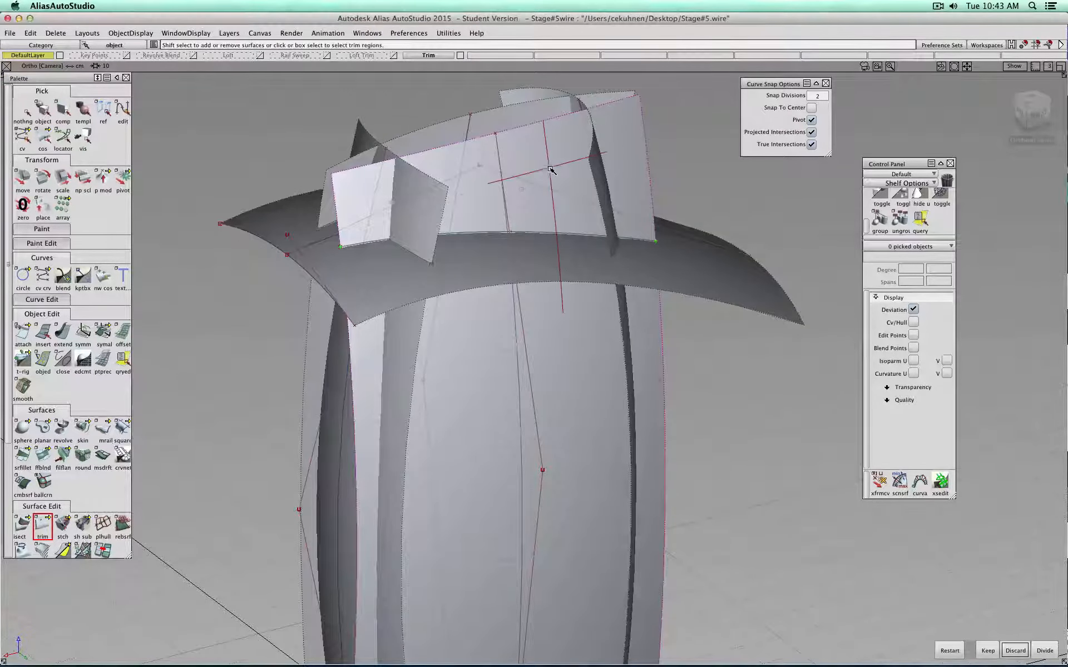
click(1014, 651)
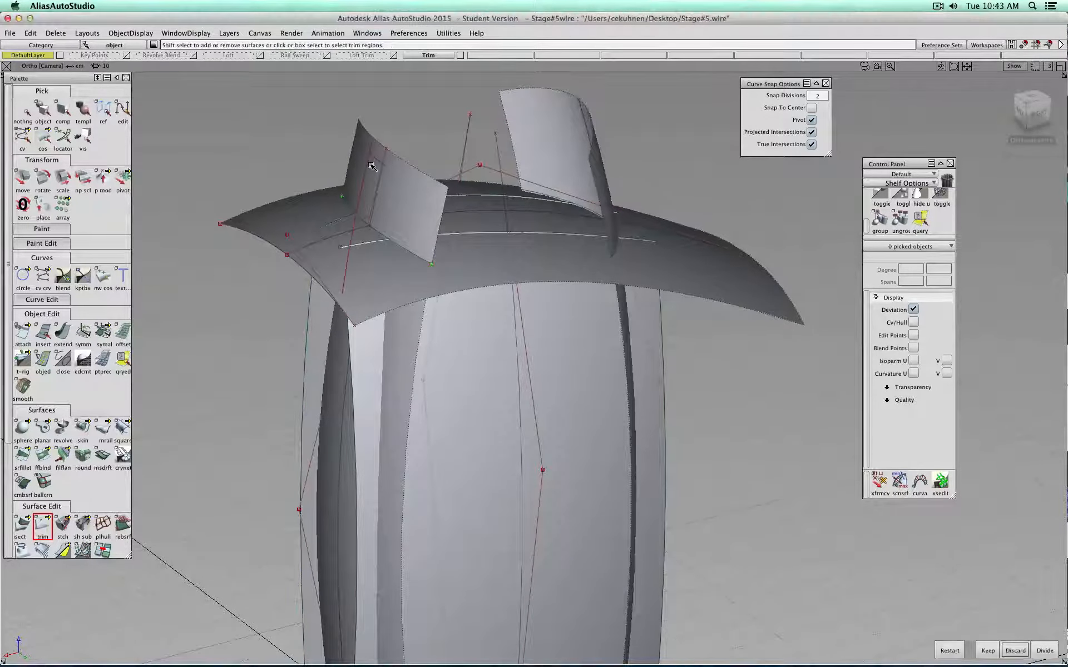
key(space)
click(542, 133)
click(545, 131)
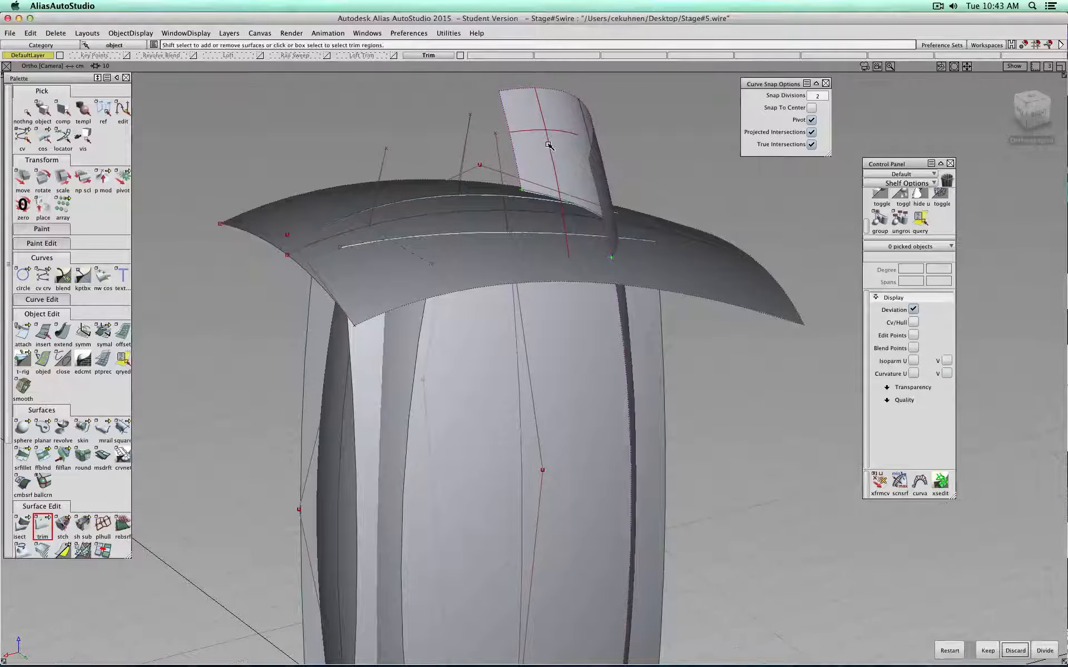
key(space)
Trim the curved top surface, discarding its overhang outside the four side surfaces.
click(691, 277)
click(703, 273)
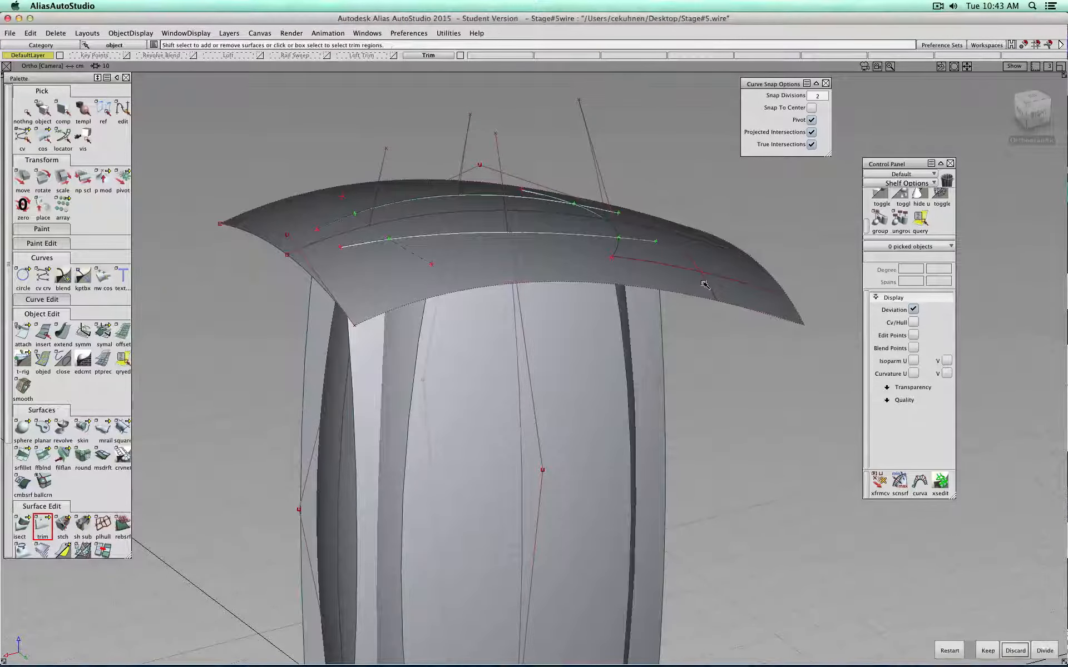
key(space)
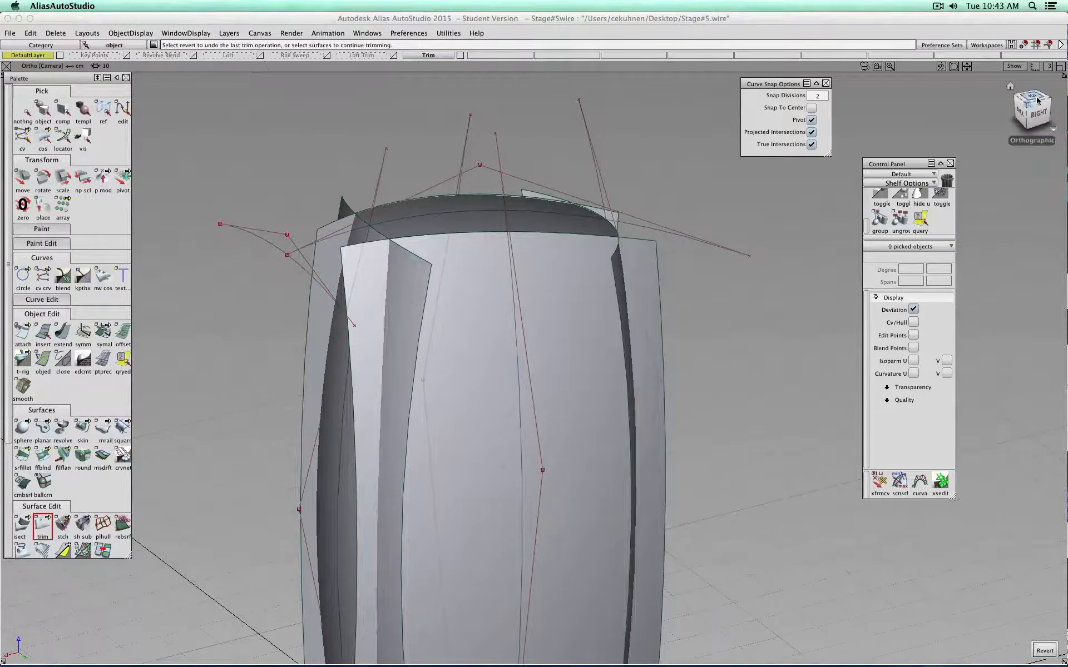
alt+shift+drag(985, 126, 966, 105)
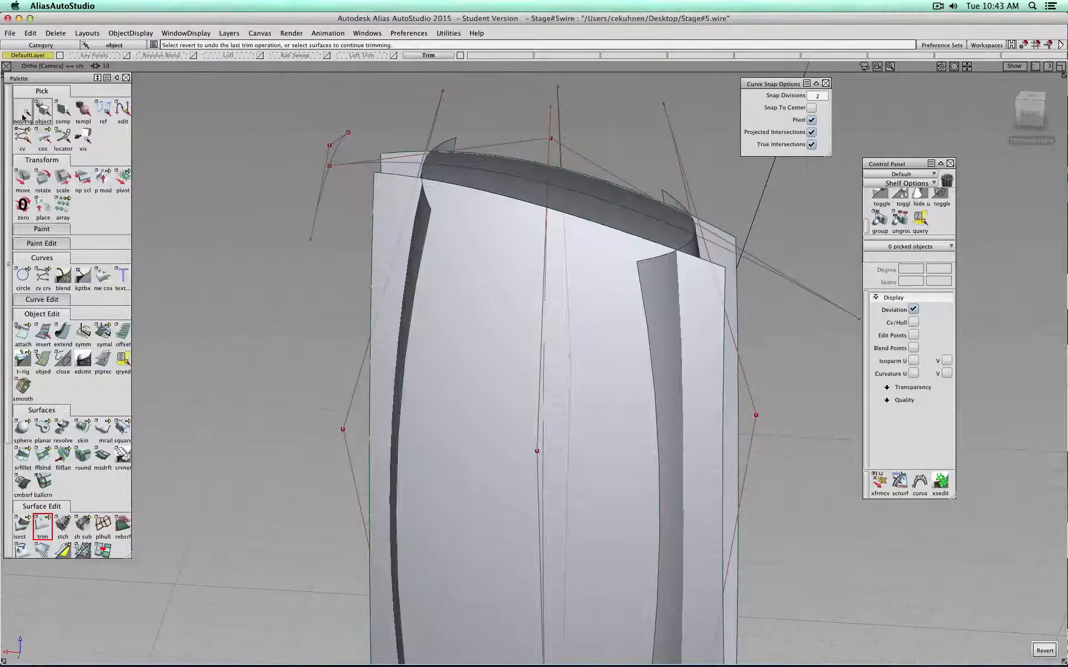
click(48, 111)
Intersect the narrow back surface with the two broad side surfaces of the body.
alt+shift+drag(429, 329, 591, 375)
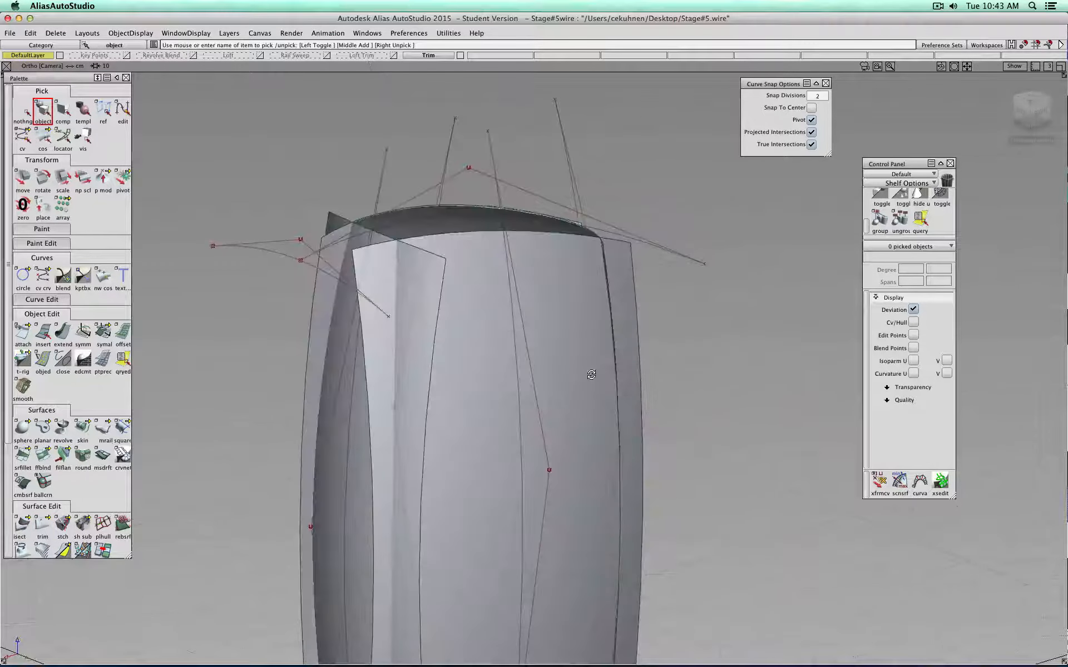
alt+shift+middle_drag(251, 467, 274, 362)
alt+shift+right_drag(274, 362, 325, 328)
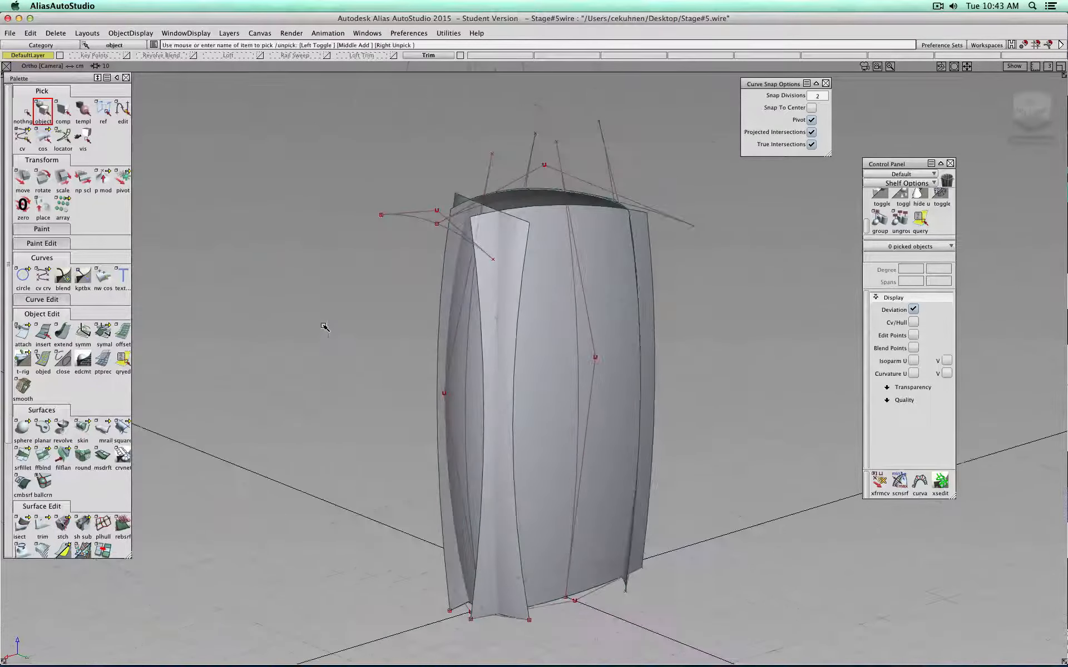
click(23, 526)
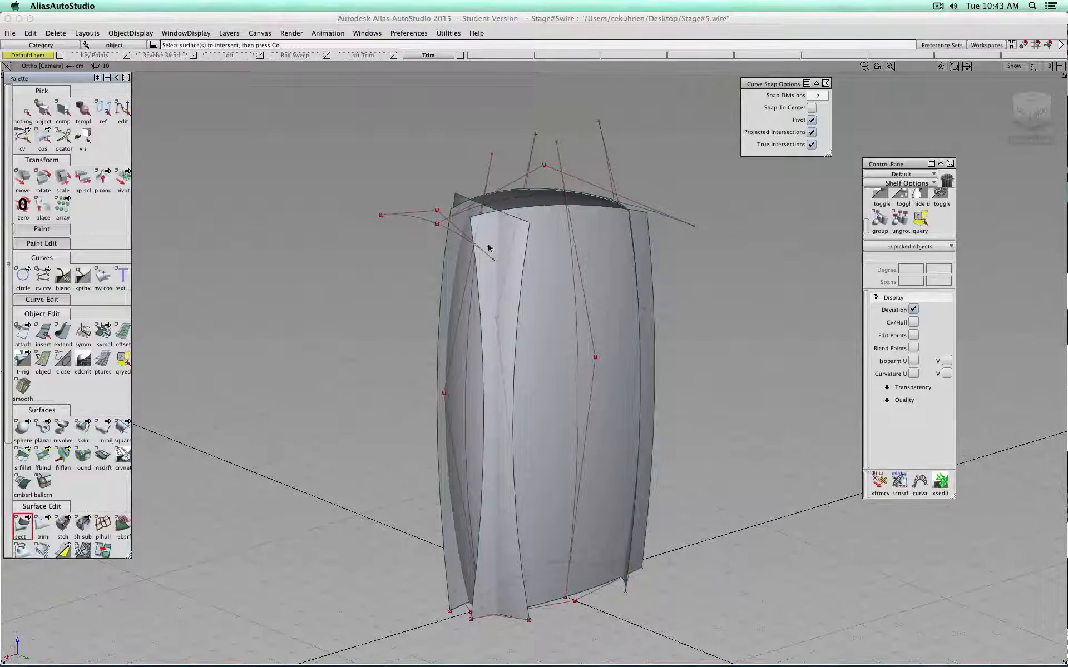
click(518, 240)
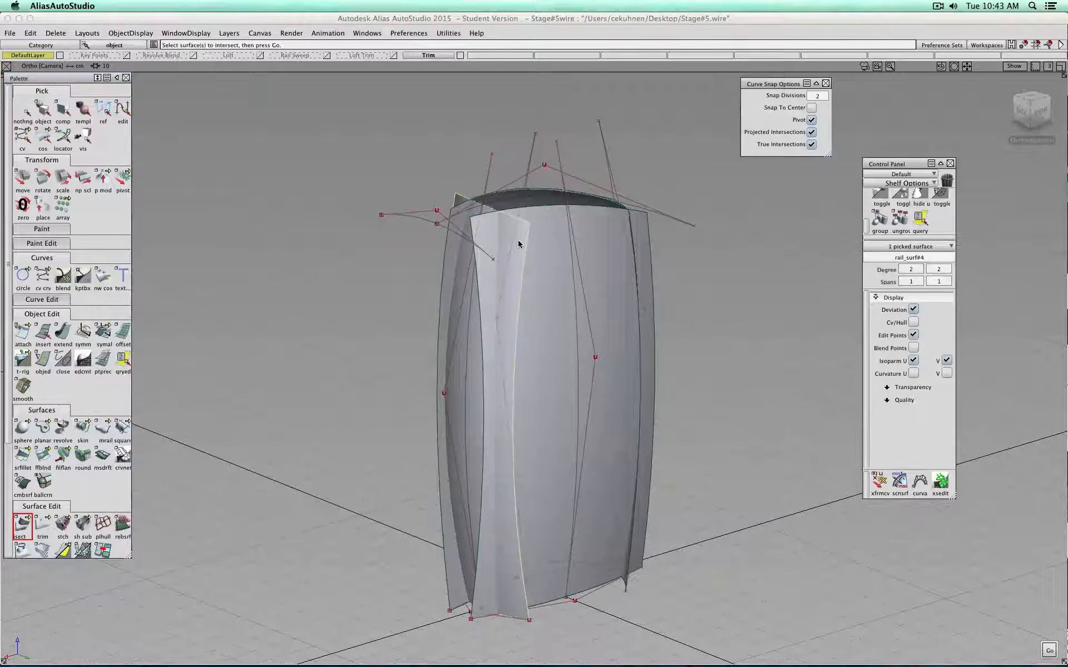
key(space)
click(461, 246)
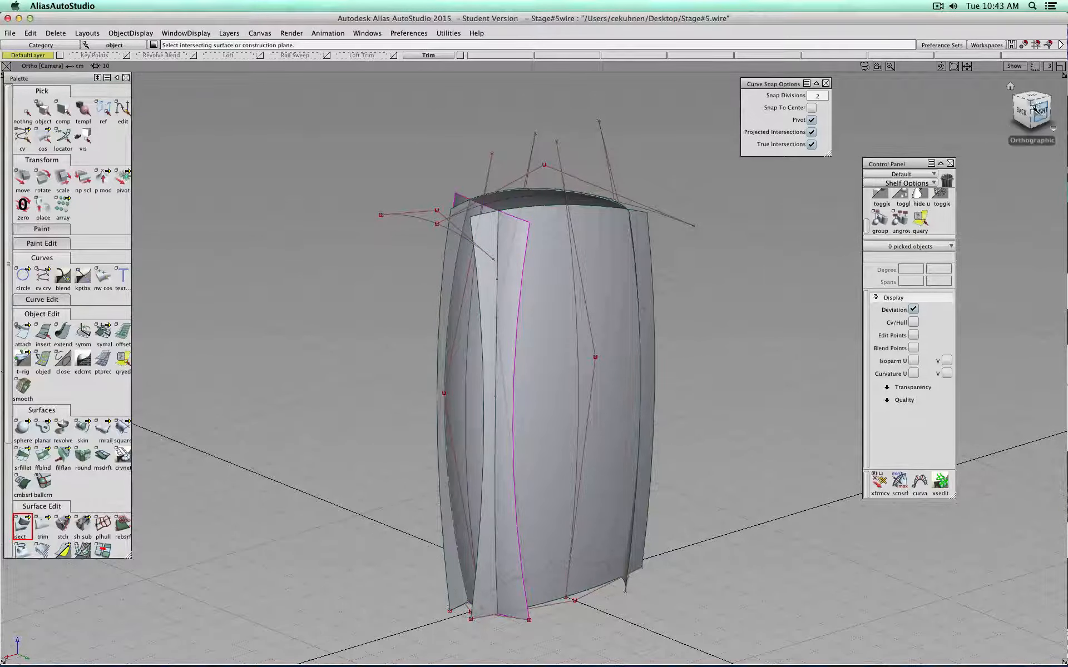
Intersect the narrow front surface with the two broad side surfaces of the body.
drag(1030, 113, 879, 115)
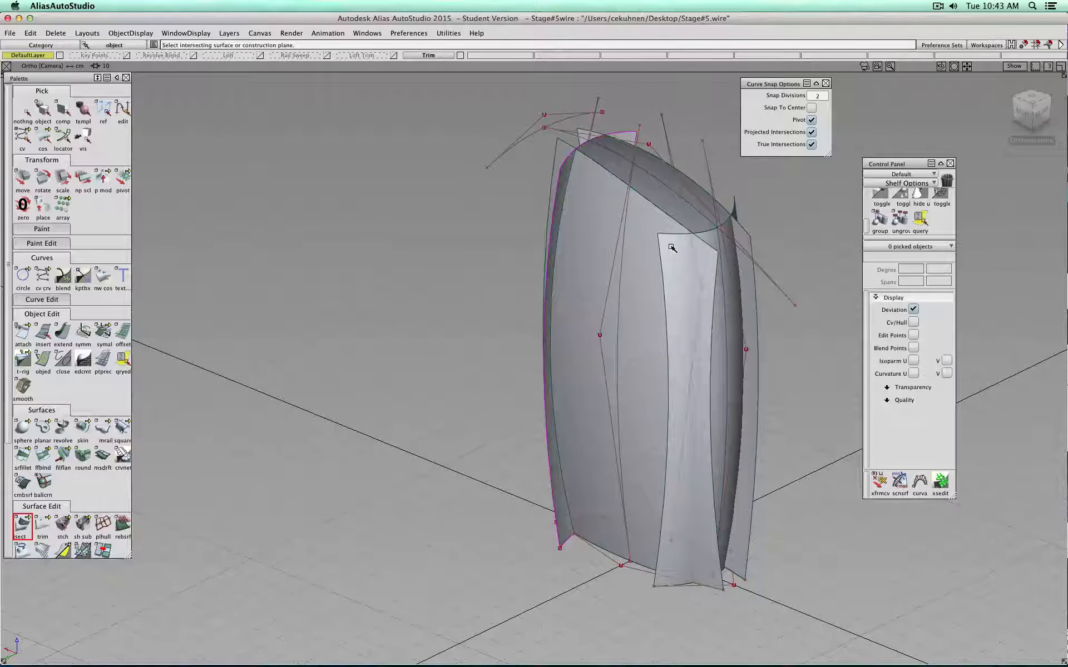
click(669, 272)
click(43, 110)
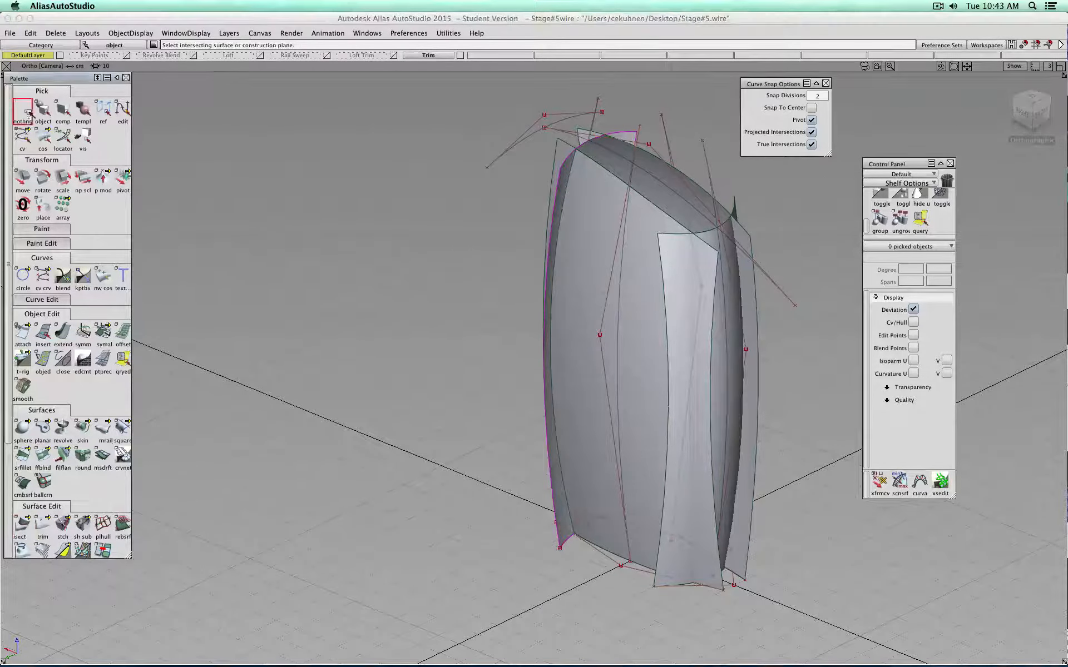
click(674, 241)
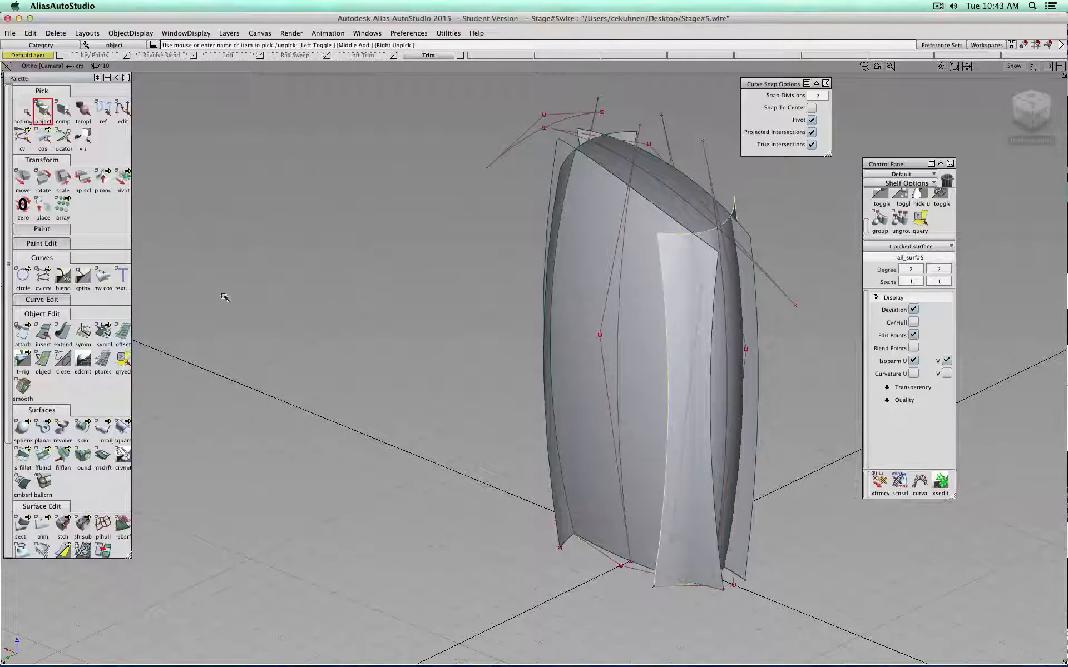
click(22, 524)
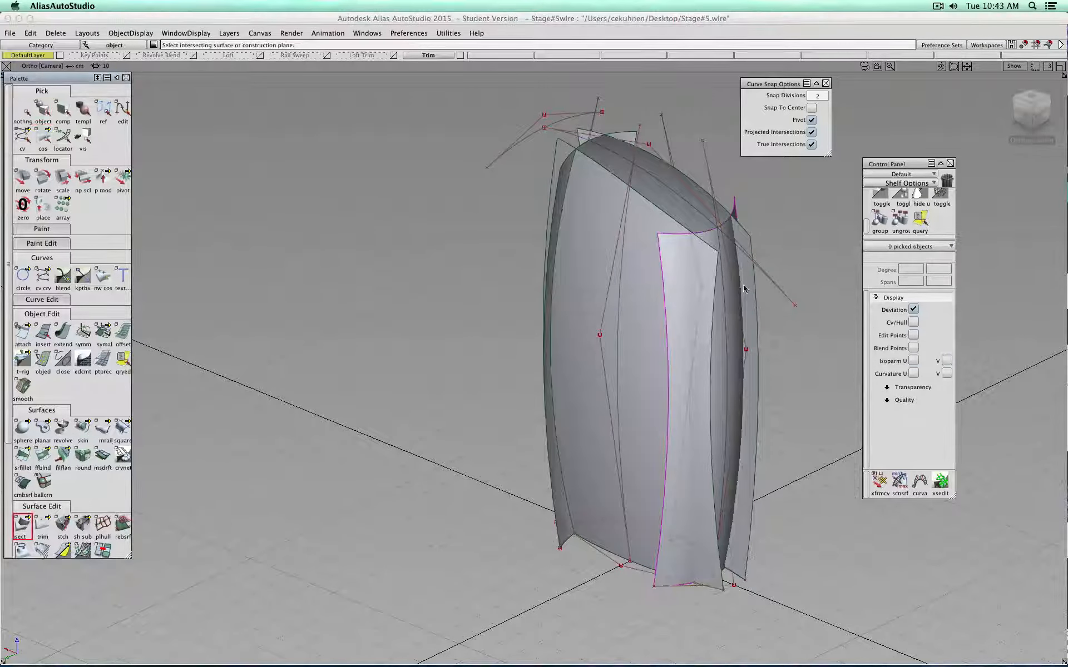
click(713, 259)
click(745, 278)
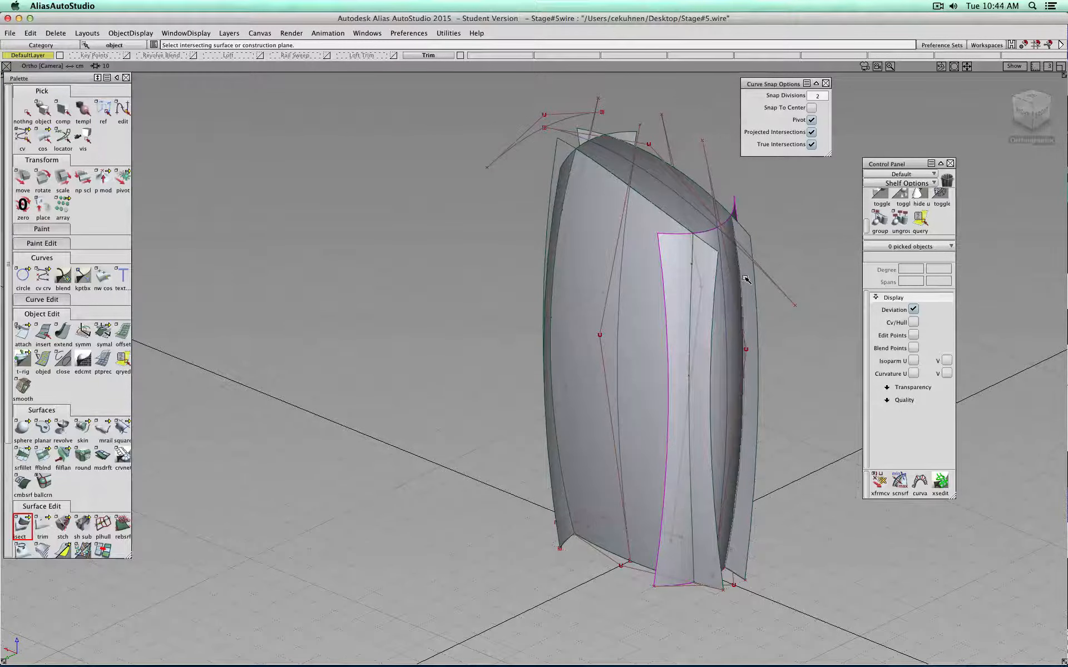
click(43, 110)
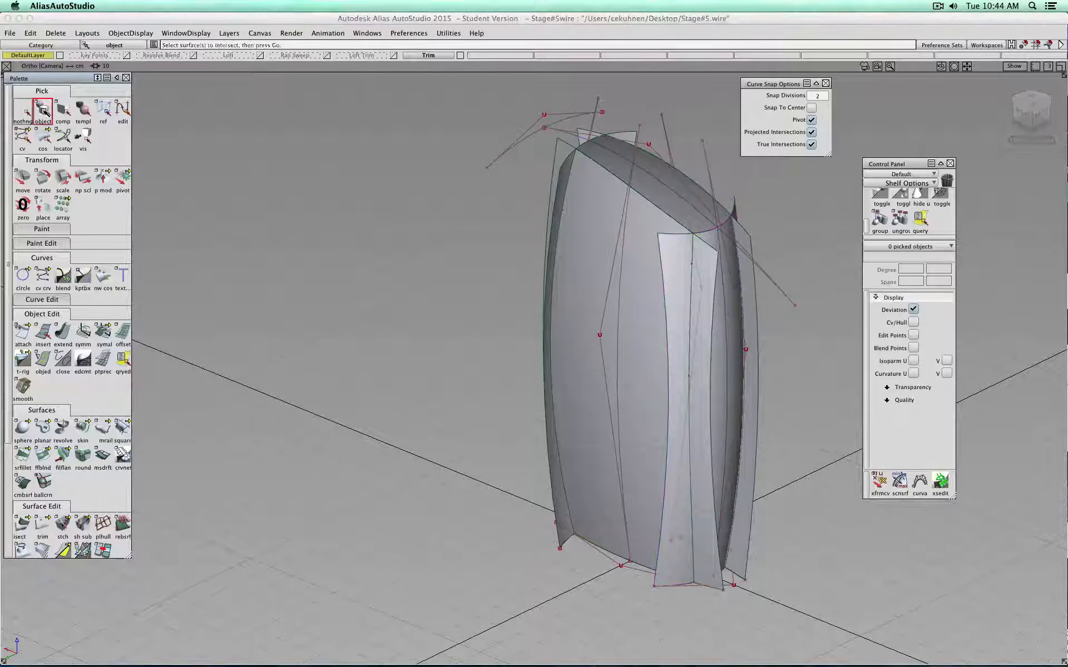
Trim the overlapping flaps at the body's two back vertical corners, discarding the excess of the back and broad side surfaces.
click(48, 524)
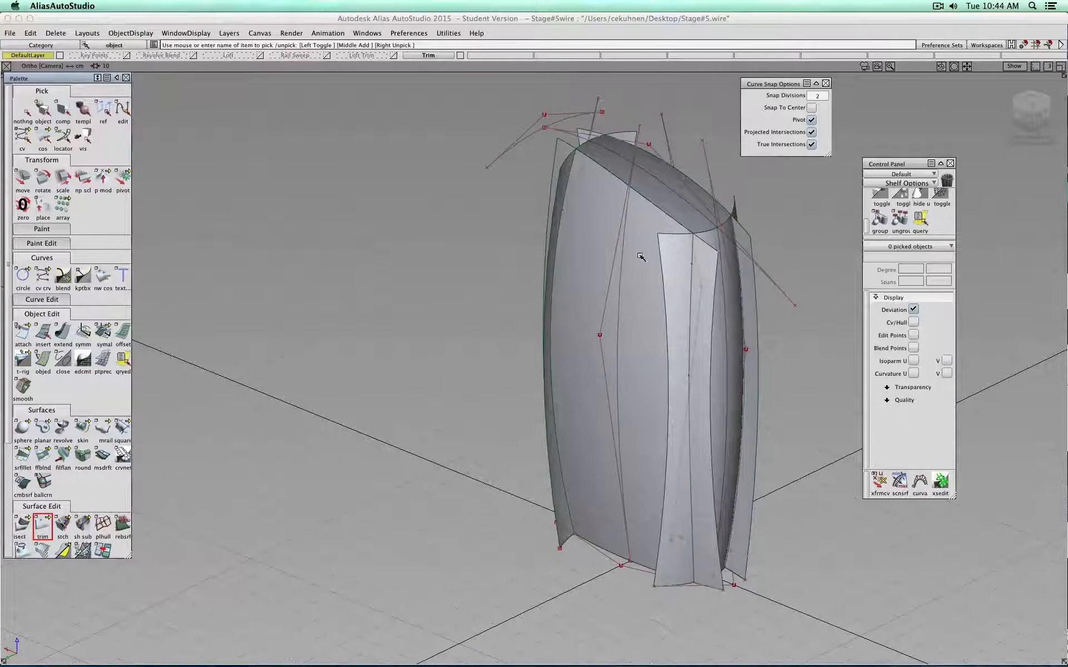
alt+shift+drag(640, 257, 573, 281)
click(508, 245)
click(510, 260)
key(space)
click(481, 238)
click(482, 248)
key(space)
click(461, 238)
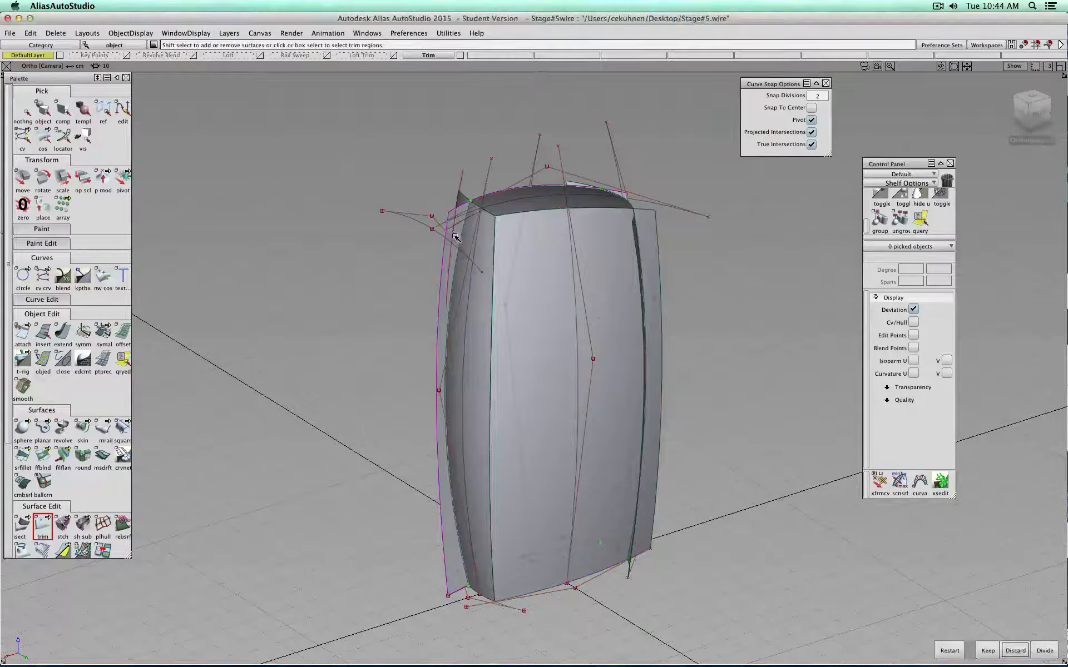
click(461, 208)
key(space)
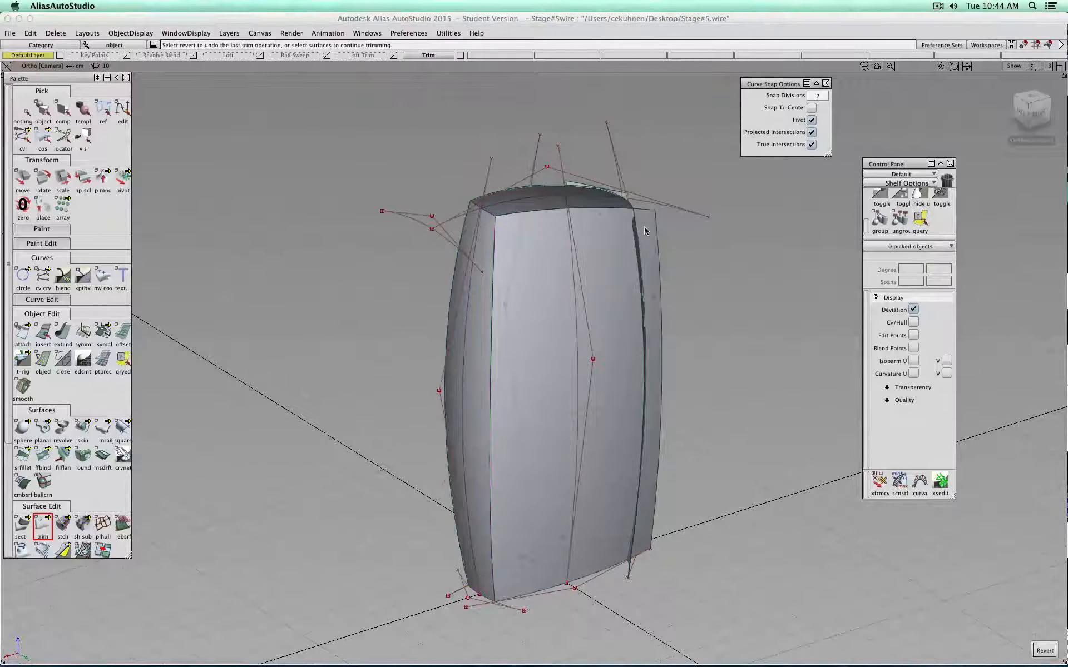
Discard the flaps of both broad side surfaces that extend past the front surface's vertical corners.
click(649, 232)
click(649, 229)
key(space)
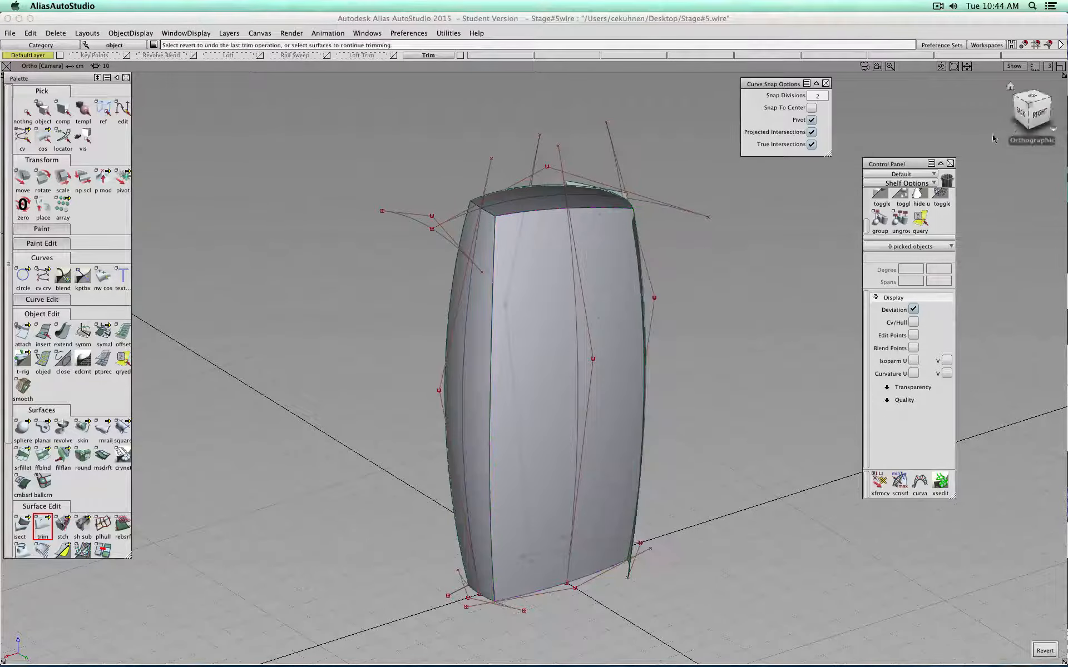
drag(1028, 113, 825, 142)
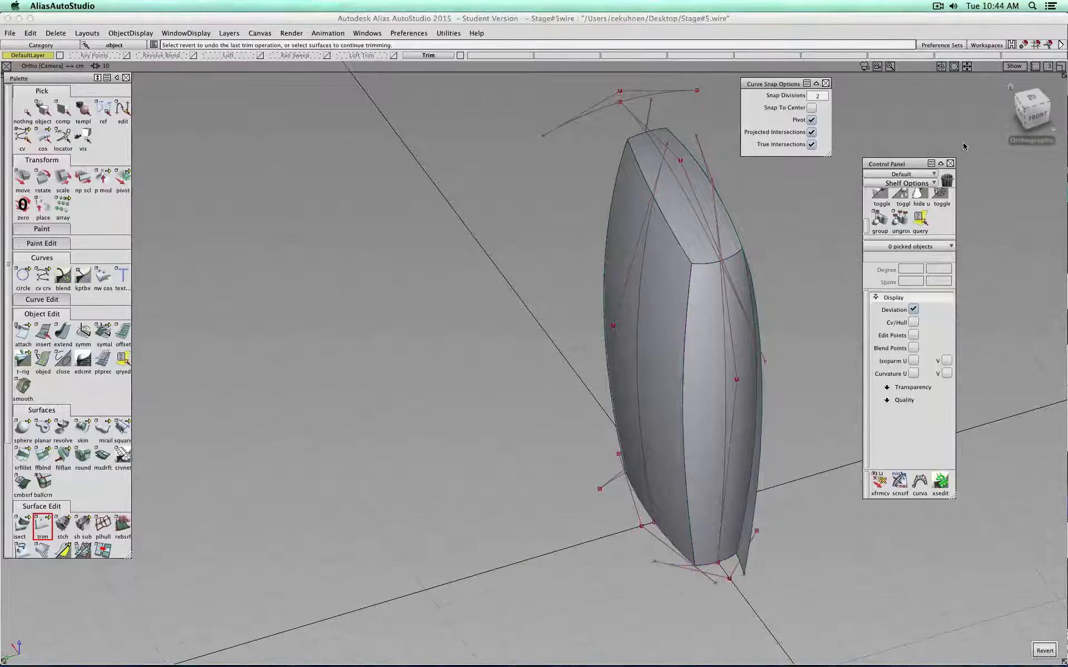
drag(1032, 120, 684, 145)
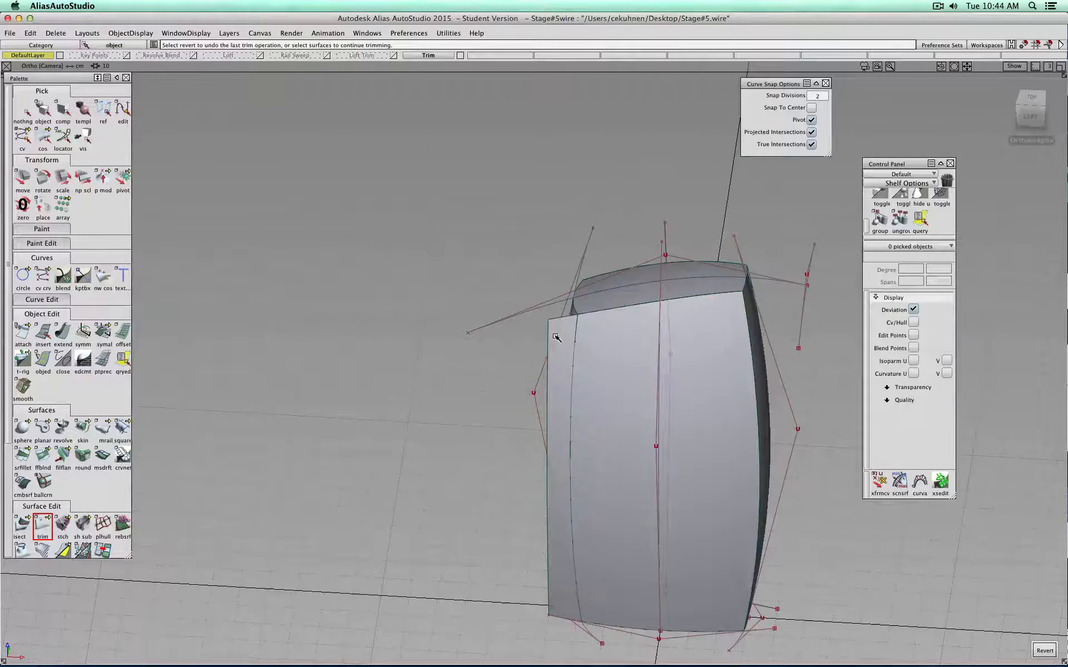
click(560, 355)
key(space)
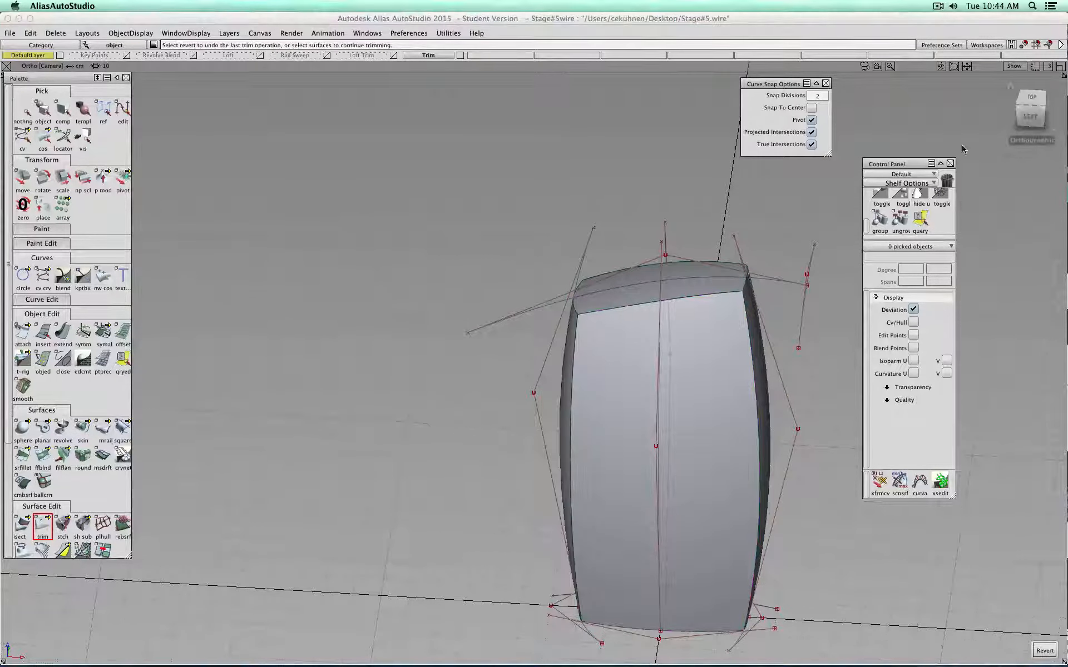
Select the middle CV of the profile curve on the narrow side below the low end of the top.
click(1030, 115)
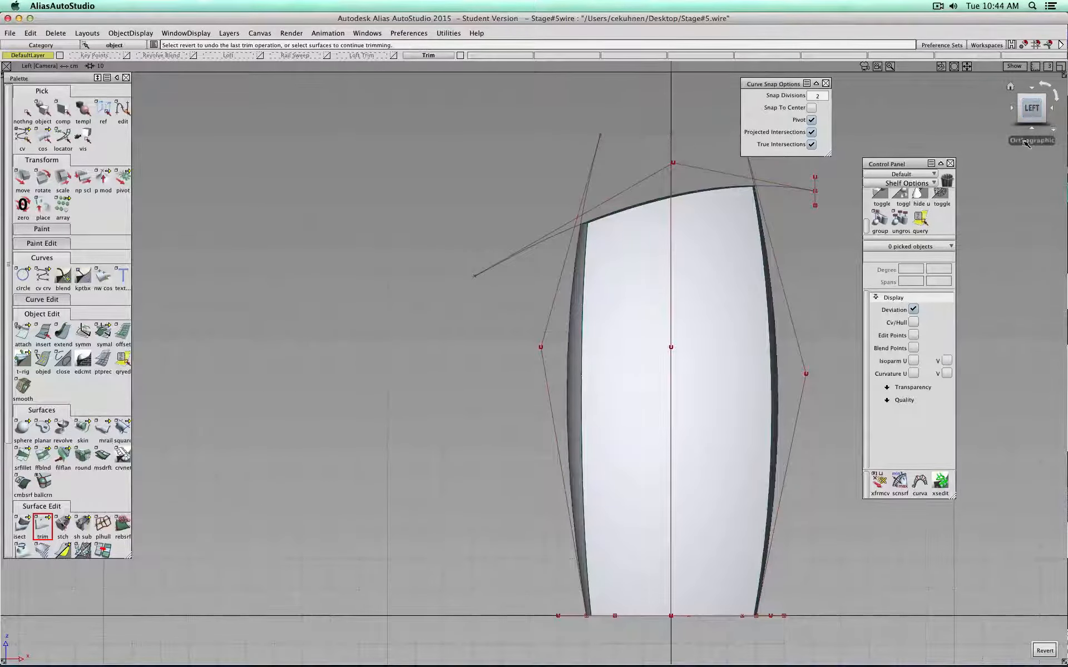
drag(1032, 116, 1065, 148)
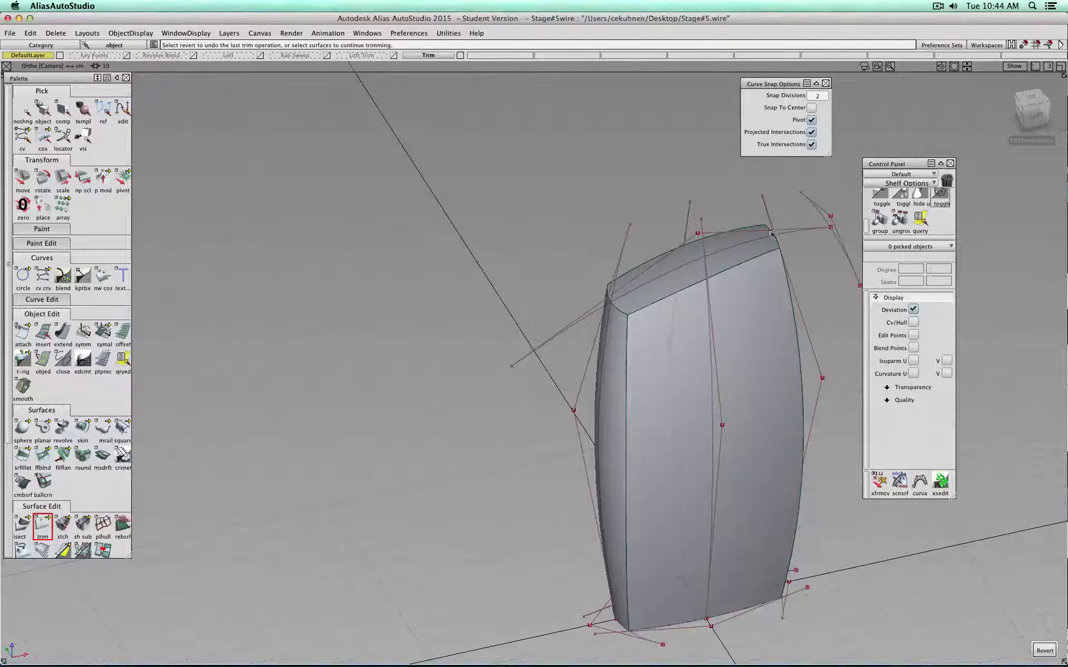
click(1036, 118)
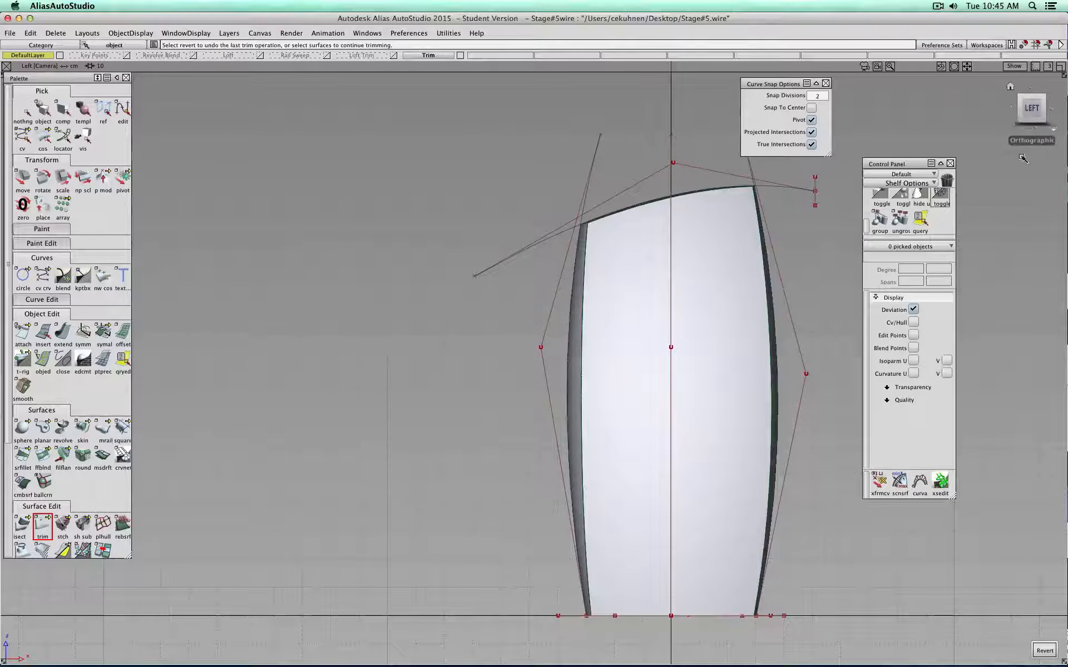
drag(1029, 114, 935, 147)
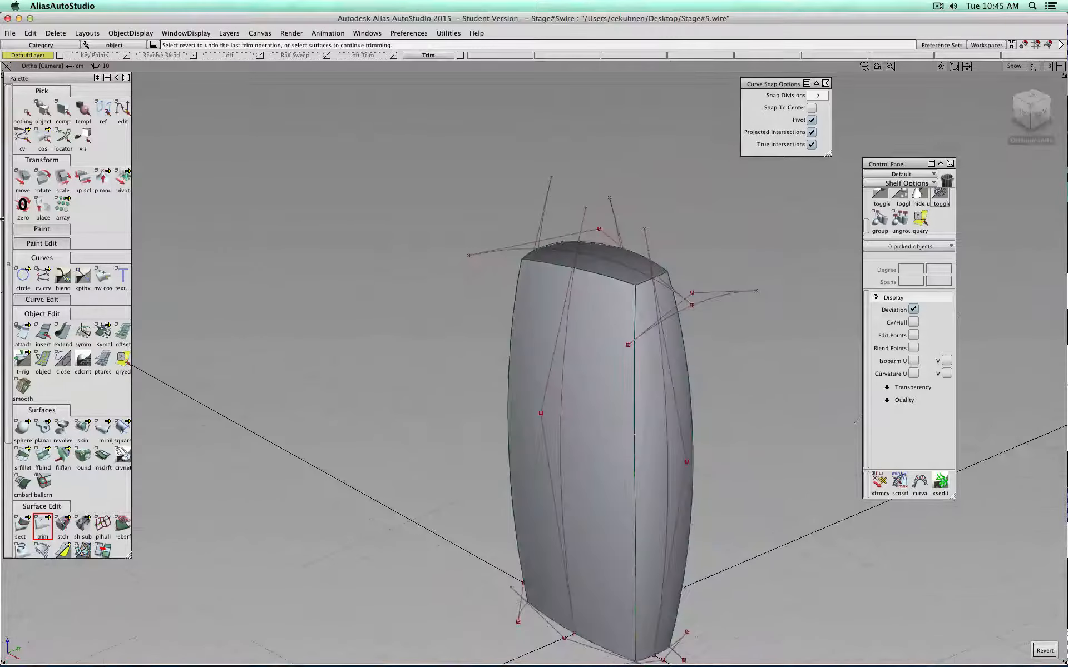
click(43, 110)
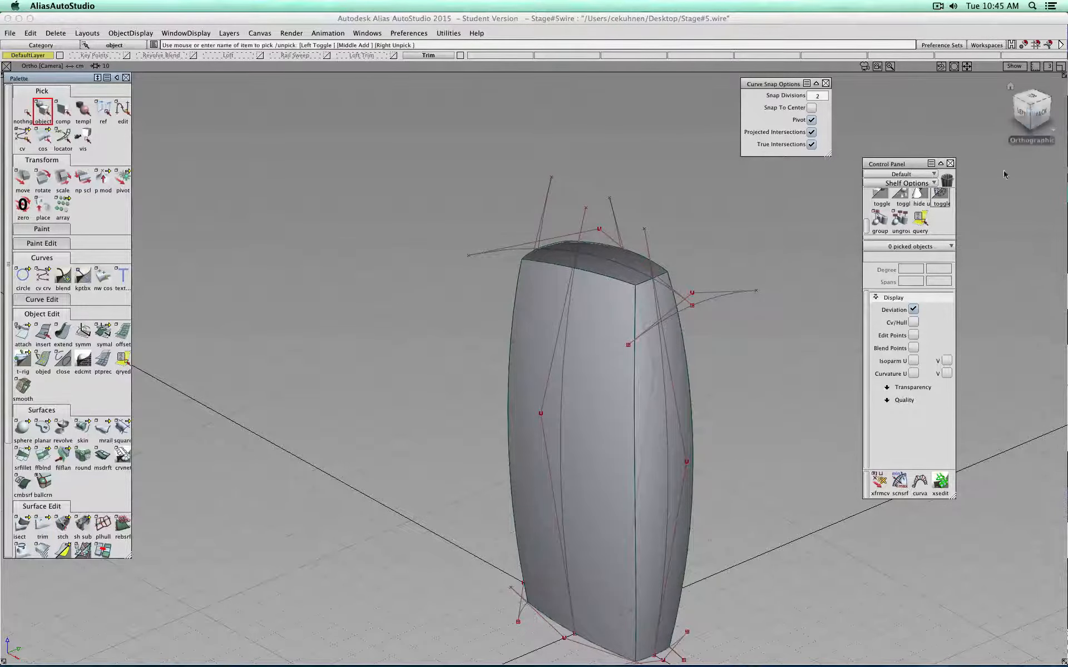
drag(1032, 113, 750, 143)
ctrl+shift+drag(753, 334, 777, 331)
click(727, 309)
click(1028, 123)
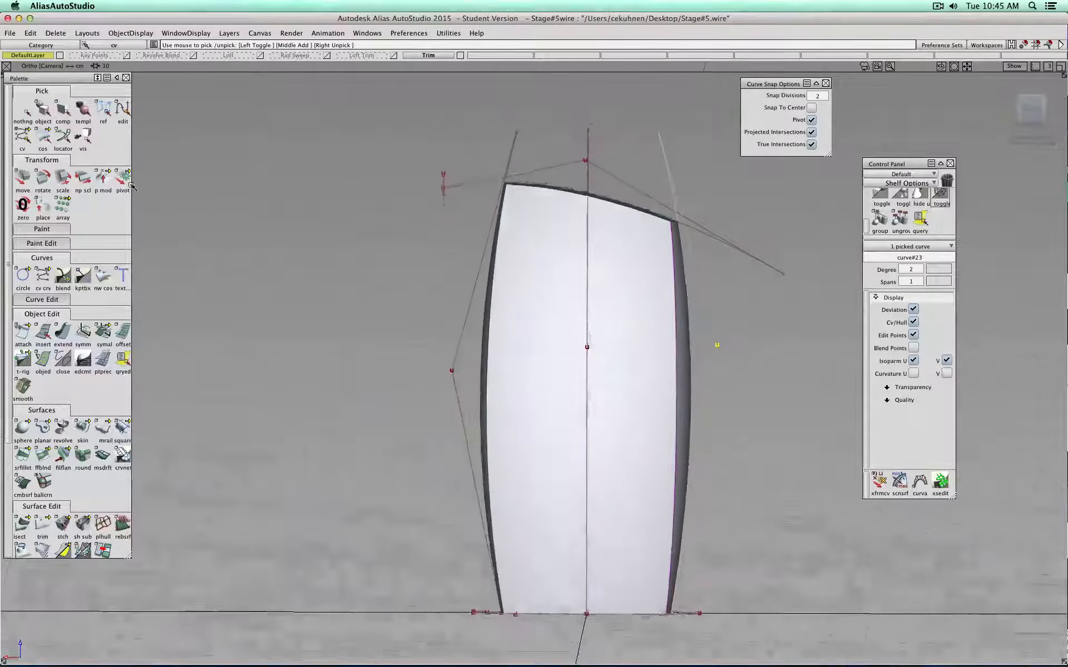
click(38, 181)
drag(733, 377, 753, 477)
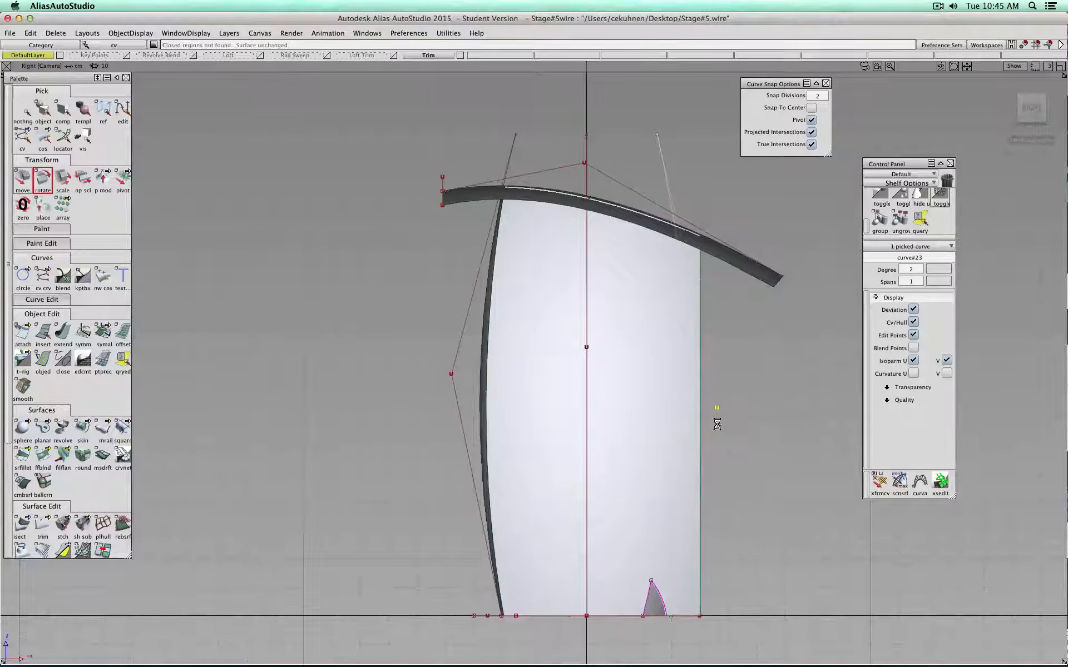
key(super+z)
key(super+z)
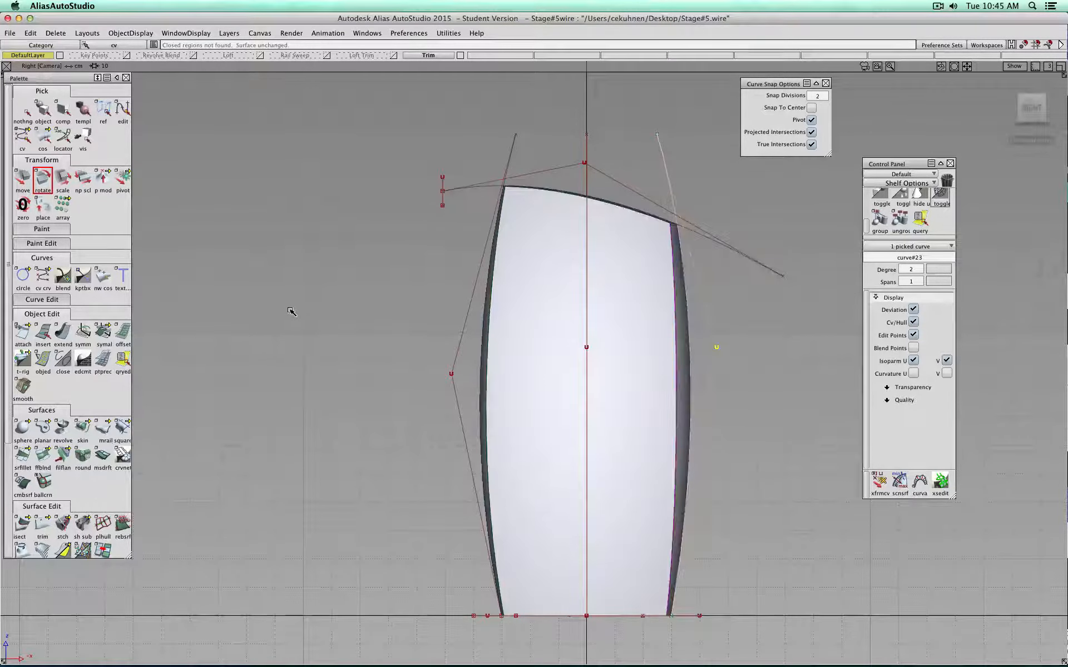
Move the selected middle CV to reshape the narrow side, testing inward and strong outward positions and leaving a moderate outward bulge.
click(23, 179)
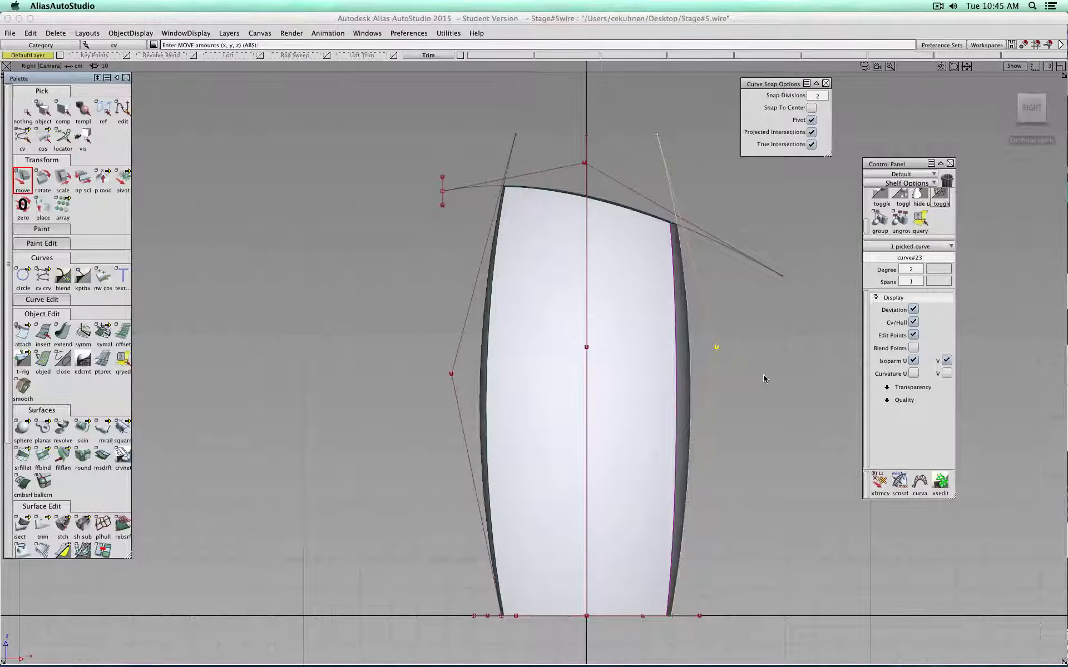
drag(763, 378, 710, 401)
click(1039, 100)
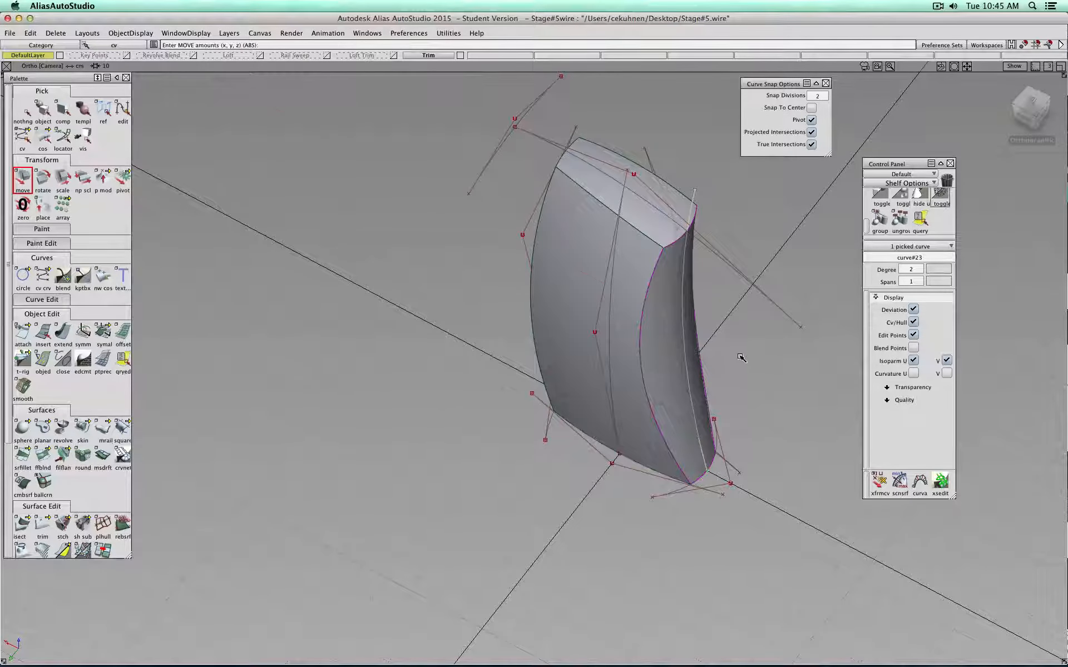
drag(739, 358, 927, 434)
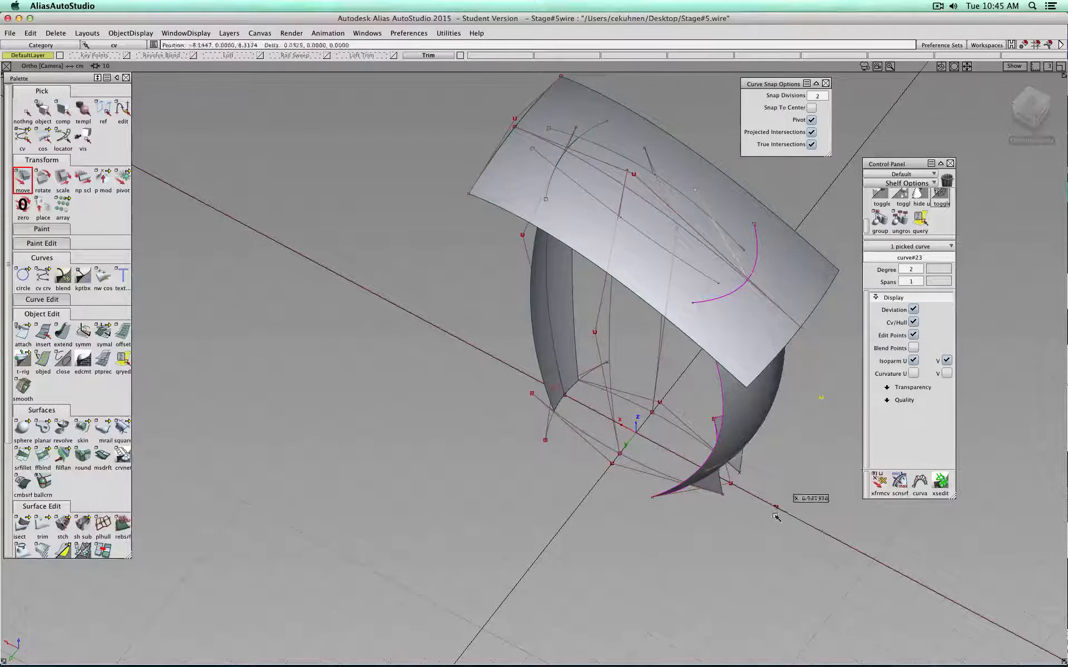
mouse_move(813, 525)
mouse_down()
mouse_move(792, 496)
mouse_move(771, 509)
mouse_move(746, 504)
mouse_move(817, 522)
mouse_move(814, 531)
mouse_up()
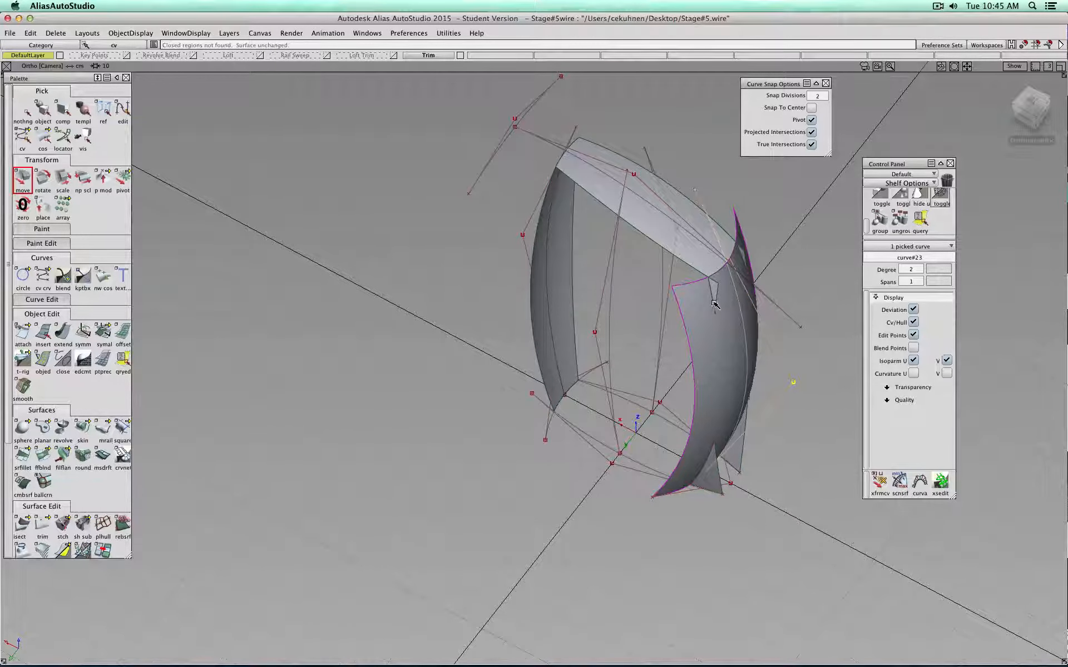
alt+shift+right_drag(728, 315, 732, 312)
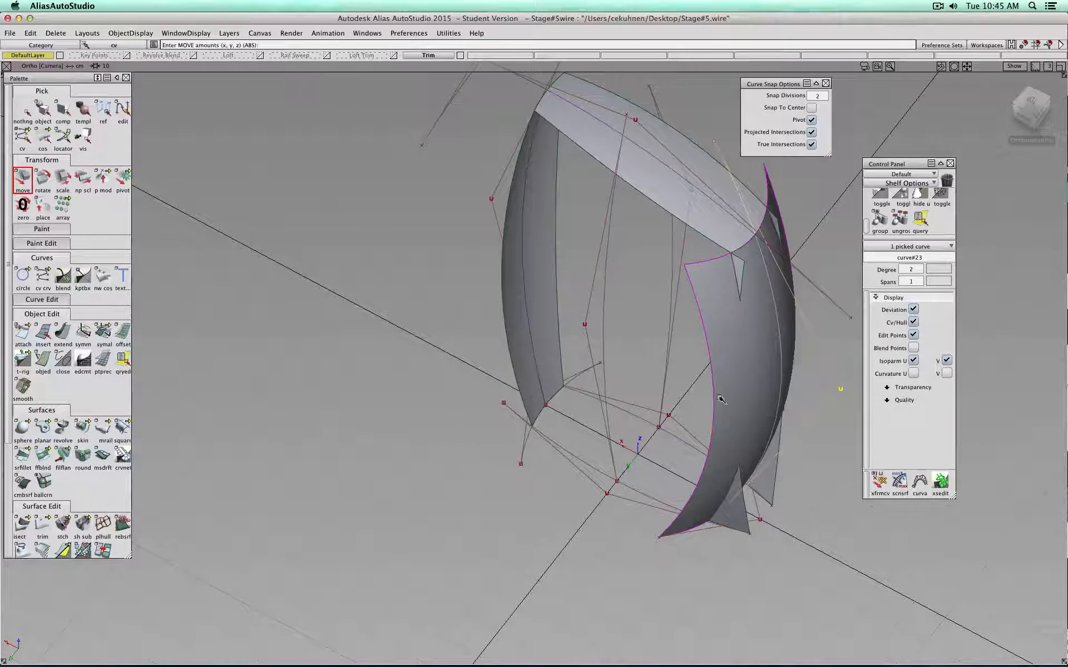
drag(871, 602, 839, 586)
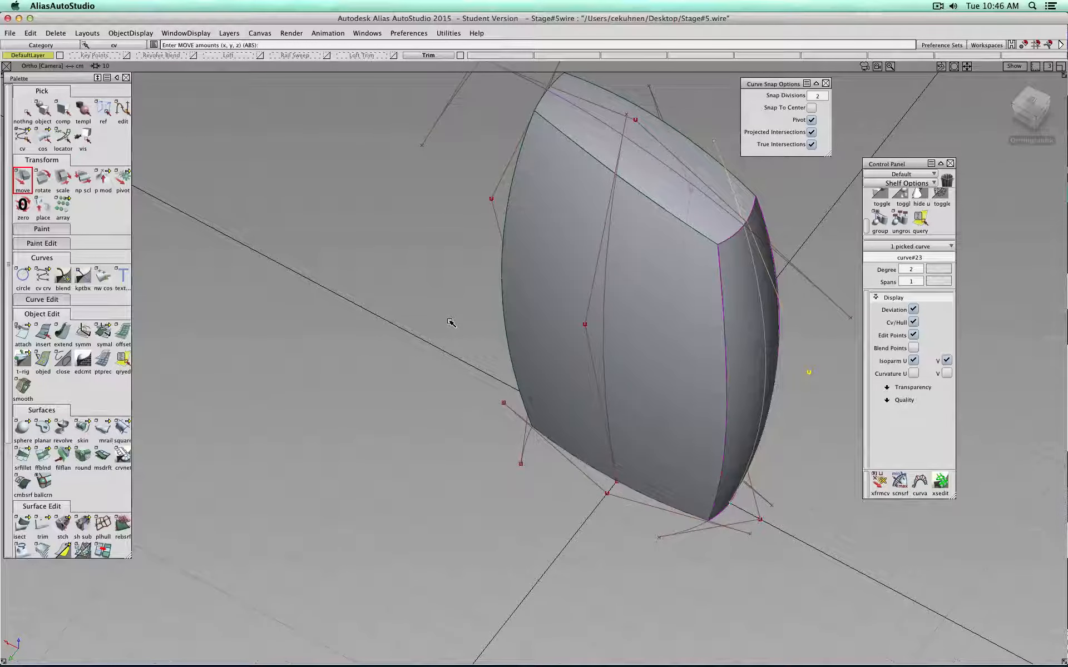
Shift the narrow side's upper profile CV slightly inward and move the top curve's low-end CV outward and down.
click(1027, 121)
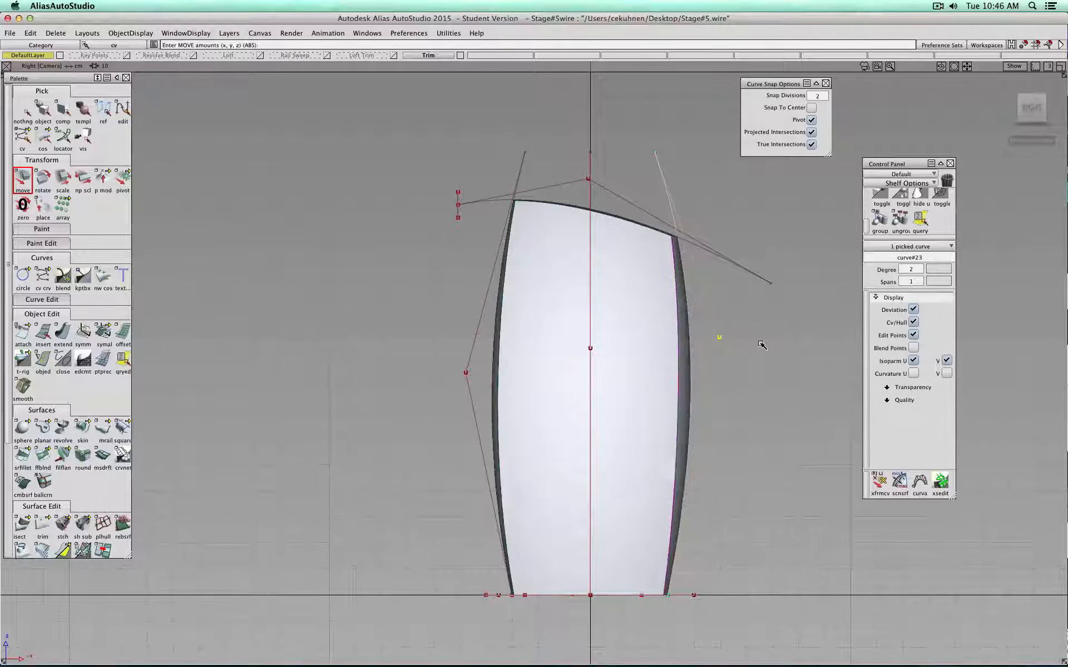
click(655, 154)
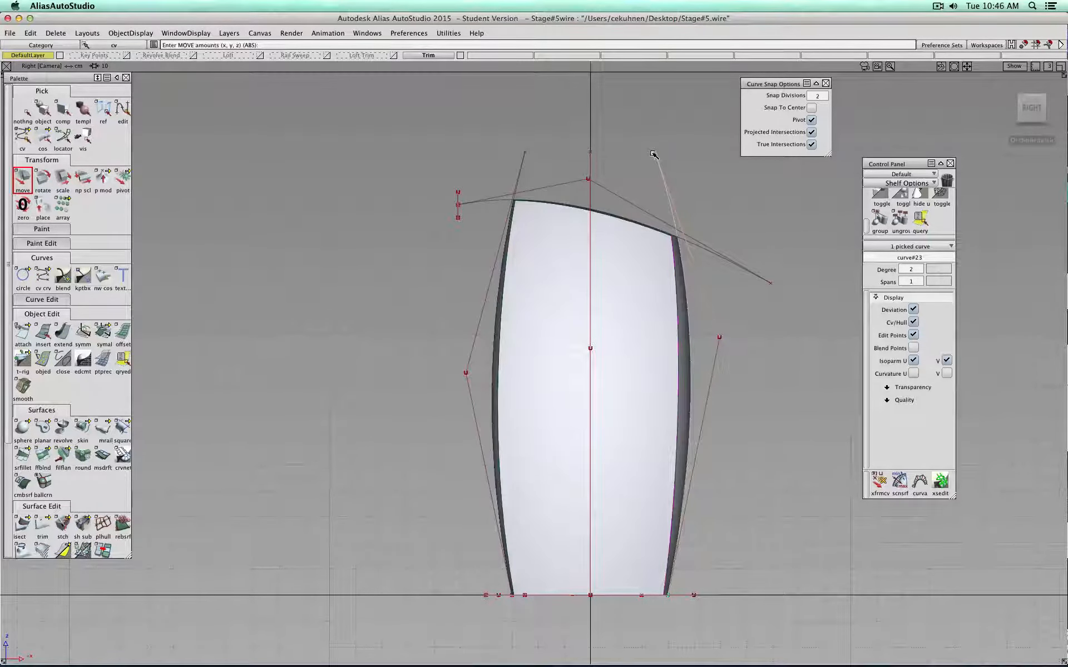
mouse_move(652, 155)
middle_down()
mouse_move(626, 150)
mouse_move(651, 167)
middle_up()
click(771, 286)
right_drag(777, 297, 795, 348)
drag(797, 346, 820, 327)
Lower the narrow side curve's middle CV, fine-tune its upper and middle CVs to refine the bulge, and clear the selection.
click(720, 337)
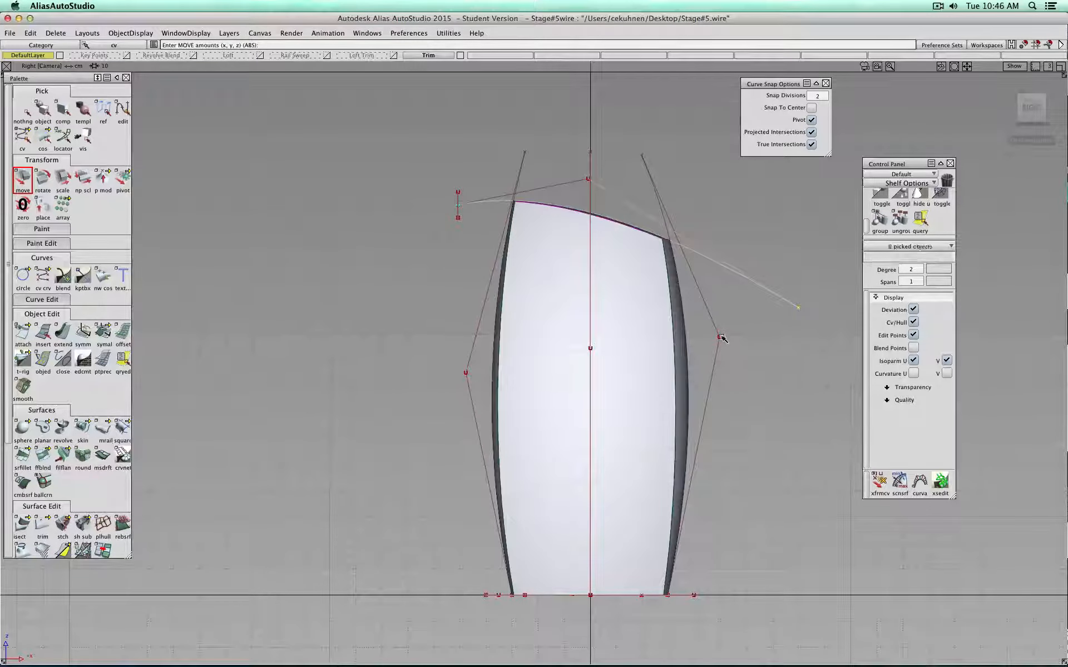
drag(739, 352, 738, 386)
click(644, 158)
drag(675, 161, 650, 170)
click(718, 376)
drag(720, 375, 727, 378)
drag(1028, 107, 975, 121)
click(24, 112)
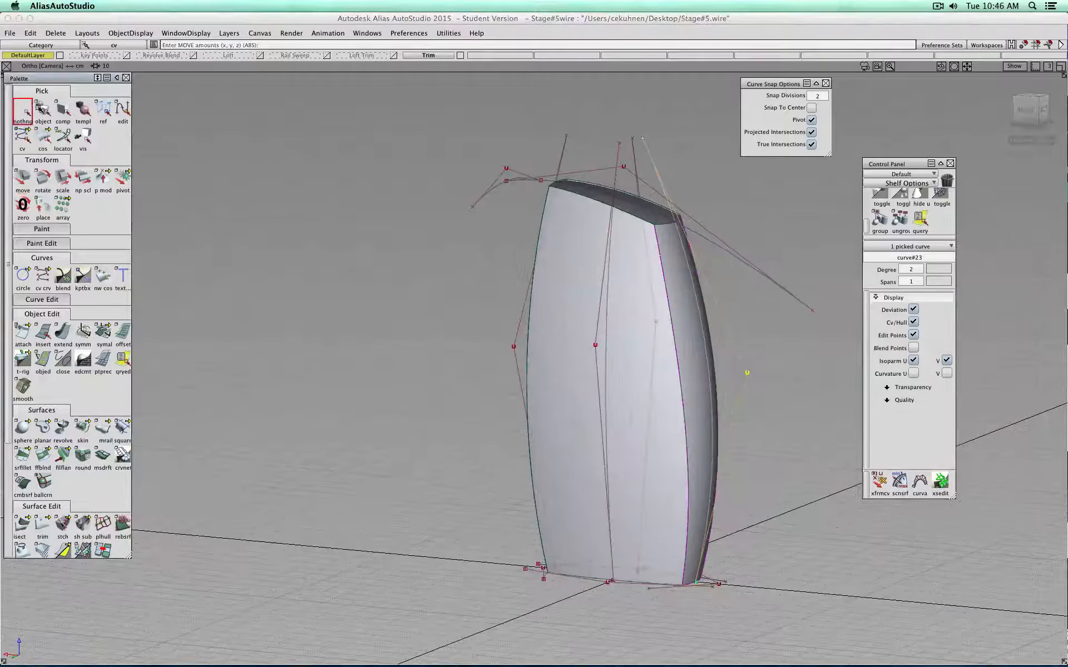
Start a Round on one vertical corner edge at the body's low end and set its radius to 0.5.
alt+shift+drag(444, 296, 692, 337)
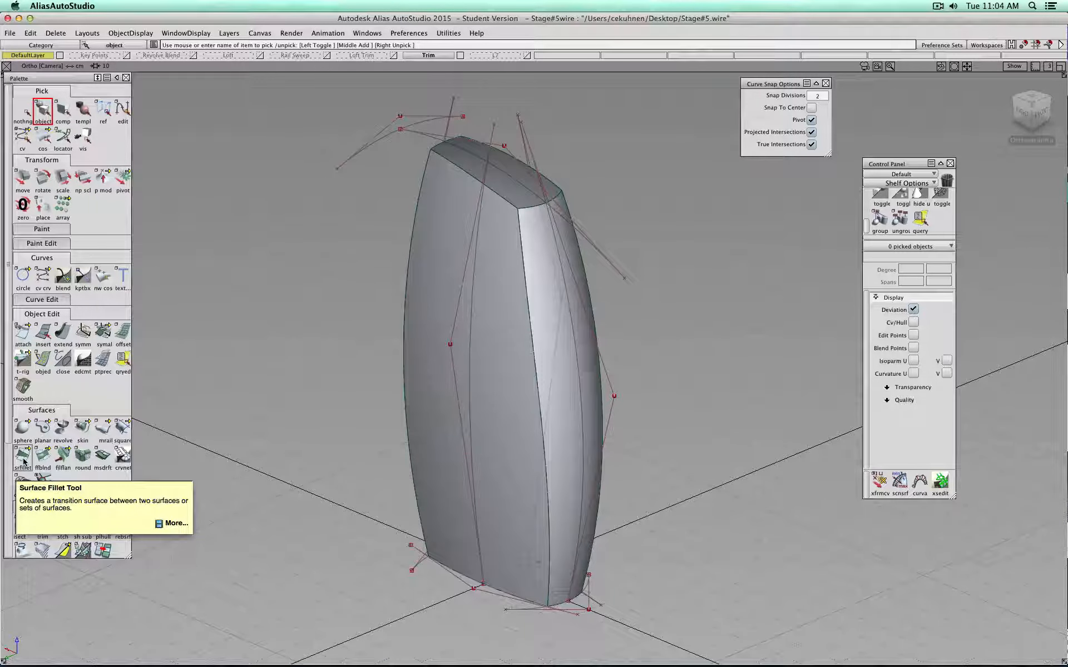
click(82, 456)
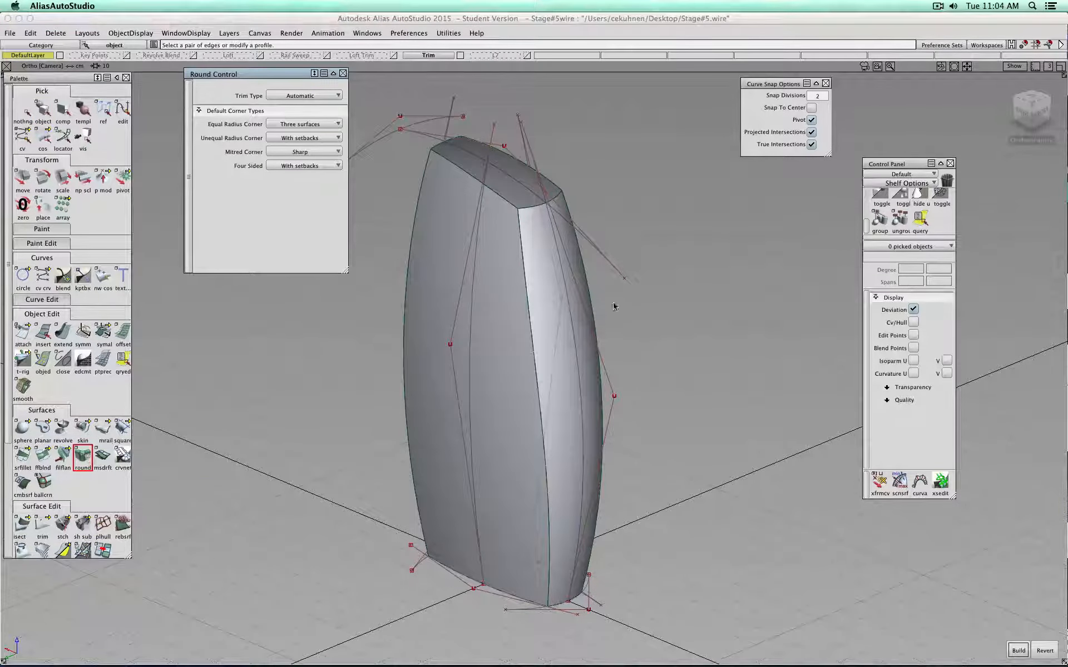
click(526, 271)
alt+shift+drag(526, 271, 503, 333)
alt+shift+right_drag(270, 378, 548, 343)
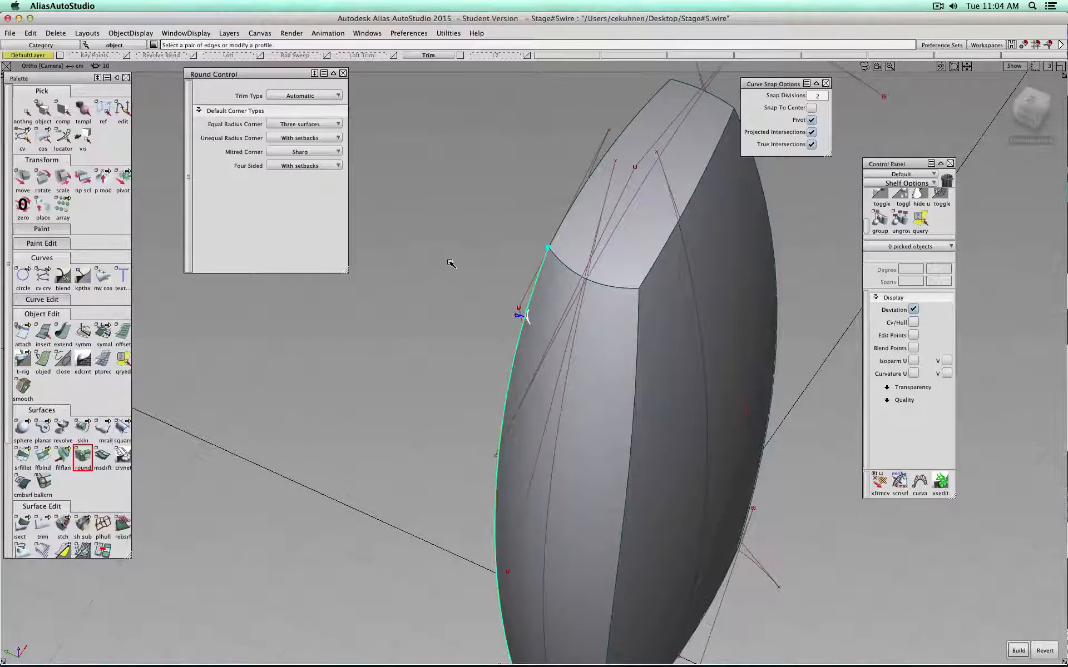
key(Return)
mouse_move(517, 317)
mouse_down()
mouse_move(495, 539)
mouse_move(475, 421)
mouse_move(473, 435)
mouse_move(517, 420)
mouse_move(651, 444)
mouse_move(523, 420)
mouse_move(543, 410)
mouse_move(629, 420)
mouse_move(584, 415)
mouse_up()
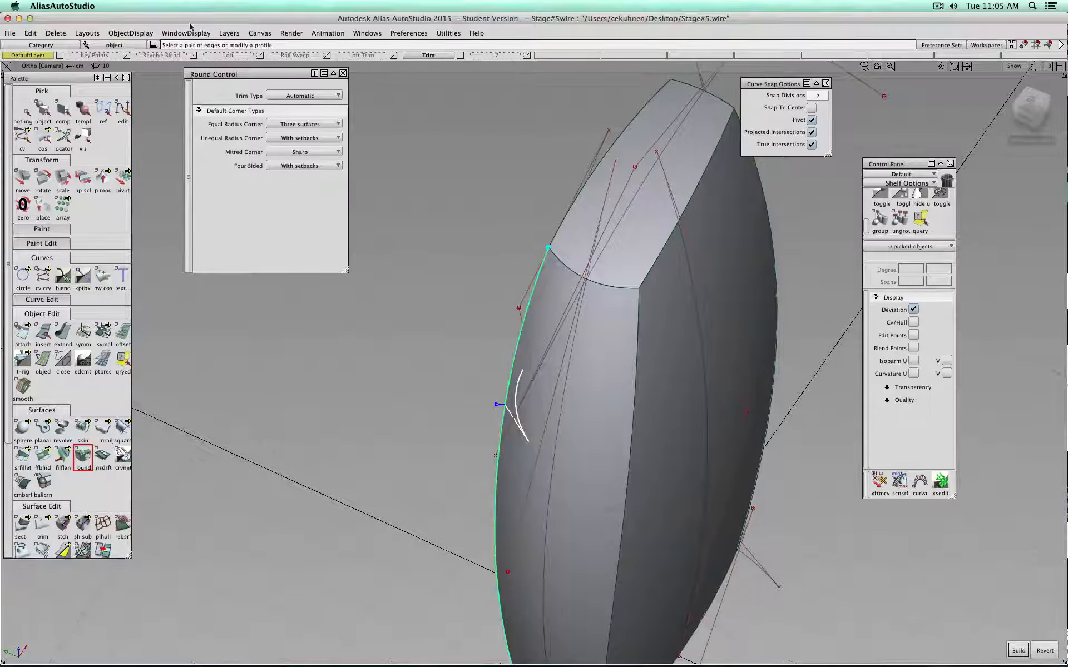
text(.)
text(5)
key(Return)
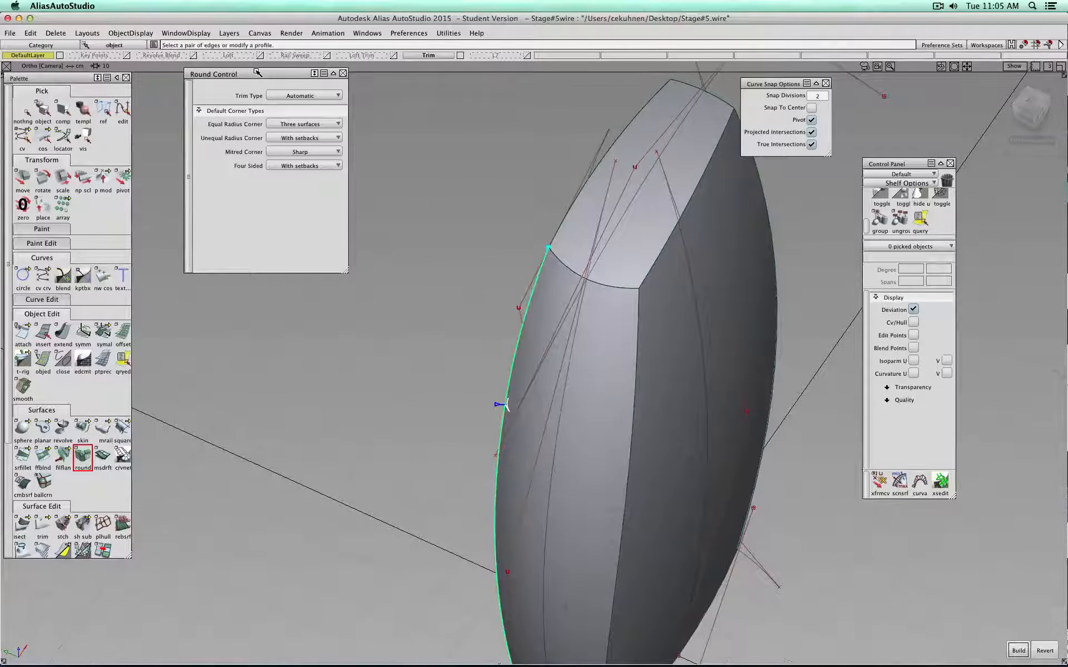
Add the low end's top edge, one long top edge, and the adjoining high-end vertical and short top edges to the Round.
click(618, 288)
alt+shift+drag(493, 291, 914, 311)
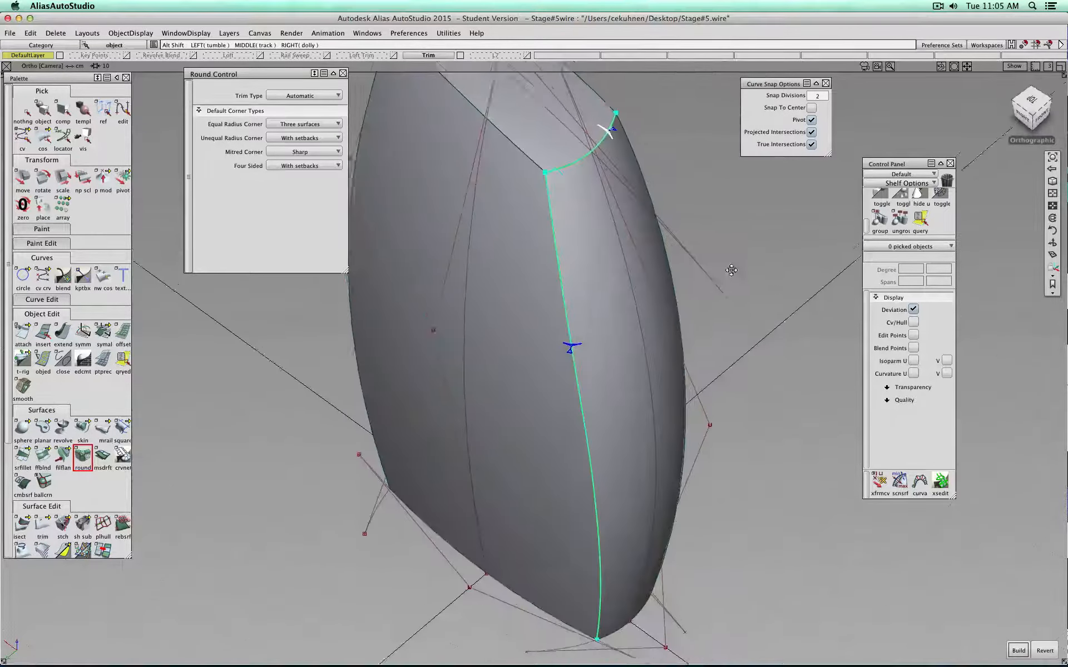
alt+shift+middle_drag(732, 269, 787, 422)
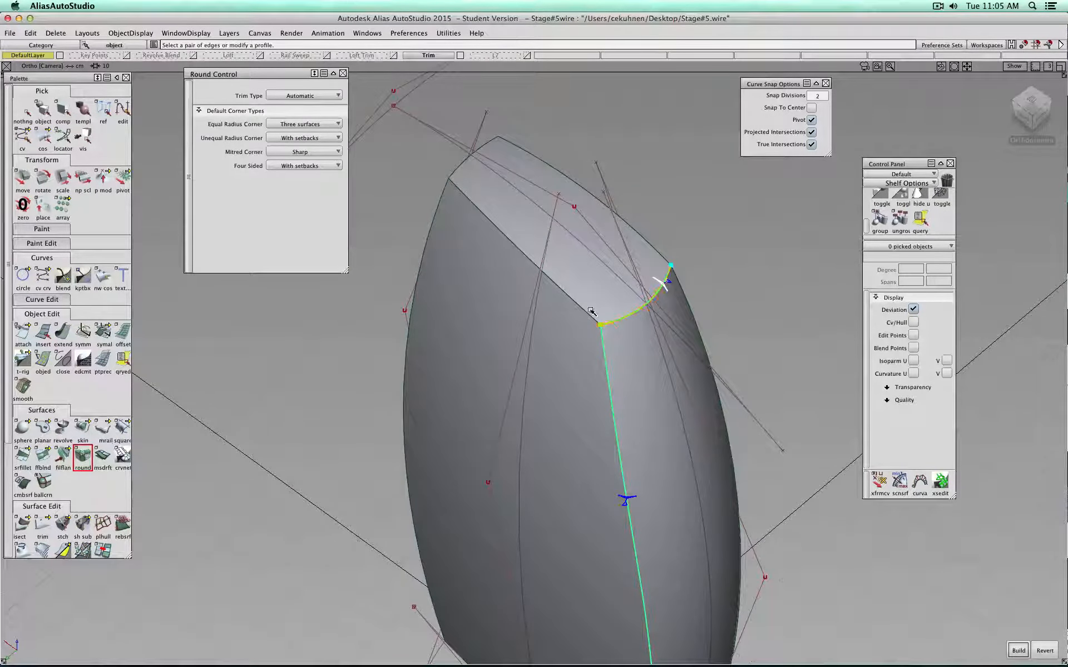
click(573, 301)
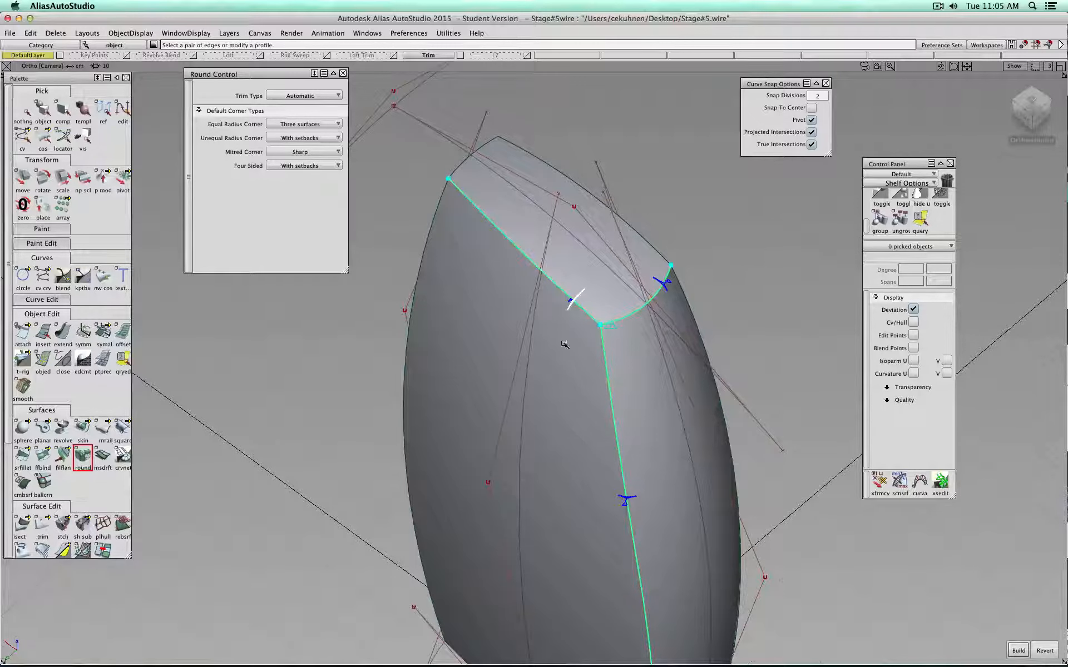
click(433, 217)
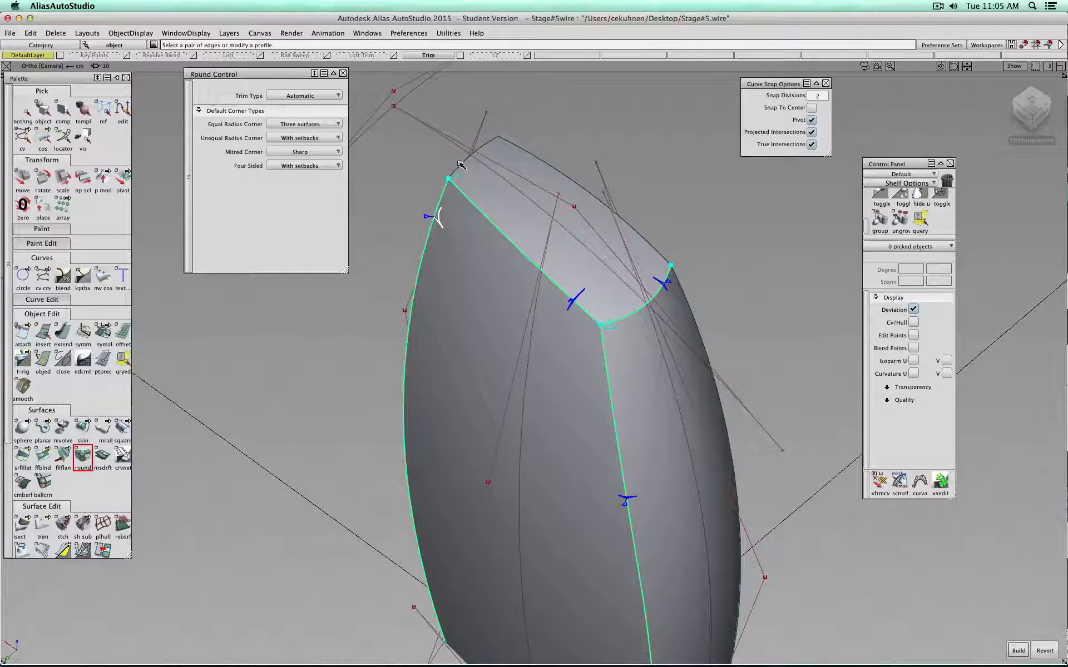
alt+shift+drag(464, 167, 644, 402)
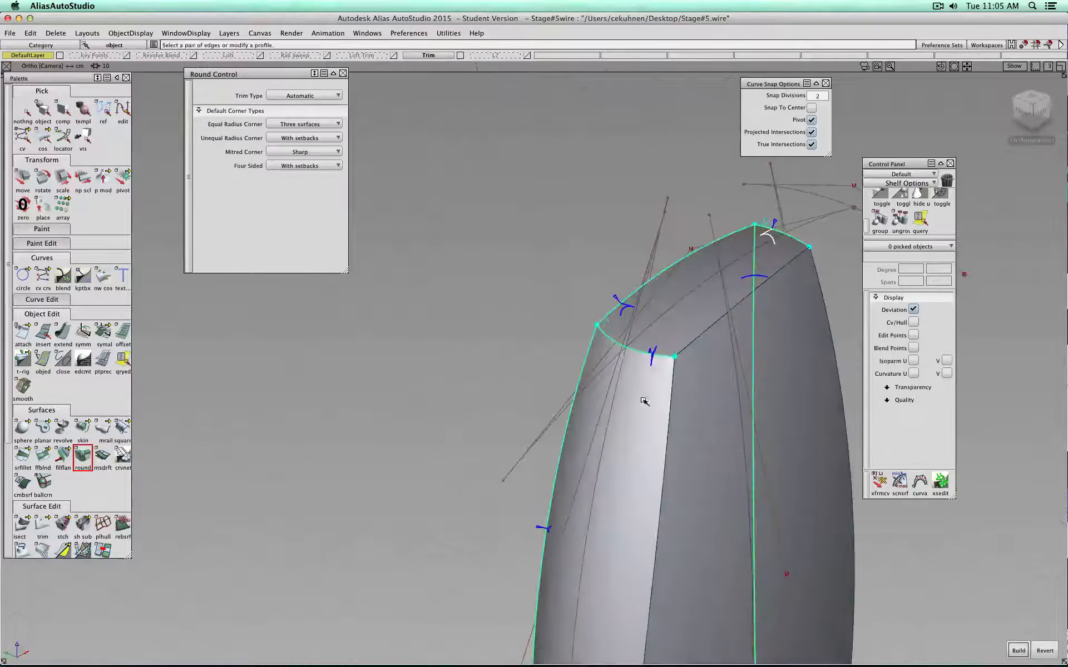
Add the remaining low-end vertical, long top and high-end vertical edges to the Round and build it.
click(672, 384)
click(692, 342)
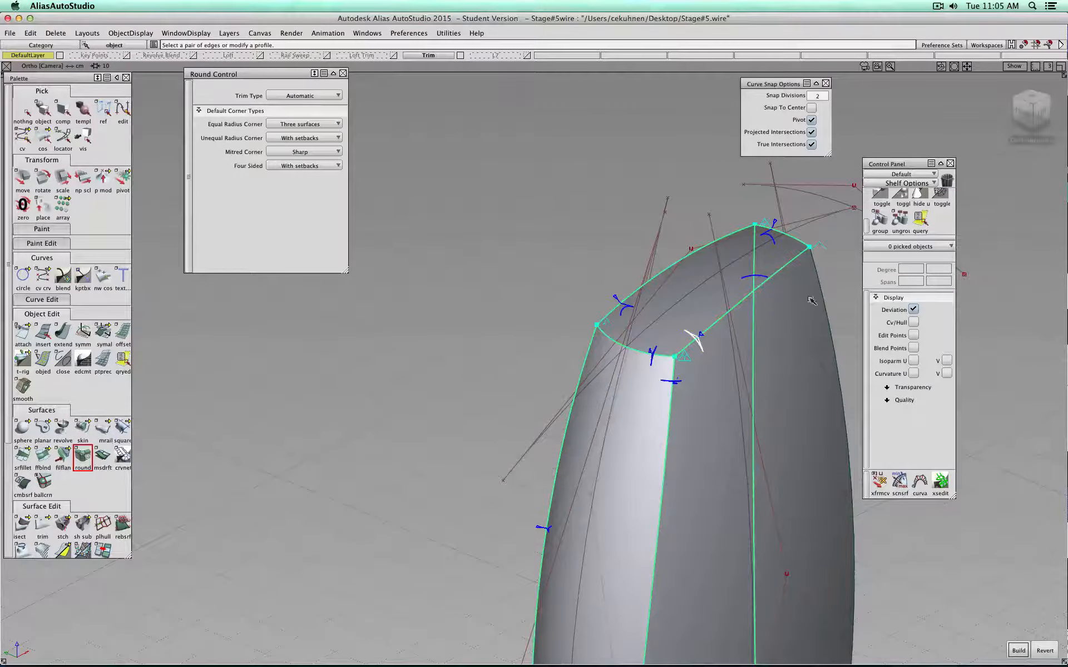
alt+shift+drag(822, 290, 551, 385)
alt+shift+drag(263, 348, 643, 343)
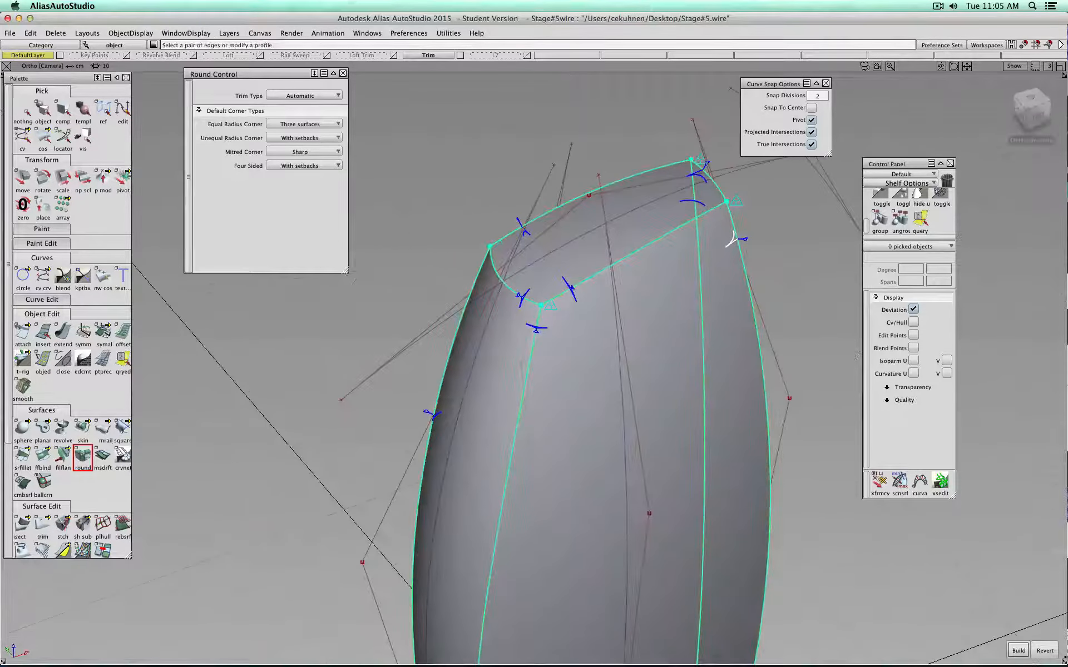
click(1017, 651)
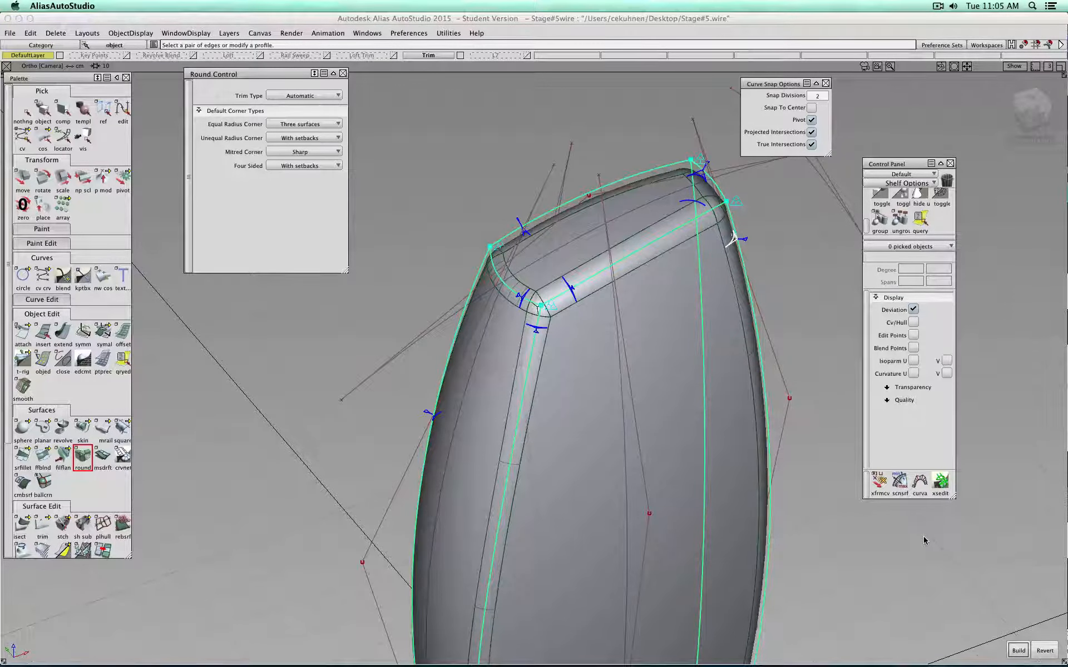
Rebuild the Round's low-end corner with the circle-marked corner type for comparison, and switch it to the triangle-marked type with another build.
alt+shift+drag(506, 400, 622, 337)
alt+shift+right_drag(617, 279, 661, 331)
alt+shift+middle_drag(662, 330, 576, 416)
alt+shift+right_drag(576, 416, 580, 443)
alt+shift+middle_drag(579, 443, 646, 396)
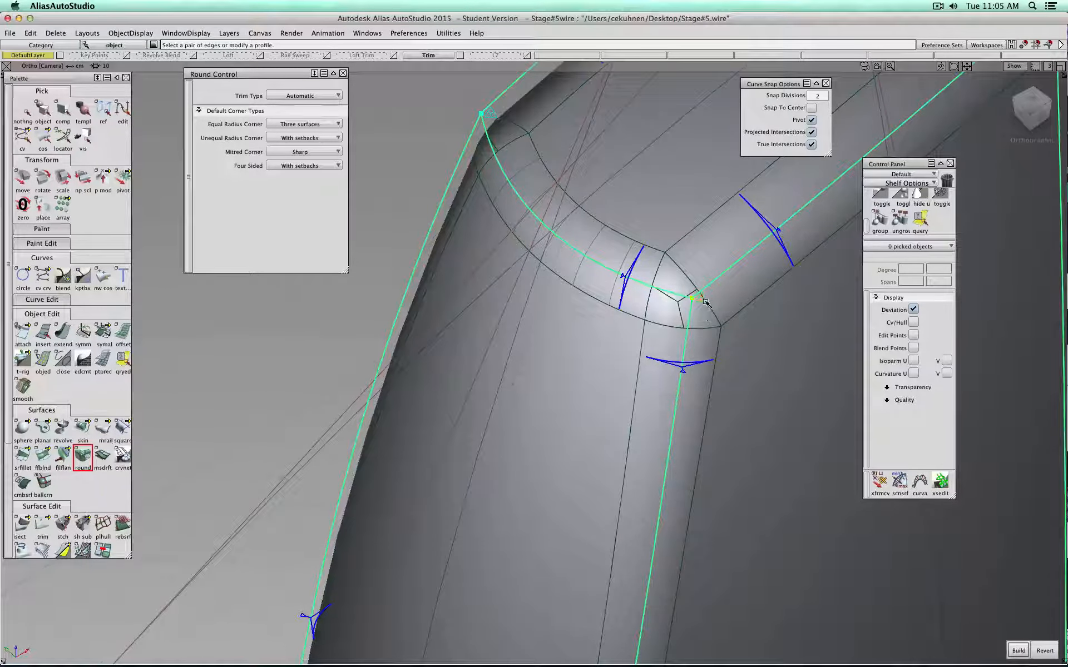
click(1019, 651)
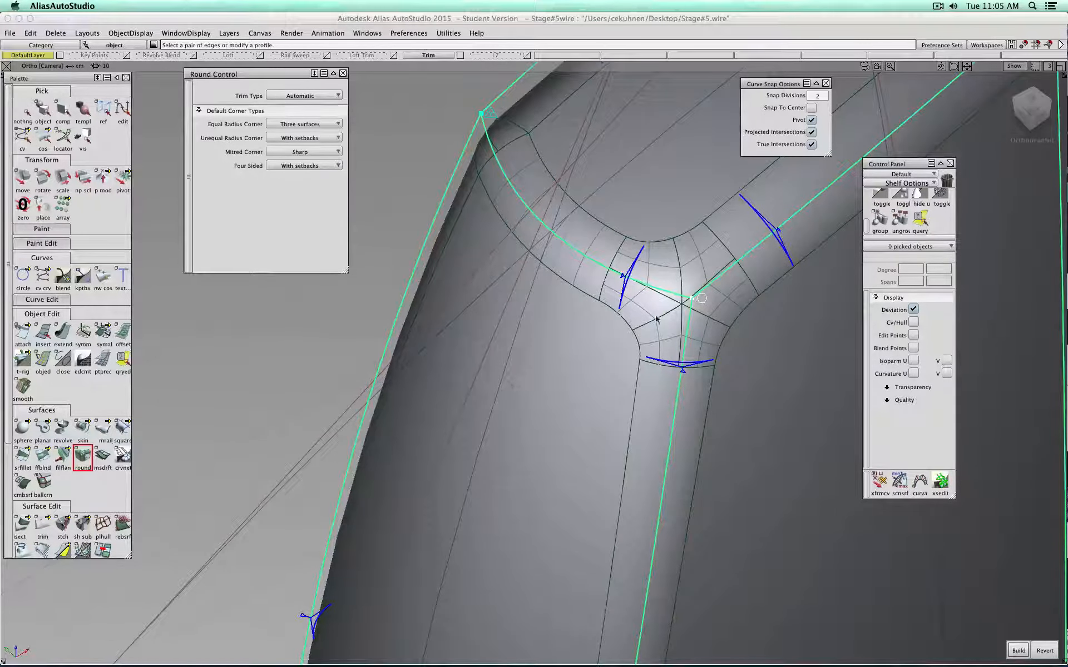
click(703, 302)
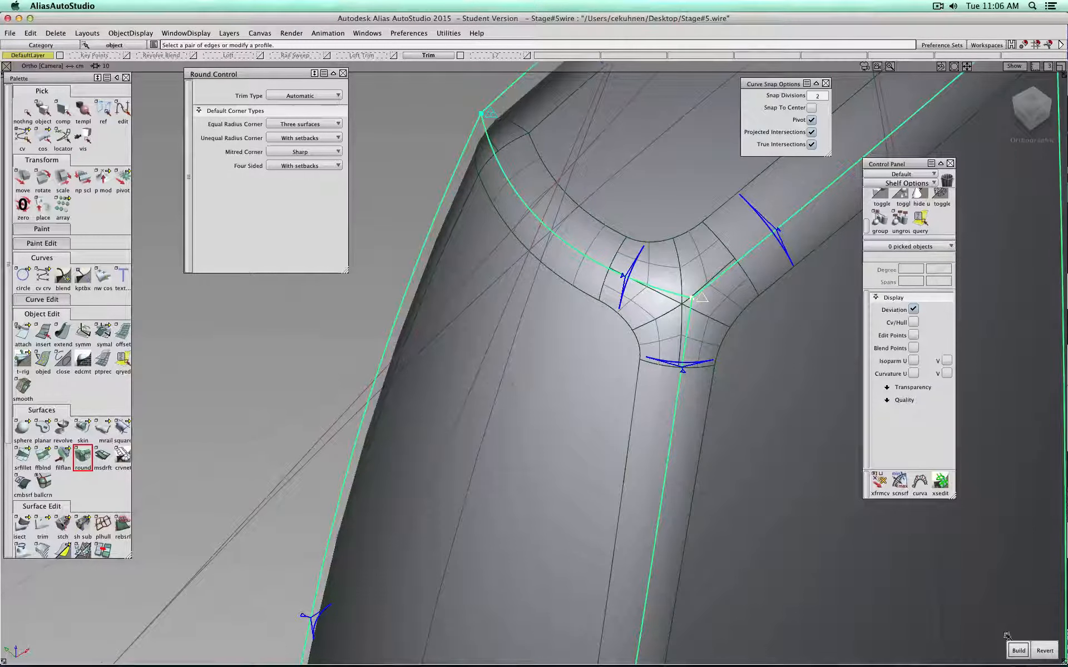
click(1018, 650)
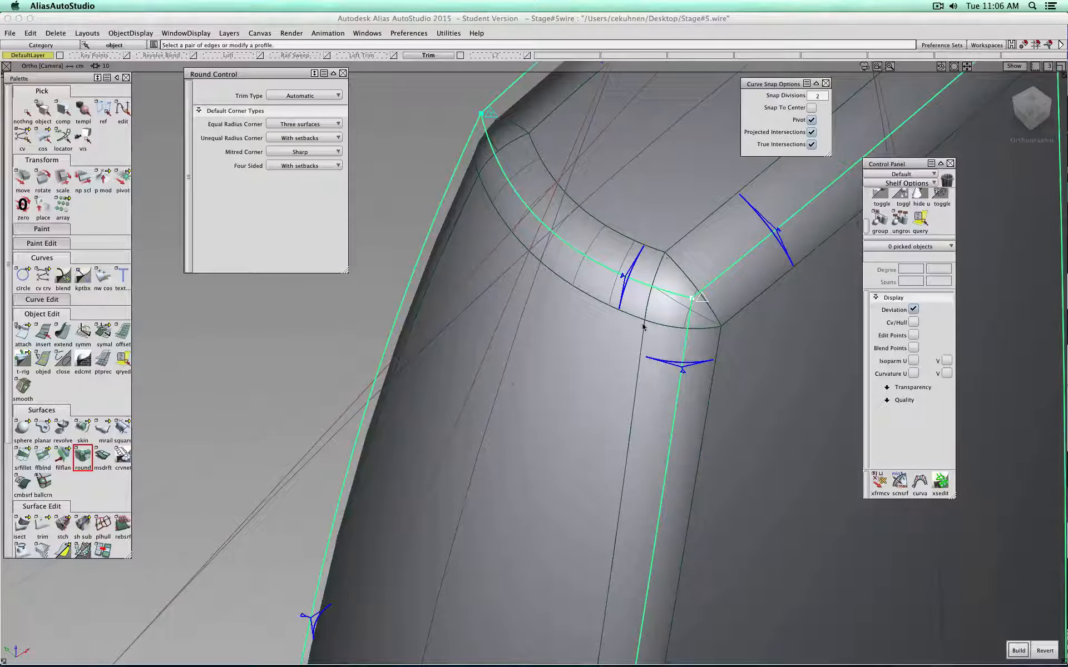
Switch the low-end corner and the other top corners of the Round to the circle-marked corner type and rebuild it.
click(707, 301)
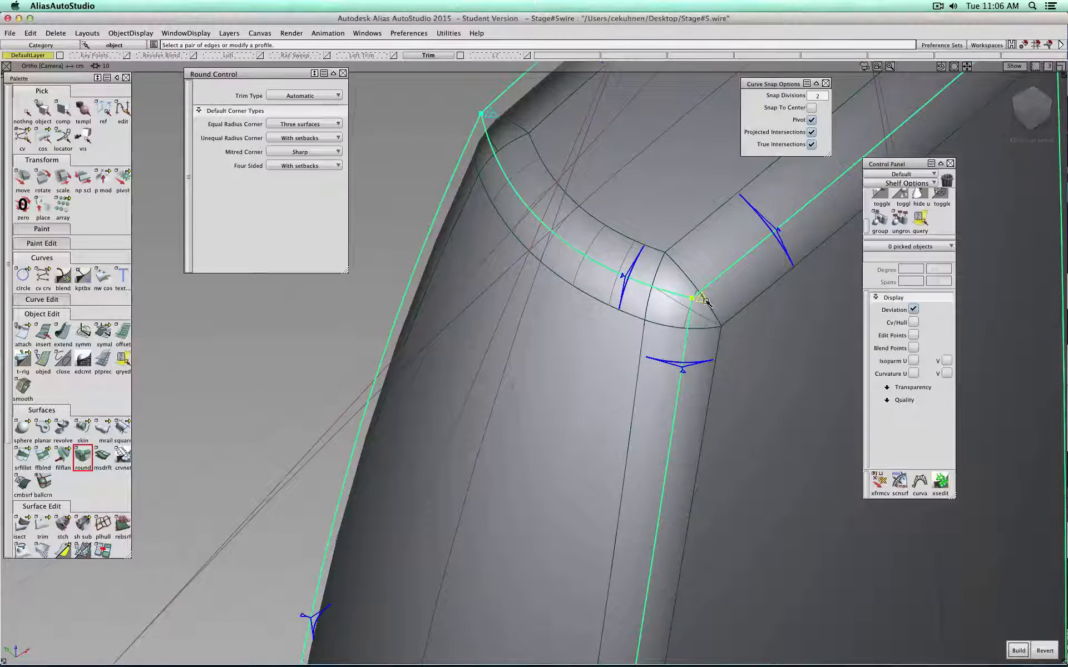
click(707, 301)
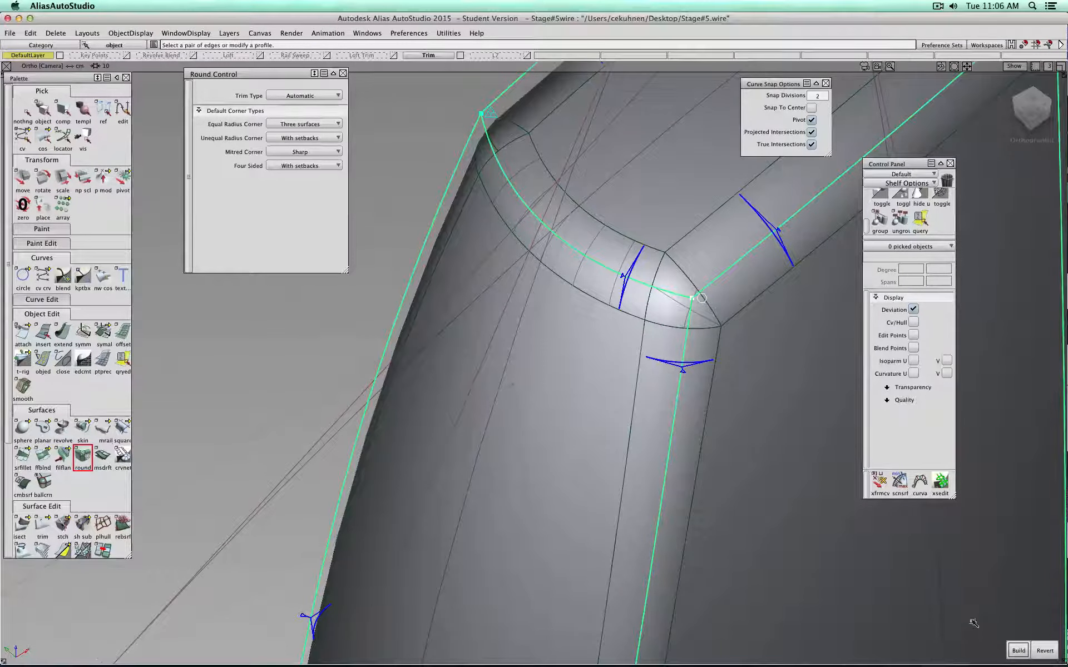
click(491, 114)
alt+shift+right_drag(558, 161, 695, 248)
click(649, 293)
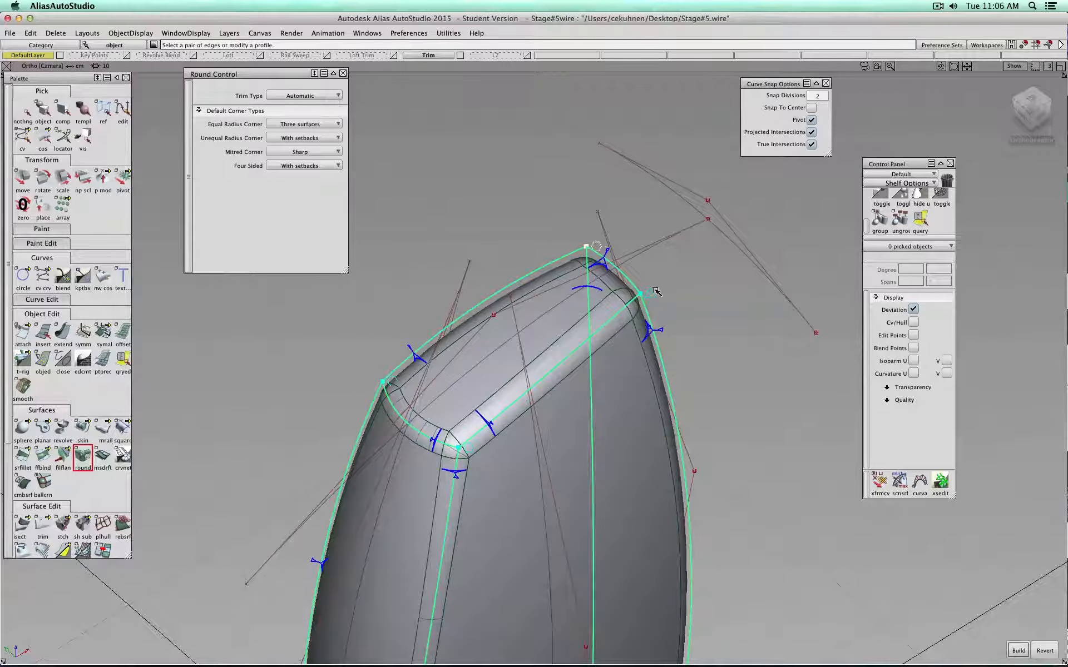
click(1018, 651)
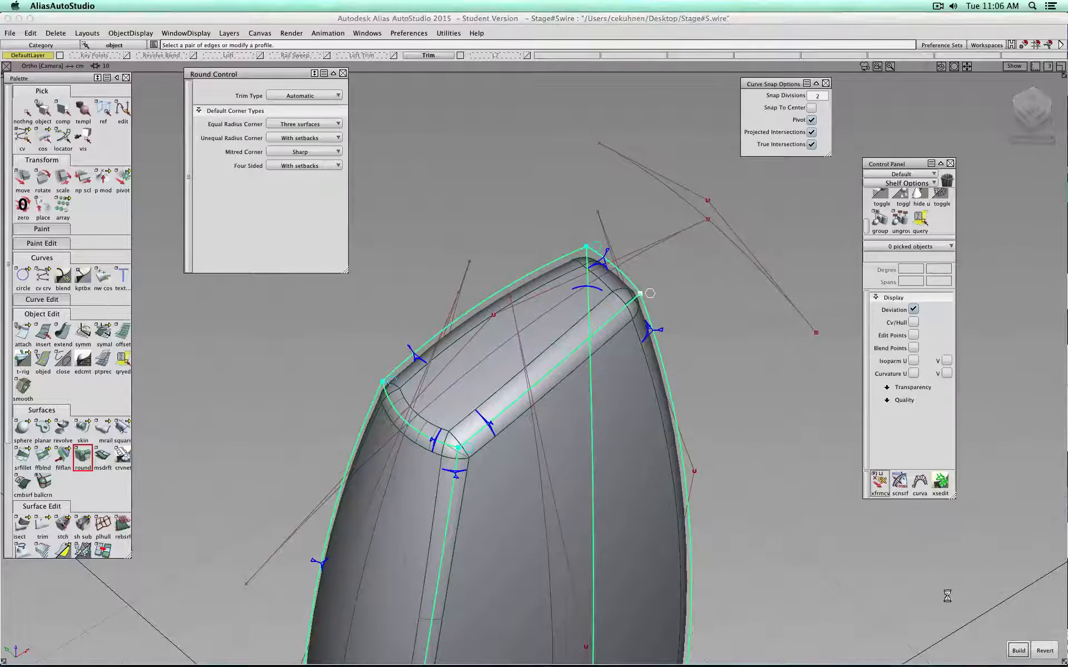
alt+shift+right_drag(665, 298, 666, 298)
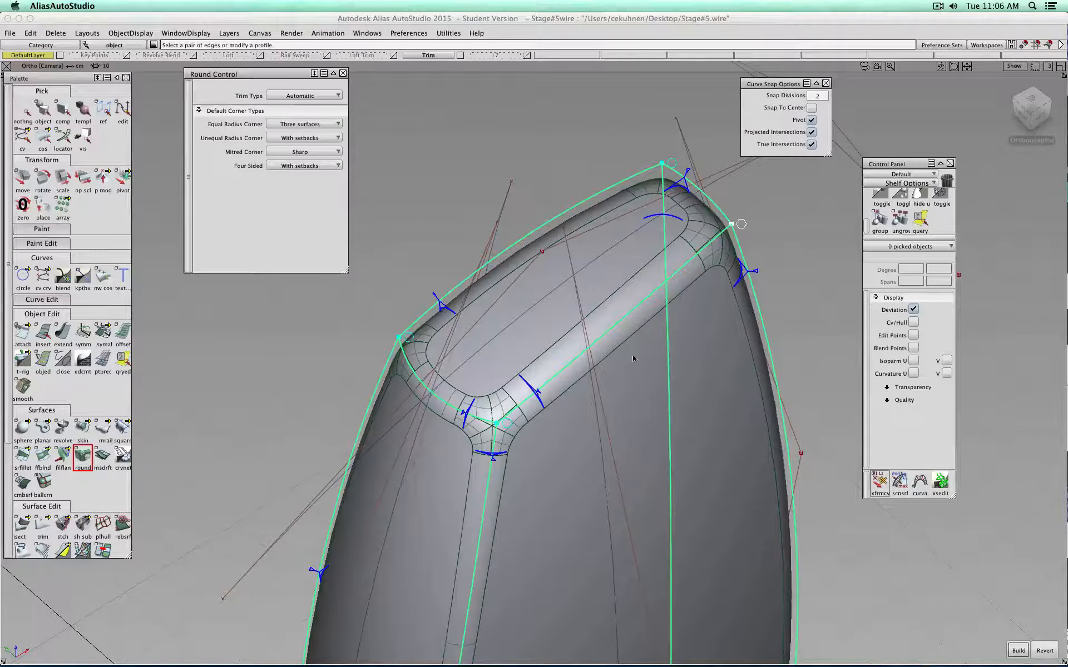
Give the body's top edges a smaller radius than the vertical edges, rebuild the Round, and leave the tool.
alt+shift+drag(748, 368, 558, 305)
click(561, 306)
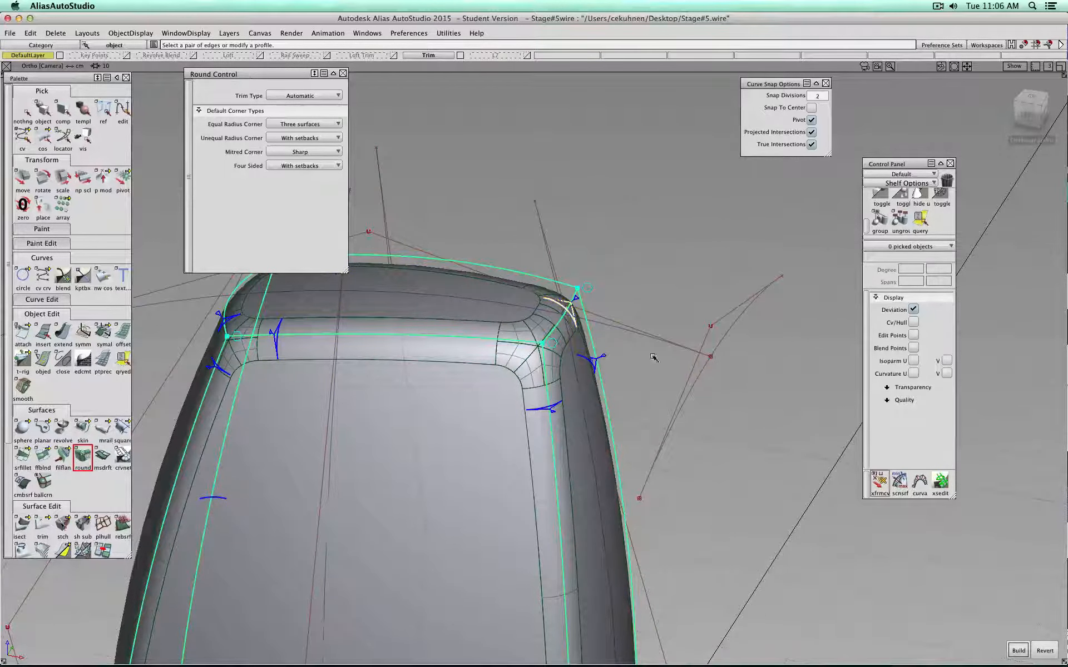
click(451, 342)
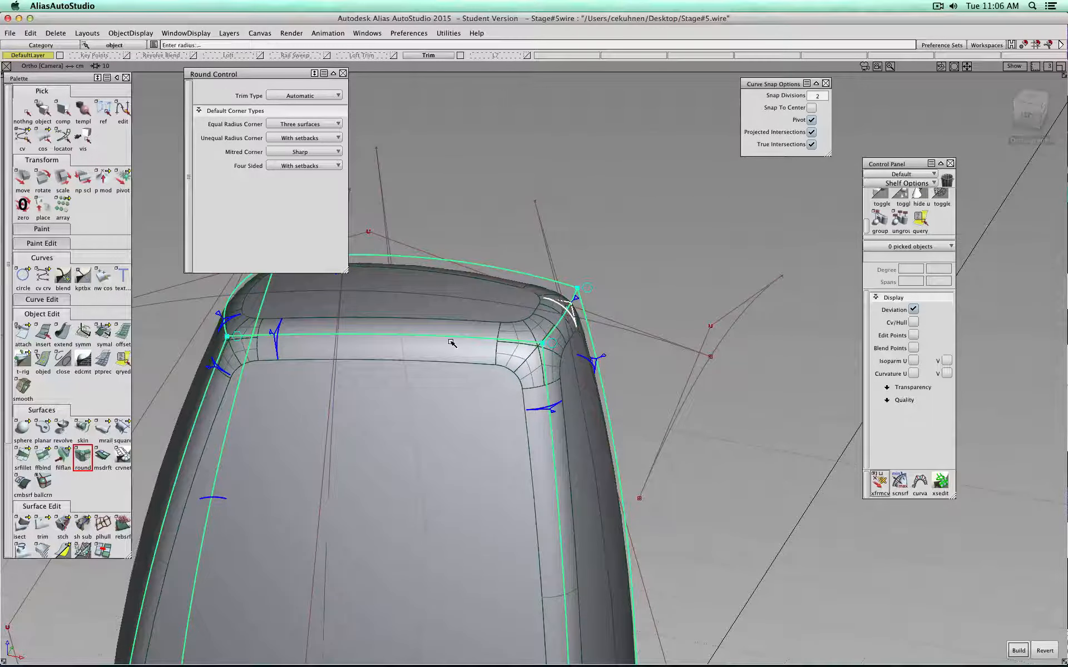
click(278, 349)
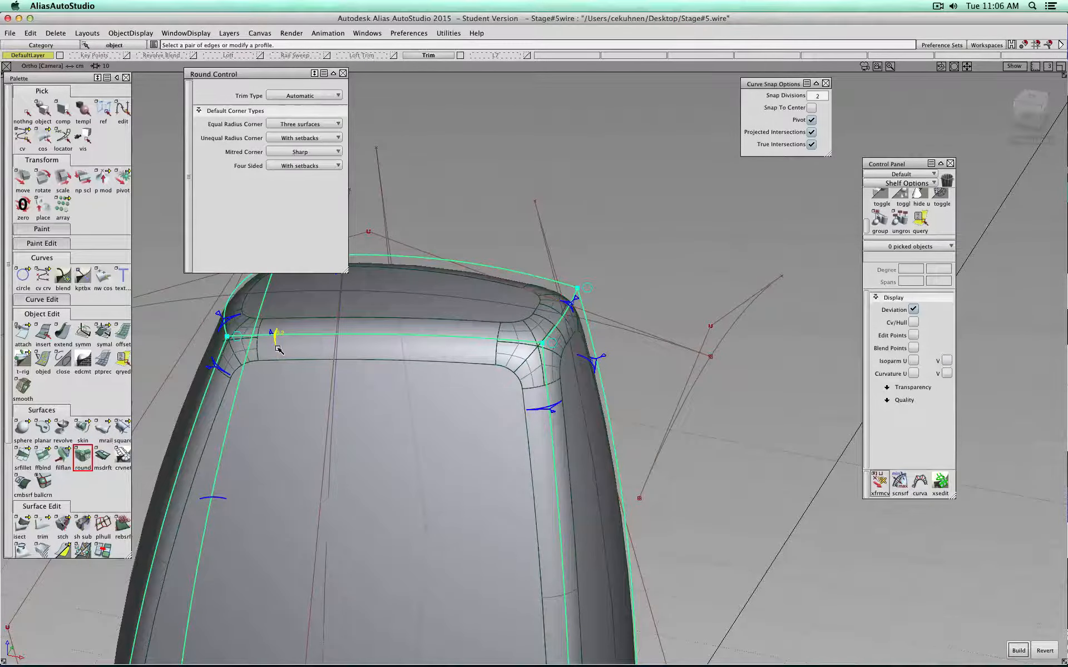
alt+shift+drag(278, 349, 453, 341)
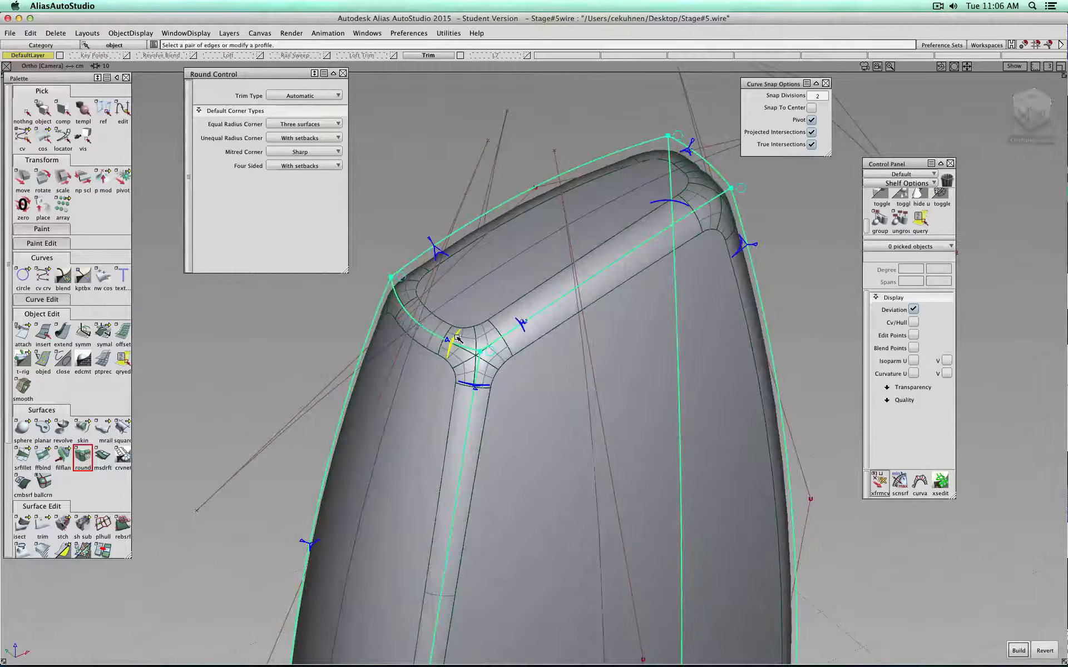
click(437, 251)
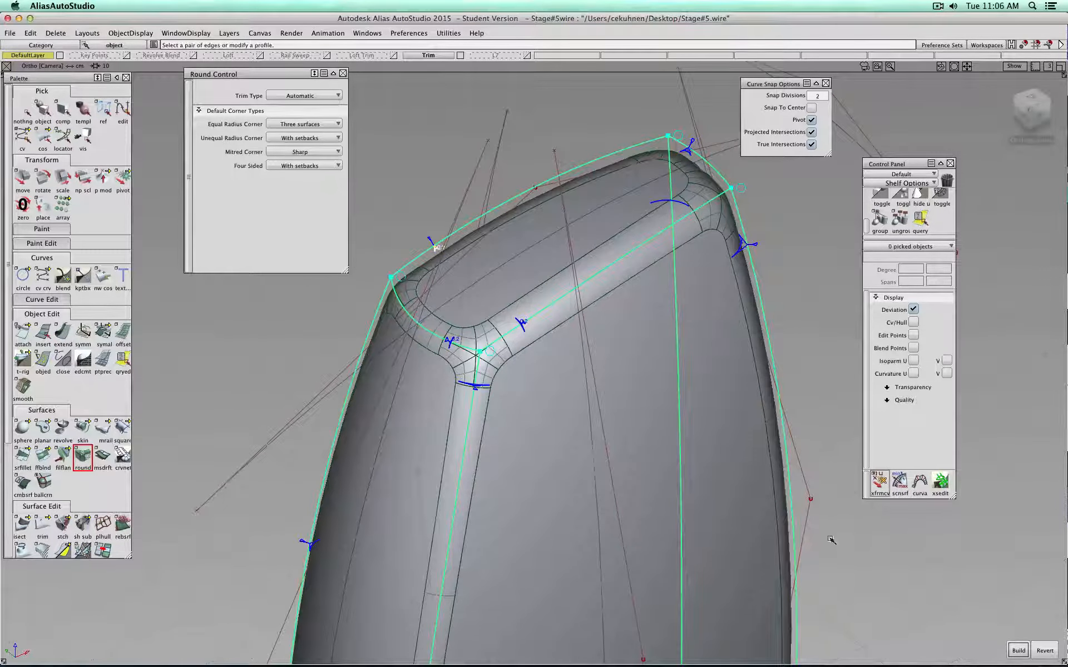
click(1010, 647)
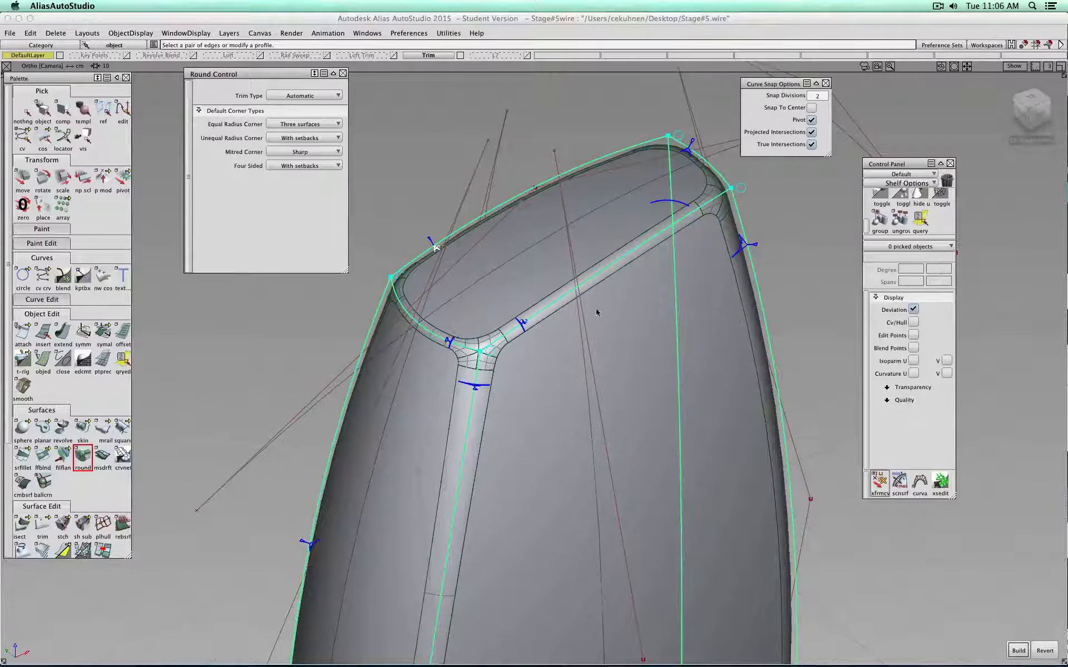
alt+shift+drag(437, 373, 345, 343)
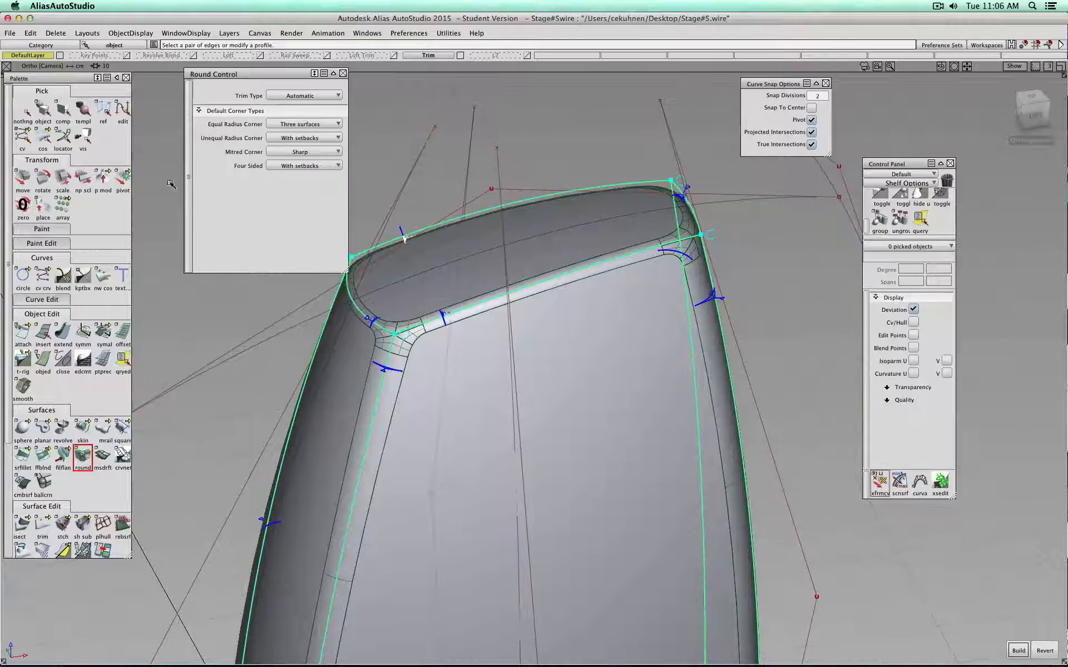
scroll(620, 346, down, 3)
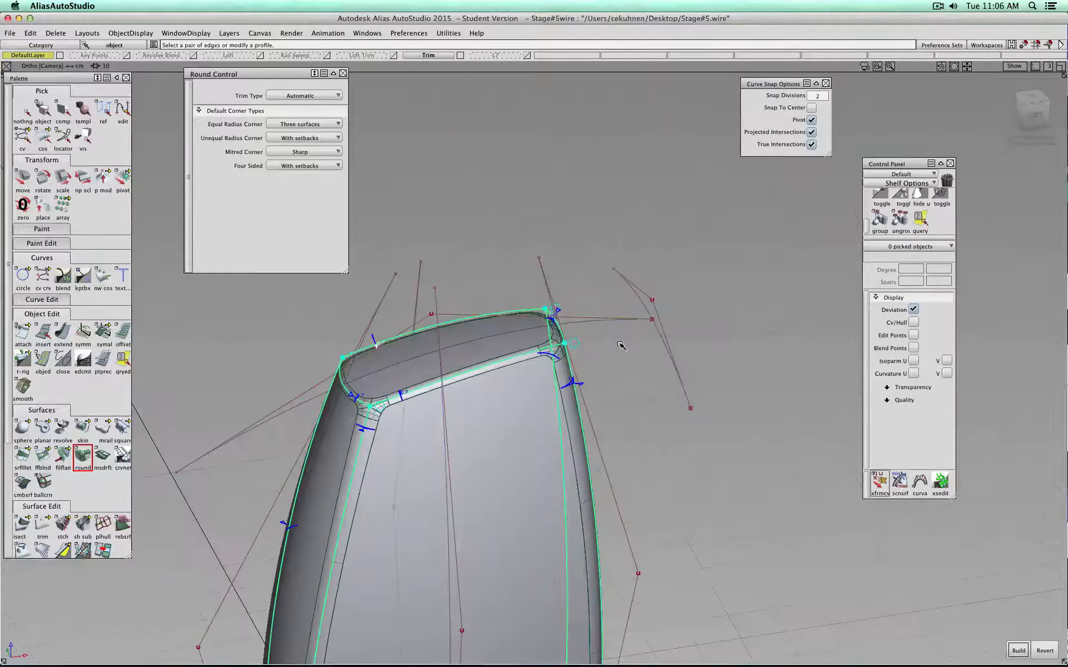
alt+shift+middle_drag(534, 410, 656, 272)
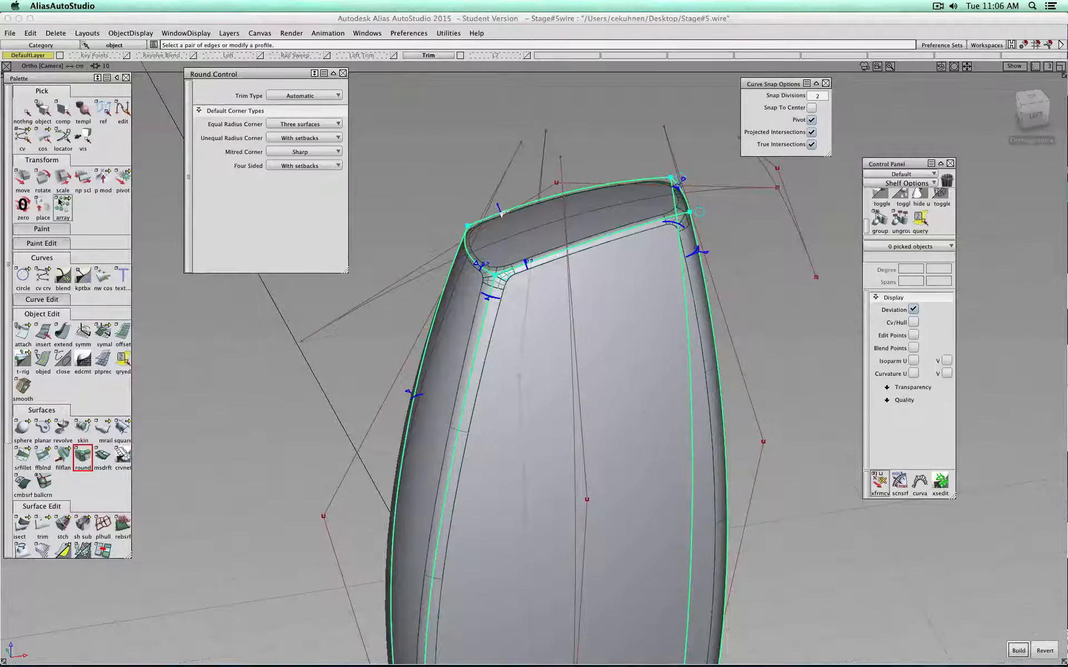
click(23, 111)
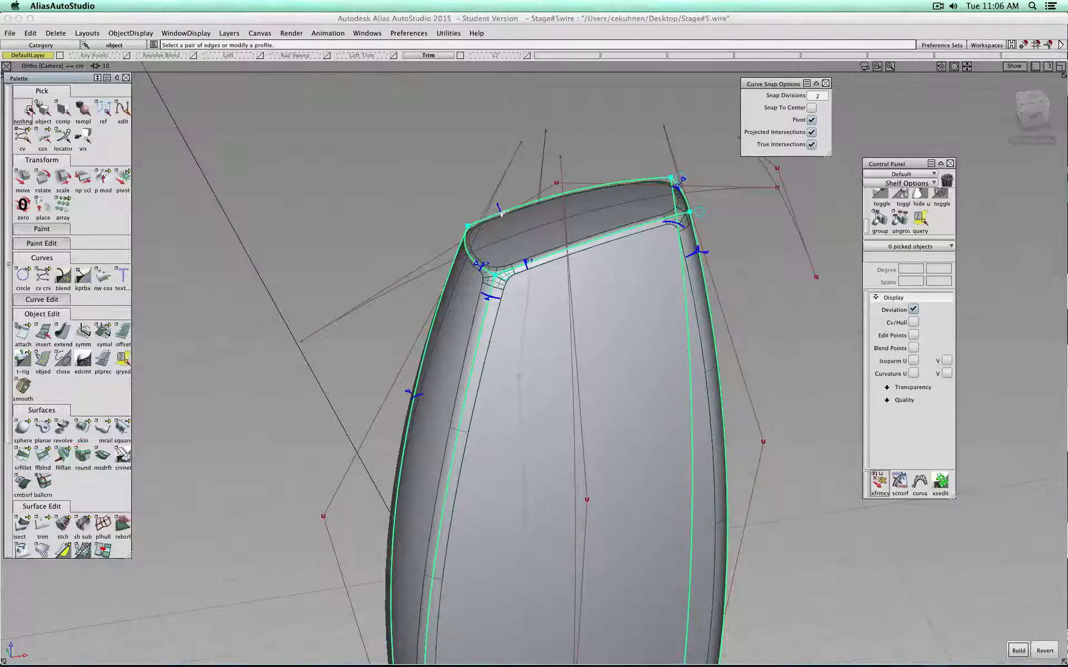
Pick the low-end CV of the top surface's profile curve and move it up about 0.35 along Z.
click(1034, 121)
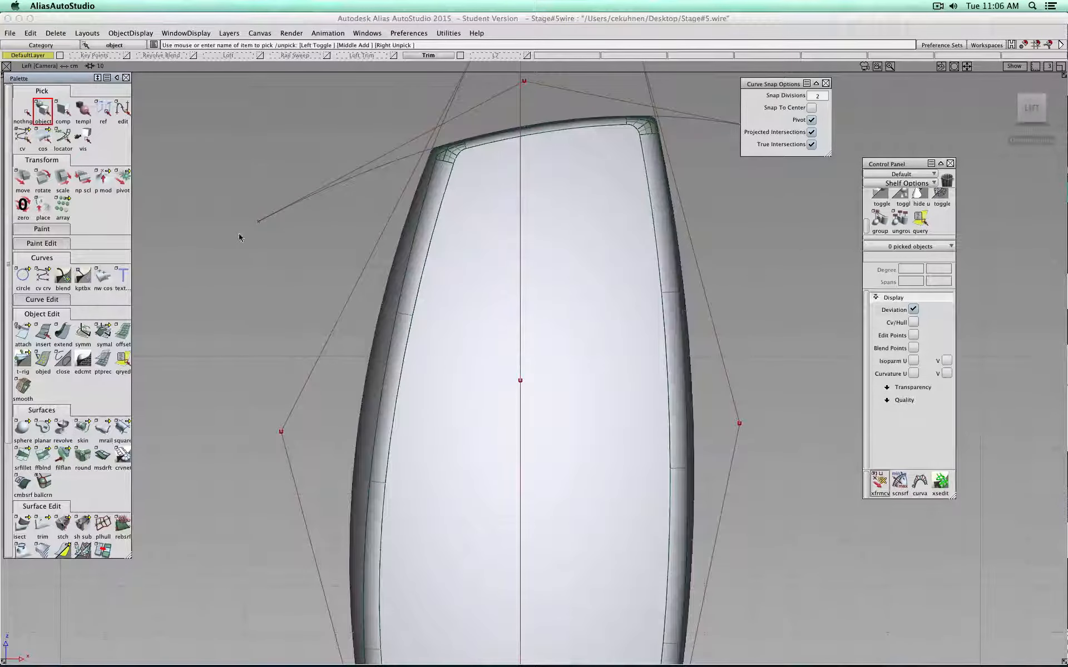
click(22, 137)
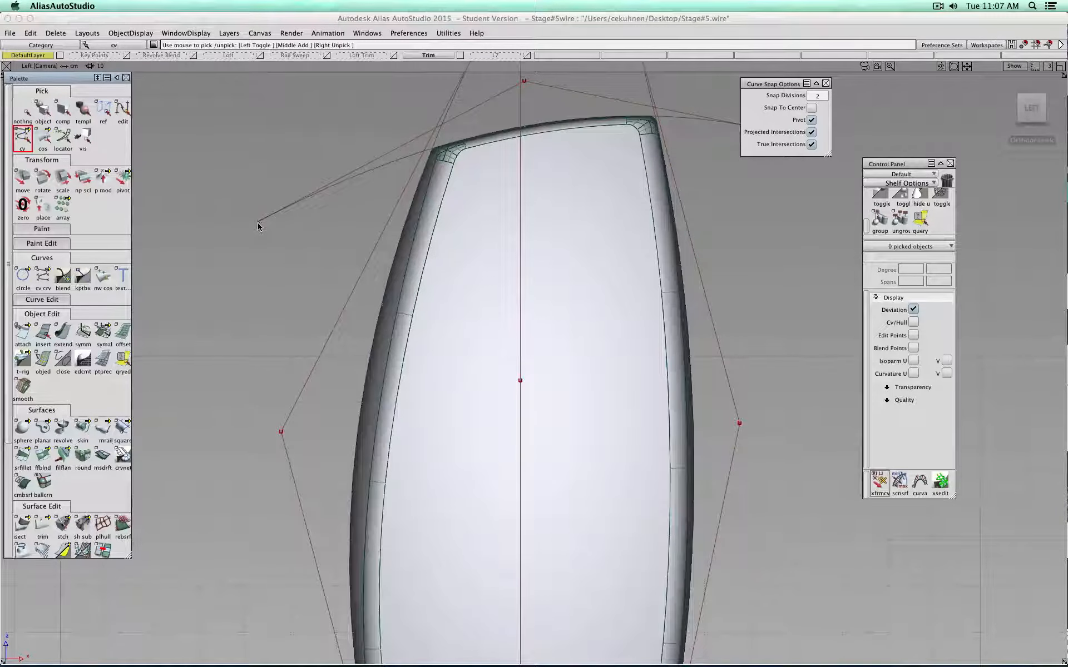
drag(238, 216, 273, 249)
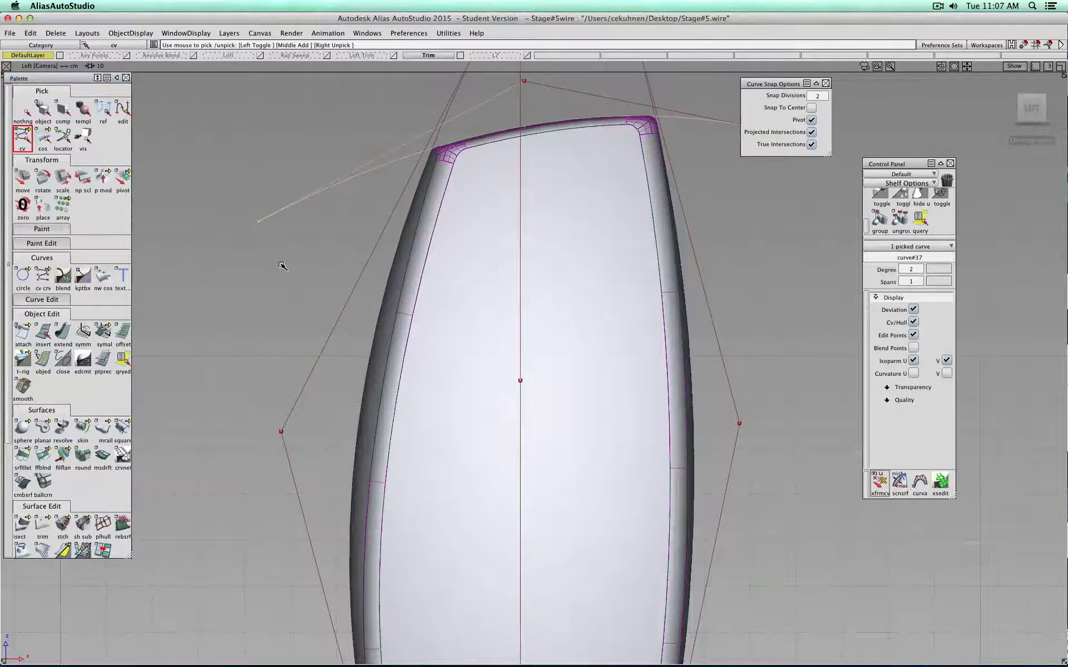
ctrl+shift+middle_drag(281, 266, 280, 246)
alt+shift+drag(281, 246, 453, 197)
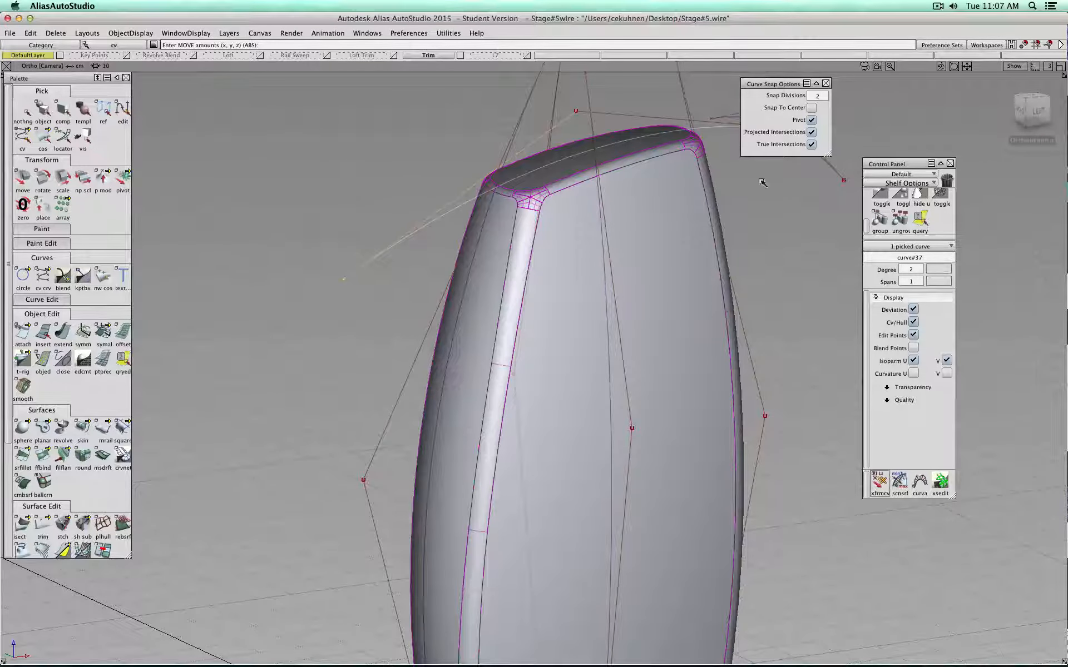
alt+shift+middle_drag(806, 191, 737, 239)
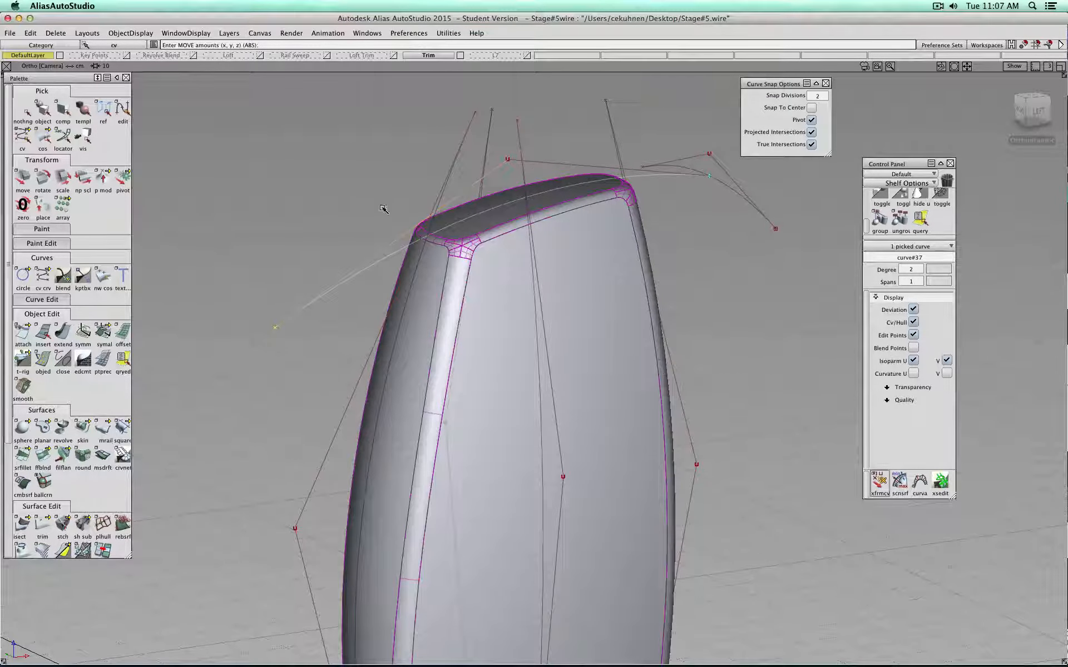
click(1035, 111)
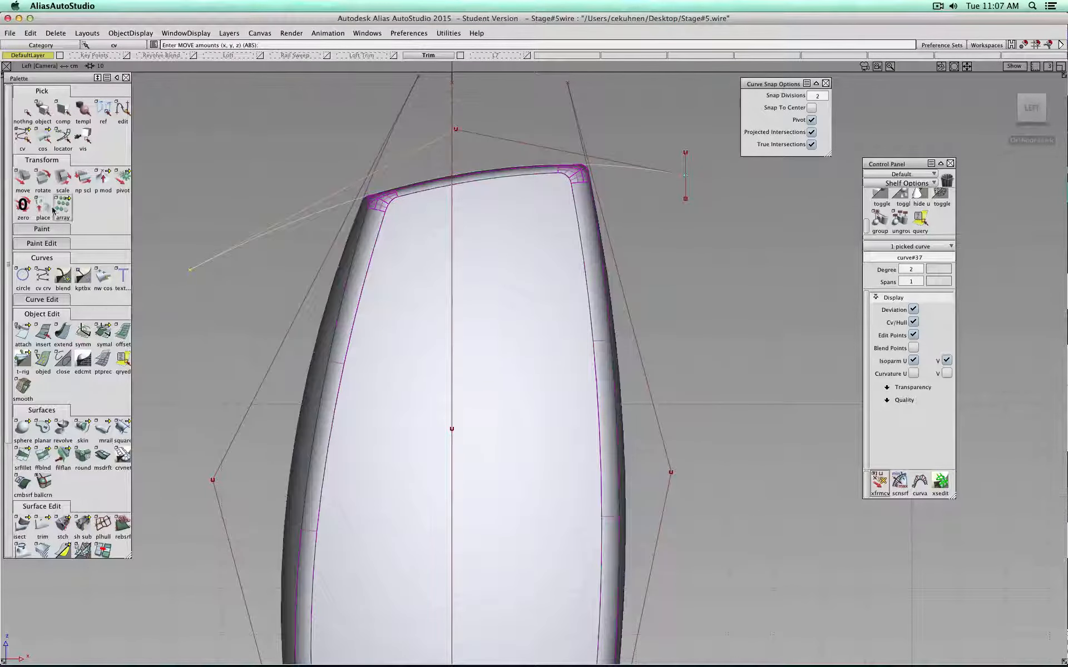
click(22, 178)
drag(172, 330, 173, 310)
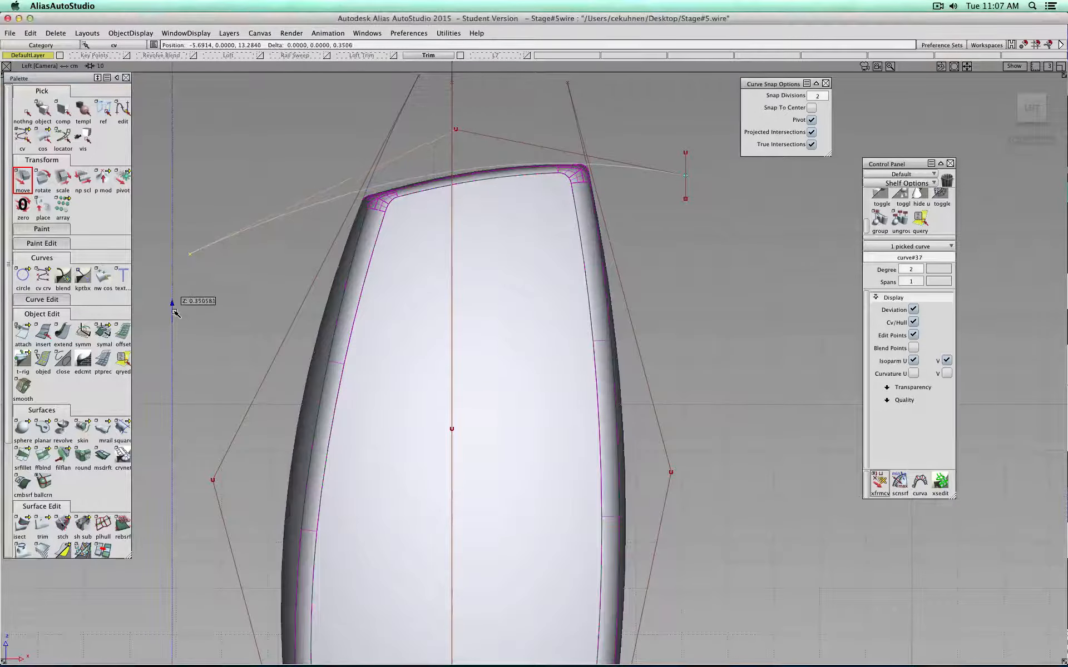
Lower the same CV along Z to steepen the top surface, and raise it again by about 0.16.
alt+shift+drag(289, 305, 517, 341)
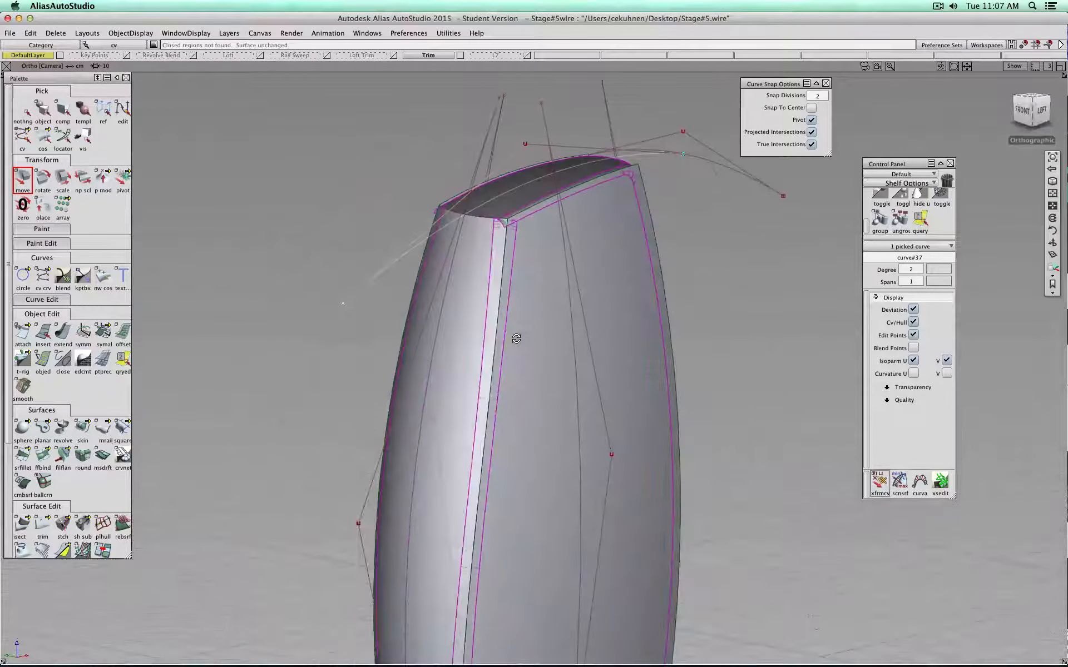
right_drag(320, 355, 317, 409)
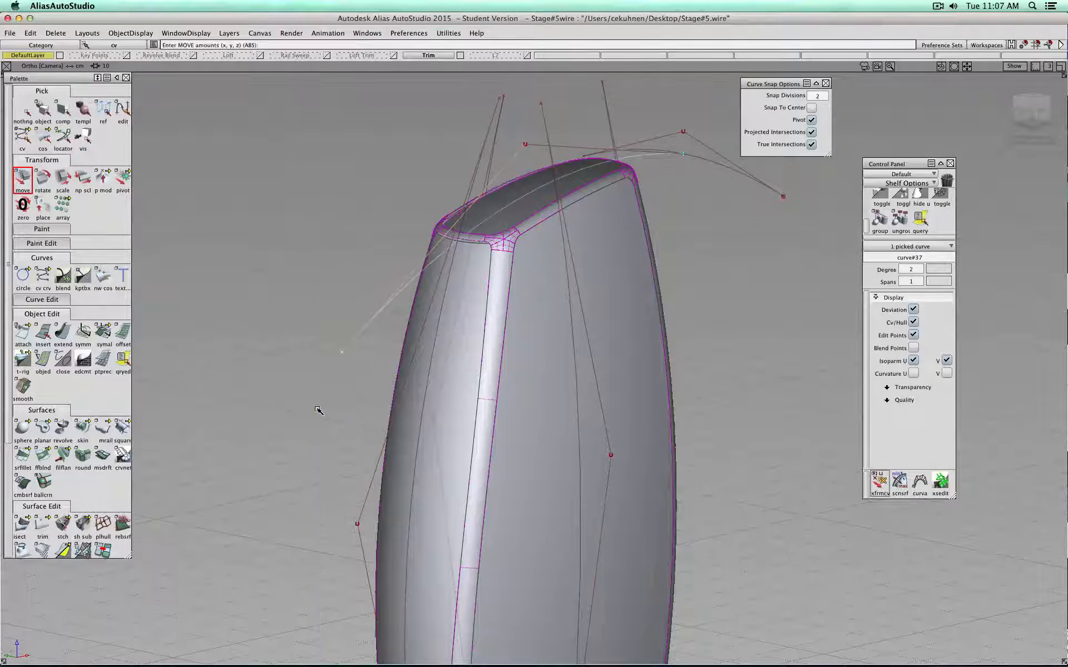
alt+shift+right_drag(443, 266, 505, 182)
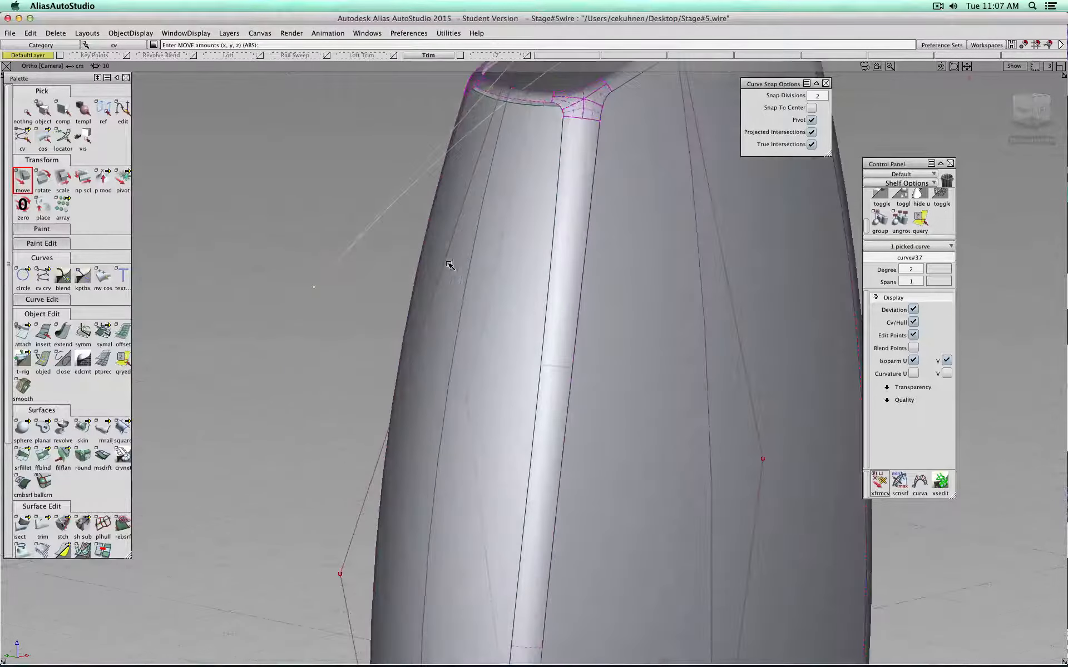
alt+shift+middle_drag(497, 197, 457, 370)
alt+shift+right_drag(477, 279, 479, 265)
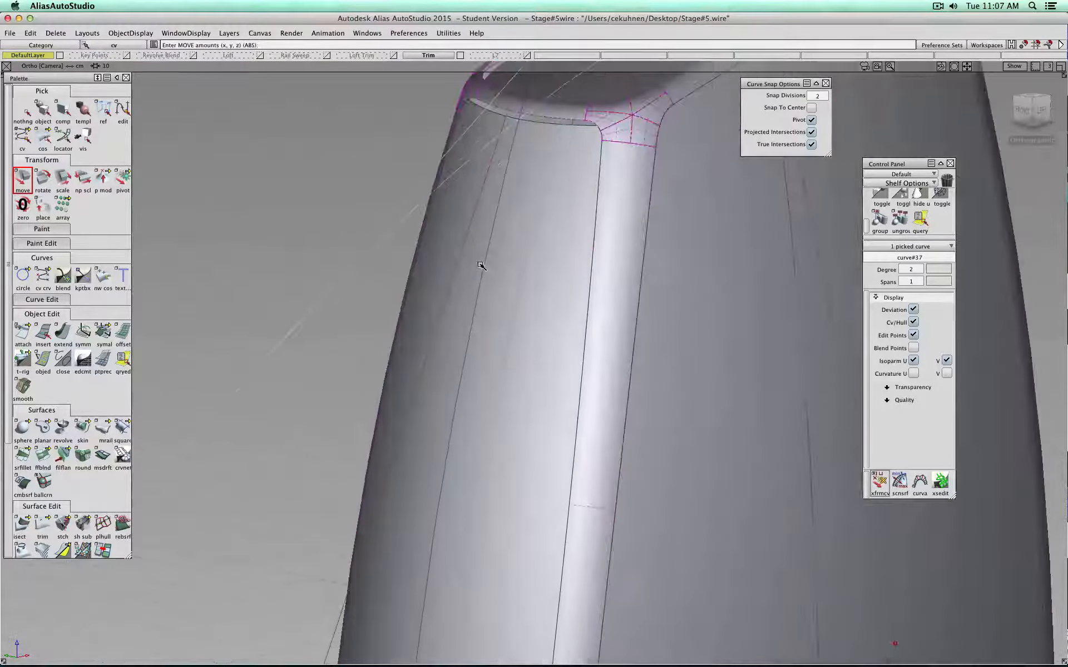
alt+shift+middle_drag(505, 266, 477, 483)
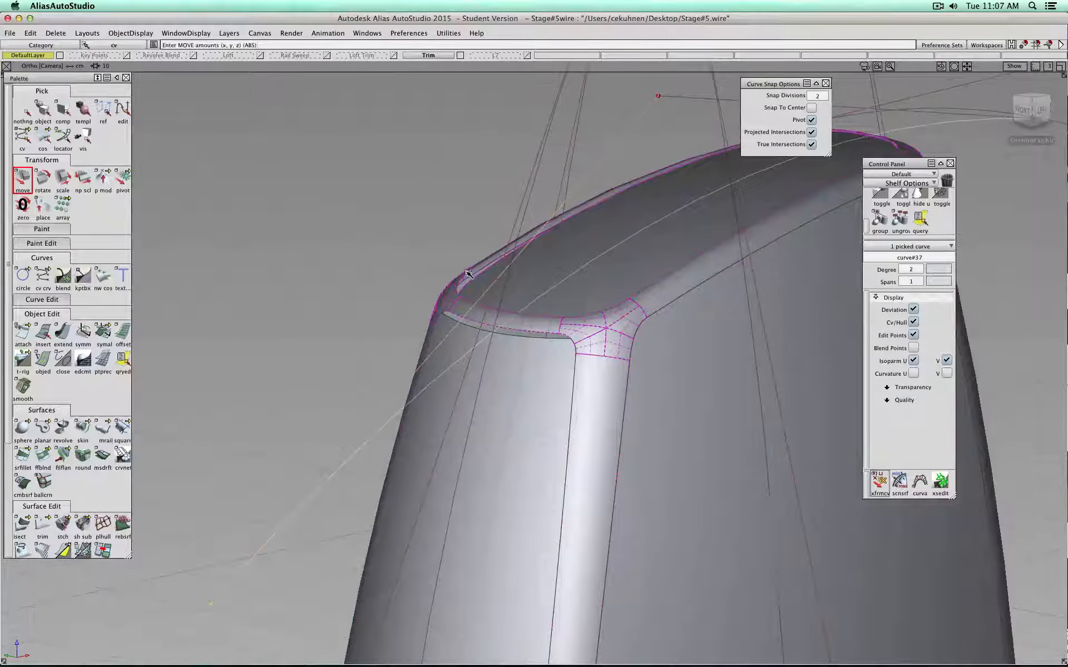
right_drag(322, 388, 324, 337)
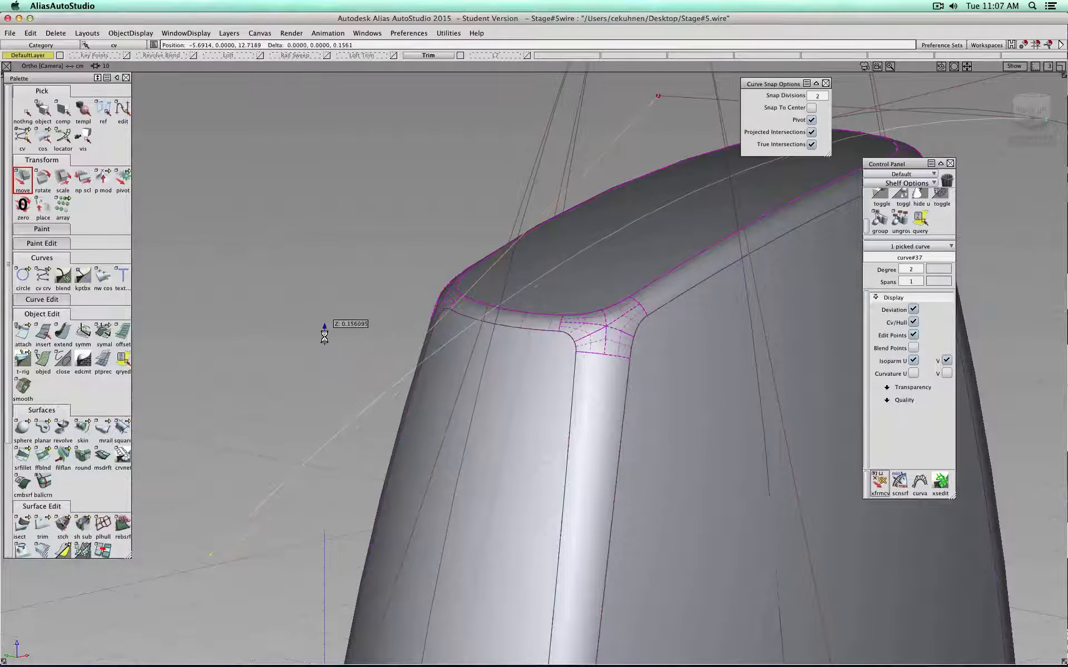
Reopen the recent file Stage#5.wire, deleting all current objects, shaders, views and actions.
scroll(326, 336, down, 5)
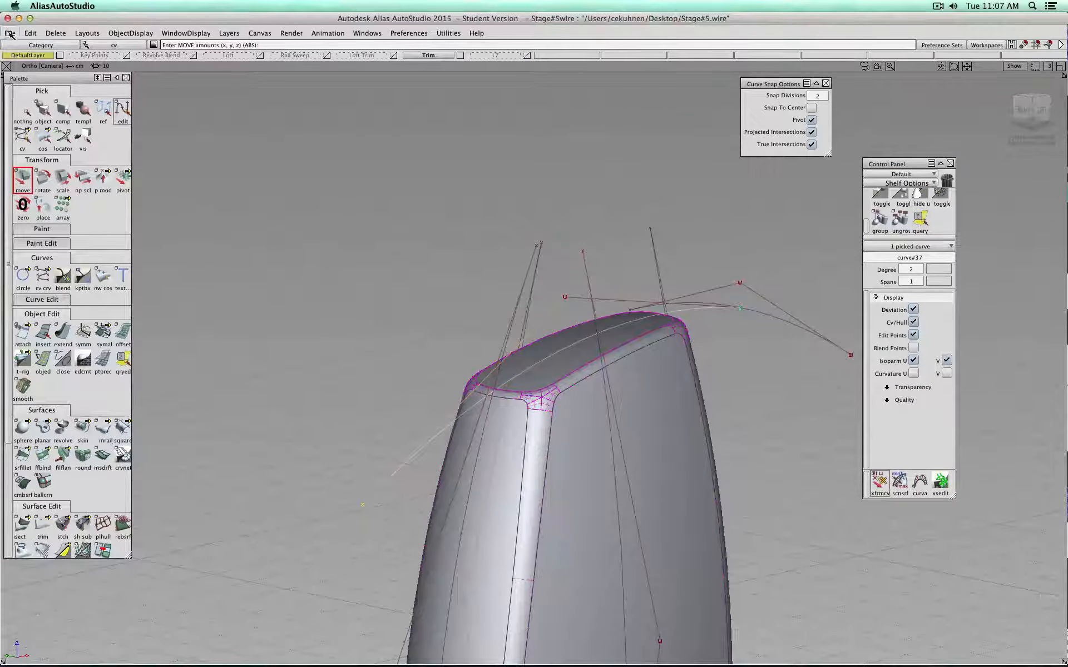
click(10, 33)
mouse_move(38, 76)
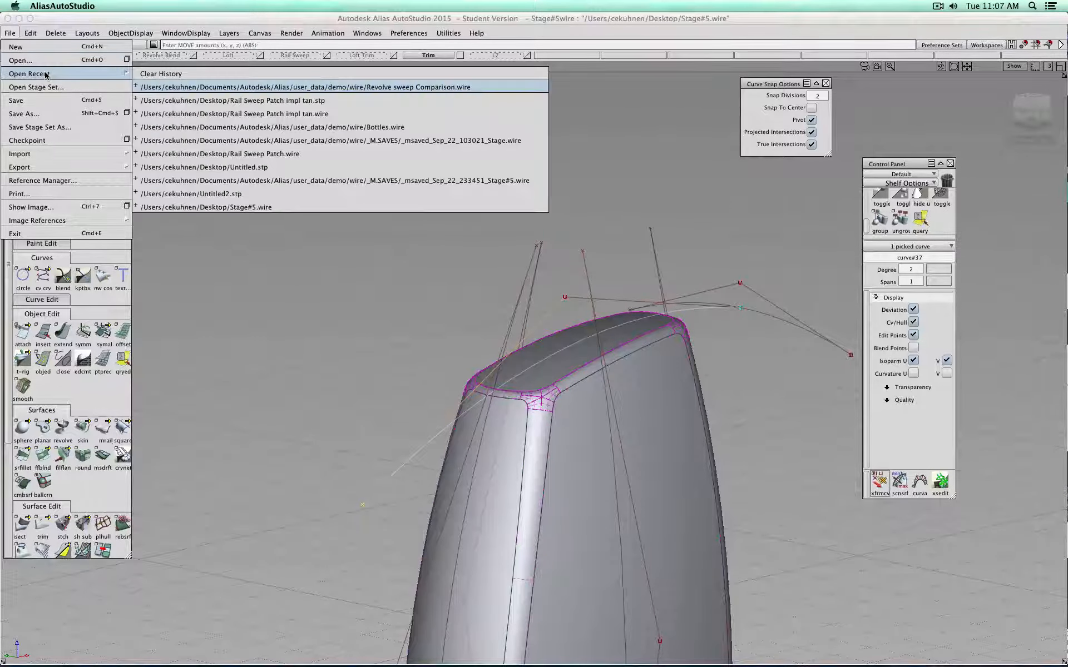
click(268, 207)
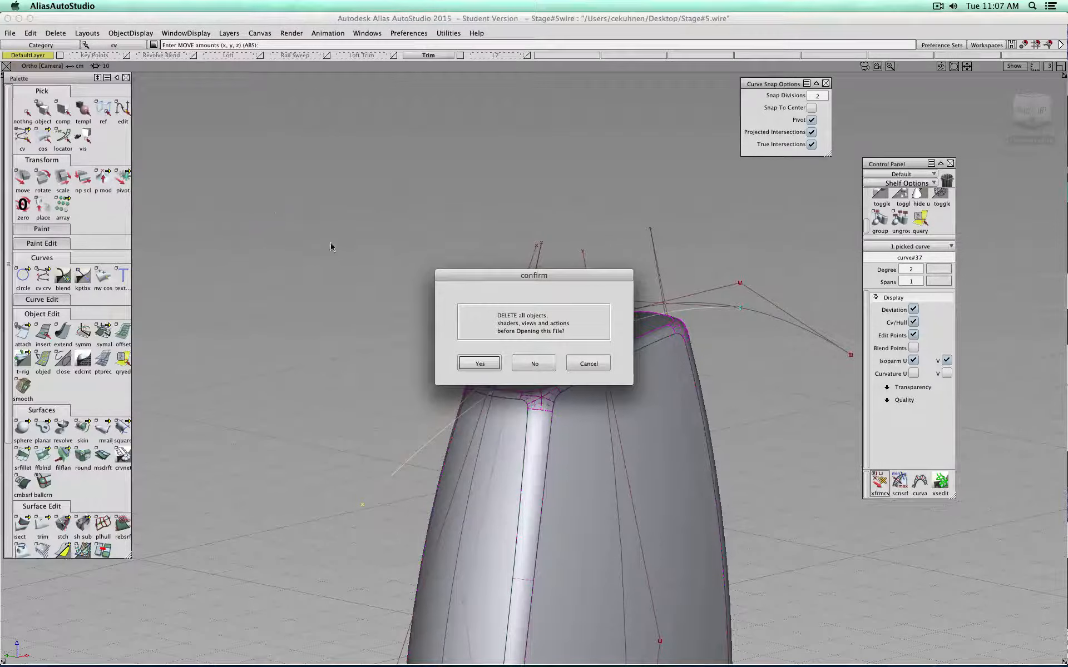
click(482, 363)
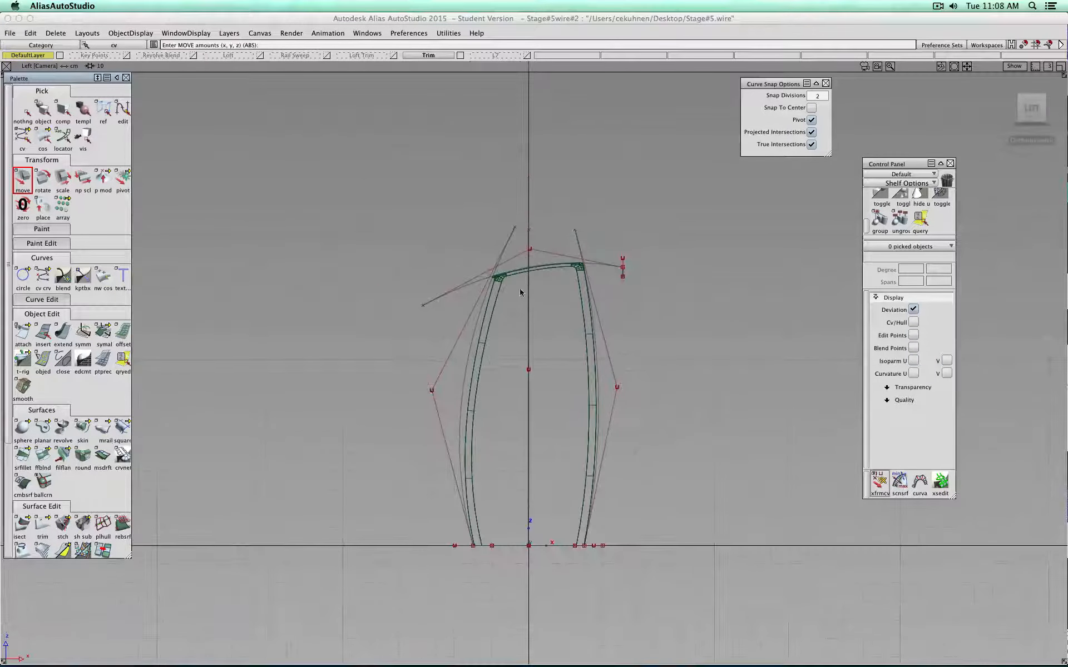
Reopen the Round on the body's edges and revert it so the original sharp-edged surfaces are restored, and leave the tool.
ctrl+shift+right_drag(398, 250, 431, 254)
alt+shift+drag(429, 260, 486, 340)
alt+shift+right_drag(336, 341, 511, 393)
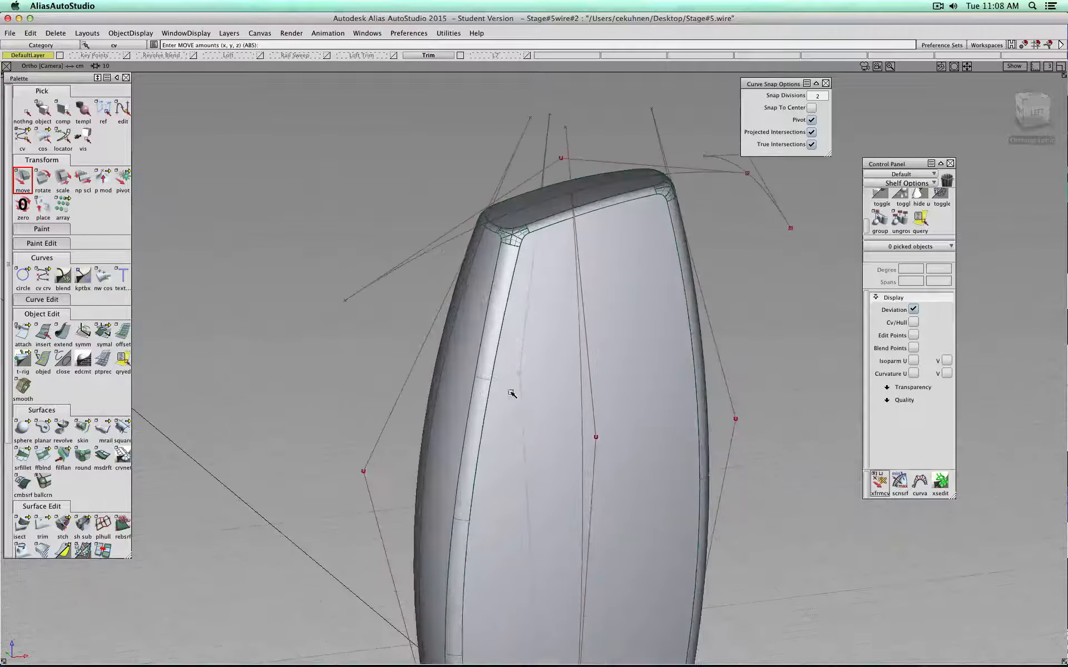
click(25, 113)
click(42, 113)
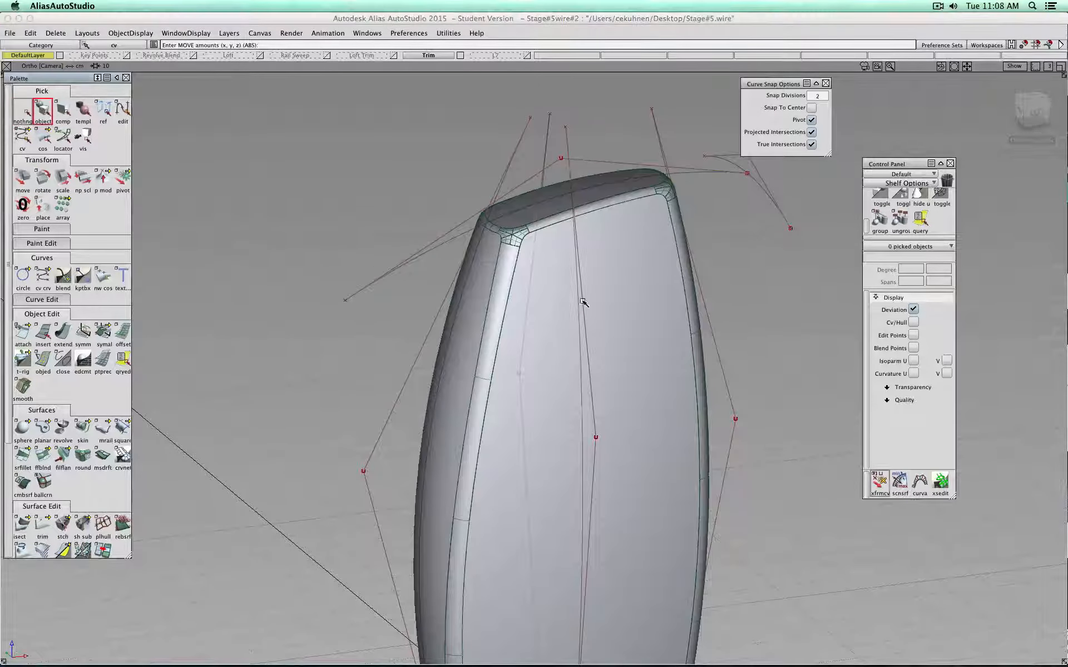
click(509, 251)
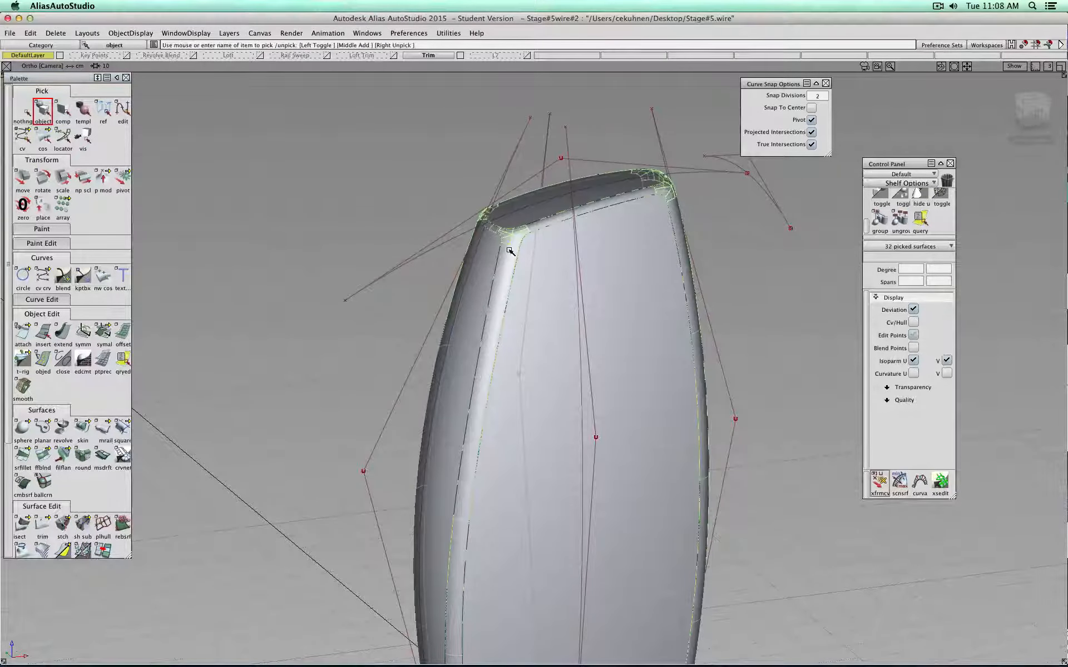
click(77, 462)
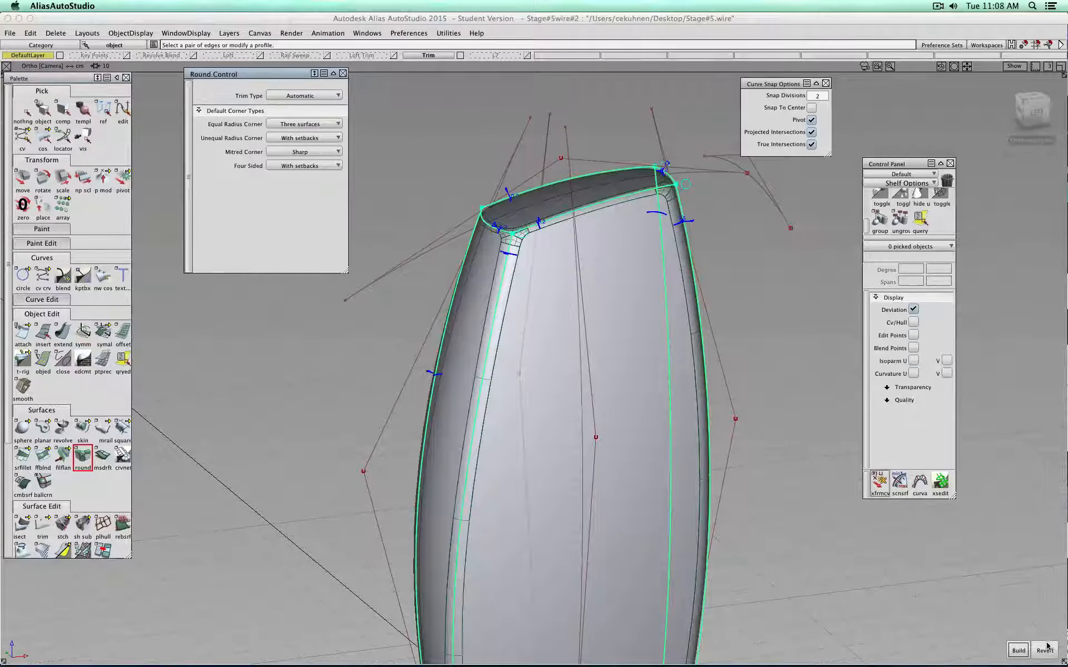
click(1045, 651)
click(42, 110)
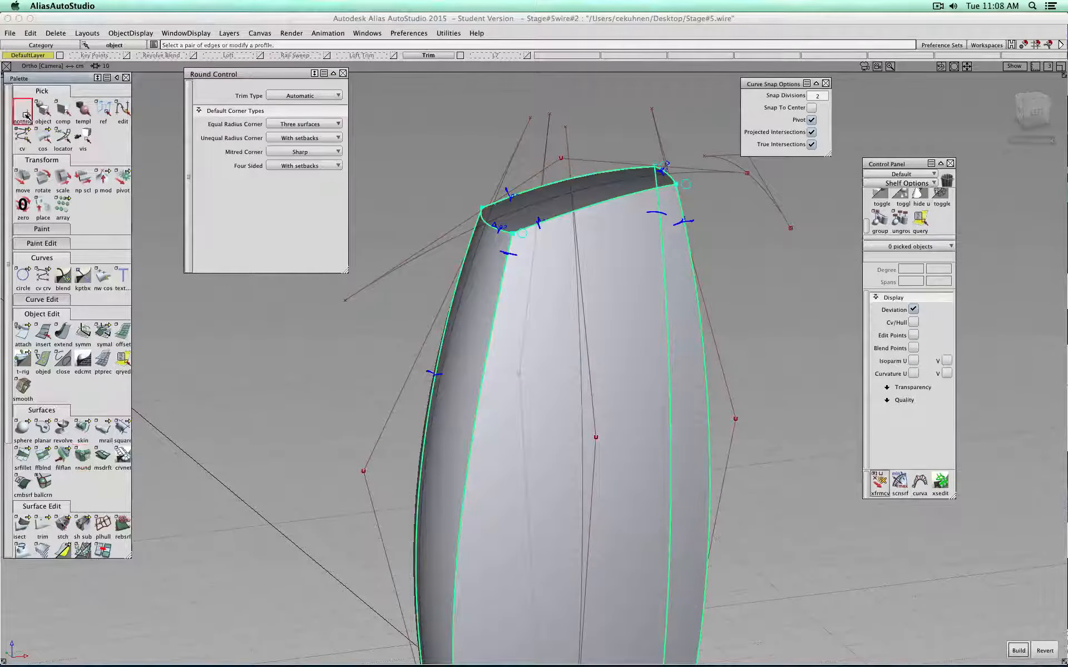
Pick the body's top and four side surfaces, copy and paste them, and assign the five pasted surfaces to layer L7.
click(548, 277)
click(511, 221)
alt+shift+drag(676, 279, 316, 325)
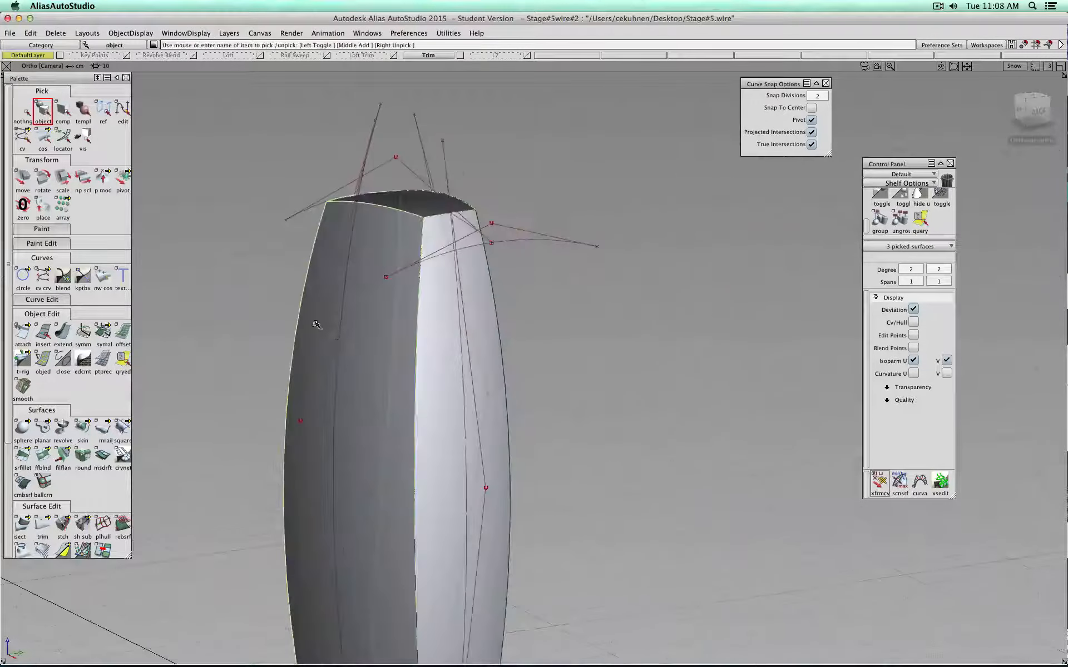
click(432, 357)
alt+shift+drag(648, 341, 316, 386)
click(368, 330)
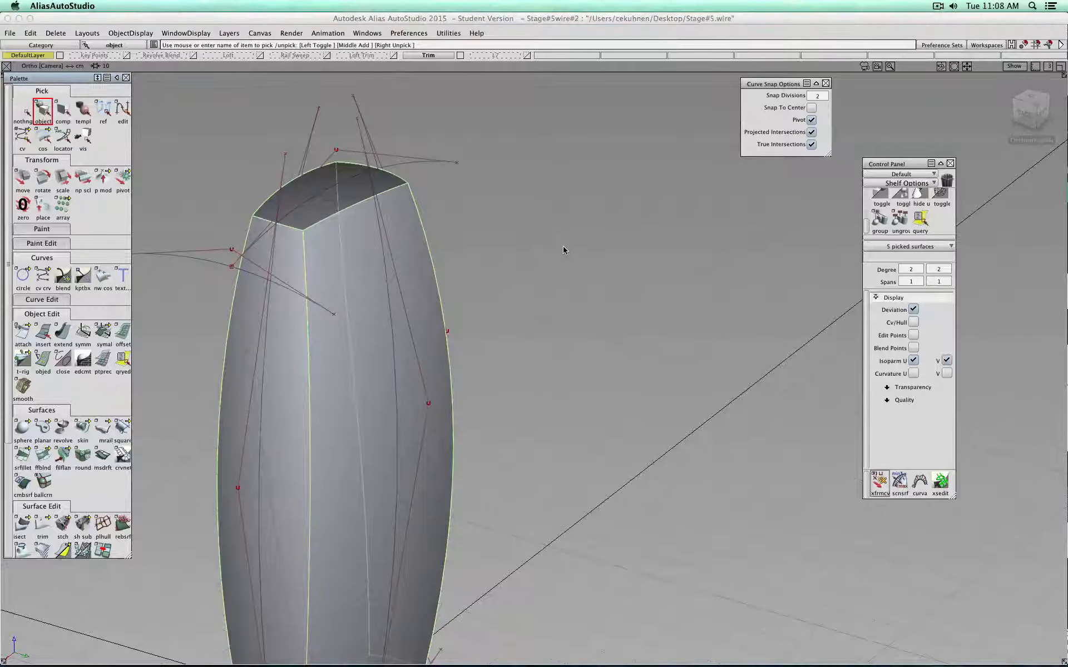
key(super+v)
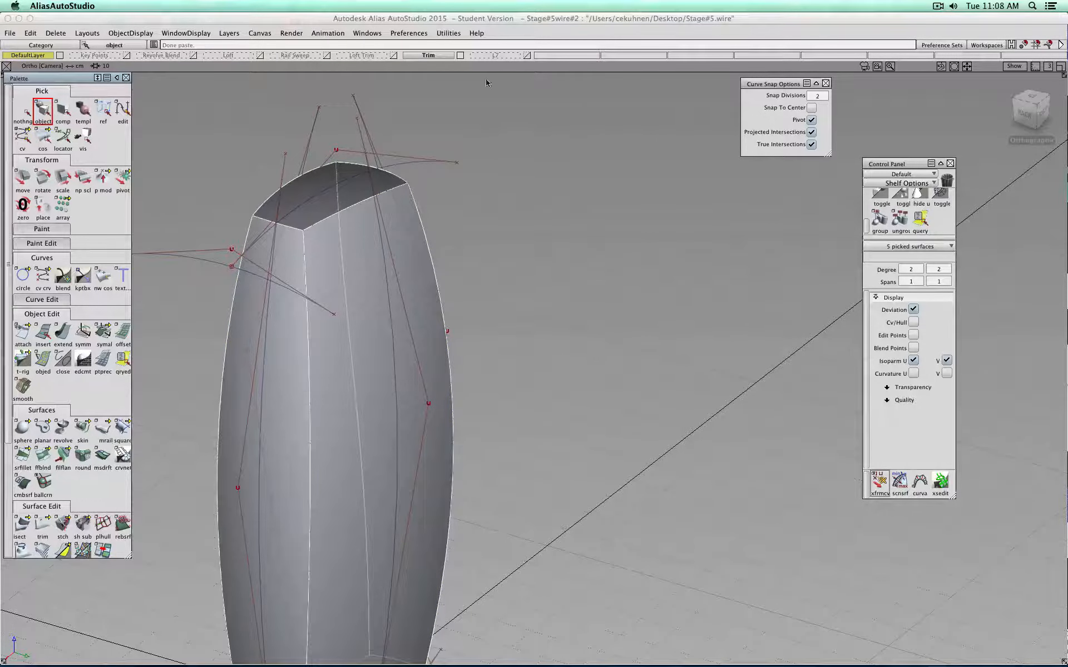
right_click(488, 57)
click(498, 67)
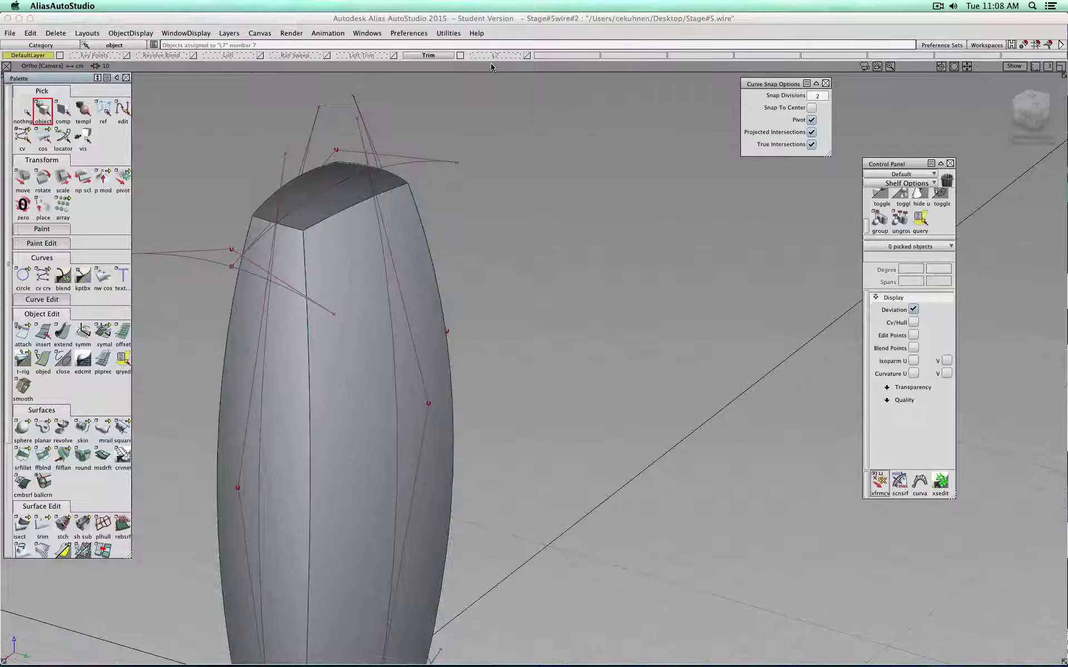
With layers Trim and L7 hidden, assign the five surfaces still visible to the Trim layer, and show L7 again.
click(460, 55)
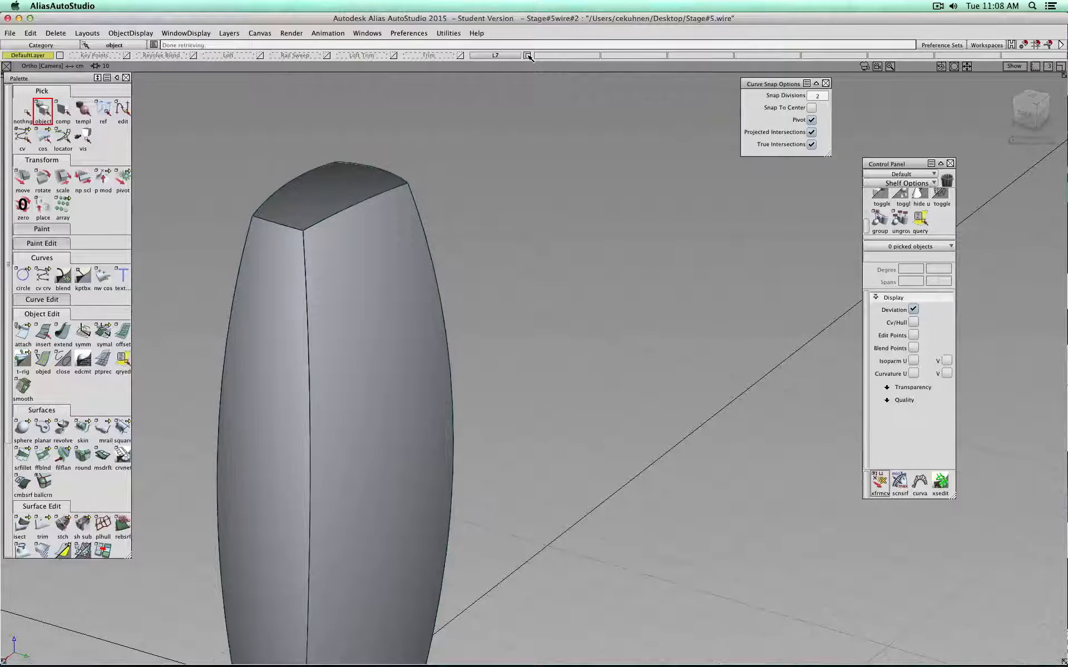
click(19, 115)
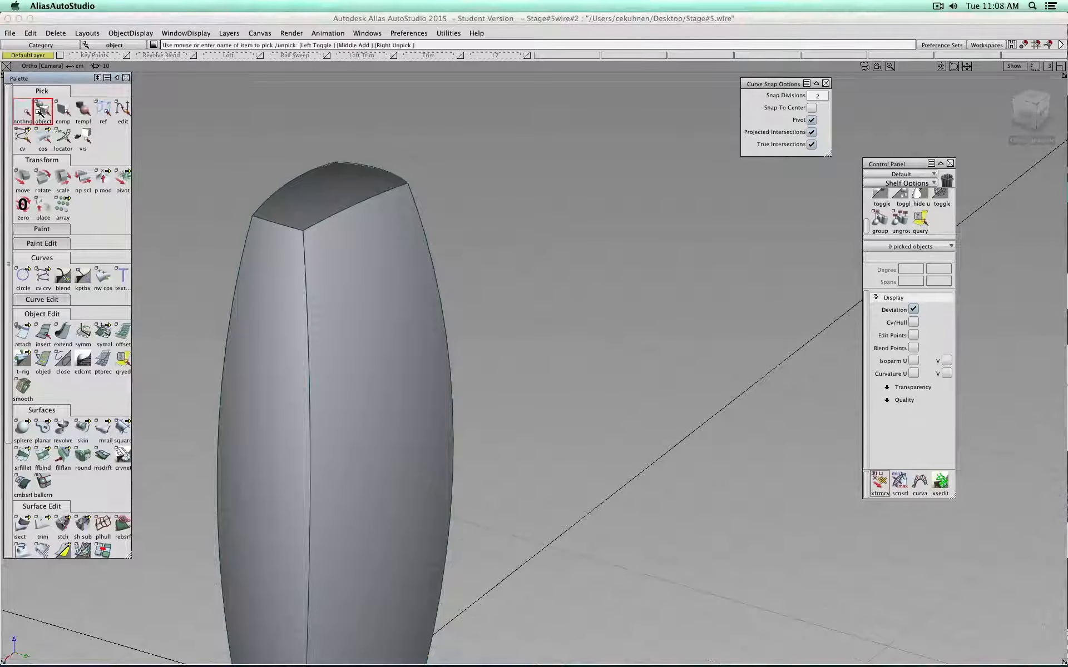
click(269, 259)
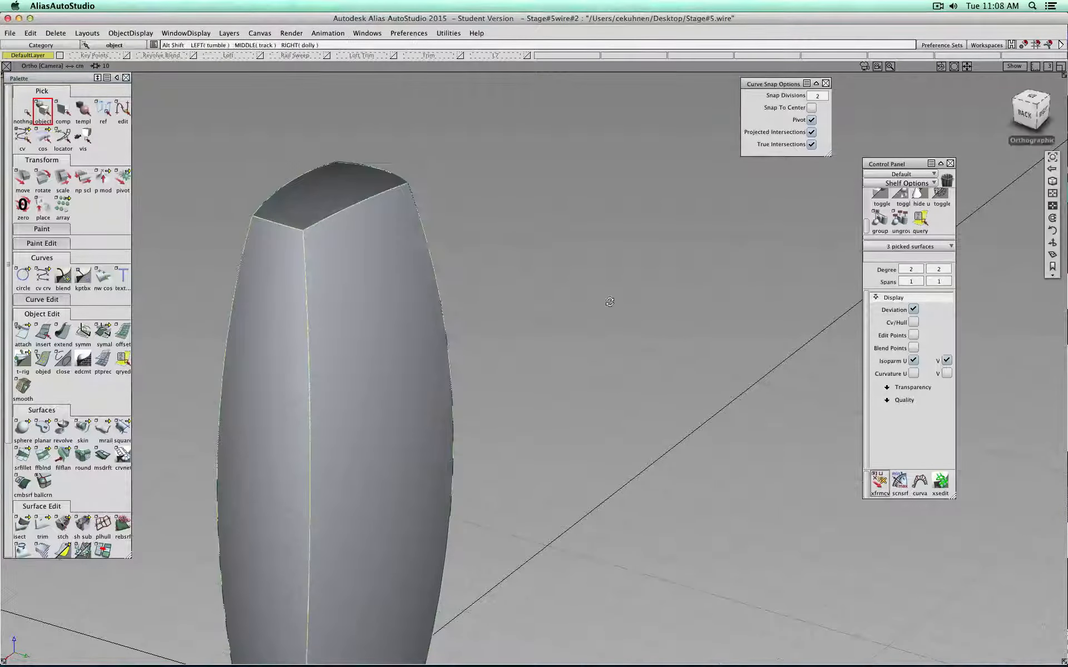
alt+shift+drag(639, 298, 502, 285)
click(567, 275)
alt+shift+drag(632, 267, 267, 276)
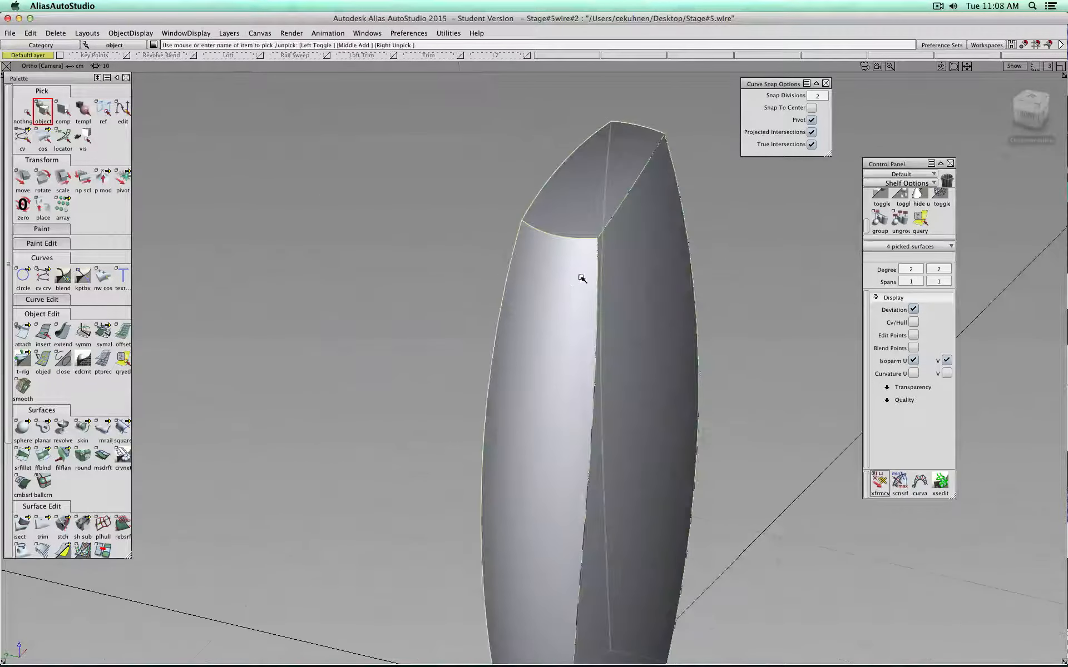
click(668, 267)
right_click(434, 57)
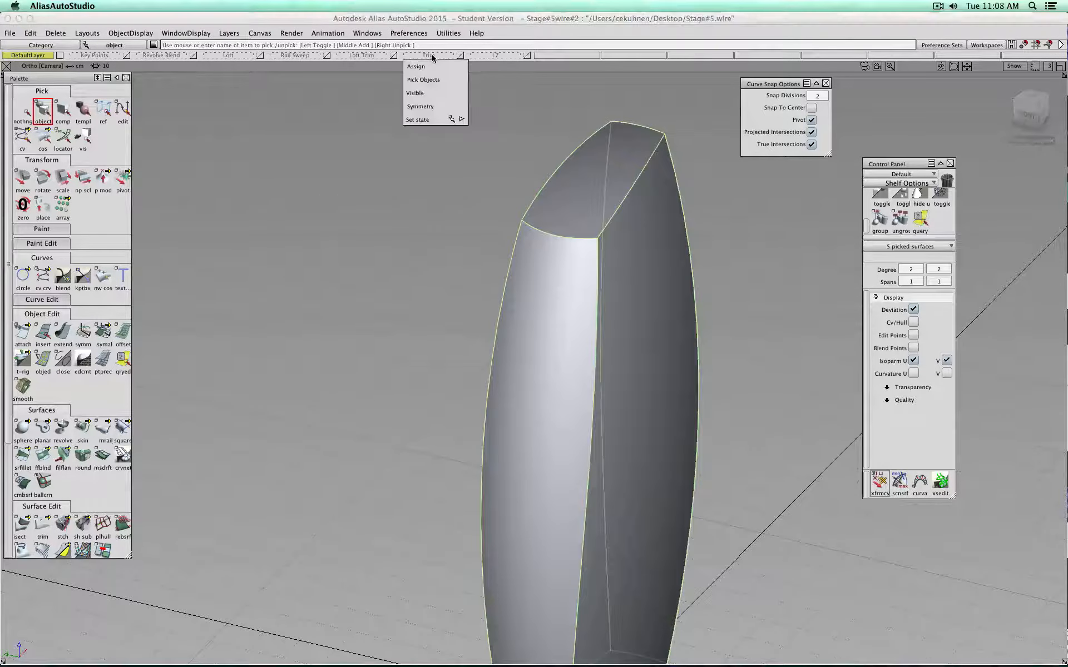
click(447, 65)
click(528, 55)
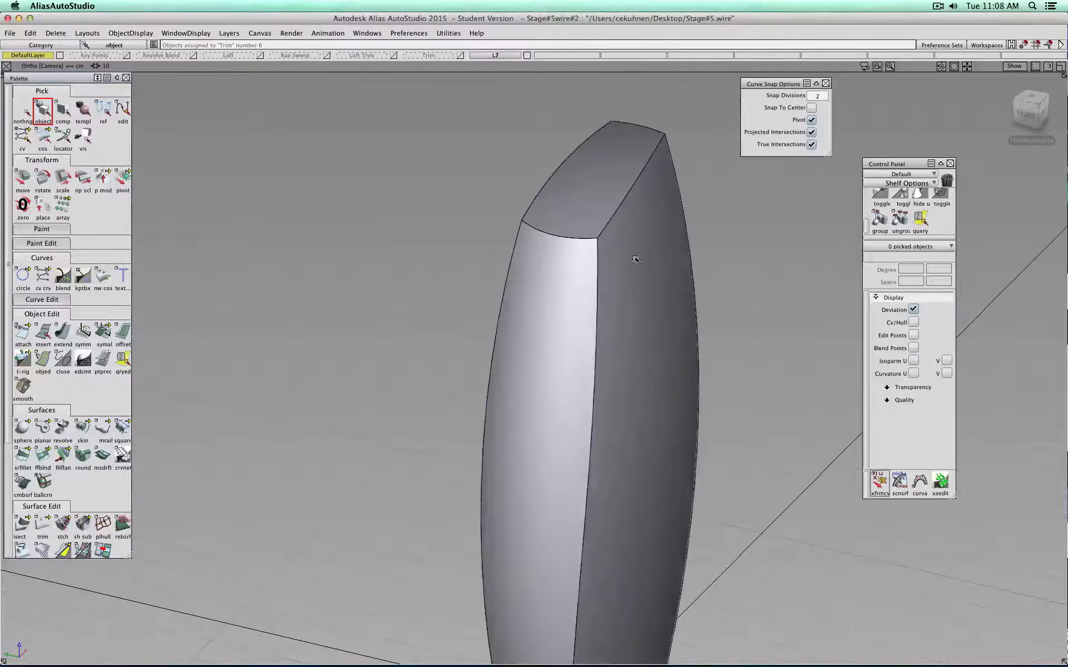
Duplicate the five-surface body on L7 by copy and paste, and space the copies into a row of three separate bodies.
mouse_move(634, 255)
alt+shift+mouse_down()
mouse_move(605, 233)
mouse_move(699, 290)
mouse_move(813, 271)
mouse_move(768, 274)
mouse_move(586, 215)
alt+shift+mouse_up()
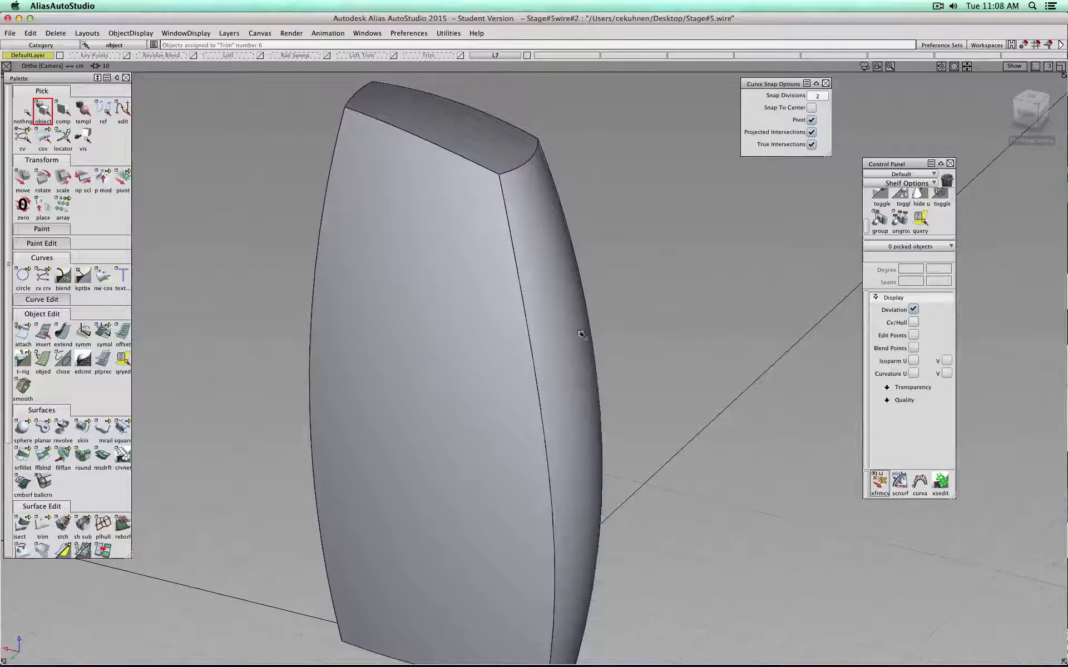
scroll(616, 369, down, 3)
alt+shift+middle_drag(618, 384, 693, 339)
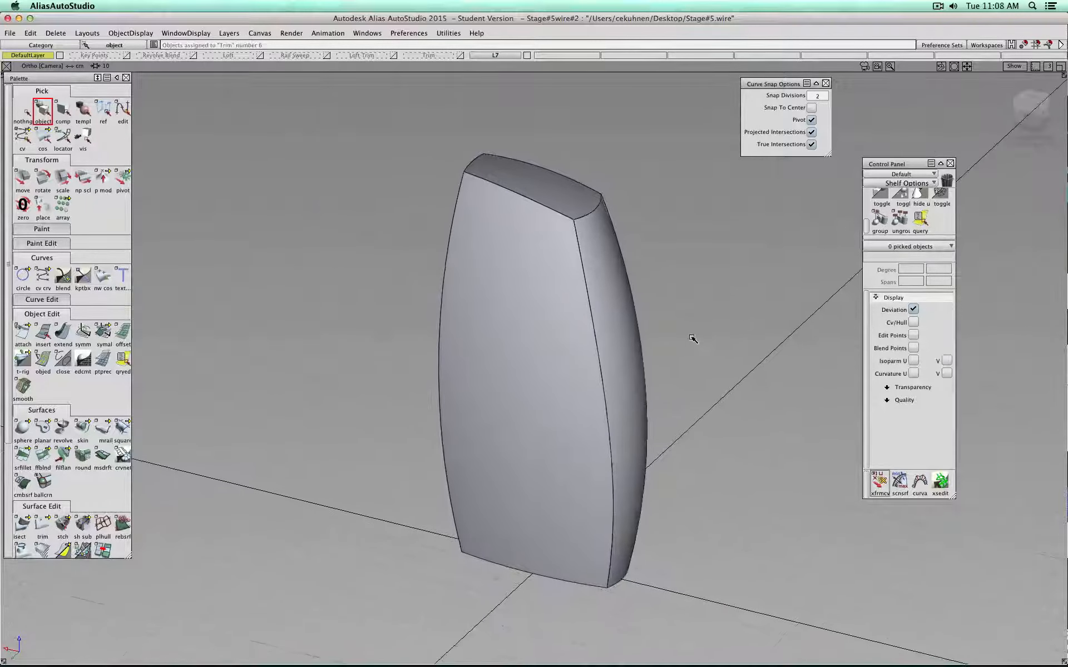
scroll(668, 360, down, 3)
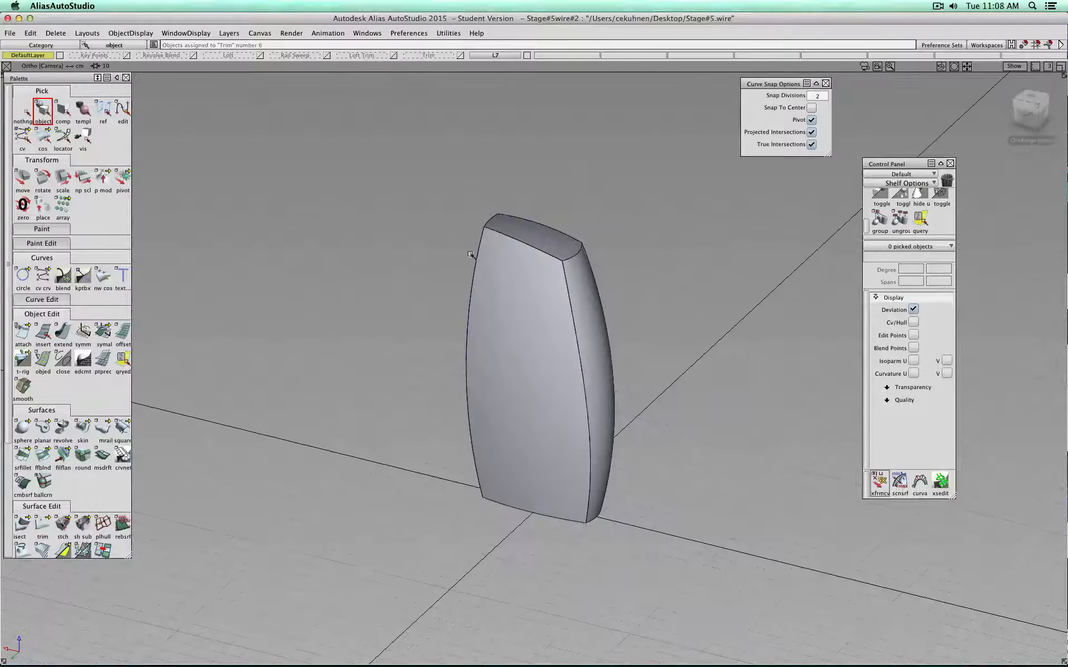
drag(416, 226, 521, 501)
key(super+v)
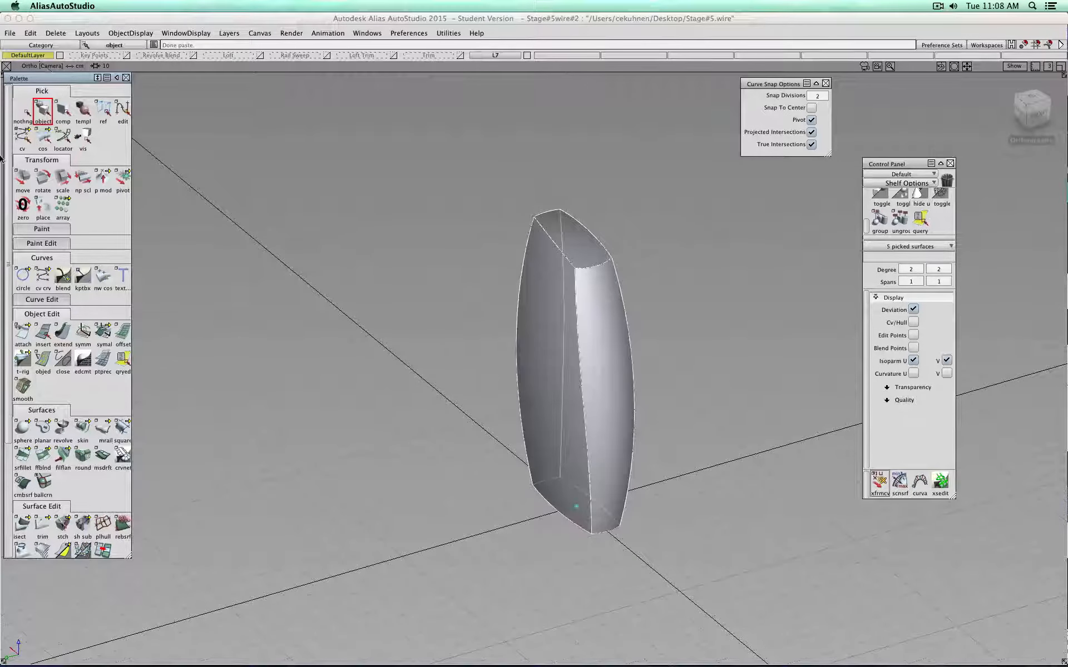
click(23, 177)
middle_drag(498, 508, 160, 582)
alt+shift+drag(591, 523, 452, 531)
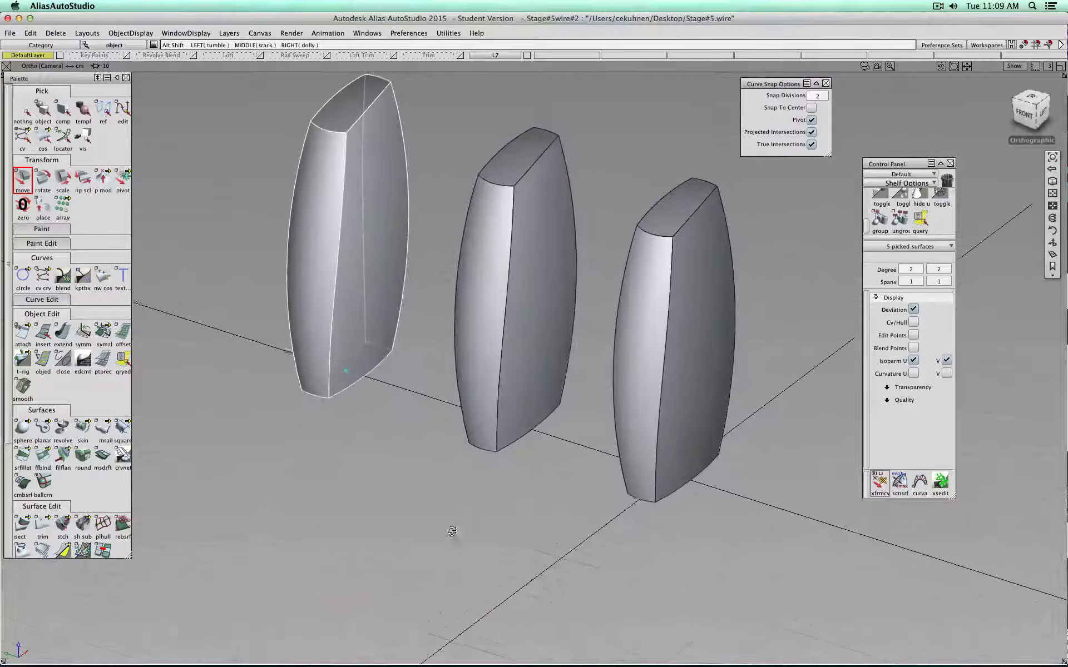
Start a Round on the end body of the row and pick its vertical side edges and upper rim edges.
click(83, 456)
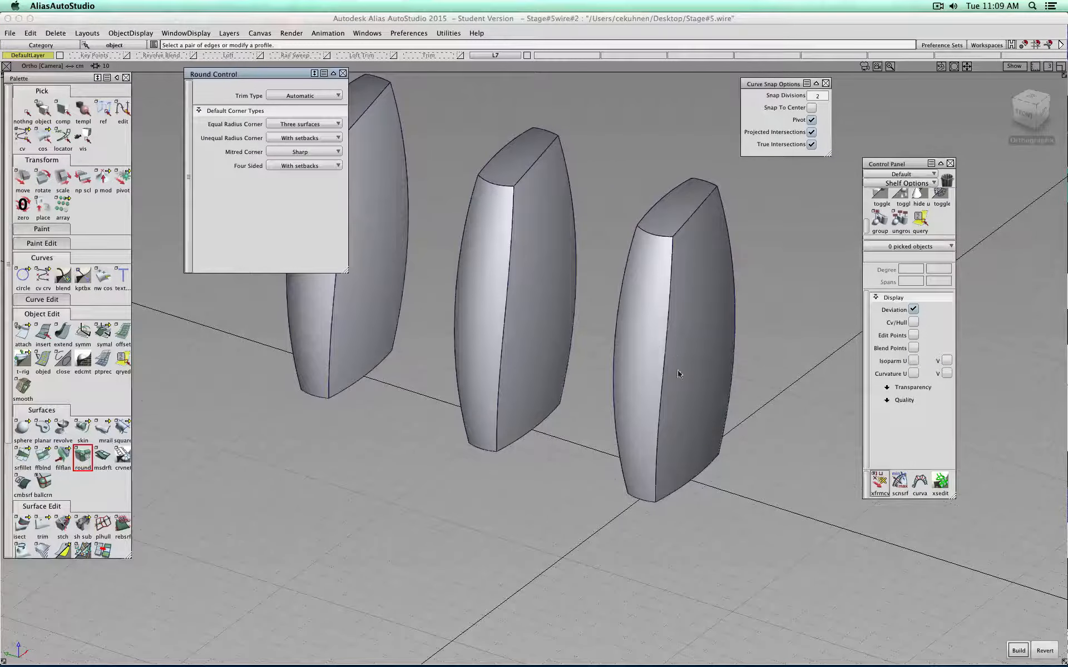
click(669, 342)
click(629, 248)
click(656, 235)
click(703, 199)
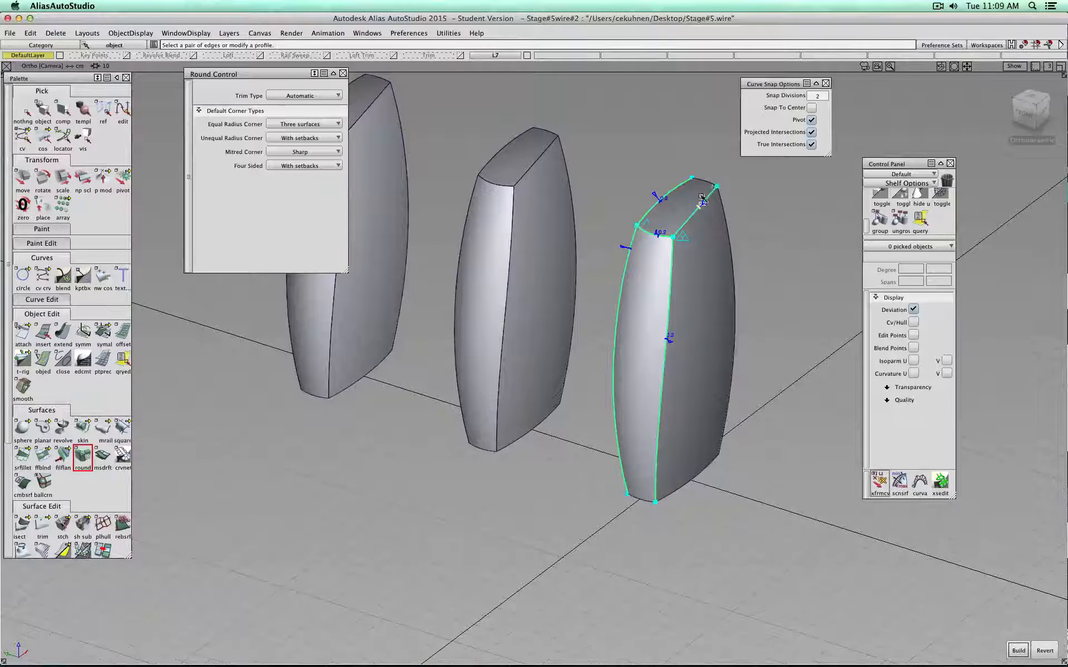
click(720, 199)
click(709, 182)
alt+shift+drag(709, 182, 498, 309)
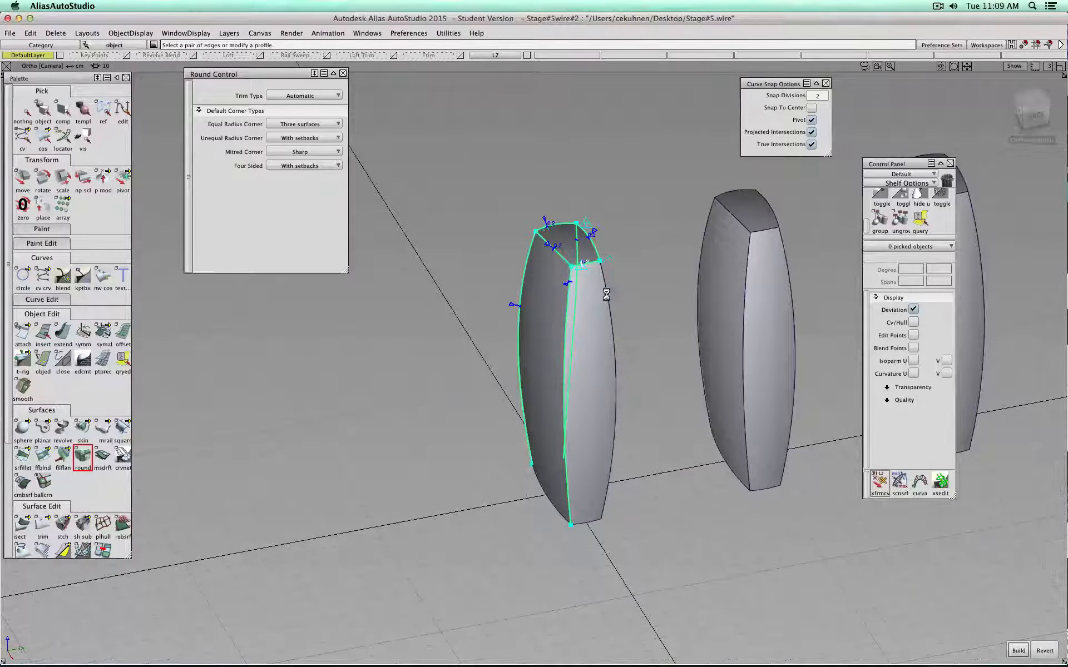
Switch the corner type at the end body's top corners and build the Round.
alt+shift+drag(605, 297, 558, 345)
alt+shift+right_drag(559, 345, 522, 326)
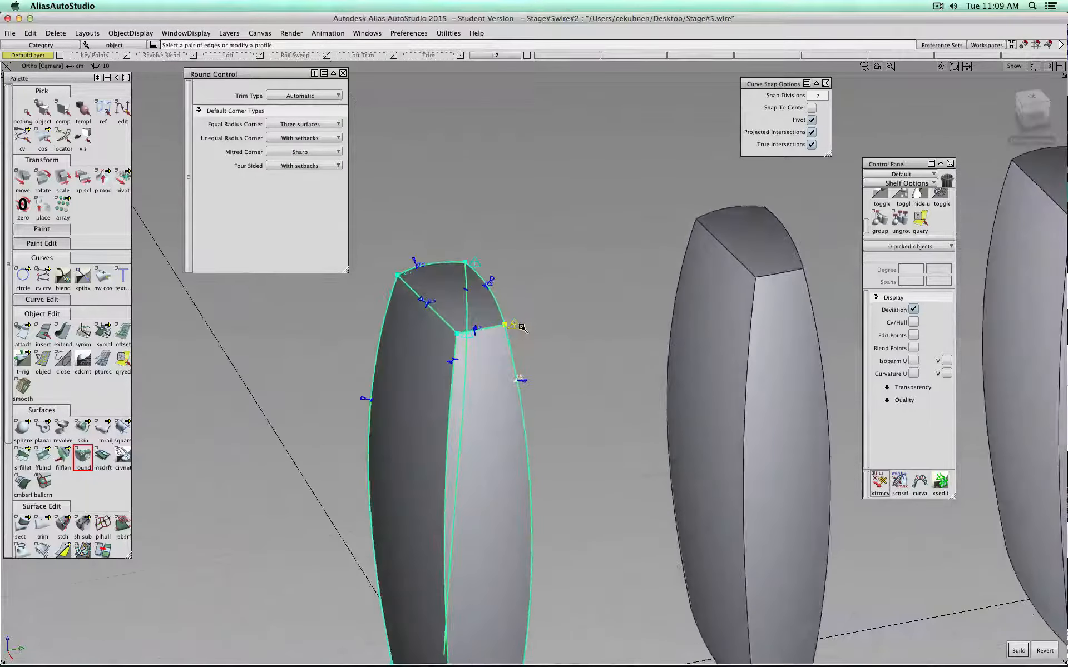
click(516, 325)
alt+shift+drag(473, 267, 496, 310)
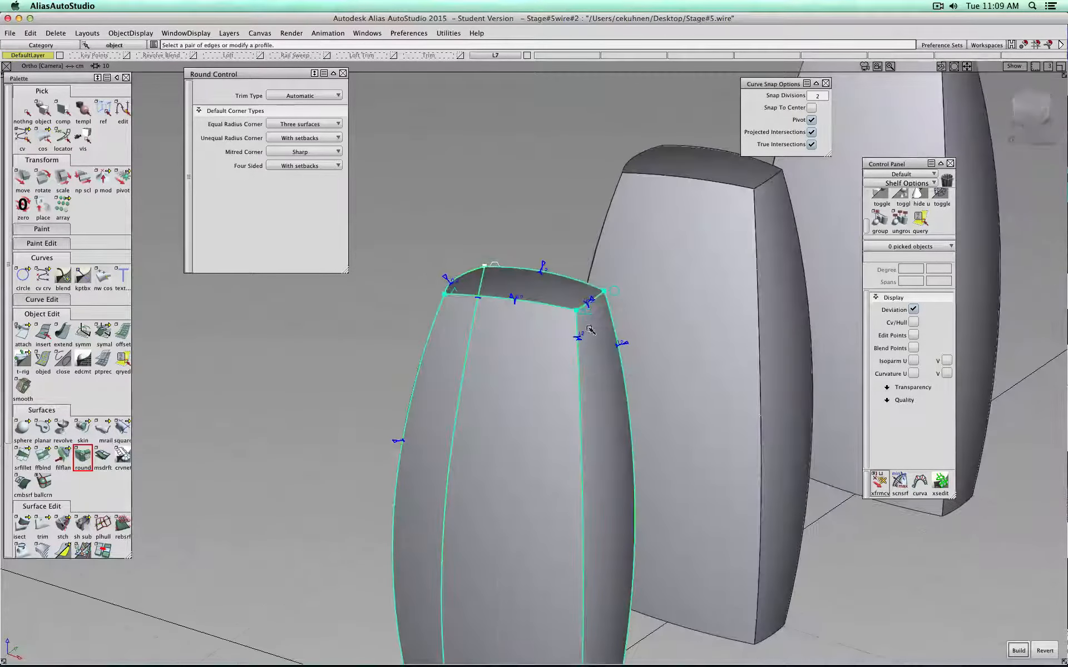
alt+shift+right_drag(471, 278, 437, 260)
click(427, 270)
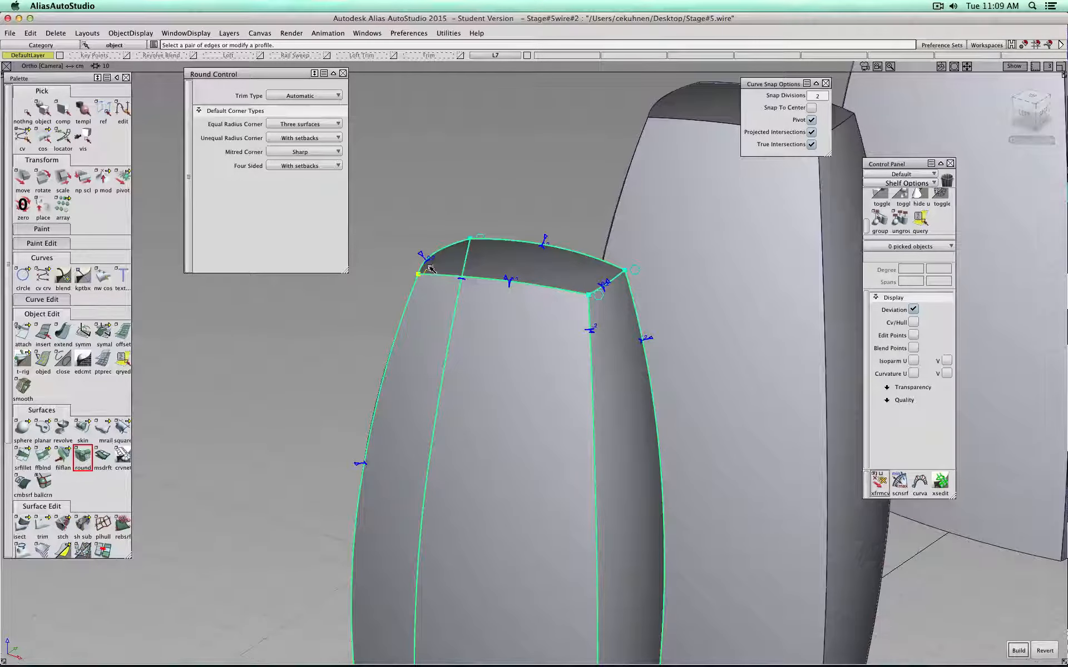
click(1018, 650)
scroll(656, 391, down, 5)
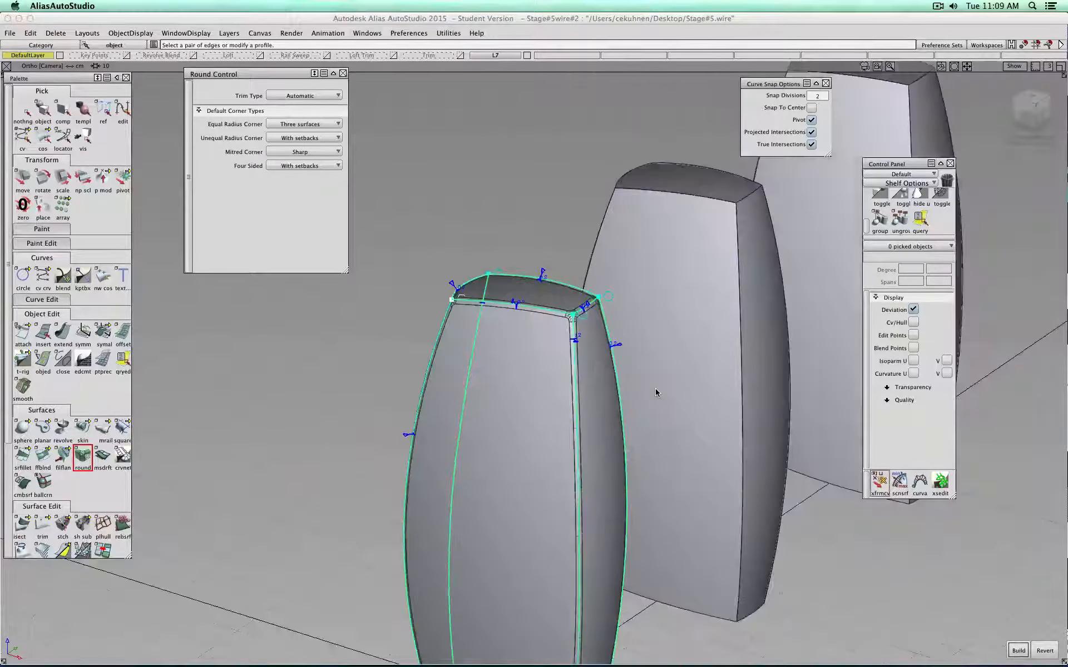
alt+shift+drag(667, 345, 507, 353)
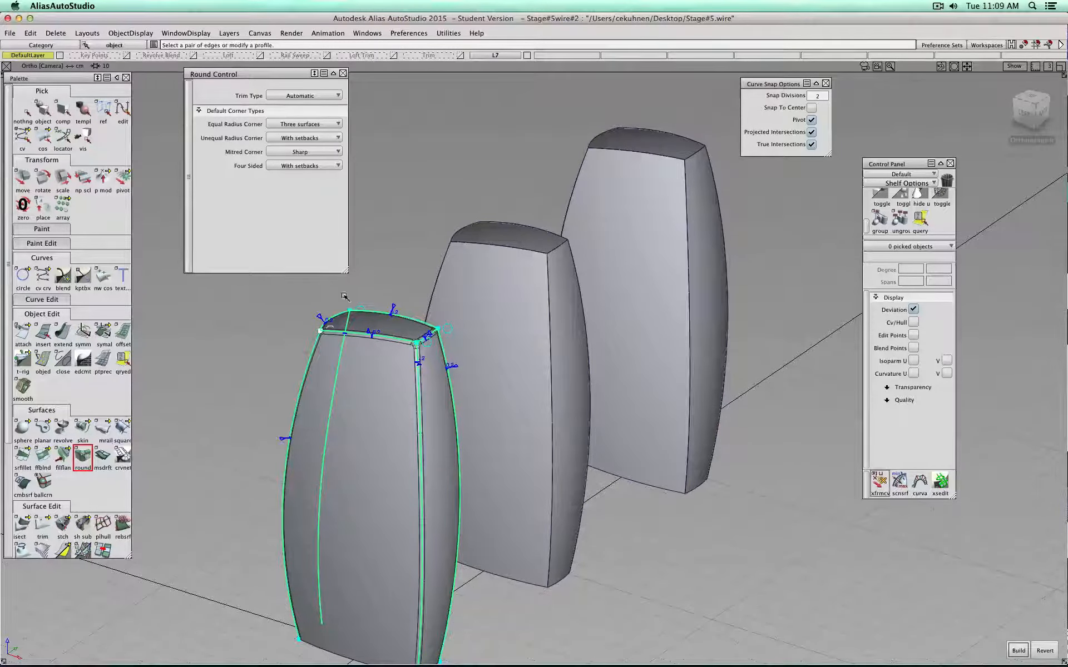
Start a new Round on the middle body's four vertical edges with a larger radius than on the first body.
click(43, 110)
click(82, 455)
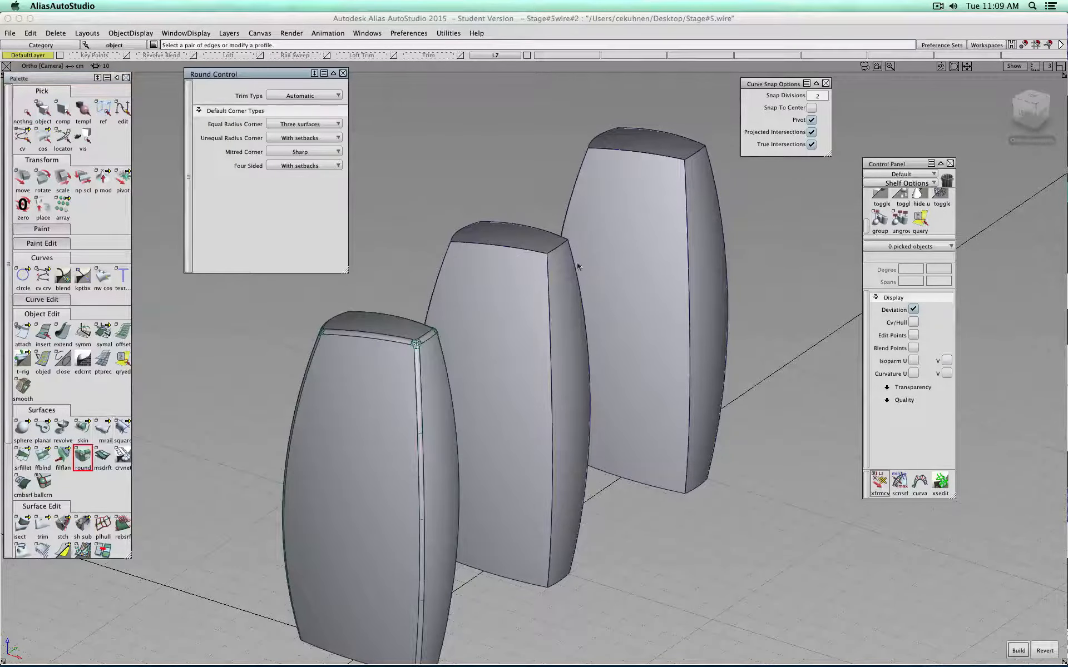
click(549, 285)
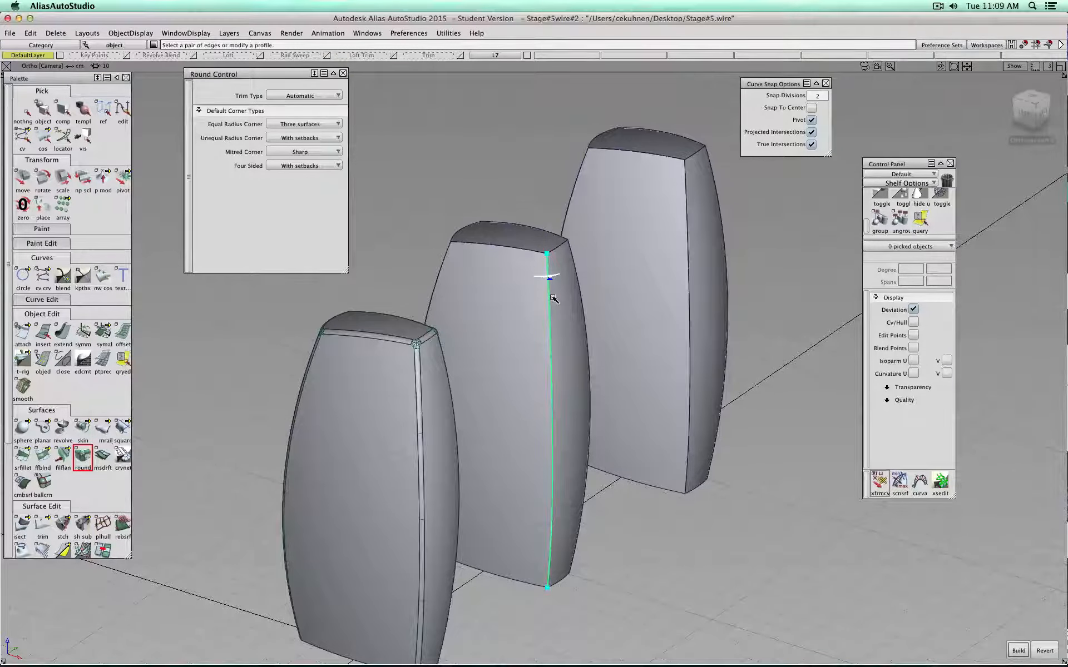
click(576, 288)
click(447, 266)
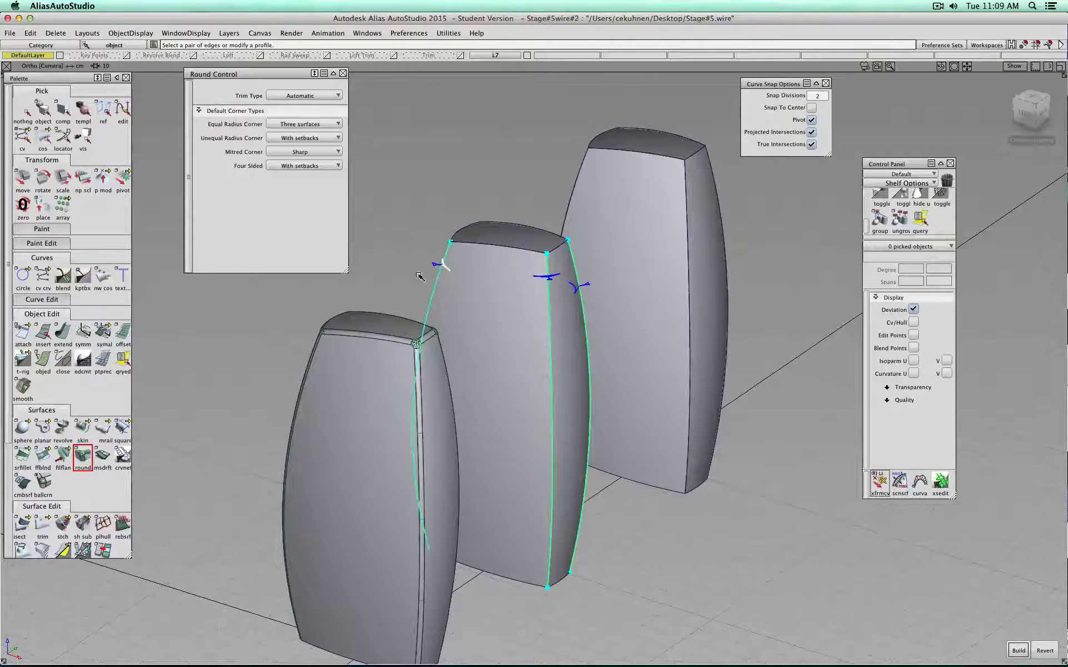
alt+shift+drag(349, 312, 1039, 412)
alt+shift+drag(513, 484, 604, 417)
click(605, 416)
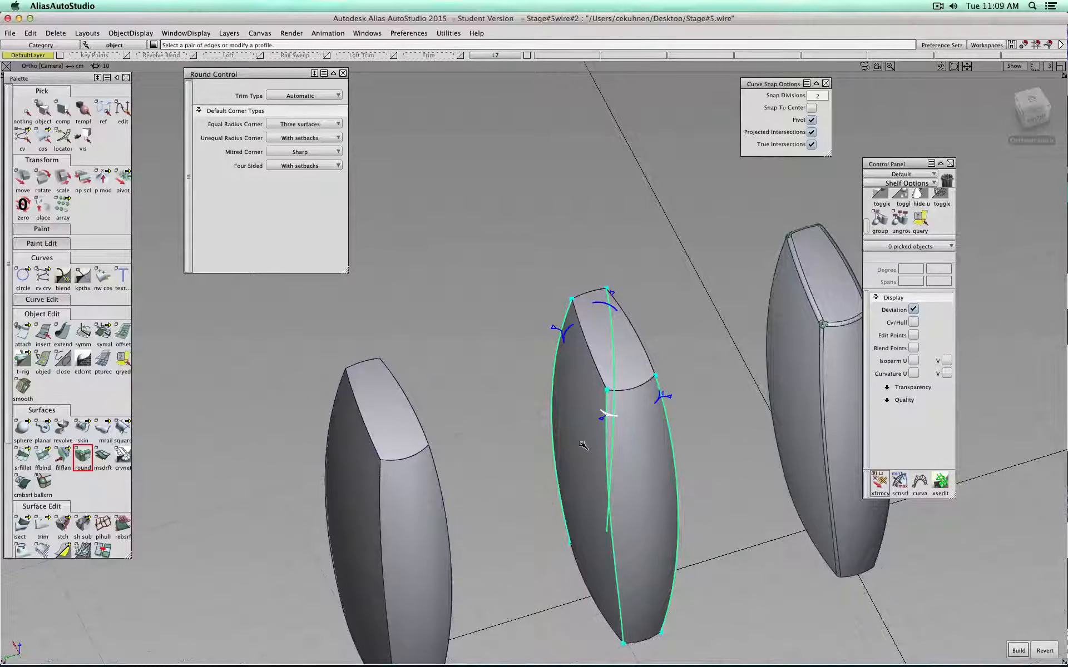
Add the four upper rim edges of the middle body to the Round and build it.
click(634, 389)
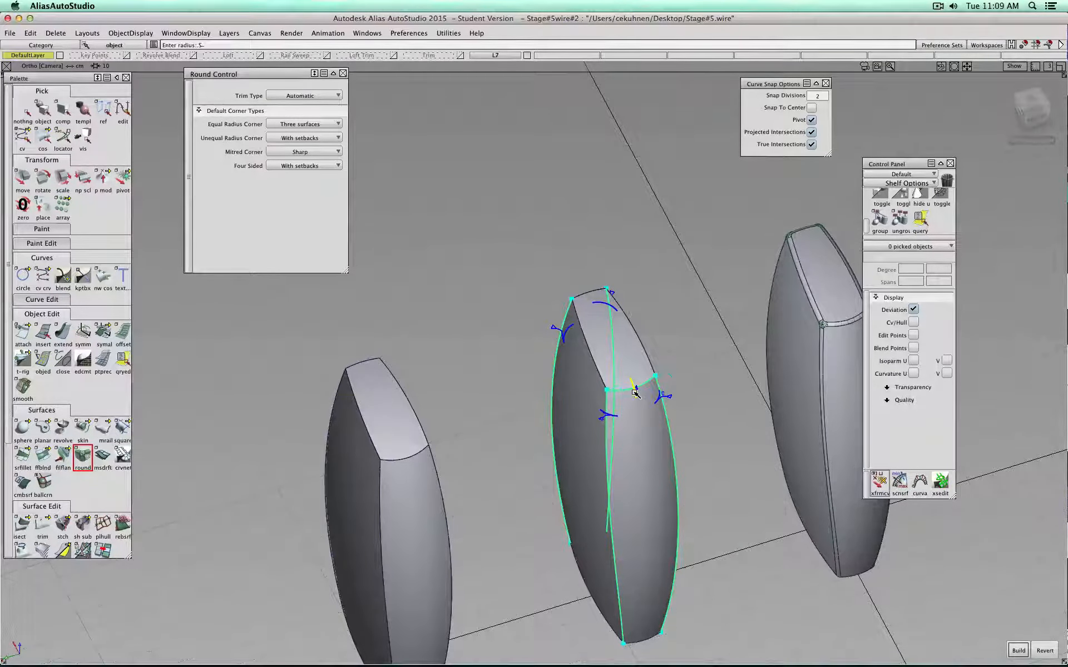
alt+shift+drag(640, 386, 704, 277)
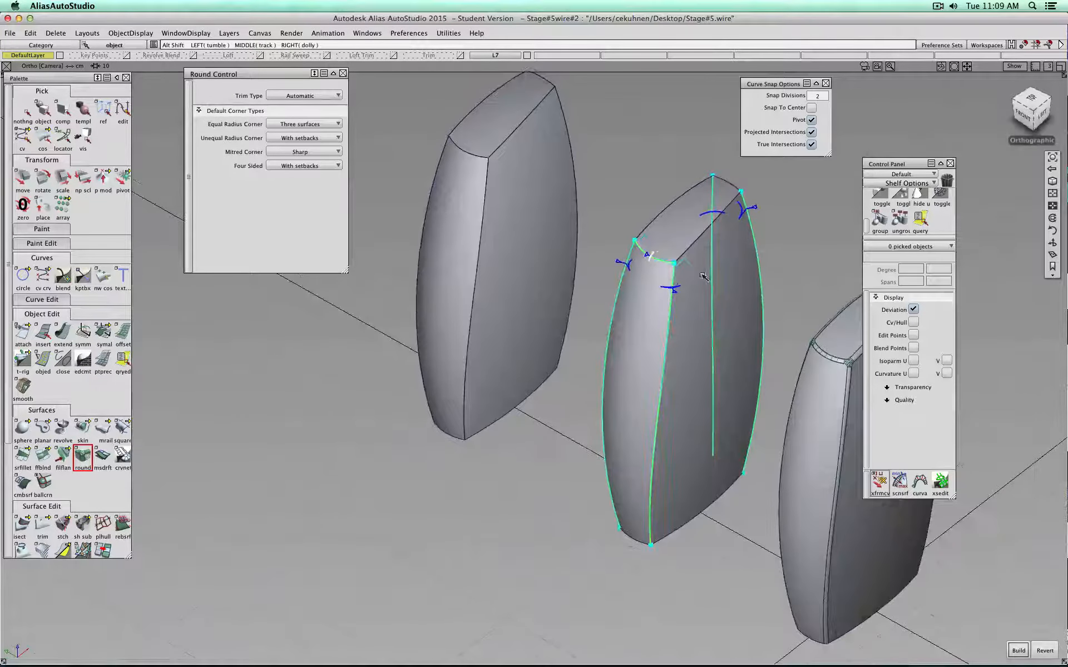
alt+shift+middle_drag(703, 277, 539, 410)
alt+shift+right_drag(539, 410, 528, 408)
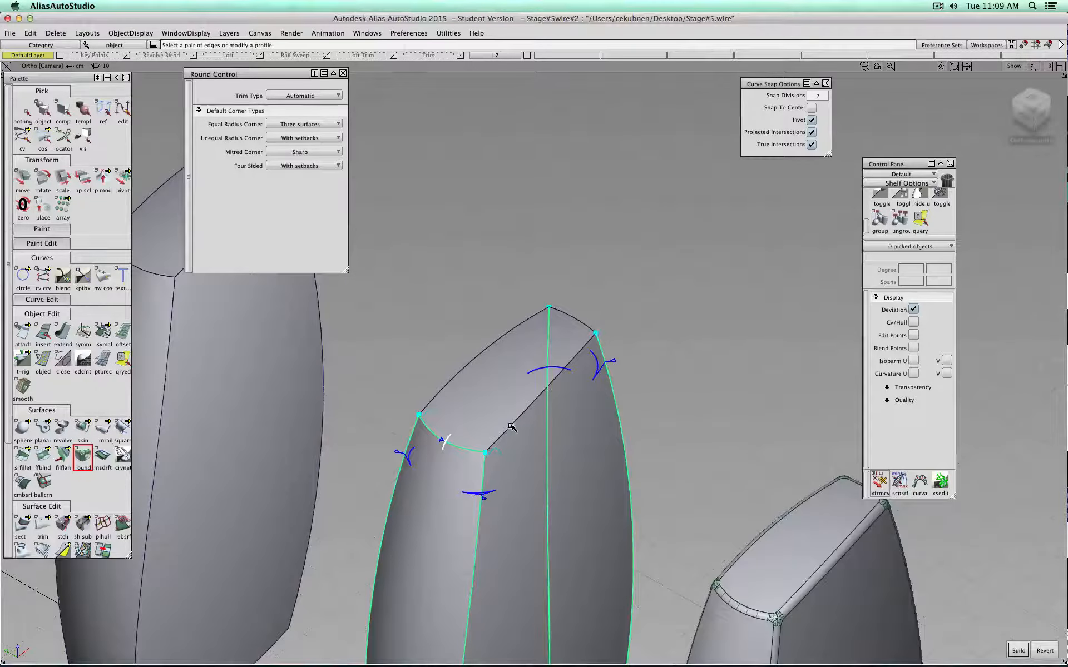
click(512, 426)
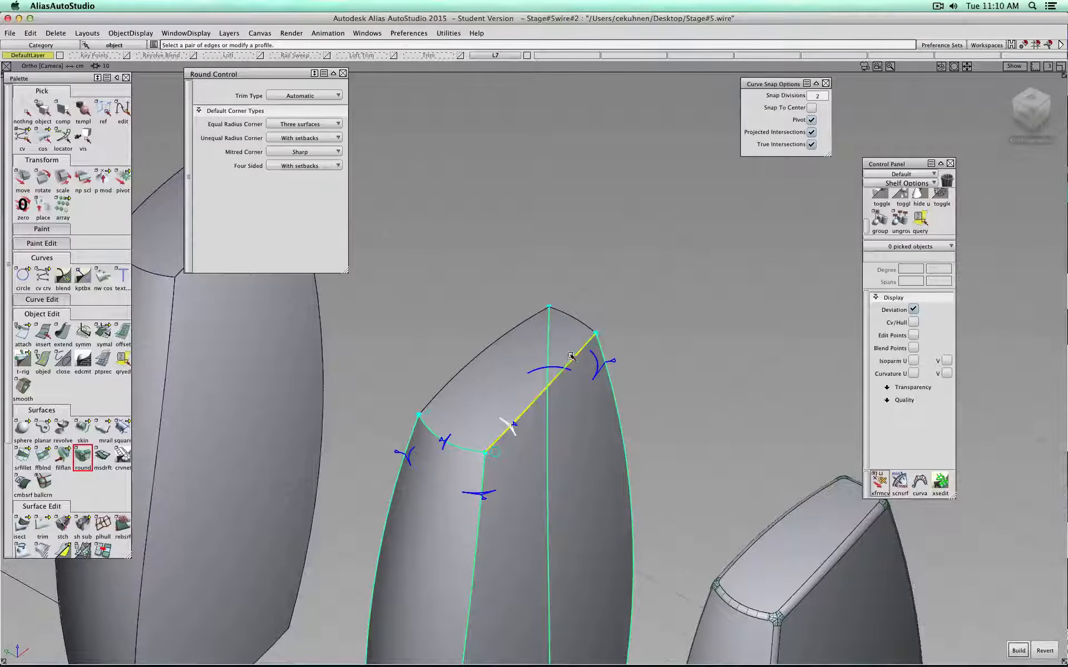
click(578, 323)
click(496, 342)
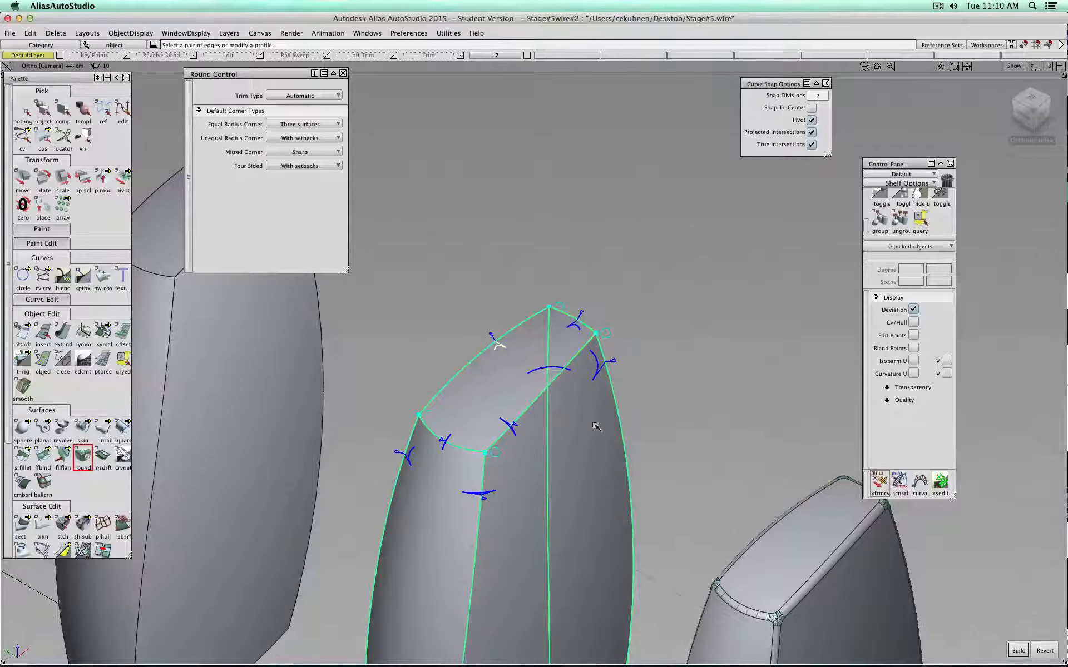
click(1016, 649)
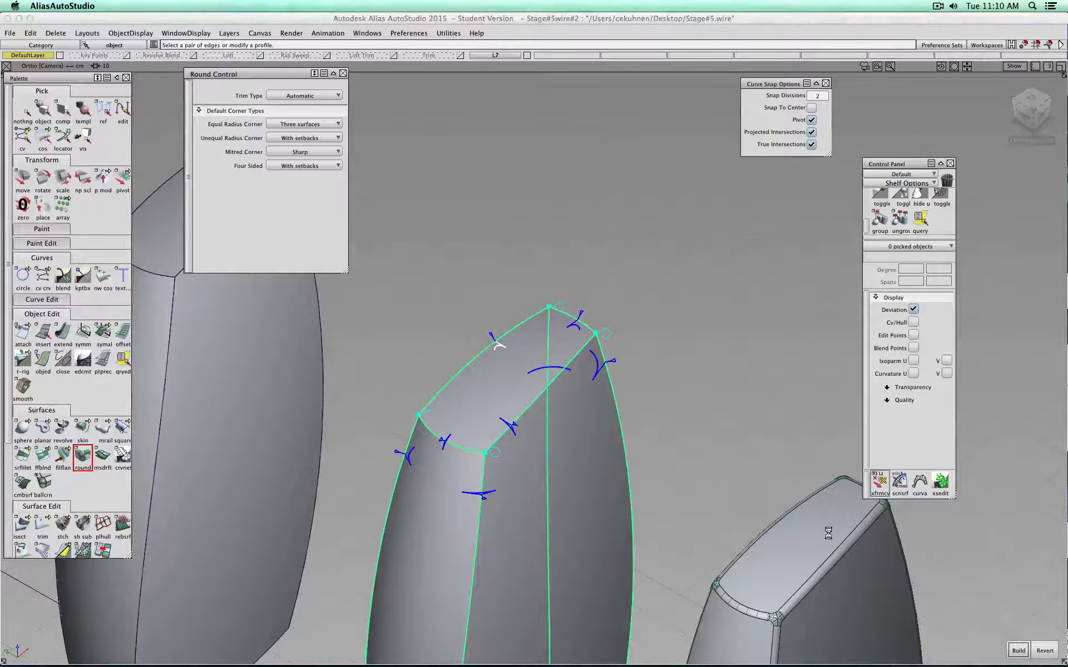
Set the radius on the middle body's two front vertical edges to 0.5 and rebuild the Round.
alt+shift+drag(669, 384, 499, 342)
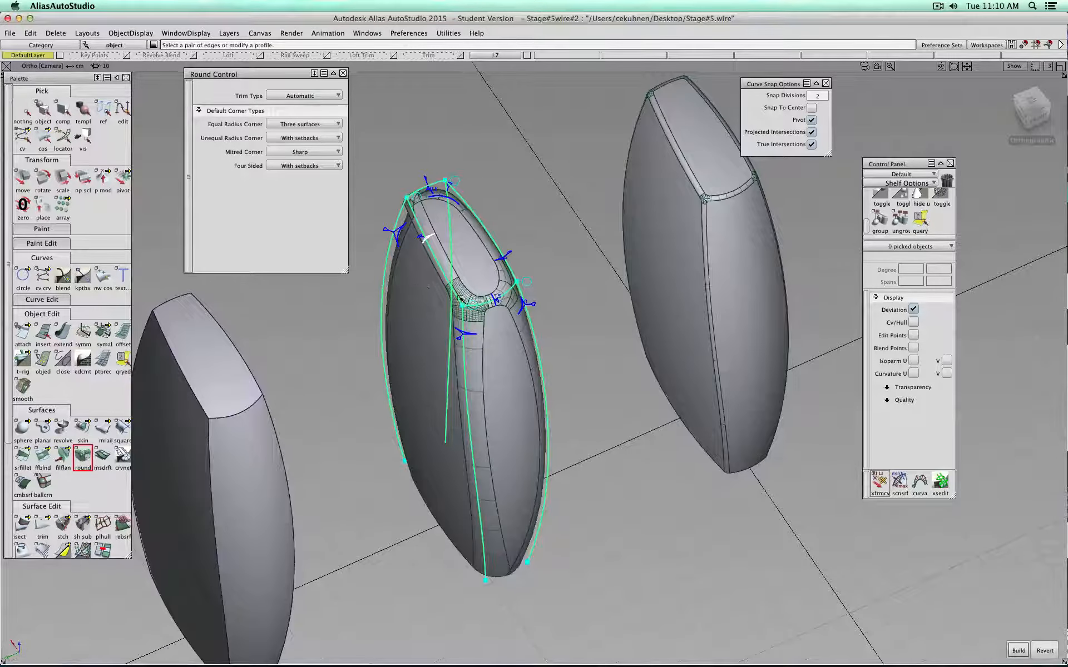
click(468, 334)
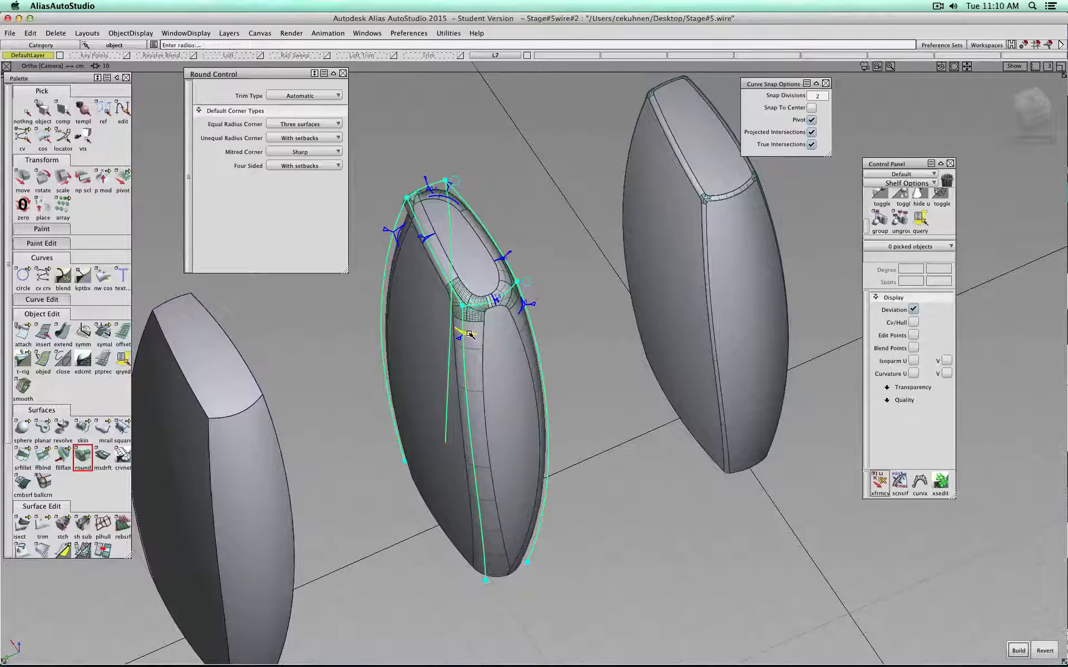
click(521, 310)
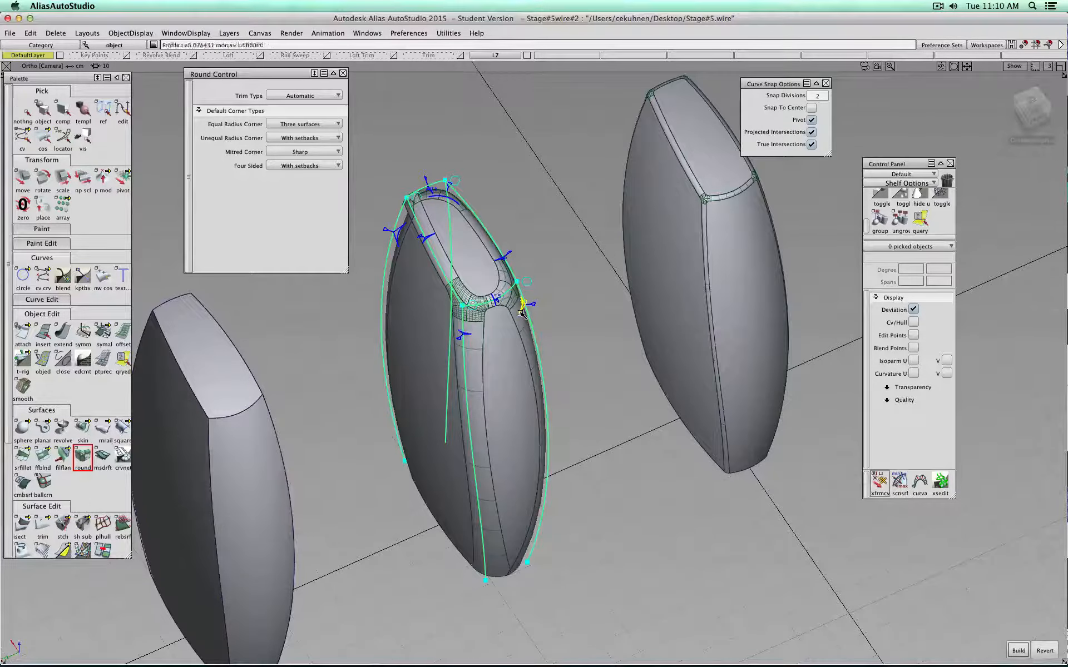
text(.5)
key(Return)
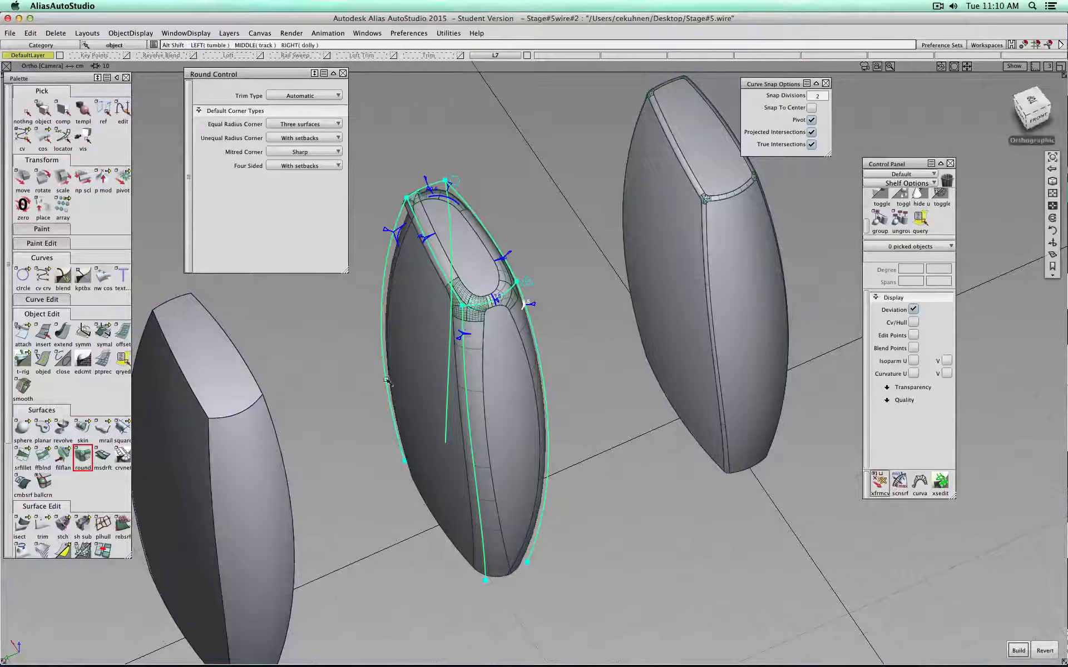
click(1018, 655)
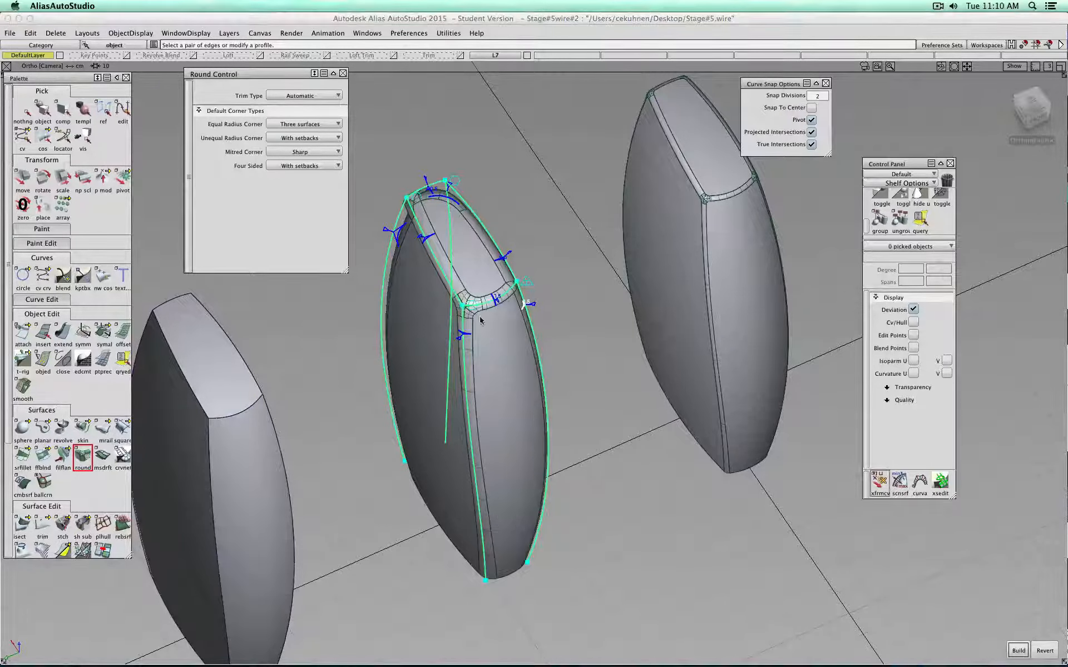
Slide the radius handles on the middle body's two front vertical edges down to their lower ends and rebuild the Round.
alt+shift+drag(499, 306, 1065, 388)
alt+shift+middle_drag(773, 383, 646, 319)
drag(594, 298, 576, 447)
drag(585, 552, 586, 551)
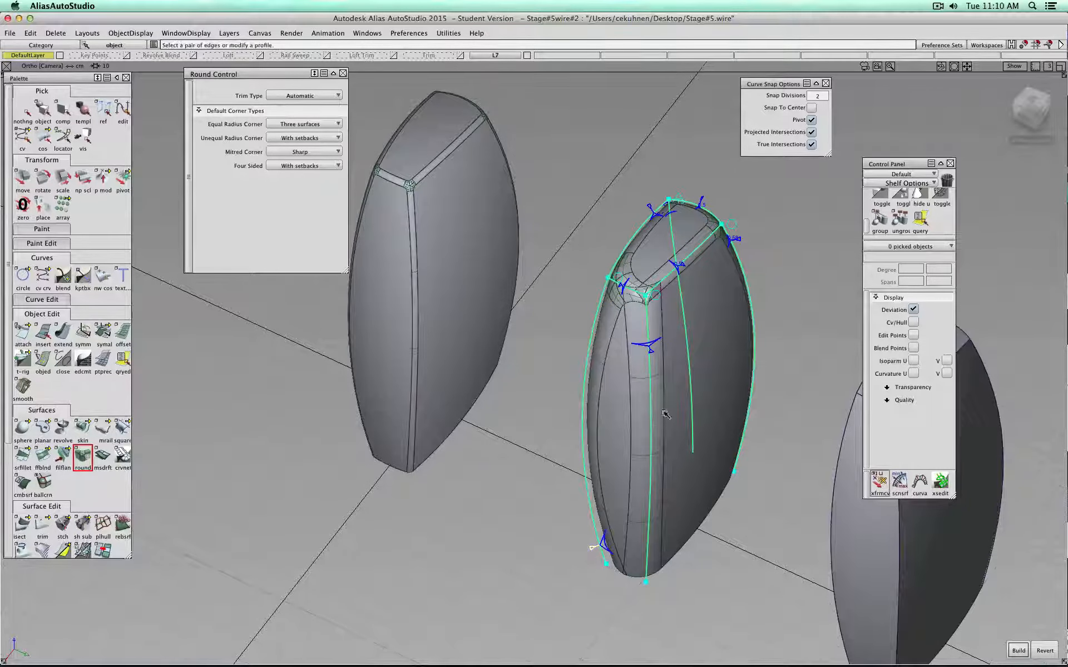
drag(652, 352, 653, 409)
drag(654, 568, 656, 565)
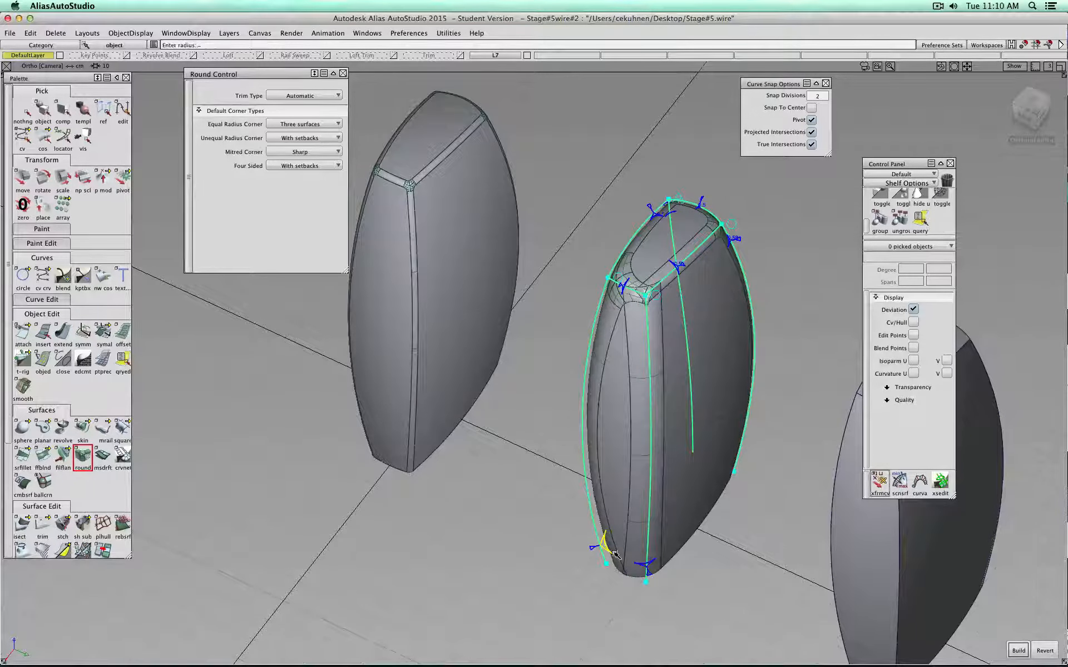
click(1018, 651)
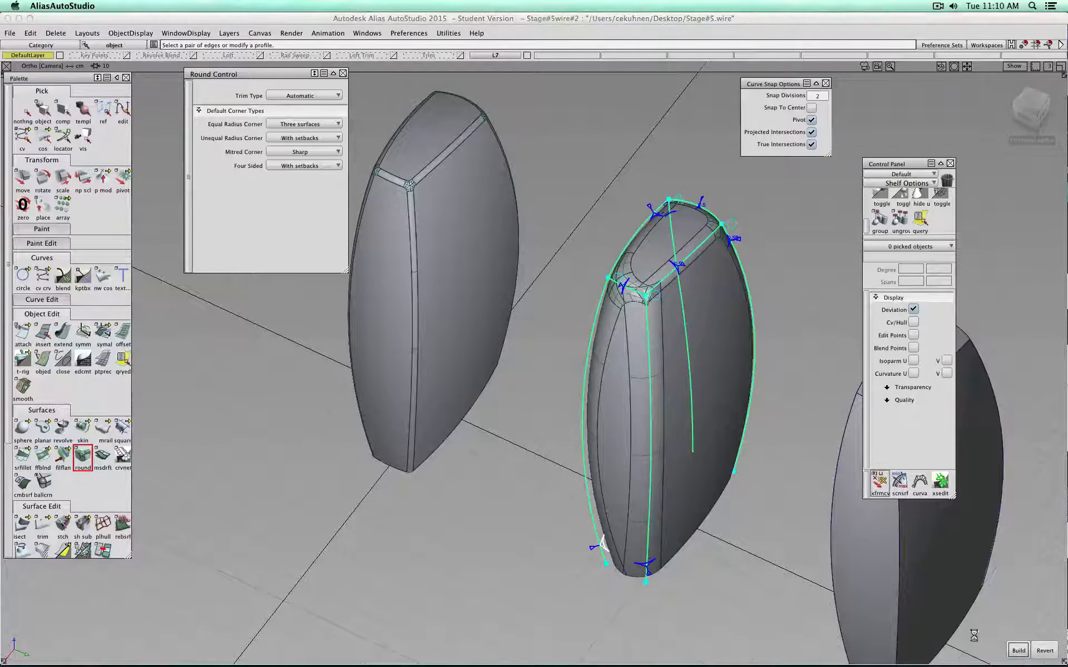
Change the radius on the short front rim edge between the middle body's two upper corners and rebuild the Round.
alt+shift+drag(596, 420, 610, 386)
alt+shift+middle_drag(610, 387, 495, 486)
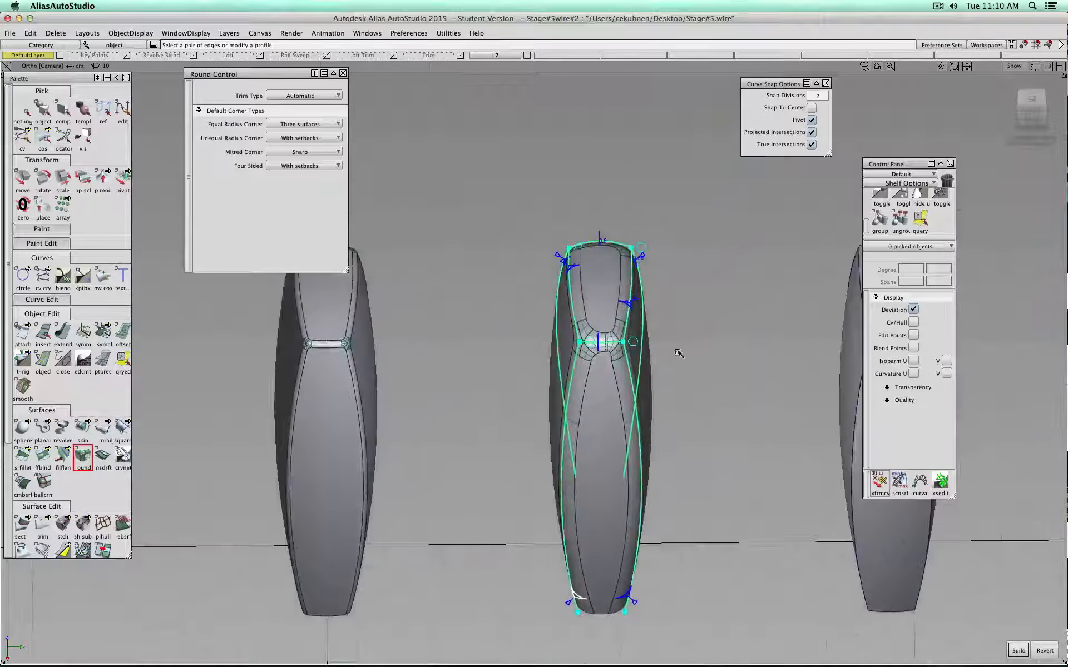
alt+shift+right_drag(494, 486, 670, 325)
drag(640, 342, 642, 343)
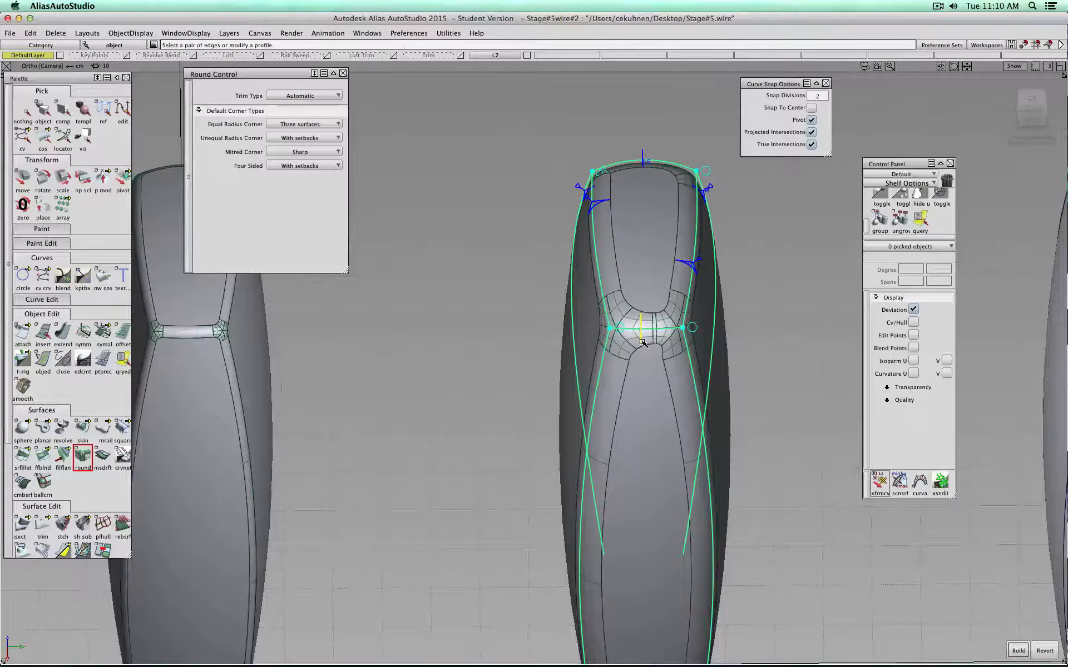
key(Return)
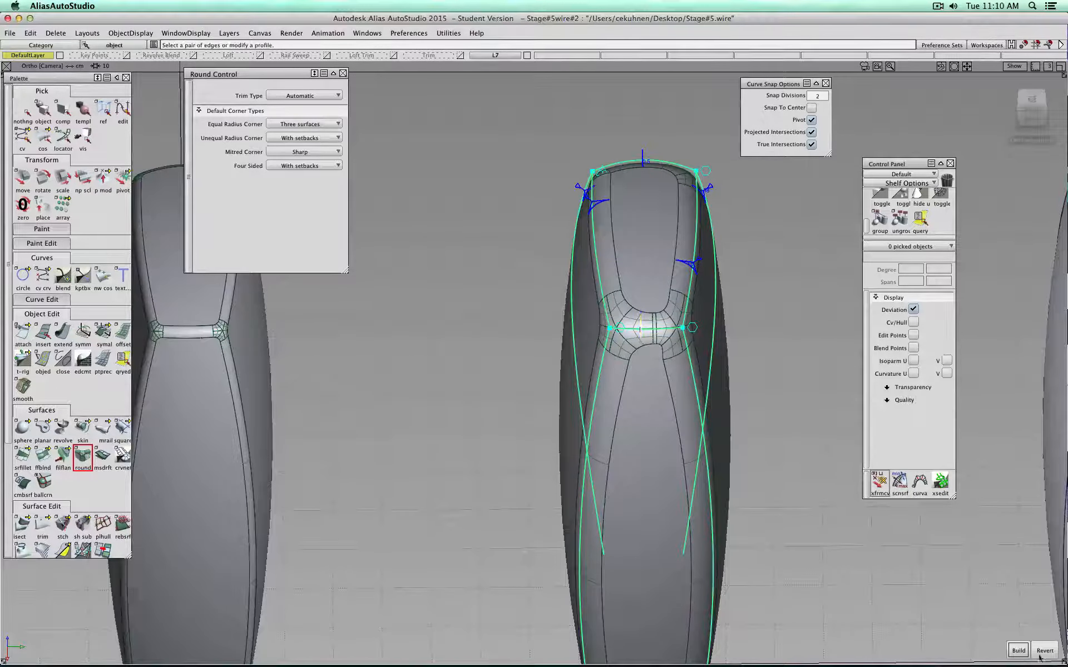
click(1019, 651)
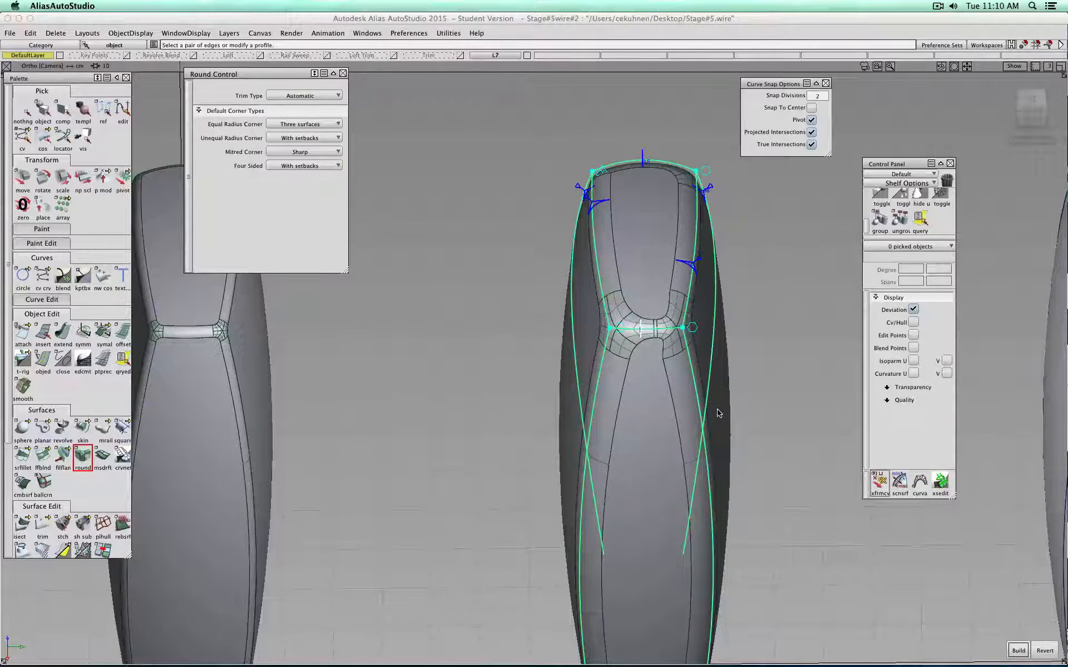
Set the radius at the lower ends of the middle body's two front vertical edges to 0.4, rebuild the Round and close it.
alt+shift+right_drag(779, 367, 731, 369)
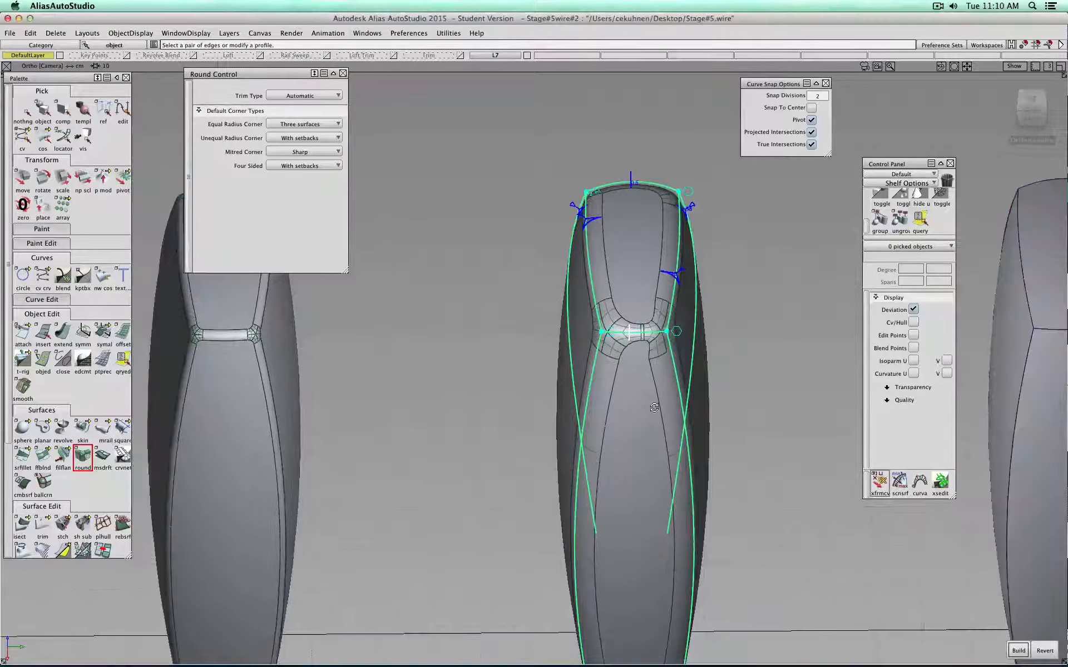
alt+shift+drag(654, 408, 569, 361)
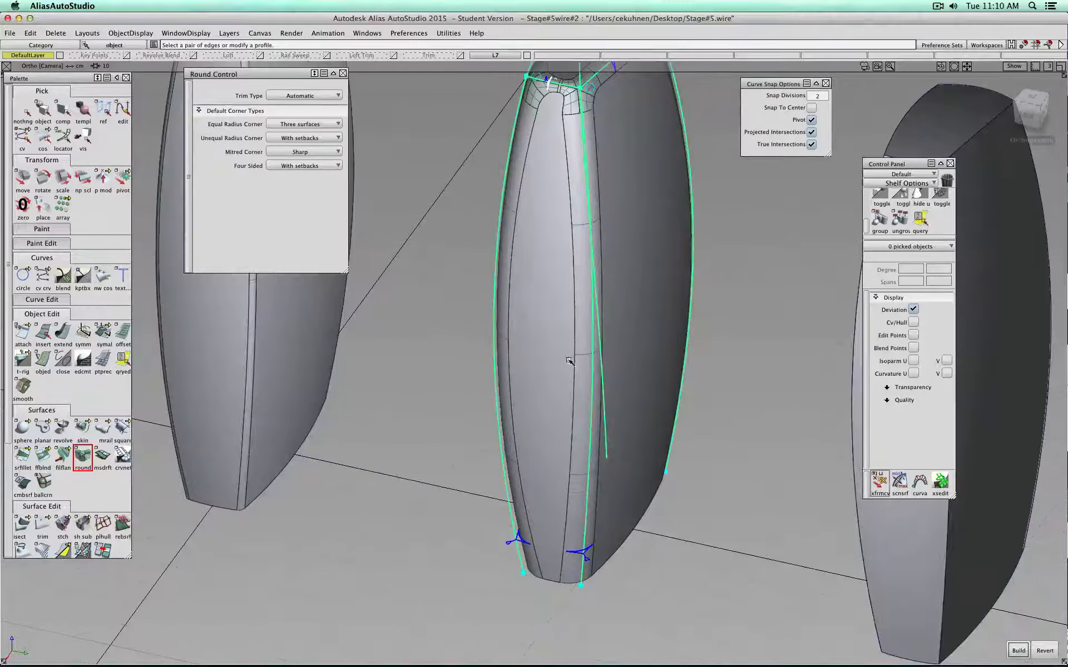
text(.4)
key(Return)
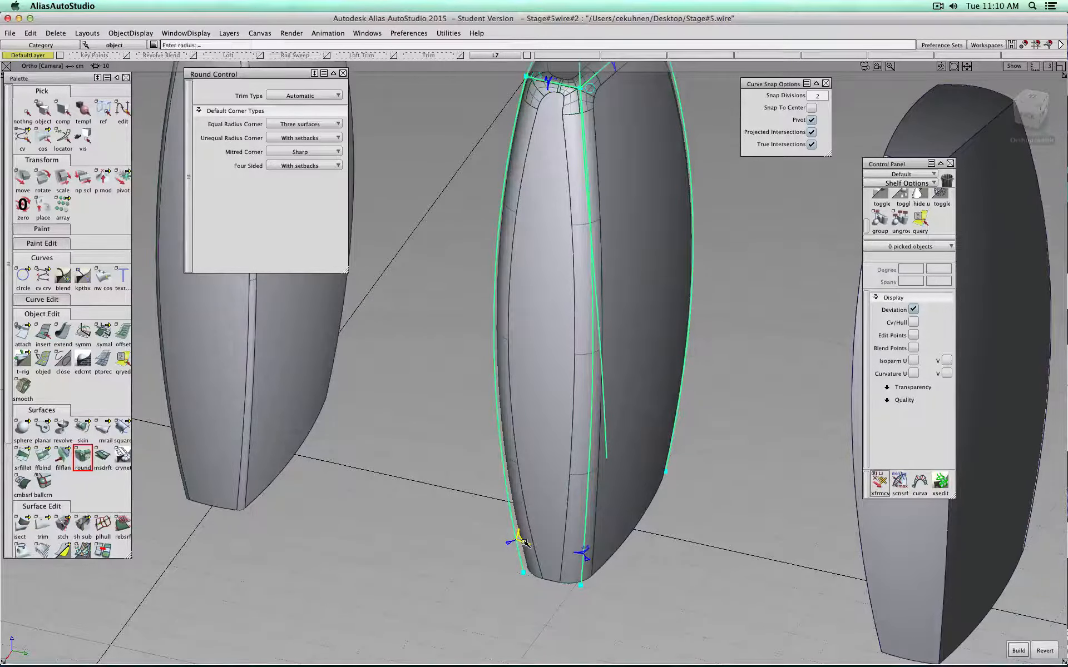
click(1017, 651)
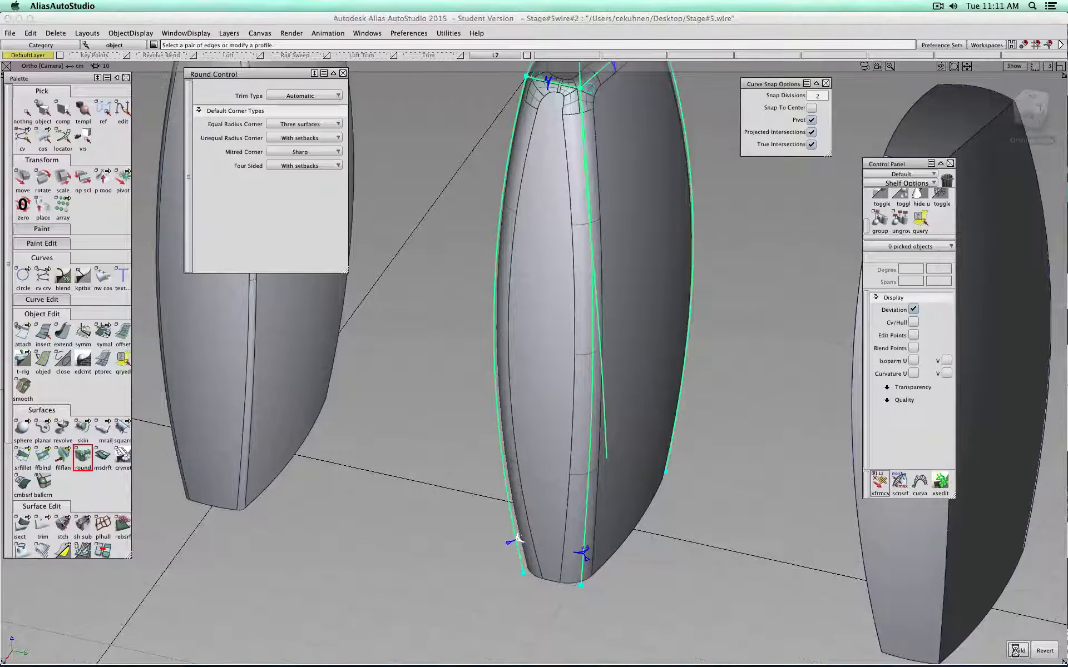
alt+shift+drag(536, 306, 700, 305)
alt+shift+middle_drag(700, 304, 640, 491)
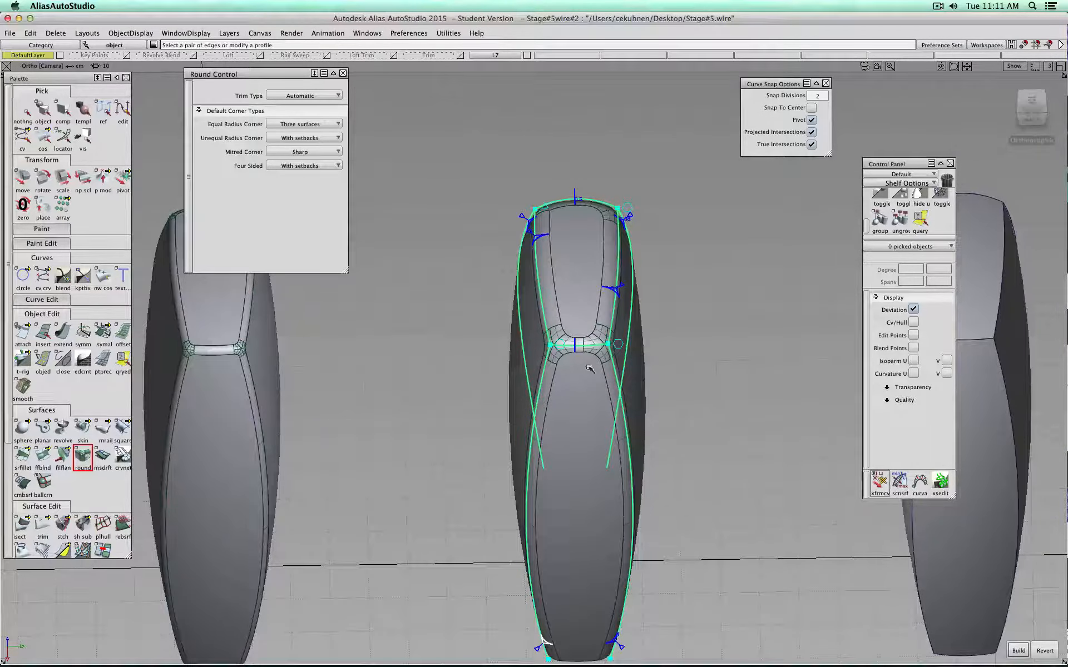
alt+shift+right_drag(681, 376, 458, 393)
alt+shift+drag(458, 394, 700, 328)
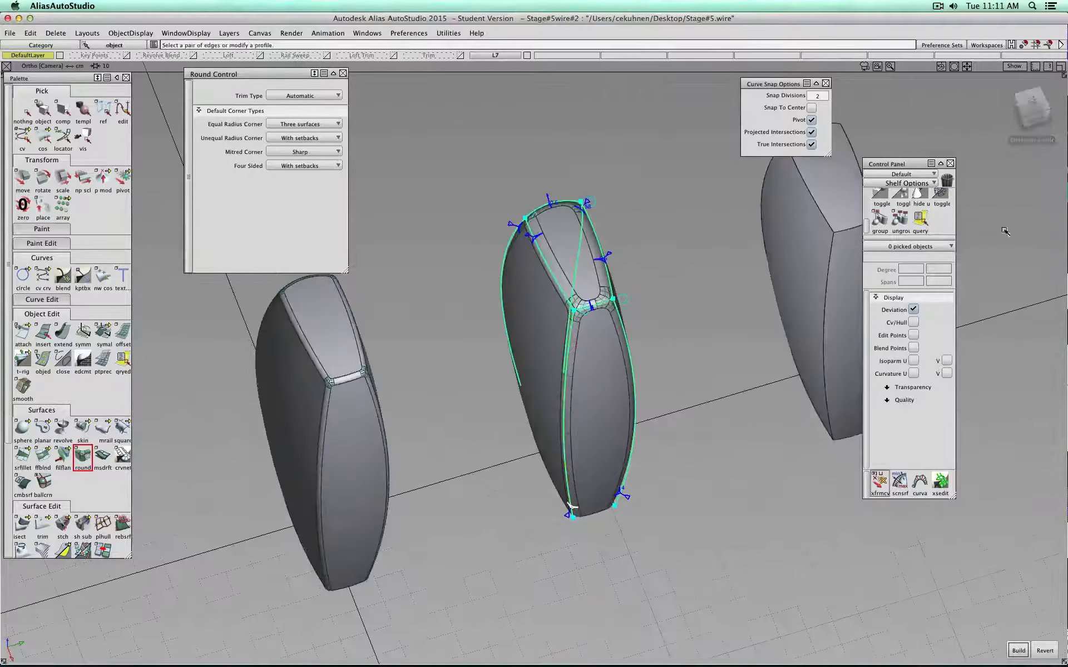
alt+shift+right_drag(693, 329, 414, 370)
click(23, 114)
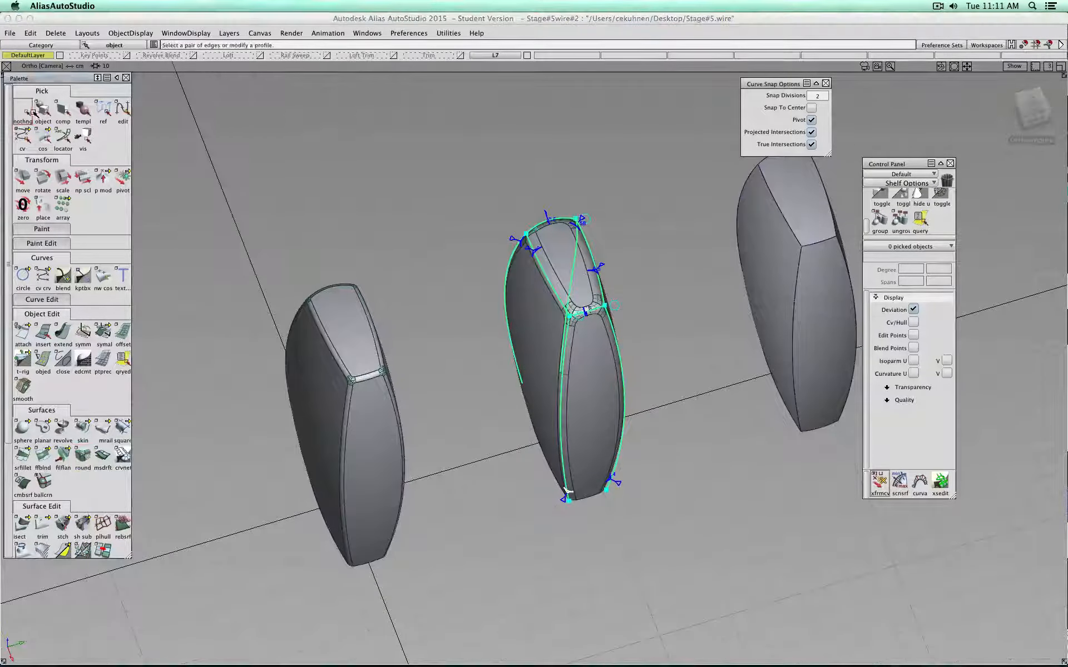
Reopen the existing Round on the middle body, rebuild it, and clear the selection.
alt+shift+drag(483, 324, 356, 368)
alt+shift+middle_drag(357, 368, 395, 395)
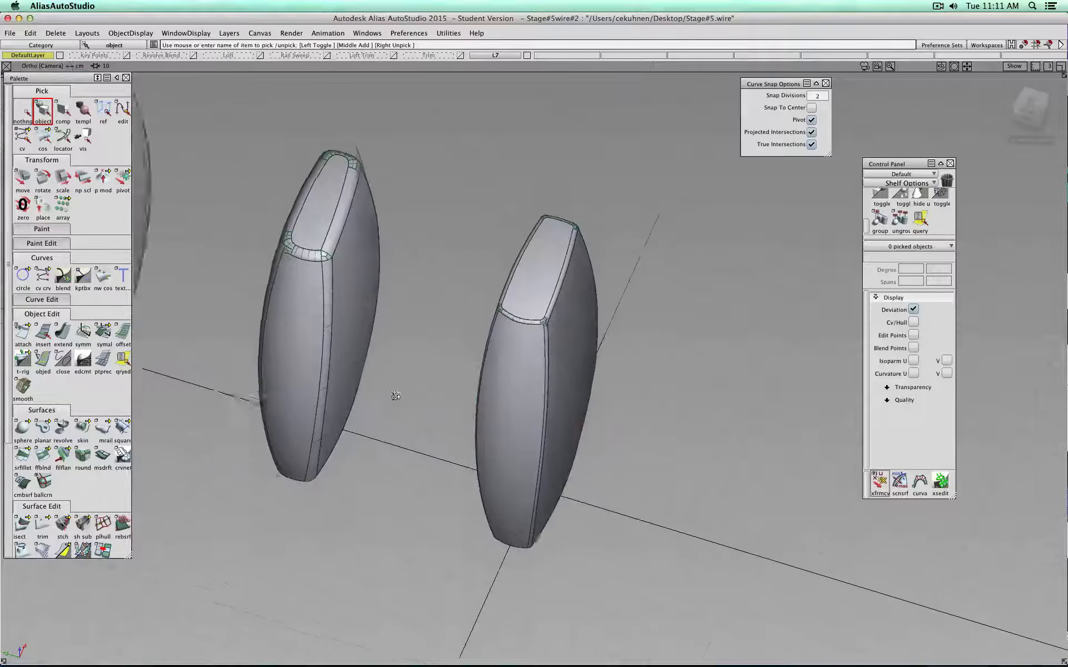
click(551, 314)
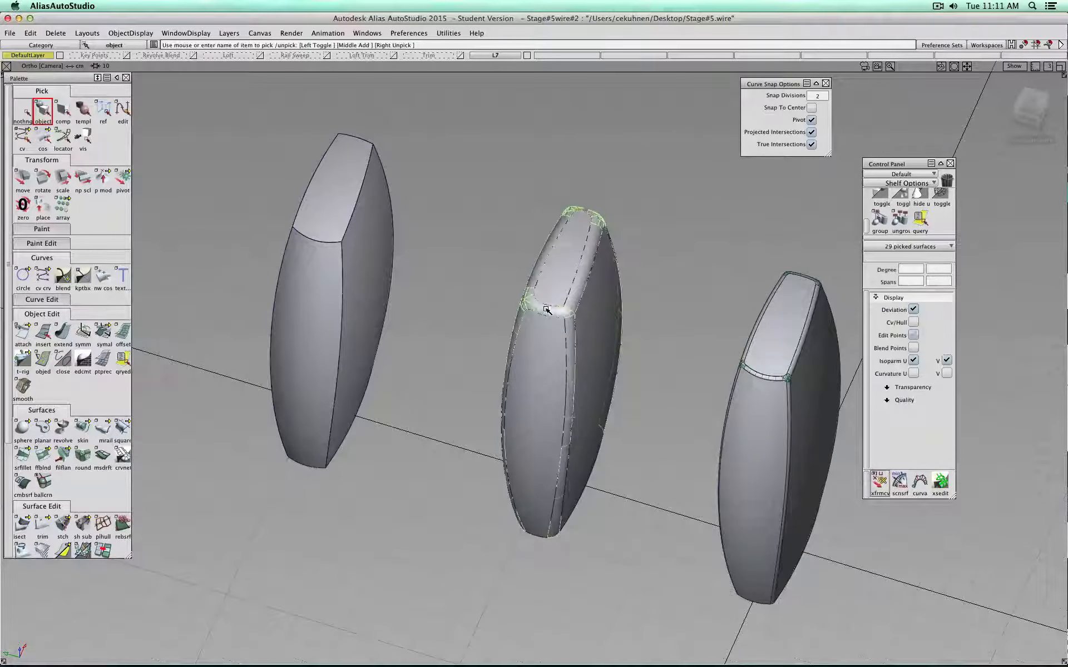
click(82, 456)
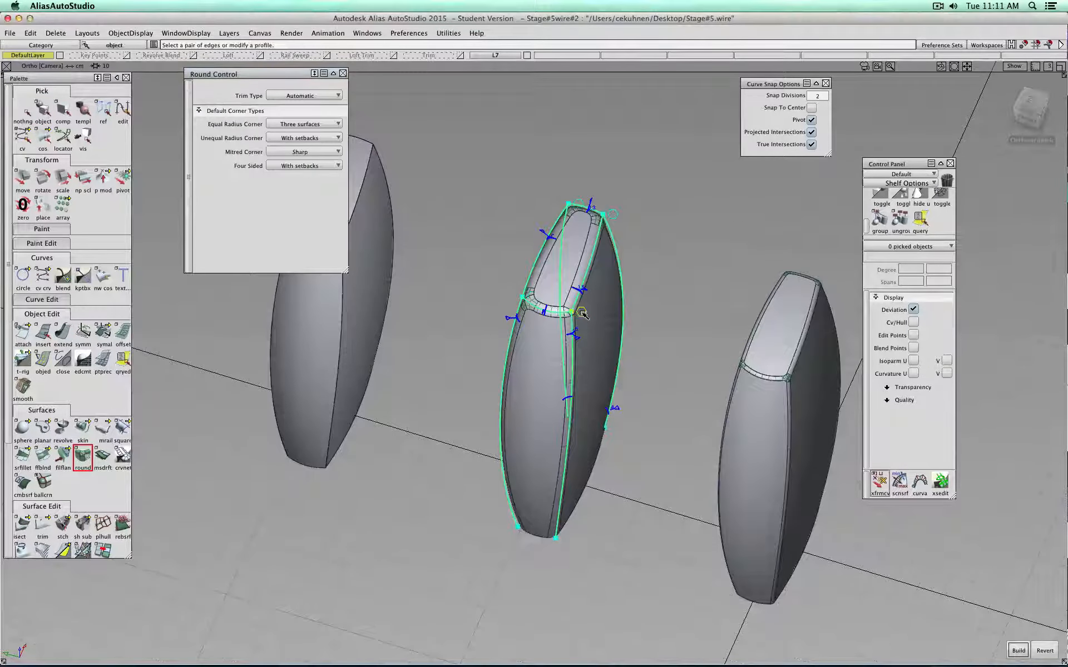
click(1019, 651)
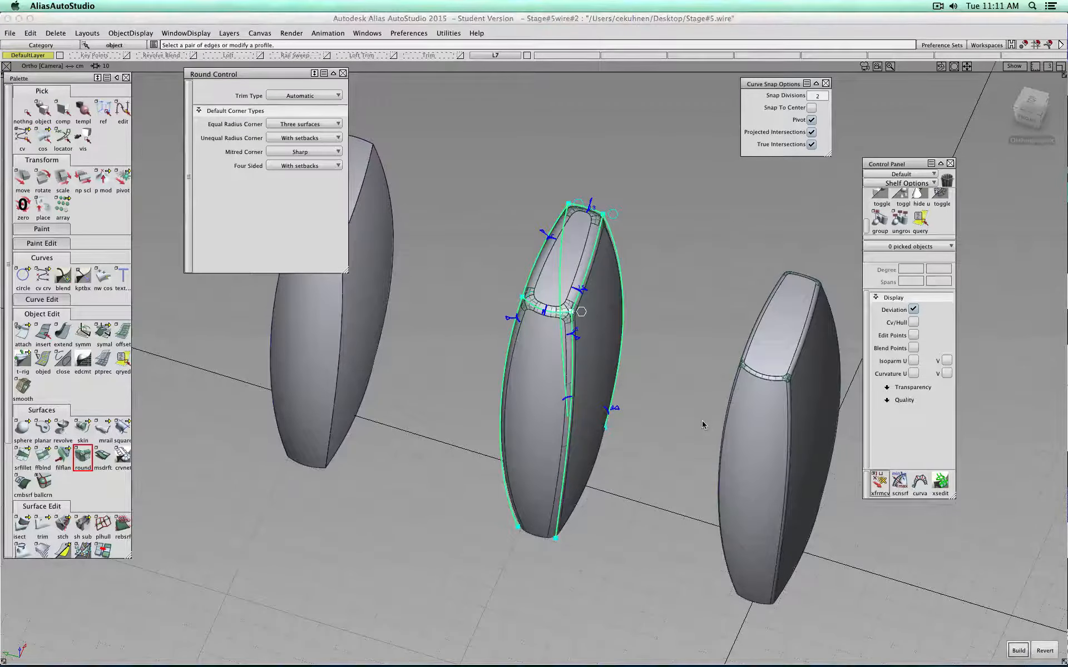
click(24, 113)
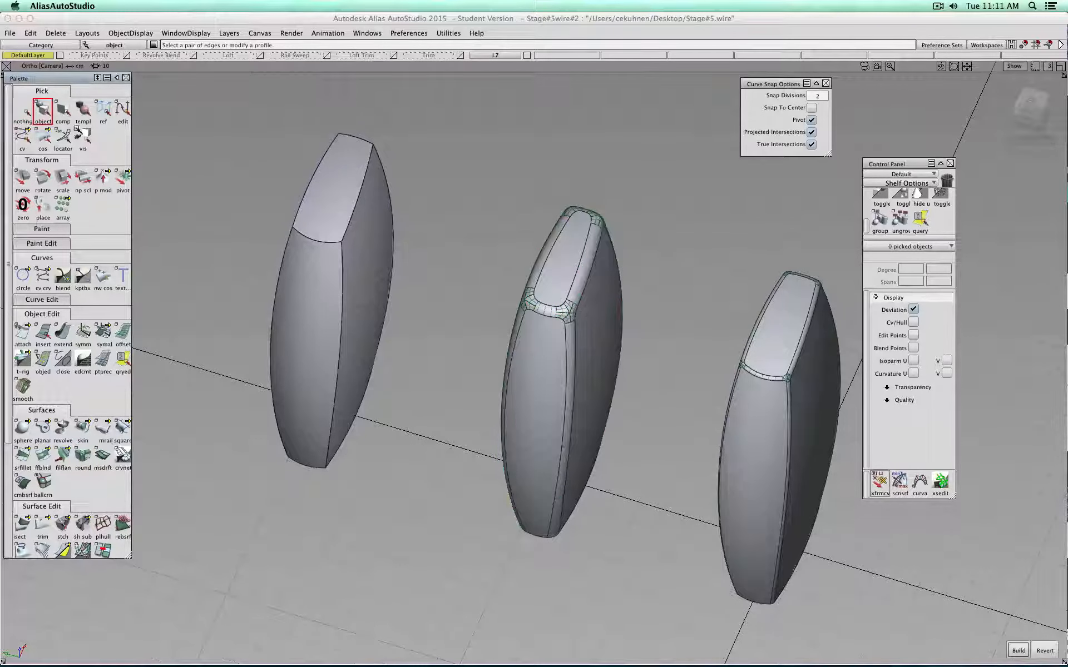
Hide layer L7 and show the Trim layer for comparison, switch back to L7 as the active visible layer, and clear the selection.
alt+shift+drag(604, 412, 564, 361)
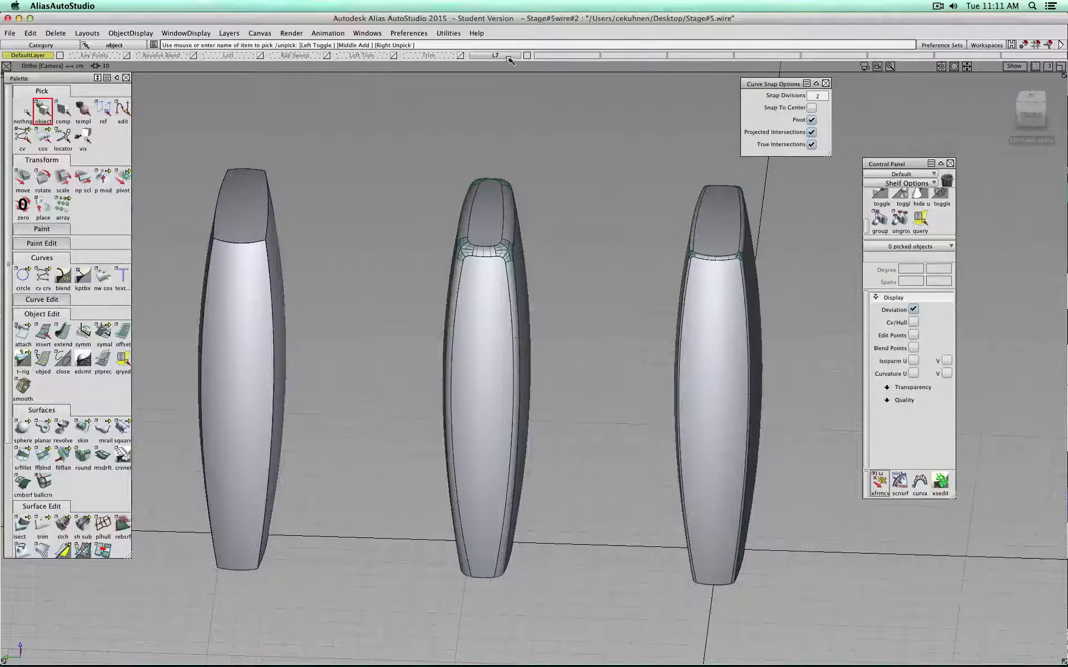
click(525, 55)
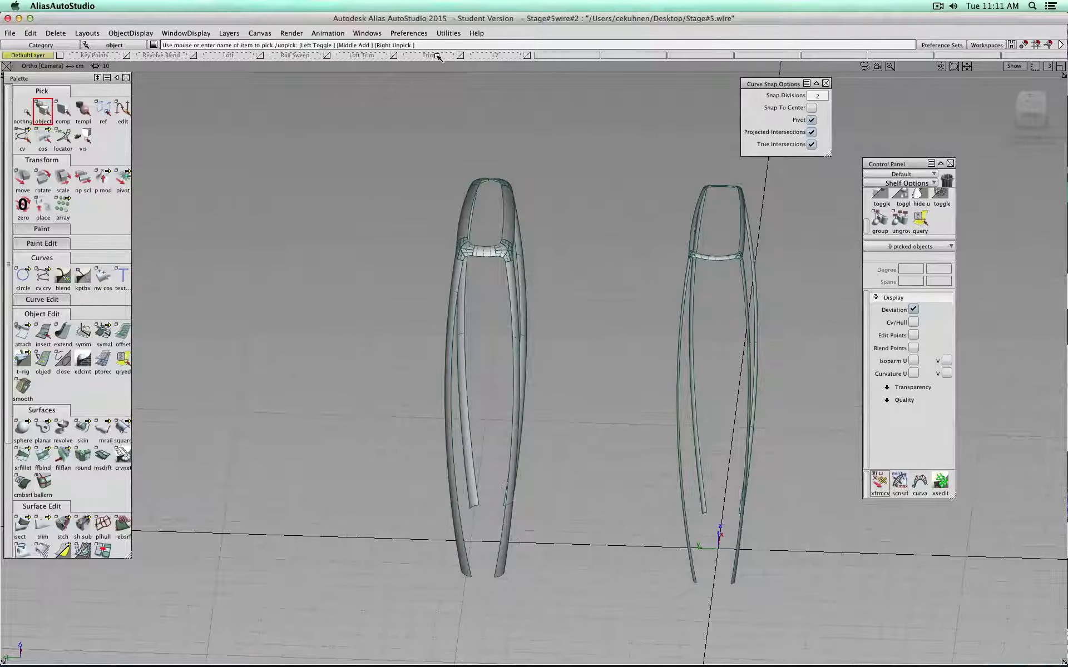
click(460, 56)
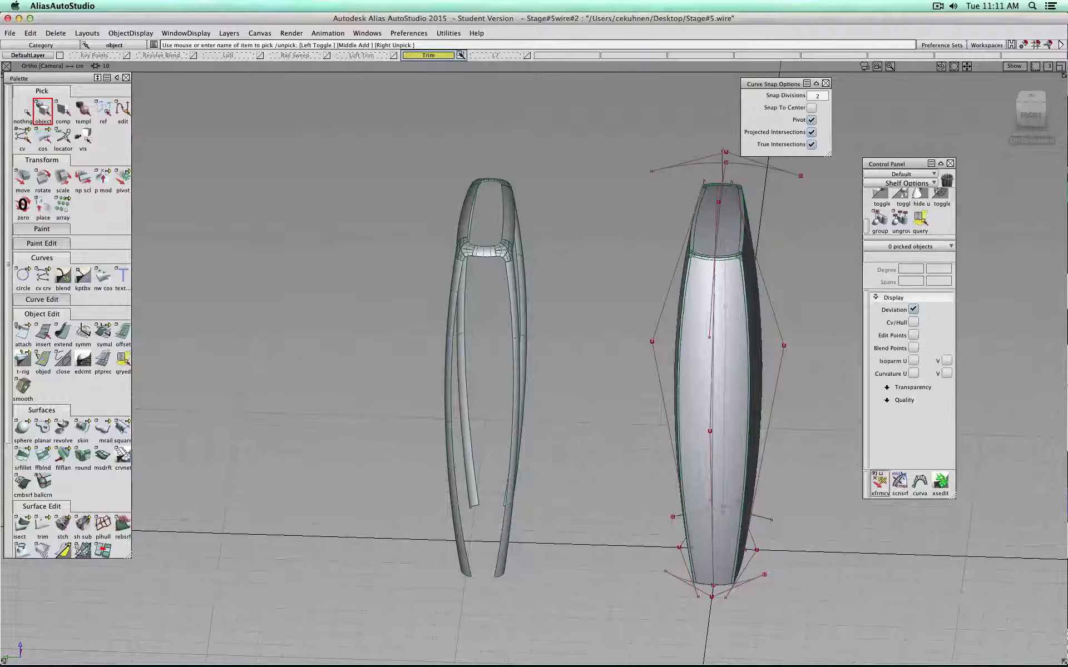
click(494, 56)
click(461, 56)
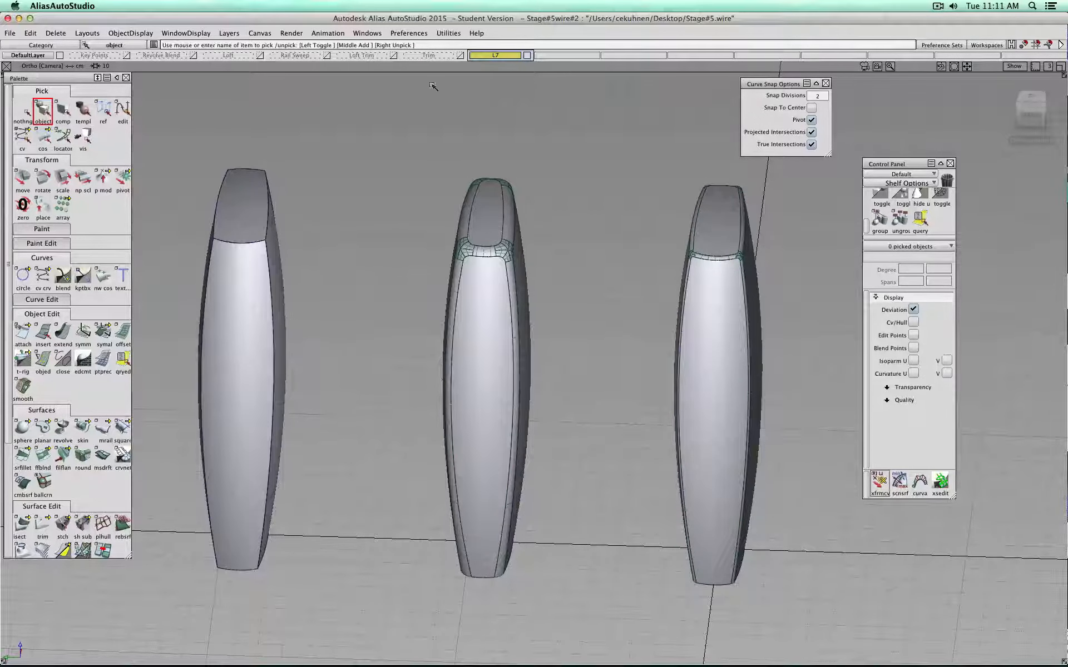
scroll(315, 234, down, 3)
click(23, 111)
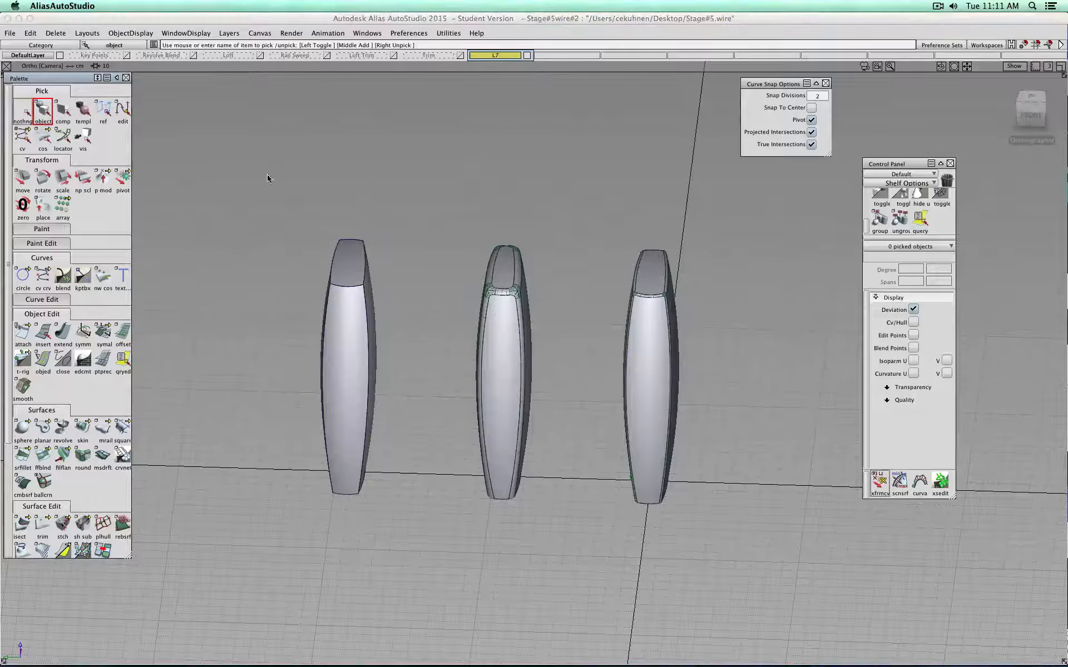
Toggle off the visibility of layer L7, which holds the three rounded body variants.
drag(267, 178, 673, 462)
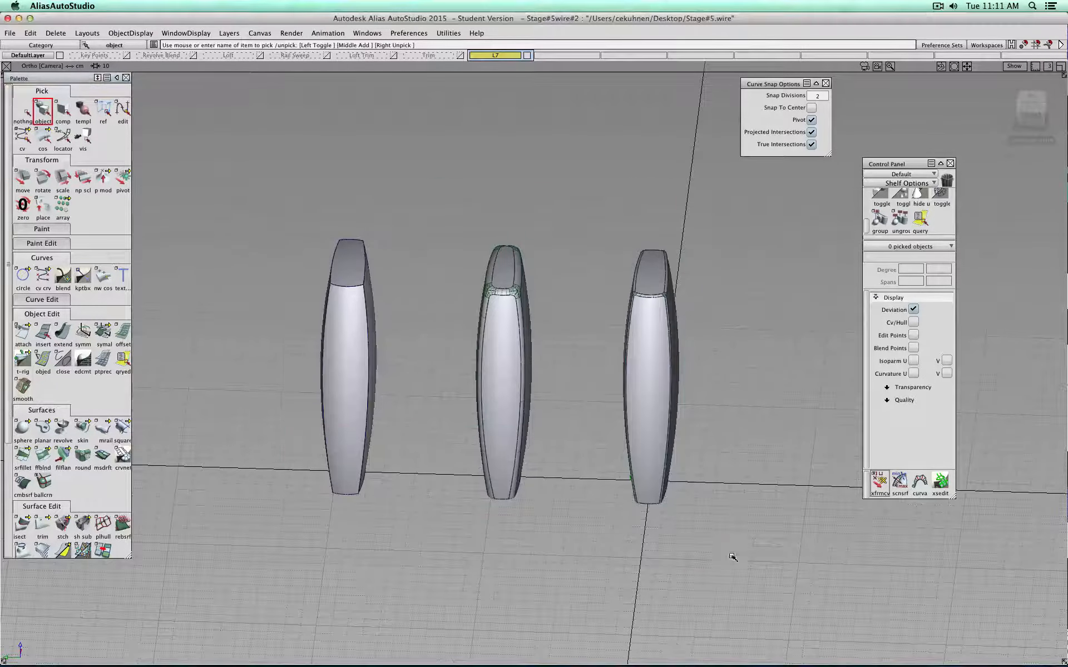
right_click(477, 56)
click(502, 73)
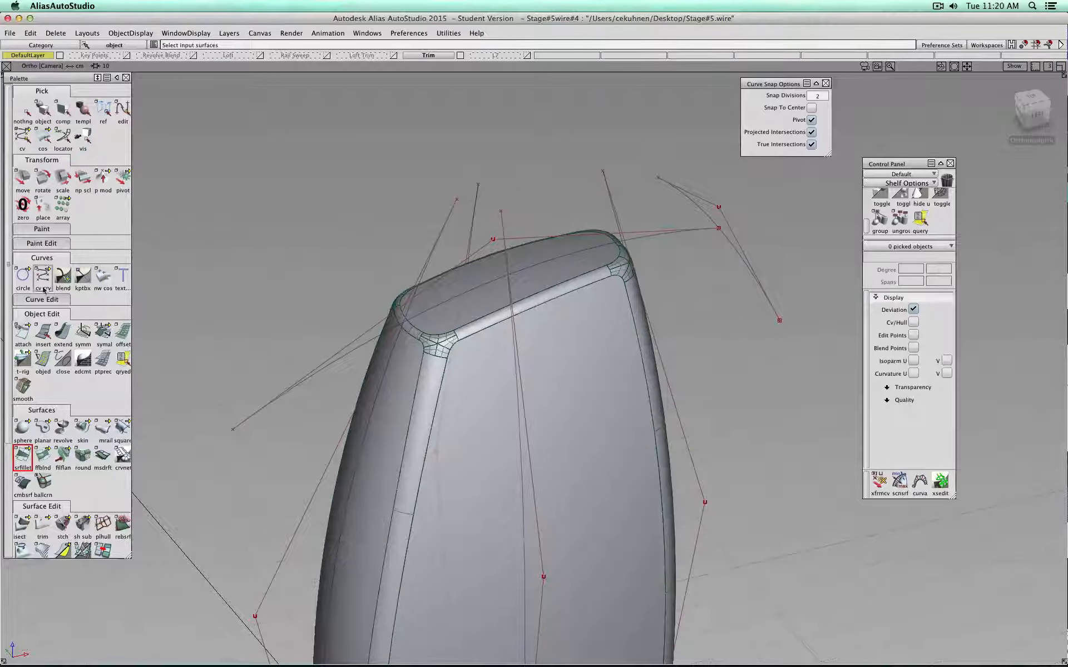
Draw a non-periodic 360-degree circle with 4 segments, degree 5 and 1 span on the X axis beside the body in top view.
double_click(22, 274)
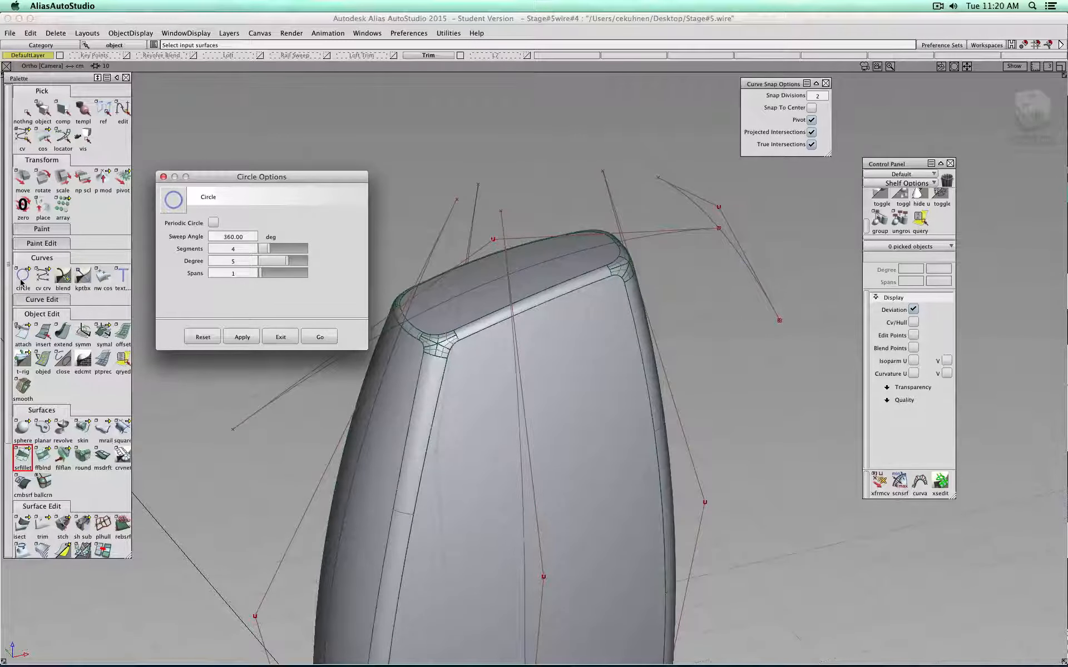
click(235, 249)
click(323, 336)
scroll(640, 337, down, 3)
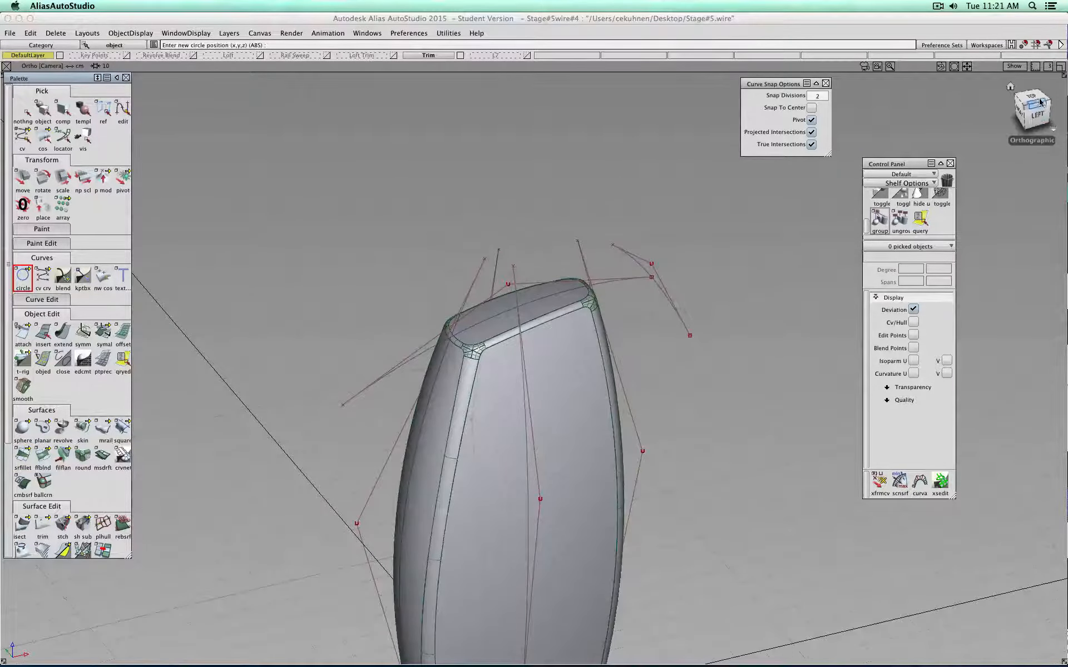
click(1040, 102)
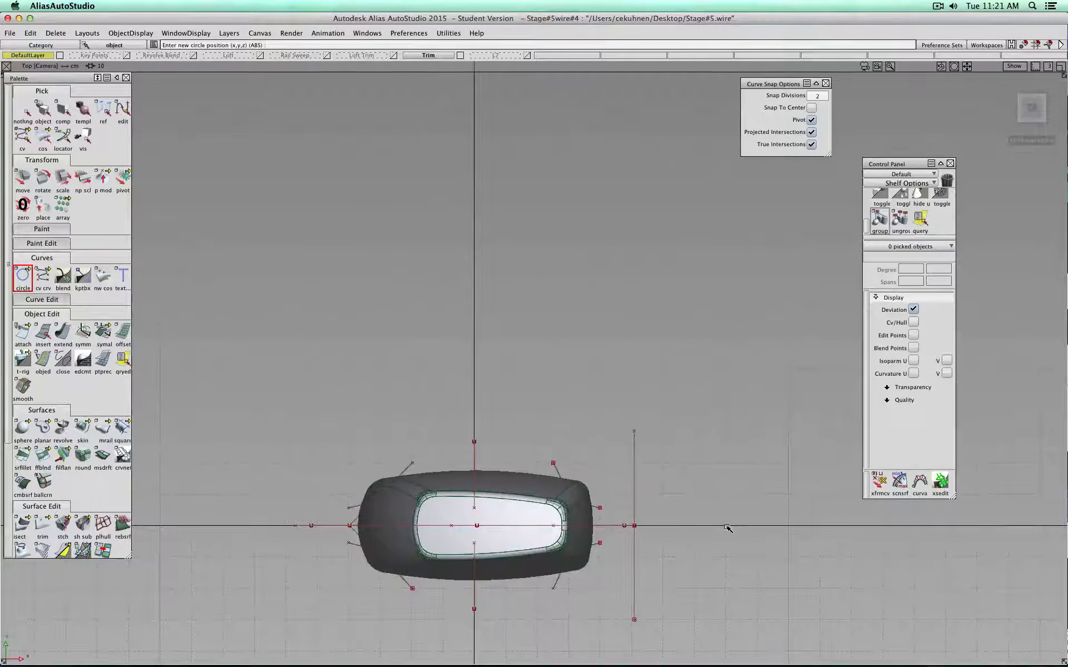
click(726, 525)
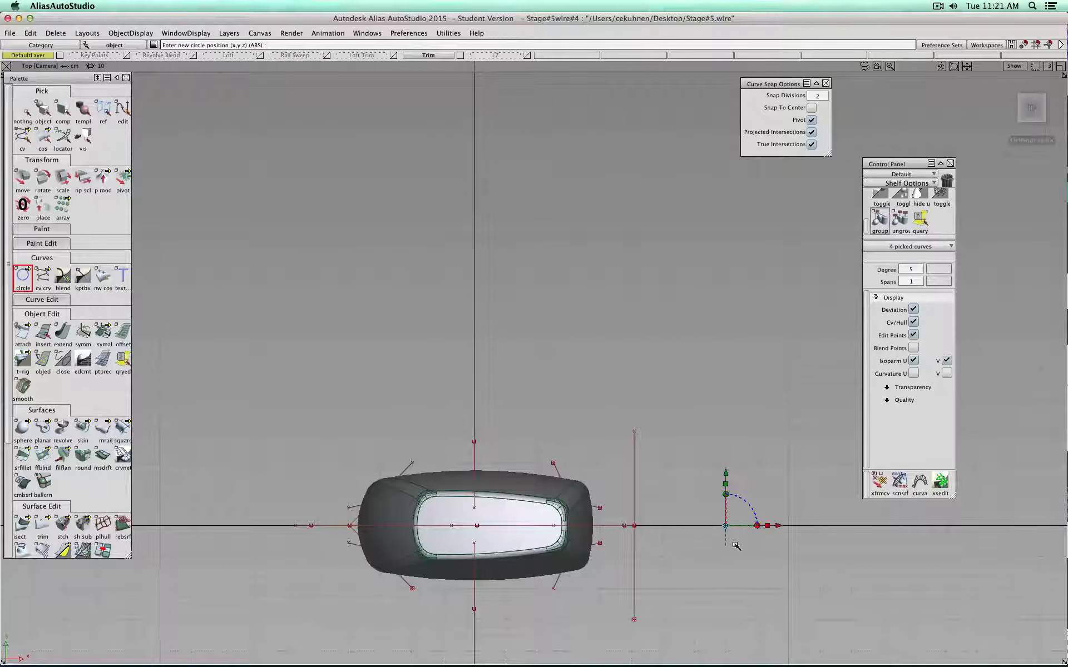
click(725, 484)
drag(727, 525, 382, 406)
Move the circle's center onto the origin and check its placement over the body's top face.
click(23, 178)
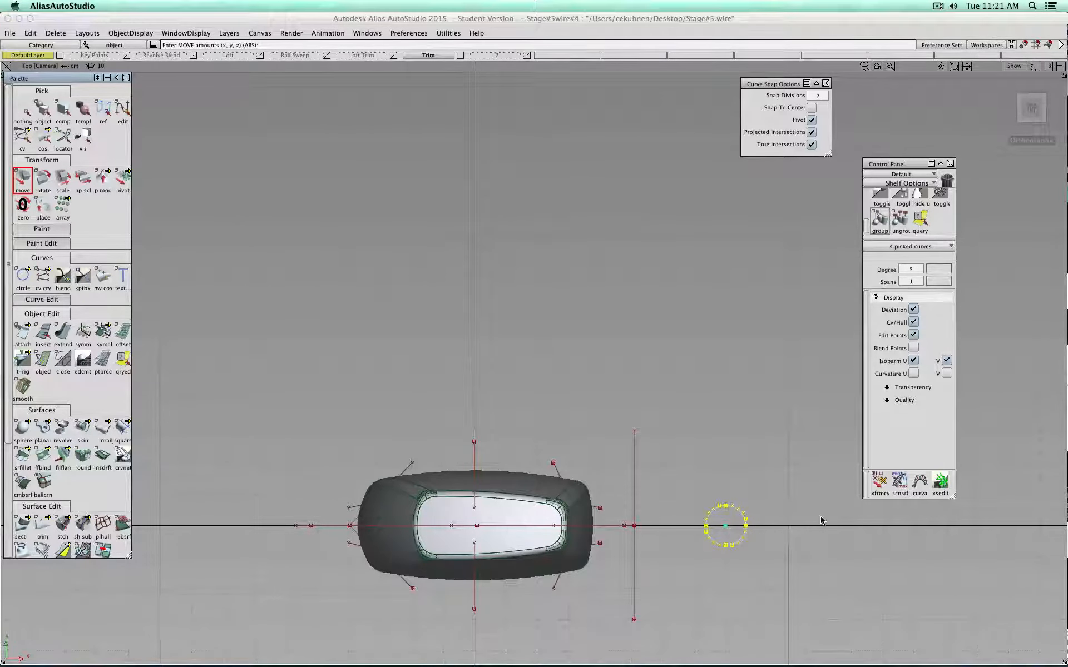
drag(803, 528, 484, 525)
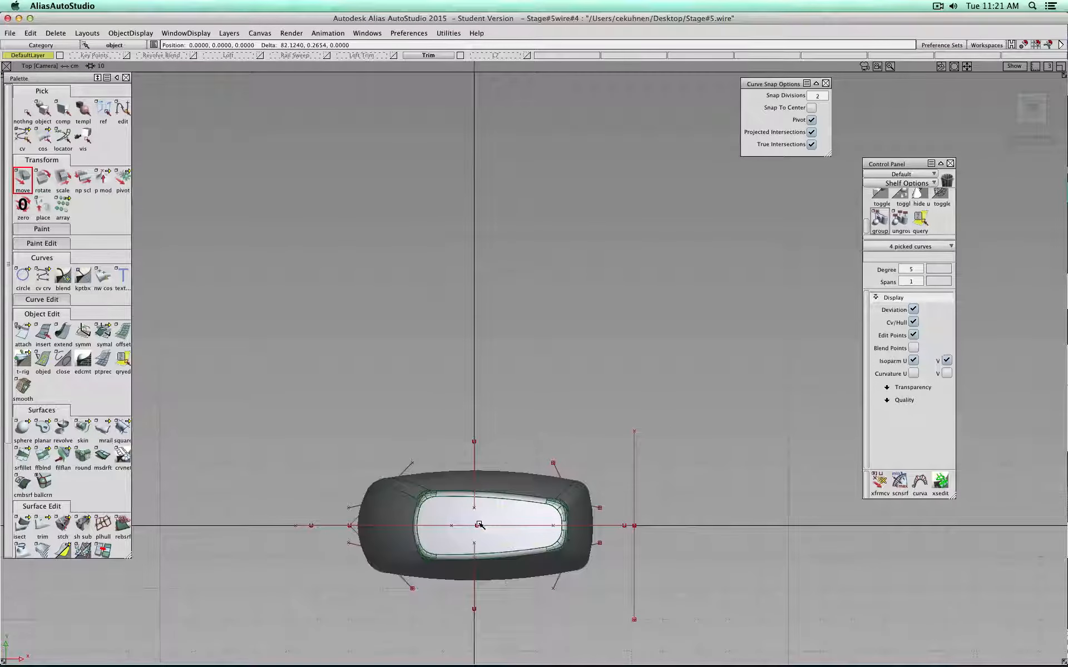
click(1028, 132)
right_drag(671, 526, 704, 45)
click(1031, 91)
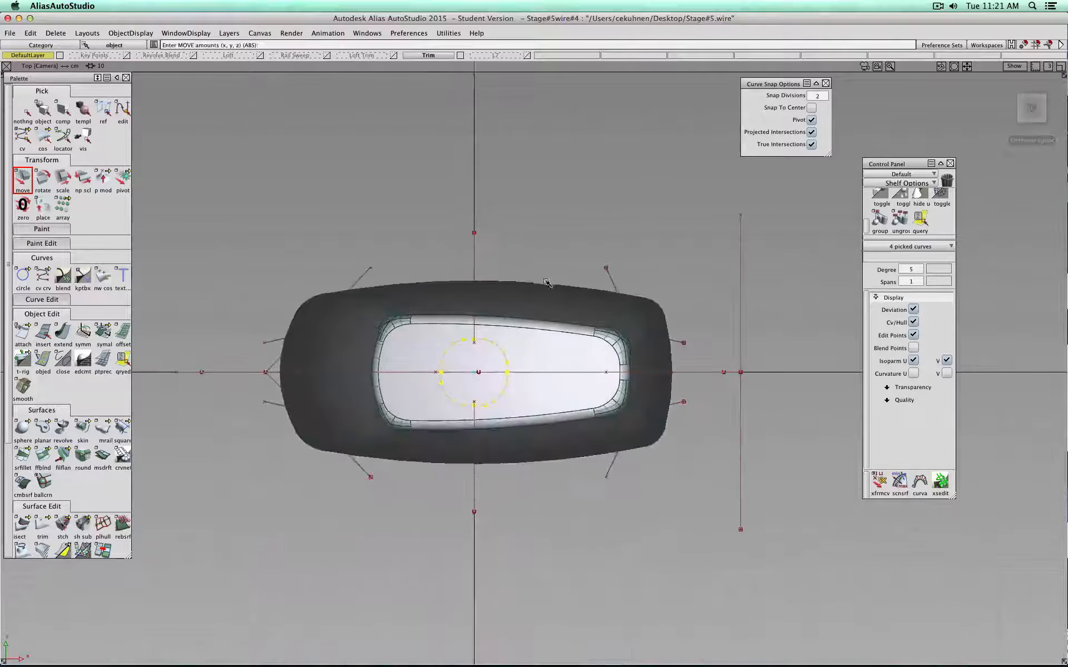
key(super+z)
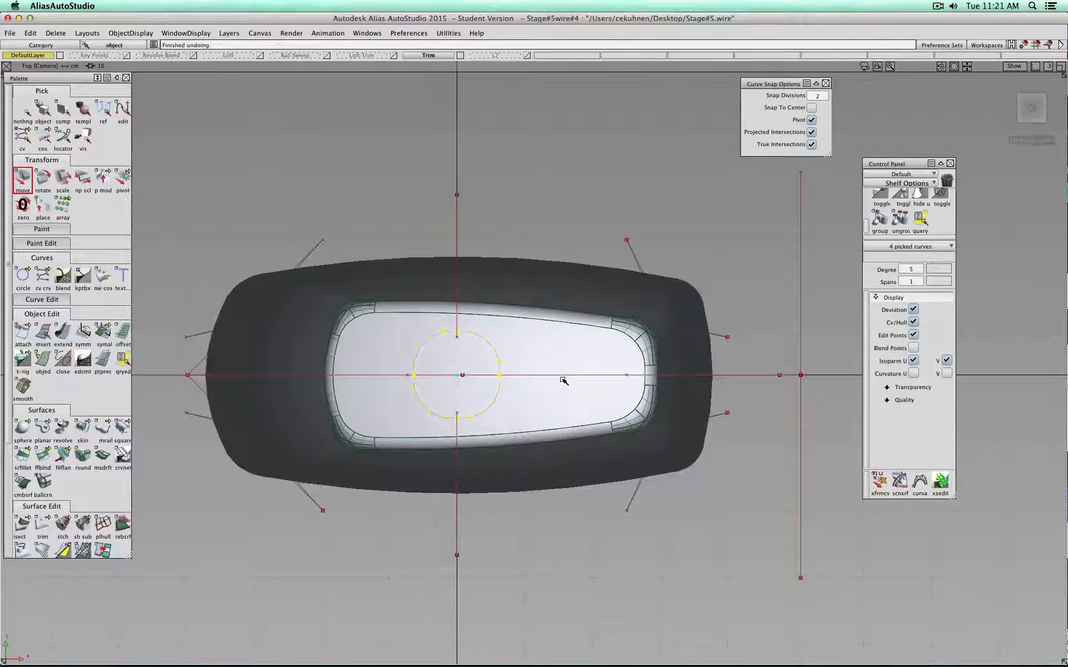
Shift the circle along the X axis toward the wider end of the top face and scale it down slightly.
middle_drag(579, 385, 533, 386)
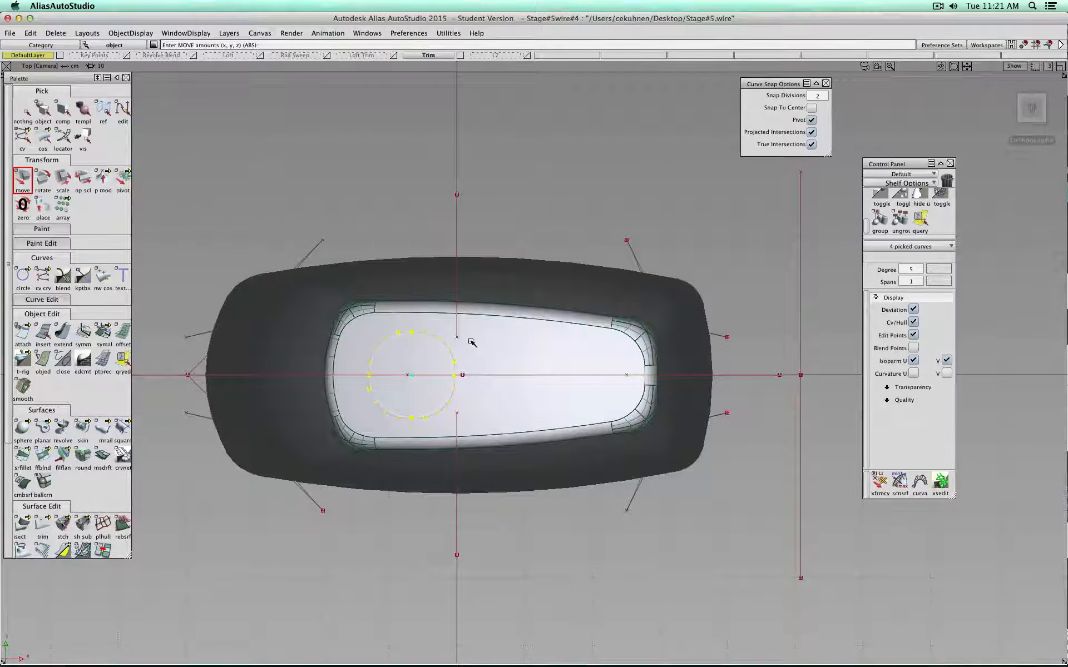
click(63, 178)
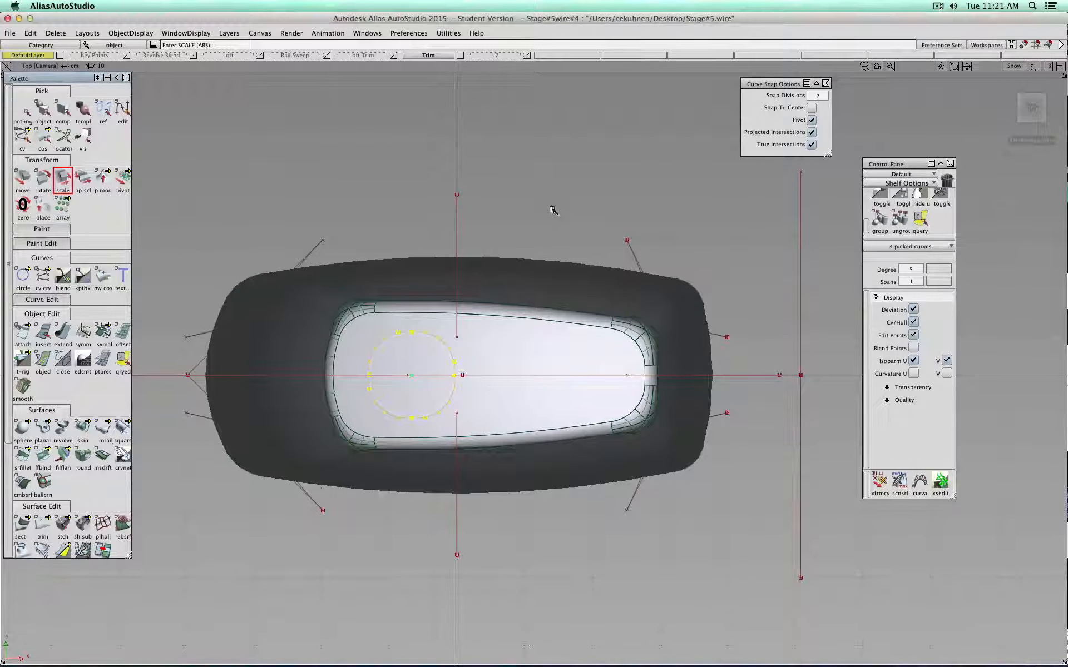
drag(544, 221, 435, 325)
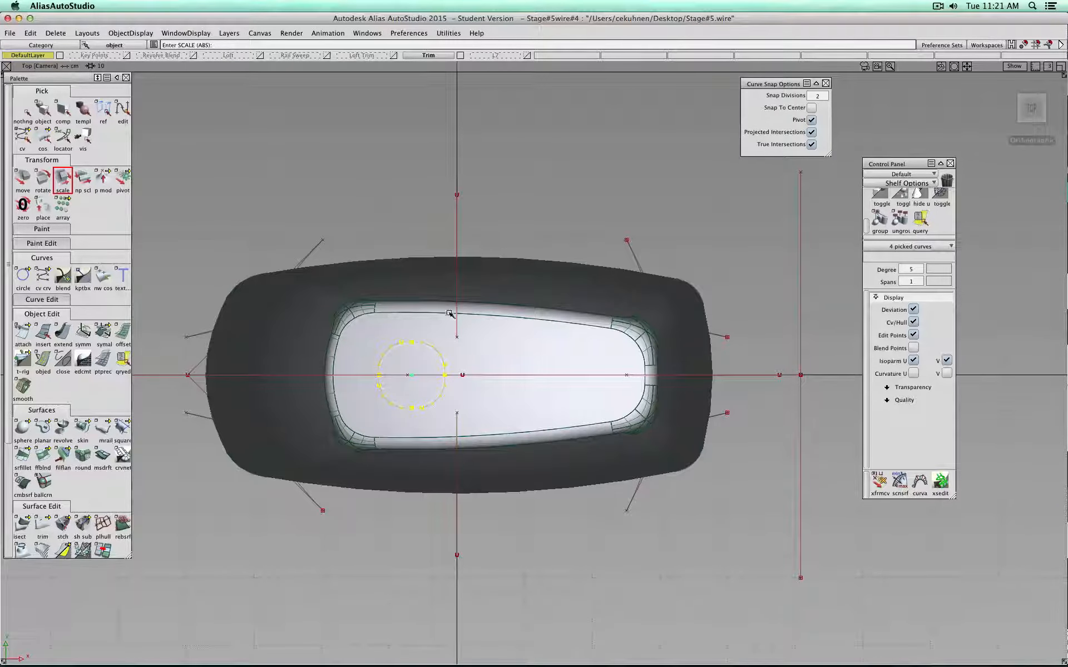
Copy and paste the circle, place the two circles vertically aligned above and below the body's top surface, and clear the selection.
click(1036, 129)
alt+shift+middle_drag(641, 366, 627, 496)
scroll(414, 221, up, 3)
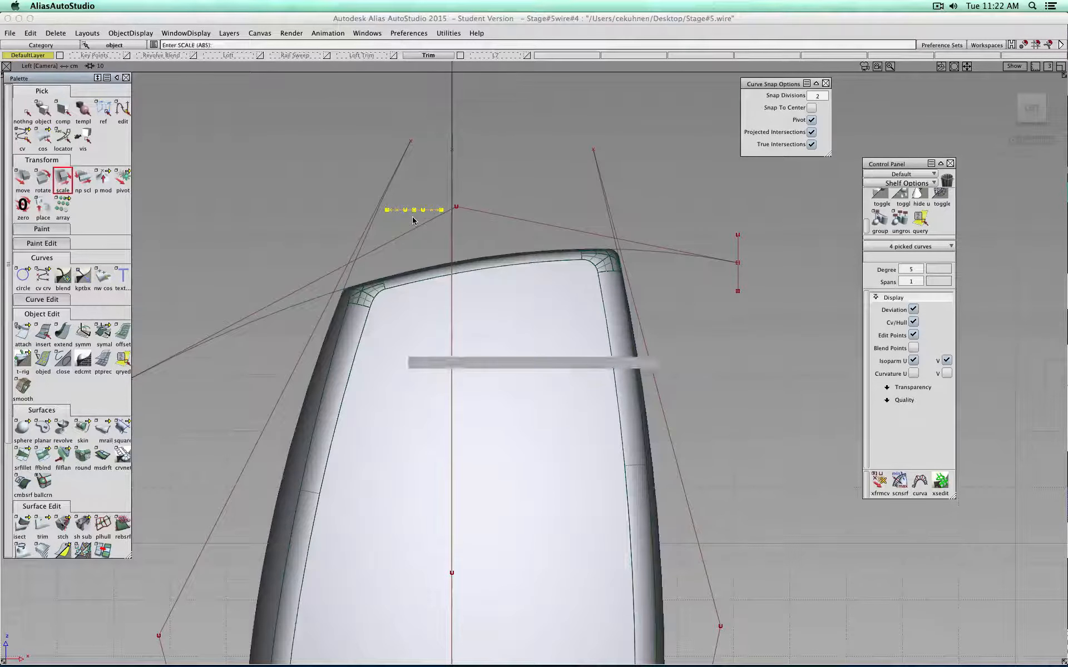
click(23, 178)
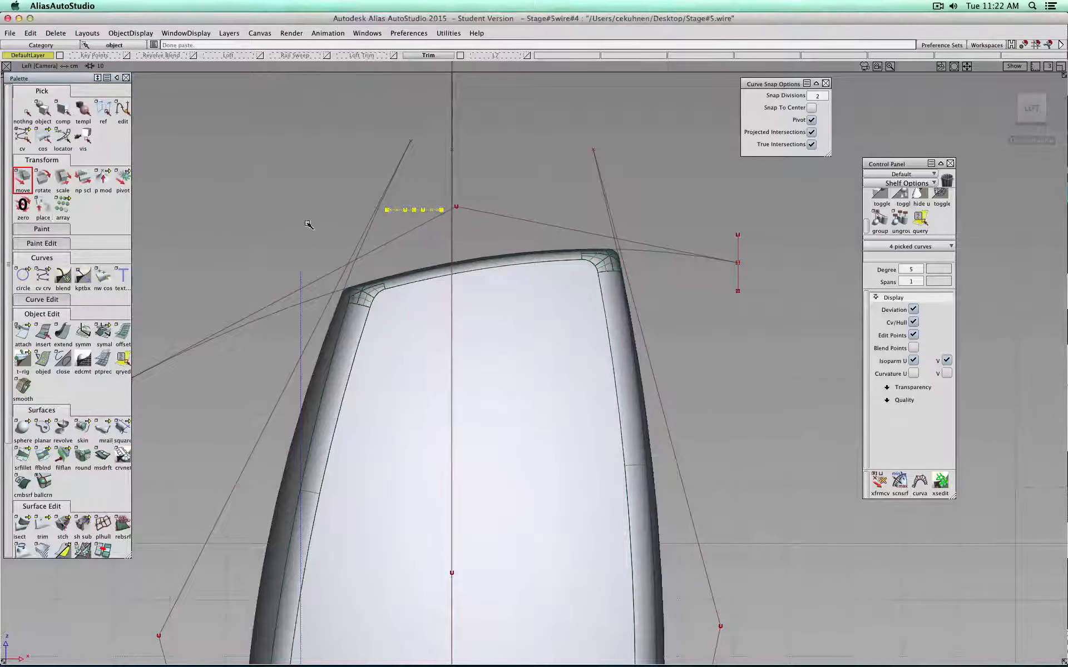
alt+shift+drag(274, 200, 406, 329)
alt+shift+middle_drag(378, 317, 327, 252)
ctrl+shift+right_drag(327, 253, 411, 274)
alt+shift+drag(402, 265, 352, 281)
click(23, 112)
click(43, 111)
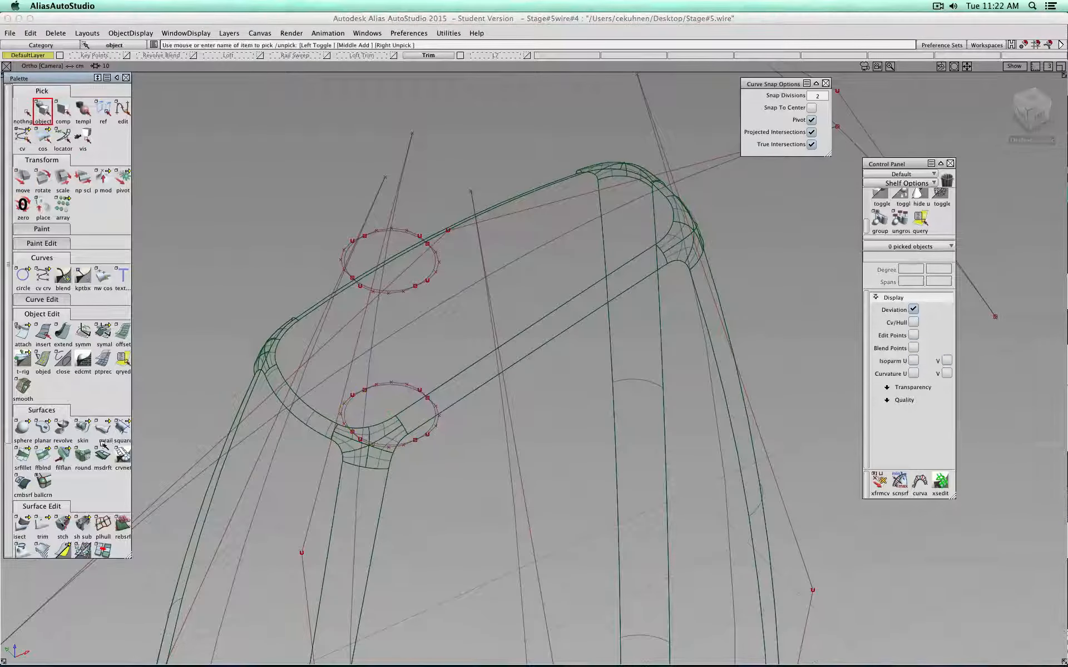
Try to skin between single segments of the two circles with Chain select off, and undo the result.
click(82, 430)
click(823, 322)
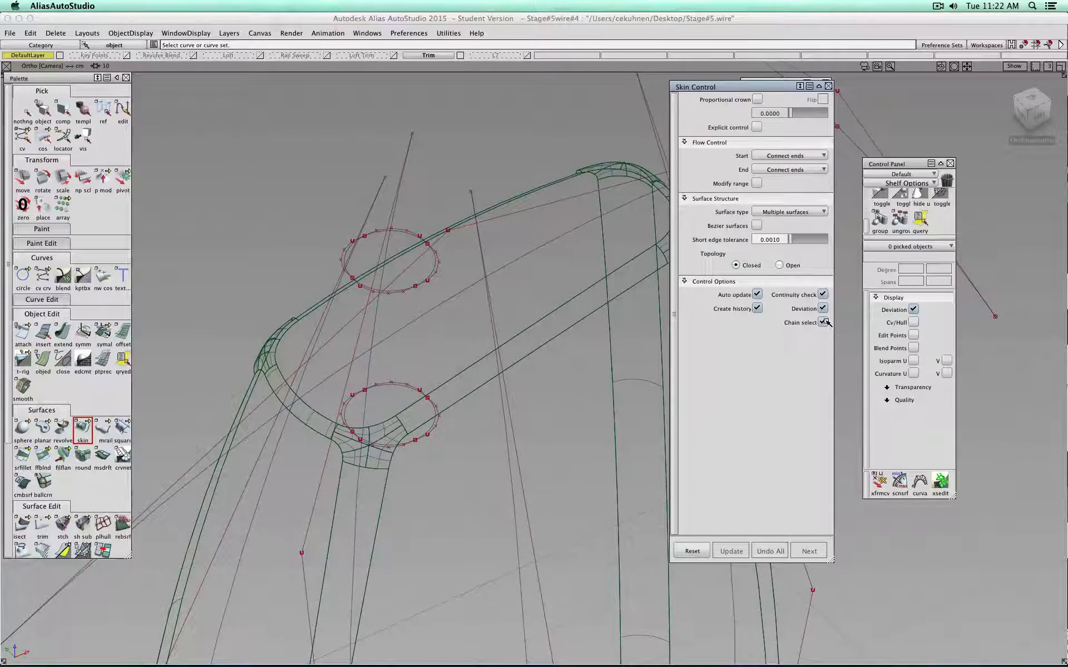
click(391, 233)
click(399, 387)
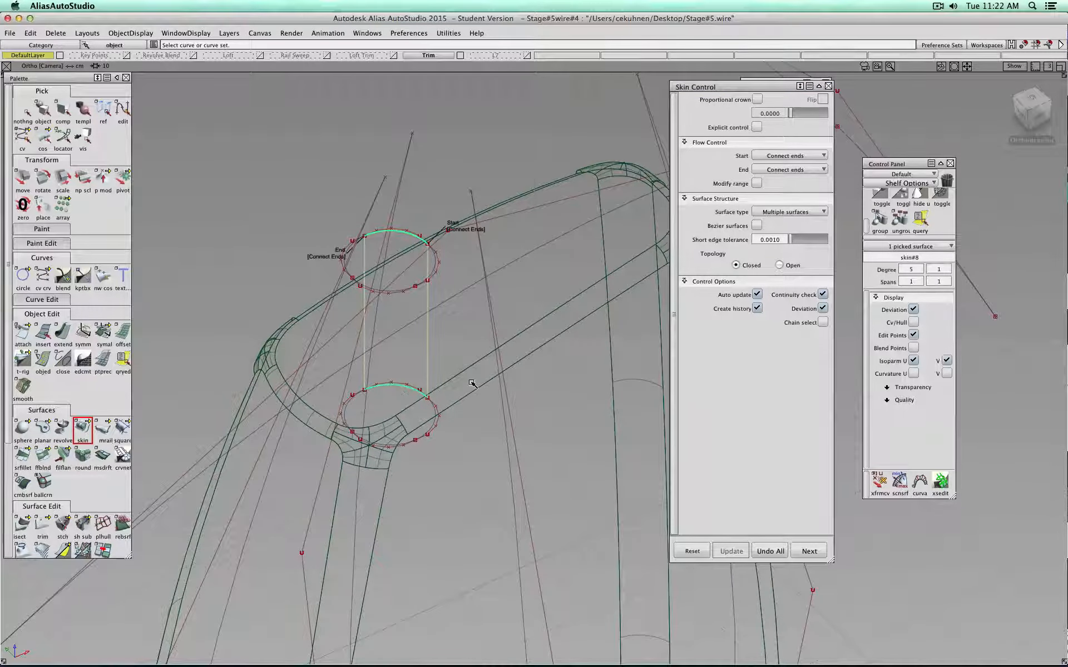
click(766, 552)
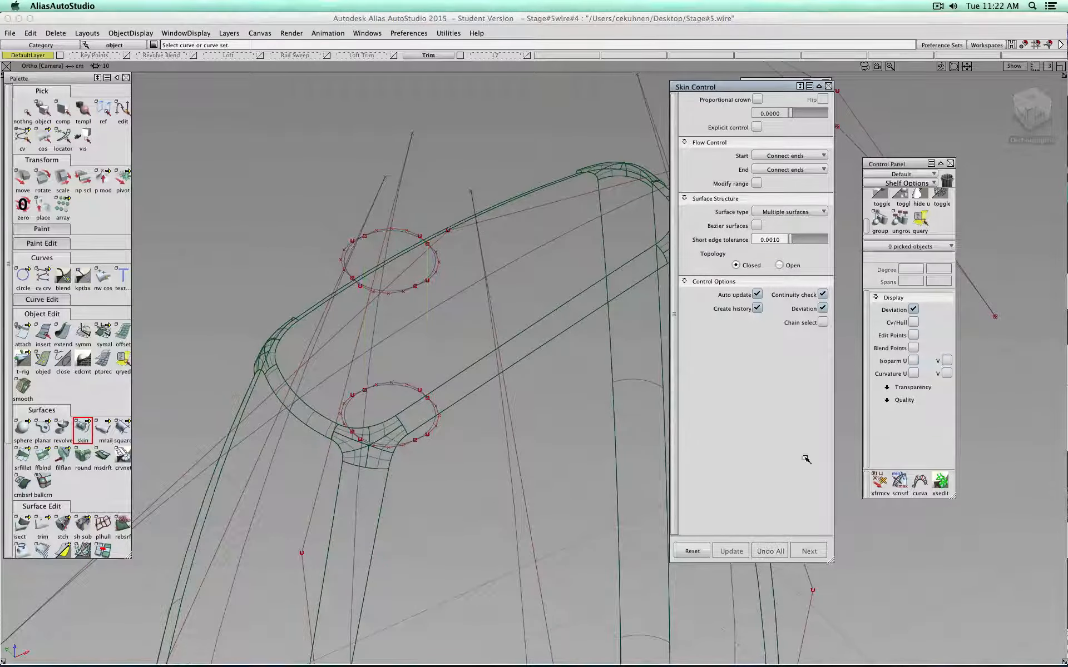
Skin between the lower and upper circles with Chain select on to form a cylinder, clear the selection and return to shaded display.
click(822, 322)
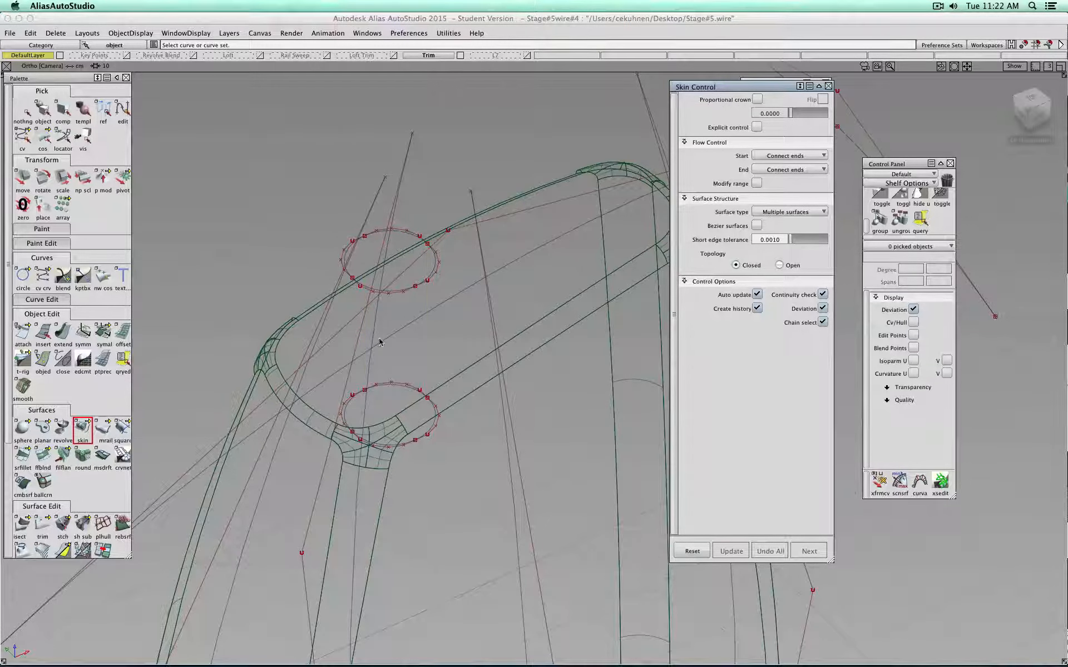
click(388, 385)
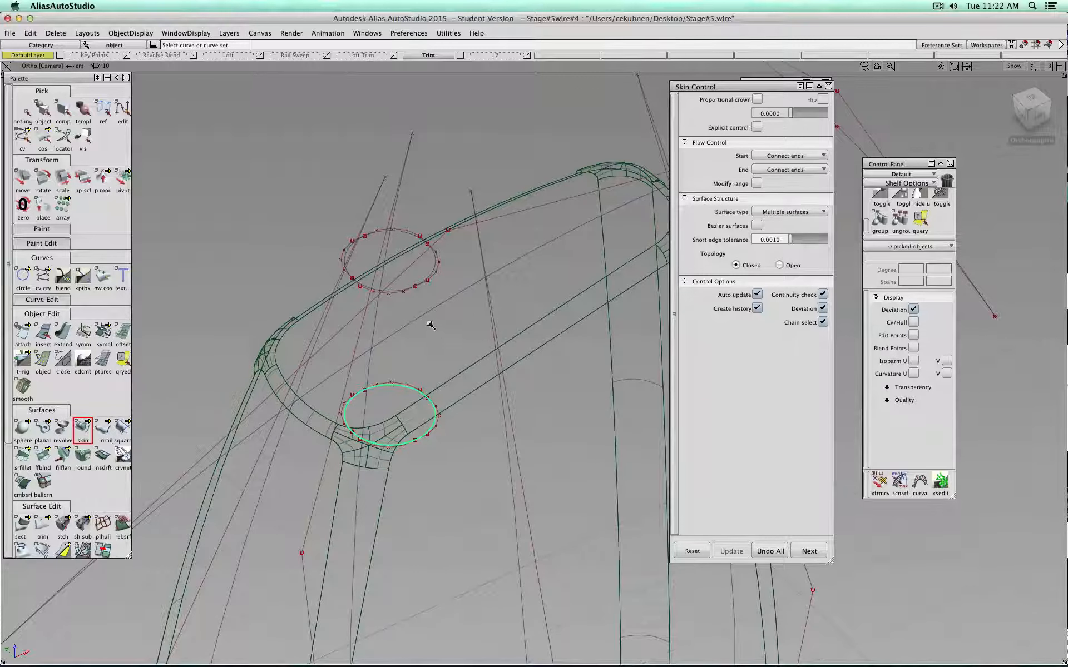
click(403, 234)
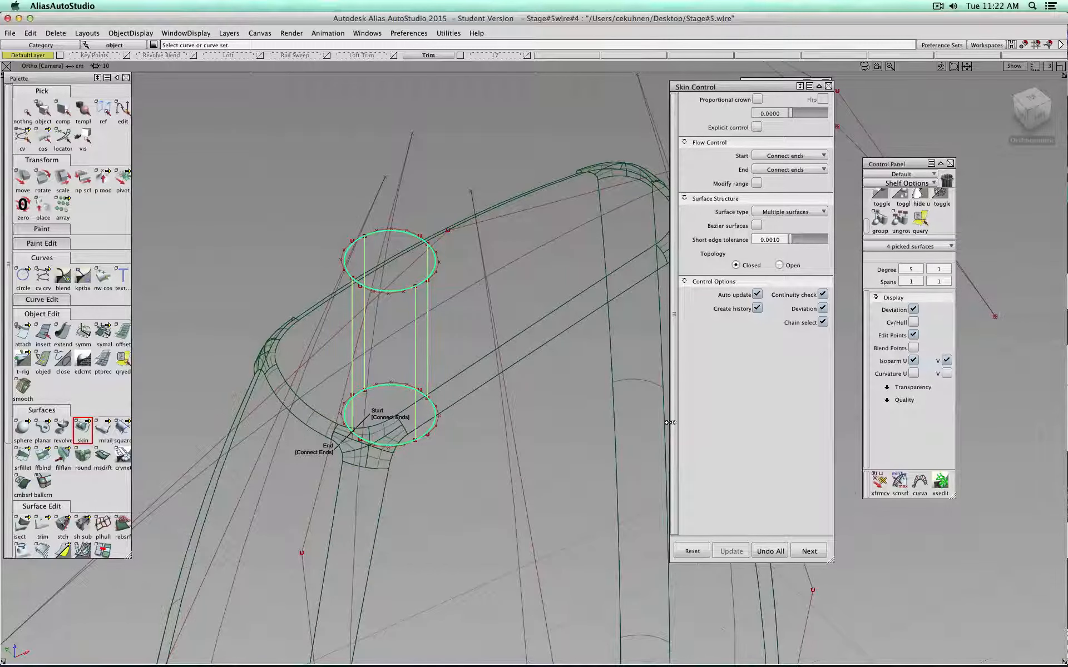
click(800, 547)
click(23, 112)
click(45, 111)
ctrl+shift+right_drag(279, 135, 308, 138)
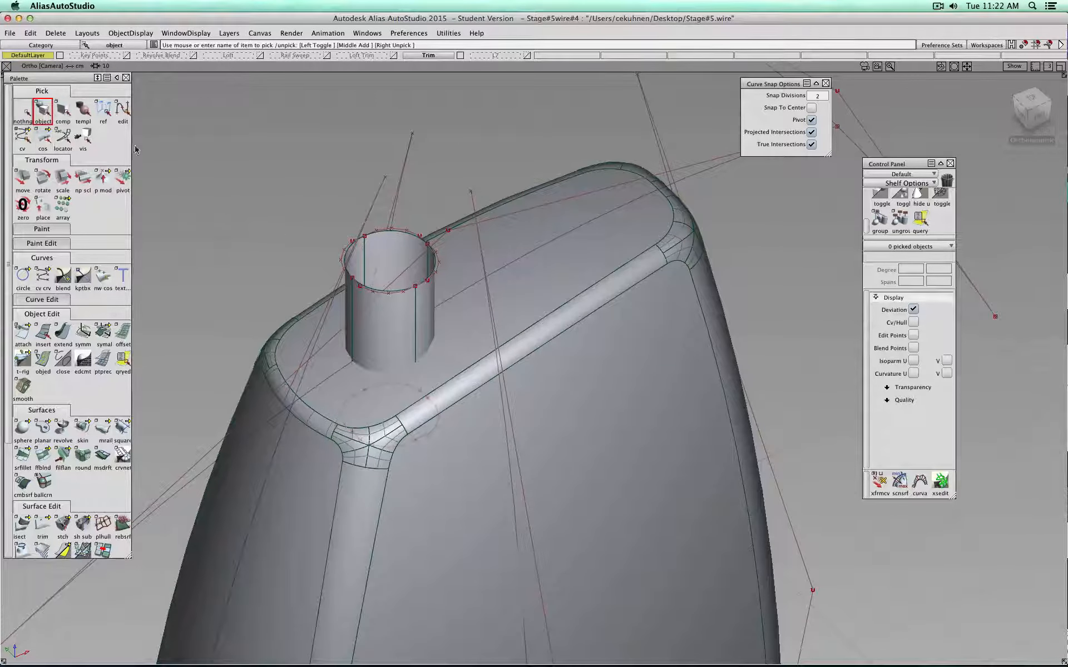
Pick the cylinder surfaces to examine how they are selected and their degree and spans, leaving nothing picked.
click(430, 241)
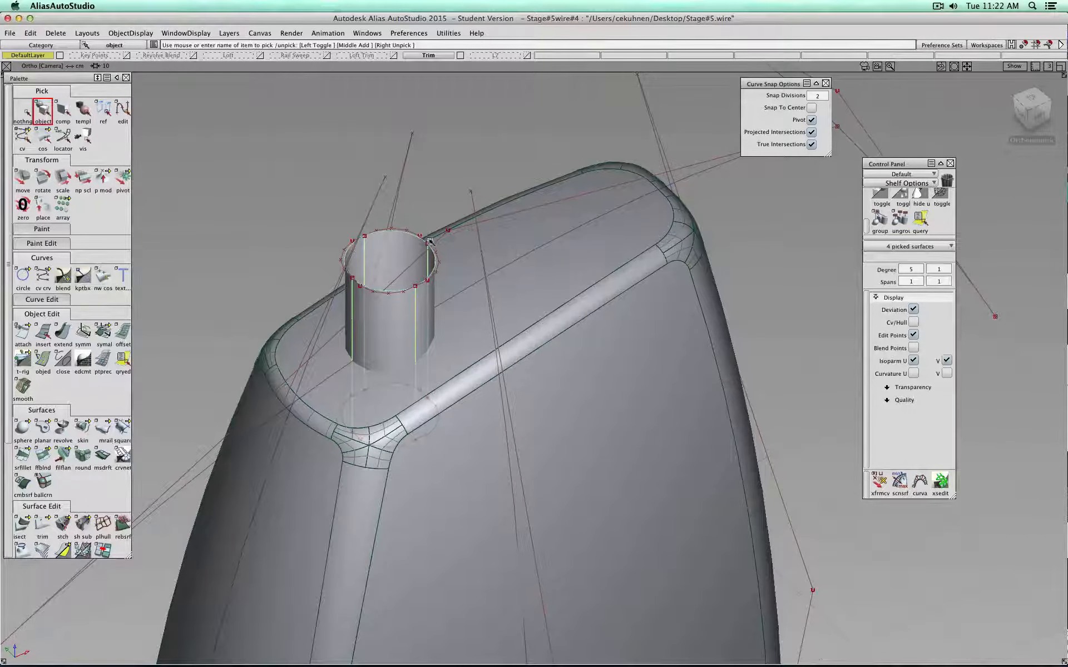
click(26, 109)
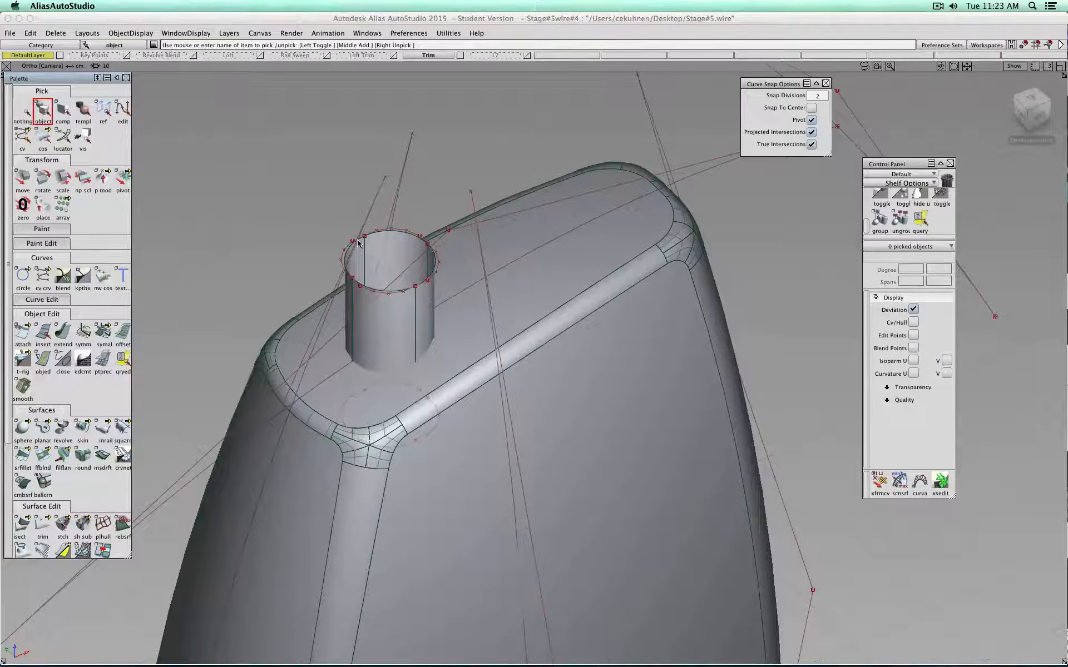
click(409, 243)
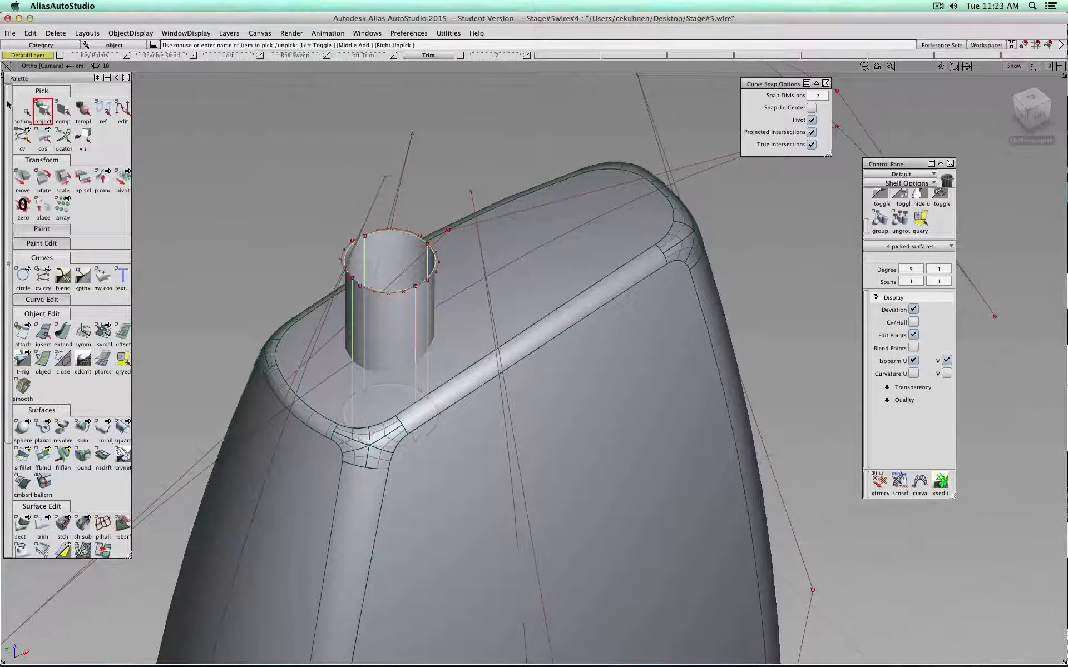
click(23, 111)
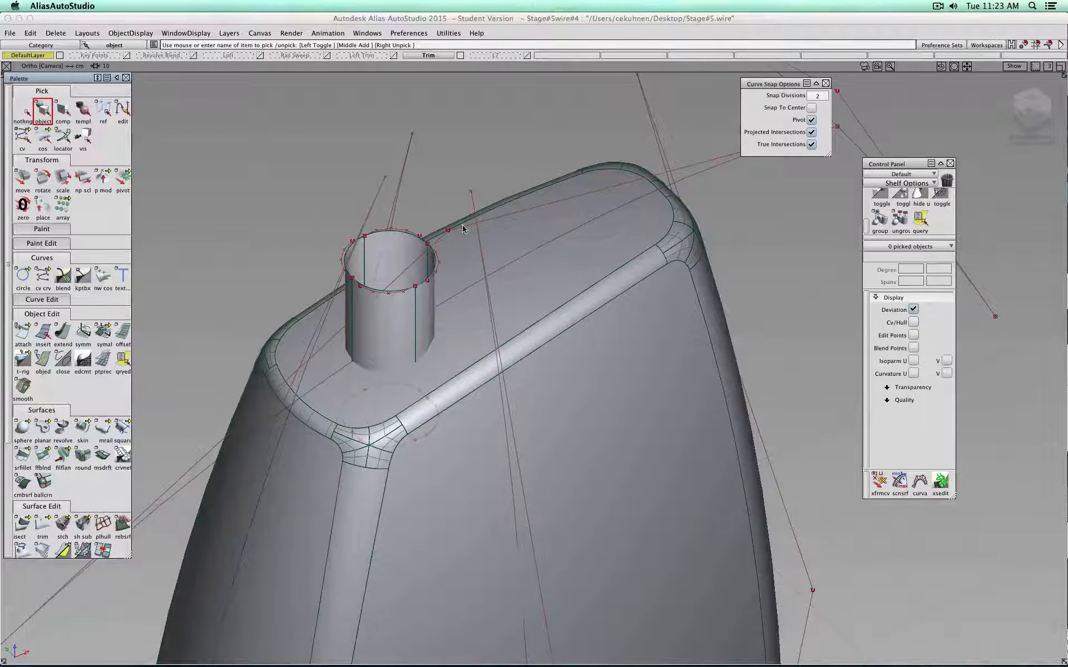
click(400, 248)
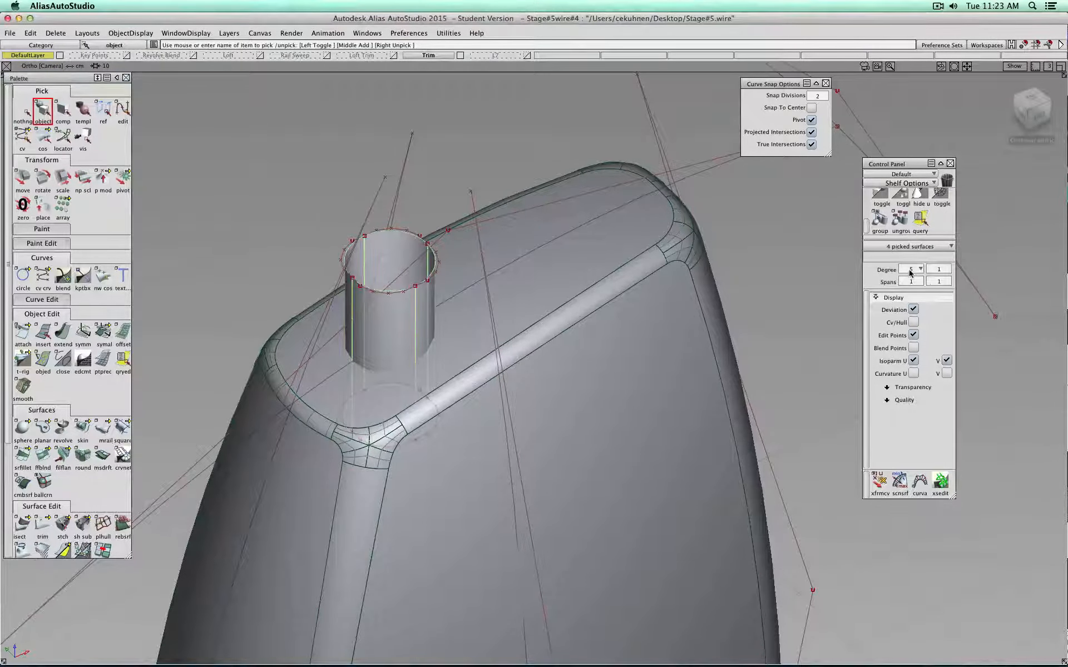
click(23, 111)
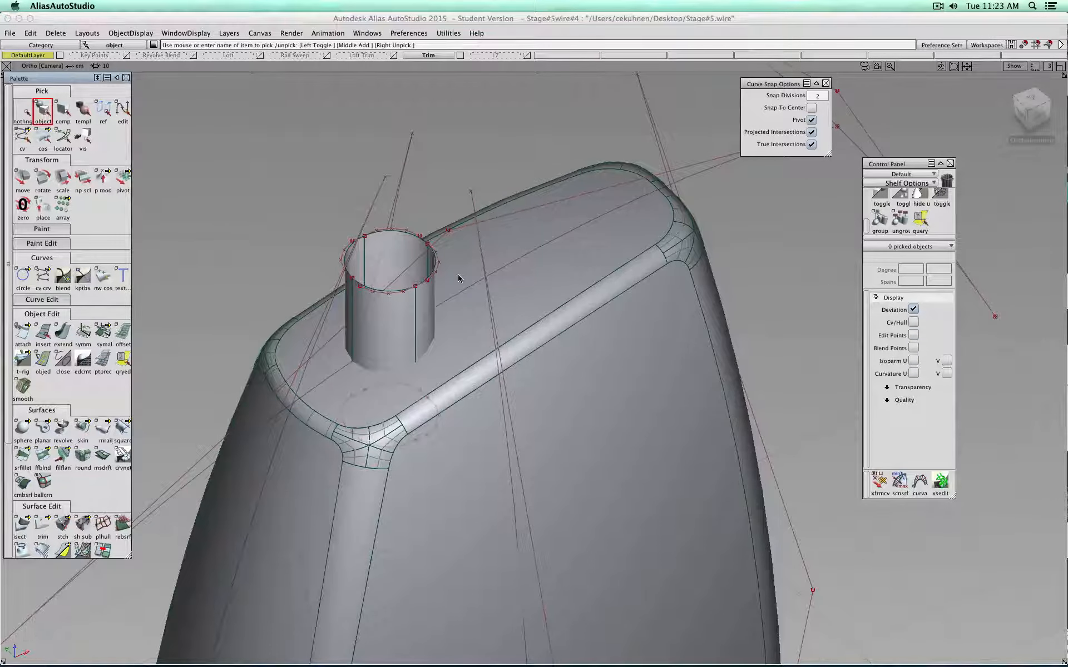
Intersect the four cylinder surfaces with the body's top surface.
alt+shift+drag(458, 278, 539, 231)
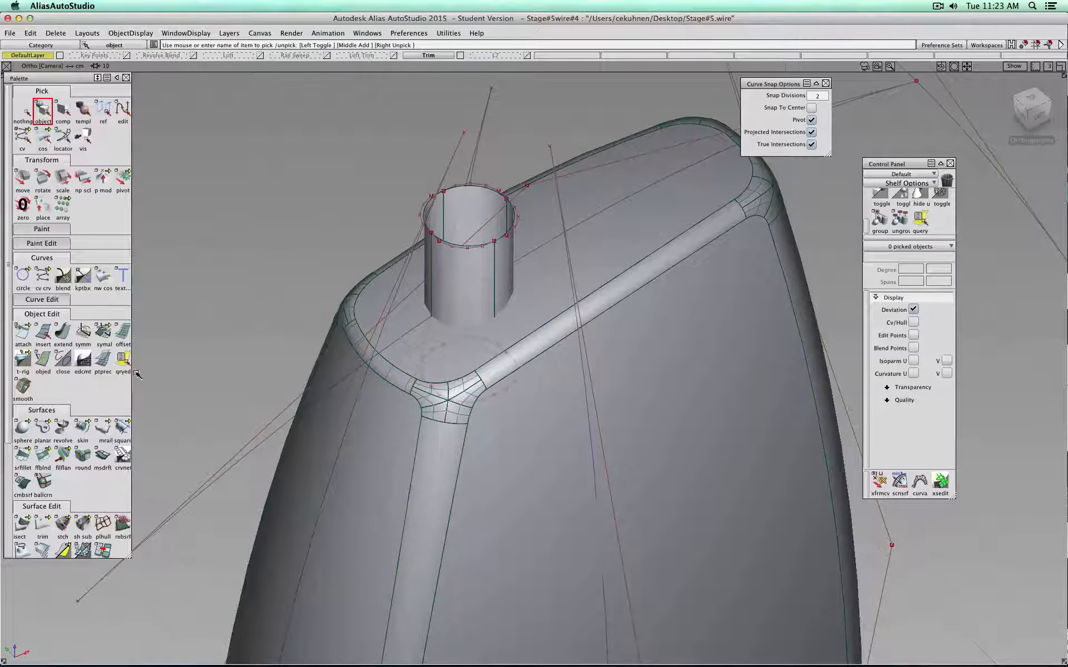
click(23, 524)
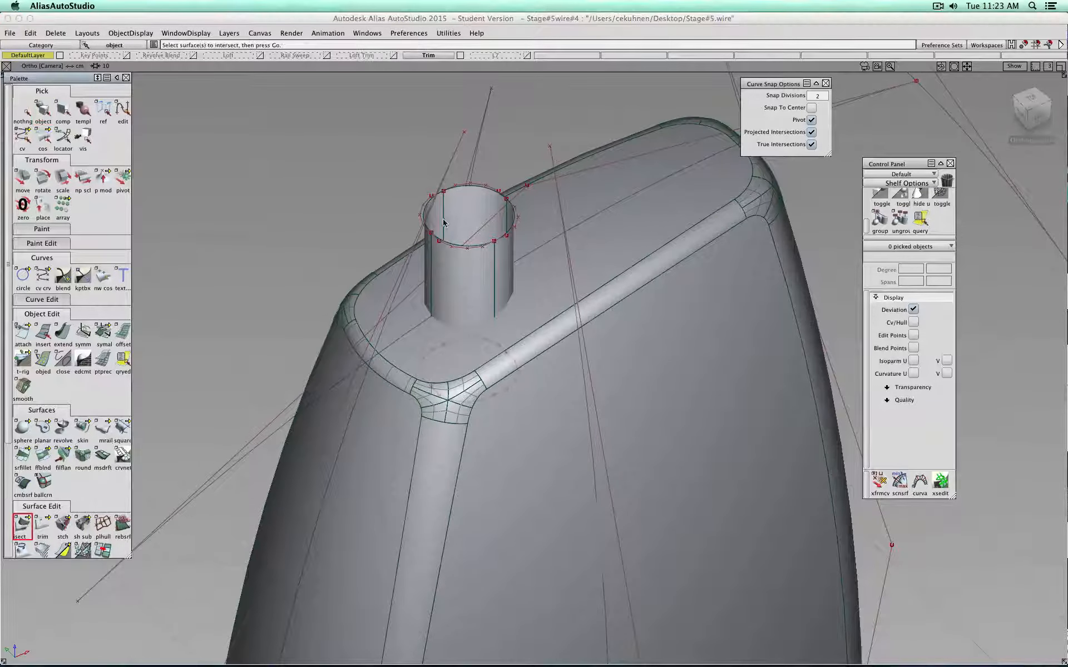
click(476, 227)
click(429, 244)
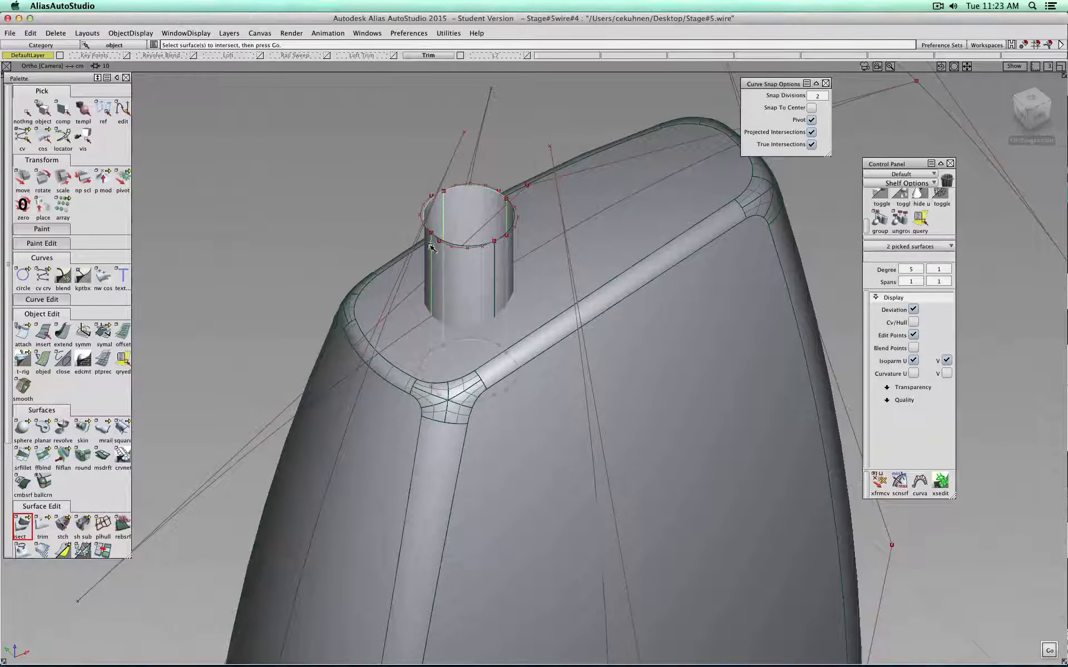
click(472, 257)
click(511, 262)
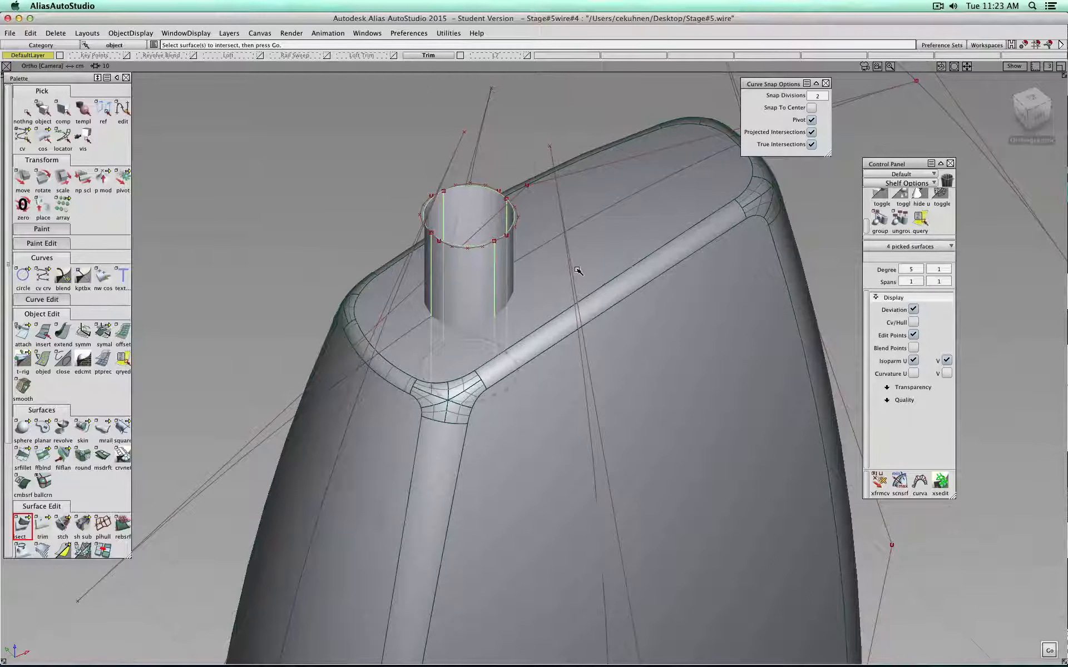
key(space)
click(545, 257)
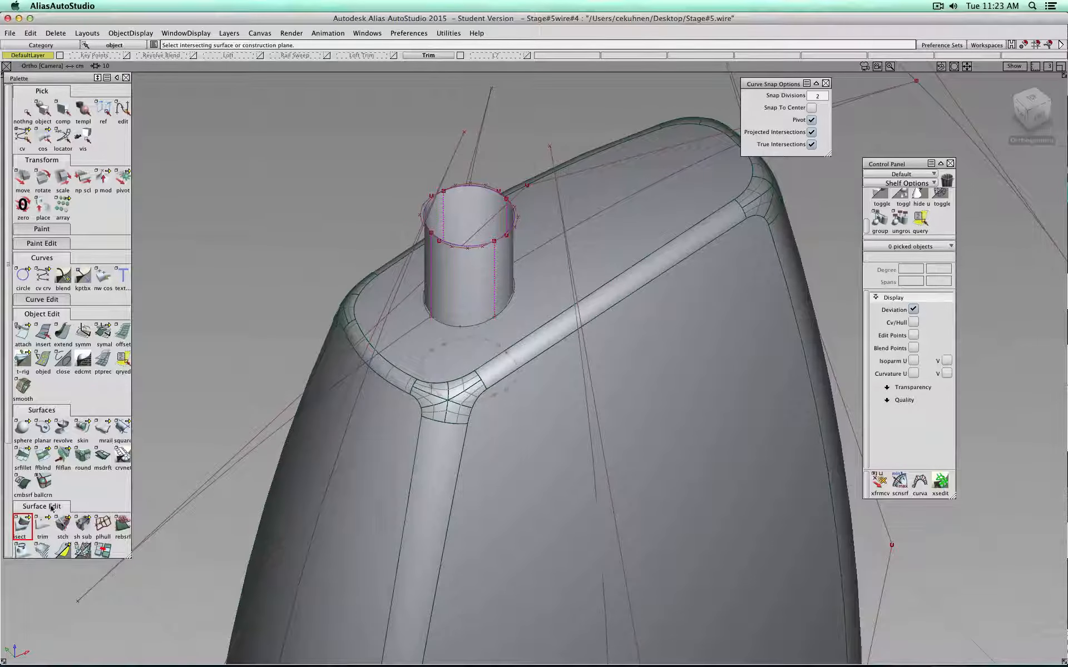
Check the Intersect options, and trim the body's top surface, discarding the region inside the cylinder.
double_click(23, 523)
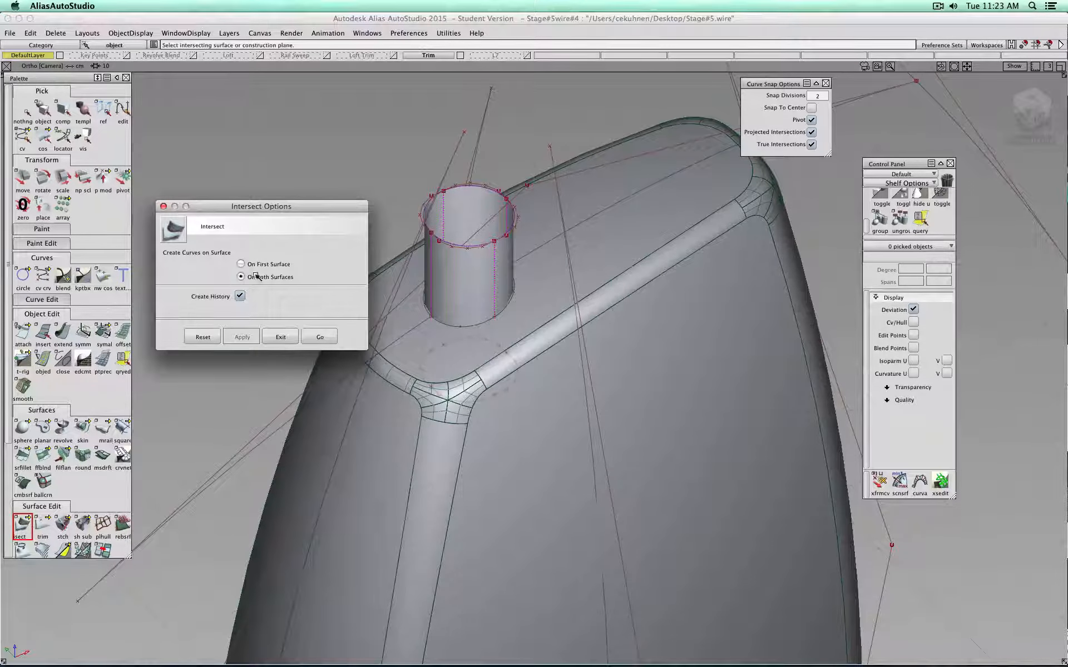
click(43, 110)
click(43, 525)
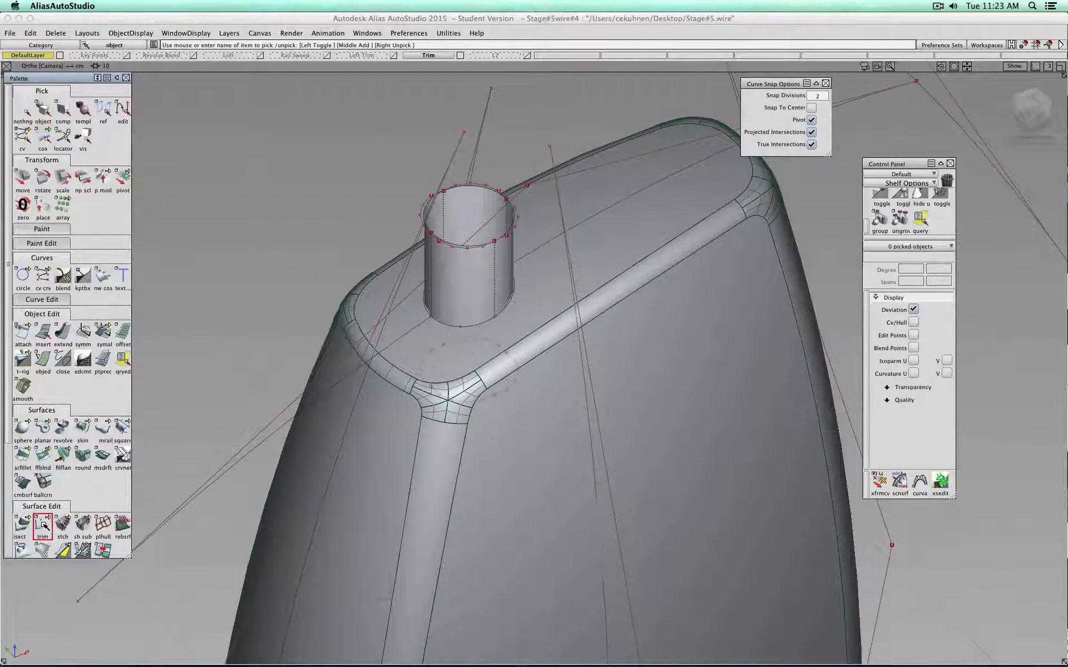
alt+shift+drag(618, 245, 586, 375)
alt+shift+middle_drag(586, 374, 591, 239)
alt+shift+right_drag(591, 238, 476, 393)
click(476, 393)
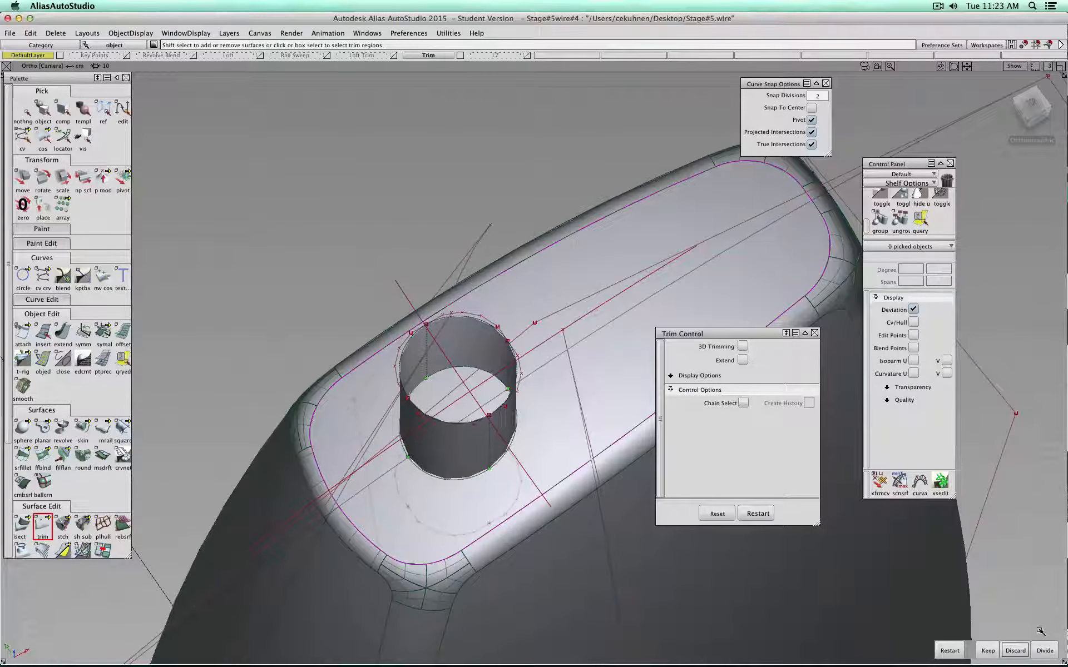
click(1015, 651)
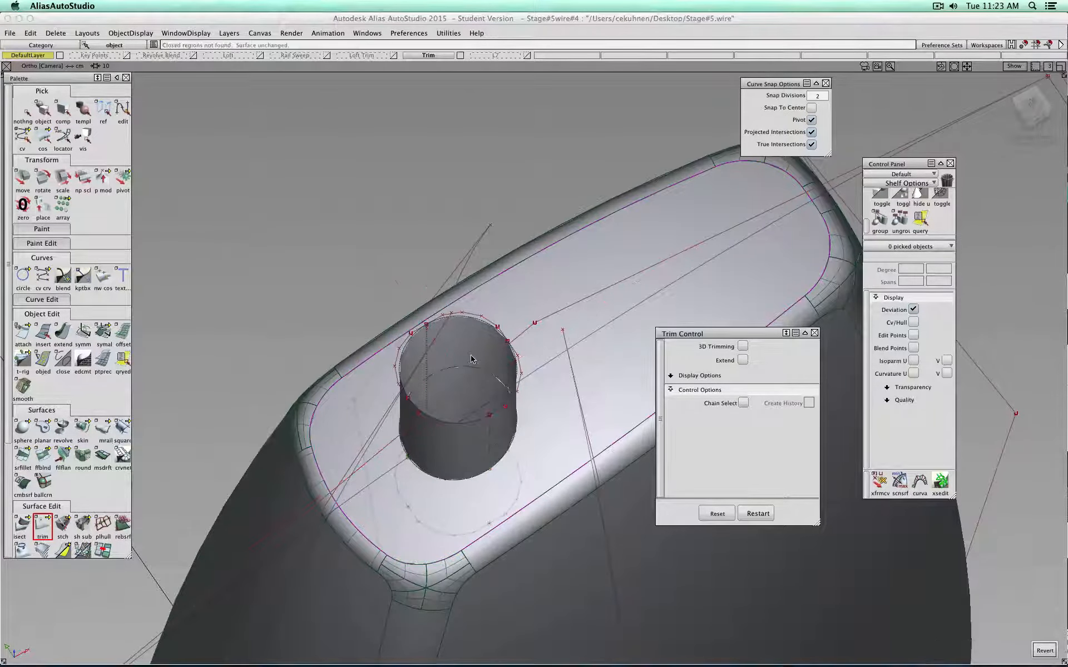
Trim the four cylinder surfaces at their intersection with the body, keeping the part above the top surface, and close the Trim Control.
alt+shift+right_drag(472, 359, 477, 365)
alt+shift+drag(507, 413, 541, 217)
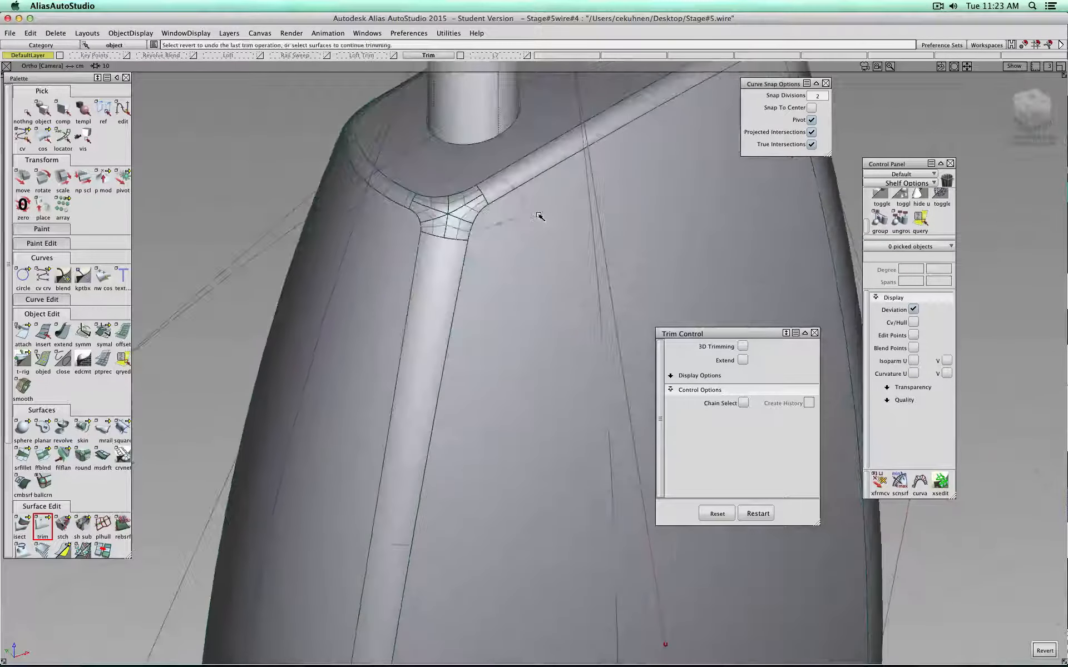
alt+shift+middle_drag(541, 217, 455, 243)
alt+shift+right_drag(455, 243, 449, 224)
alt+shift+middle_drag(449, 224, 458, 271)
click(458, 271)
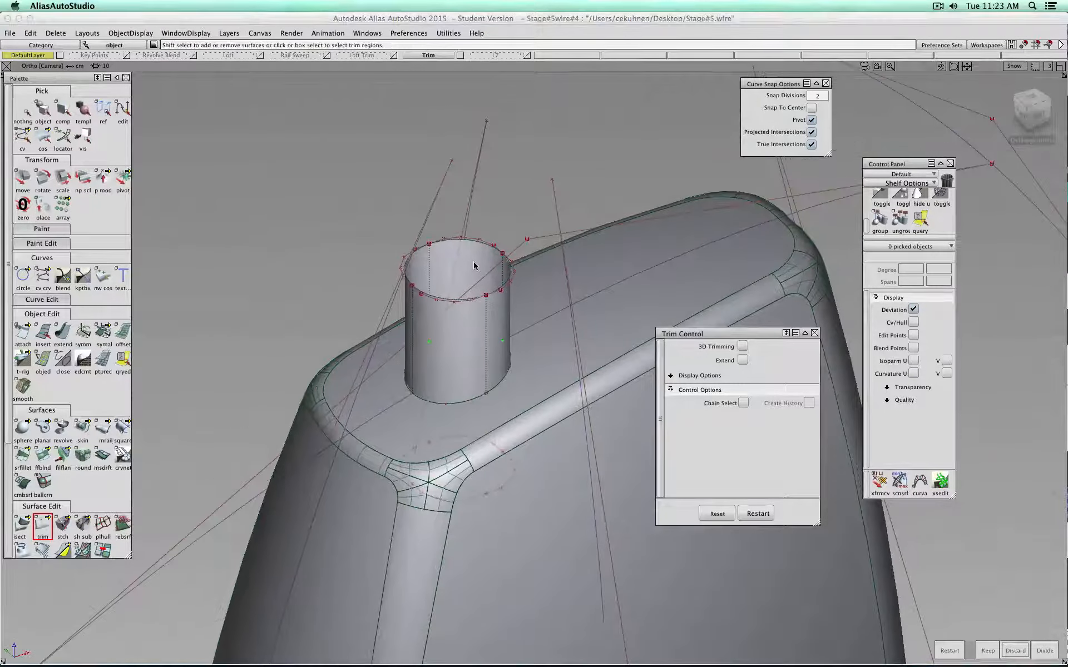
click(989, 651)
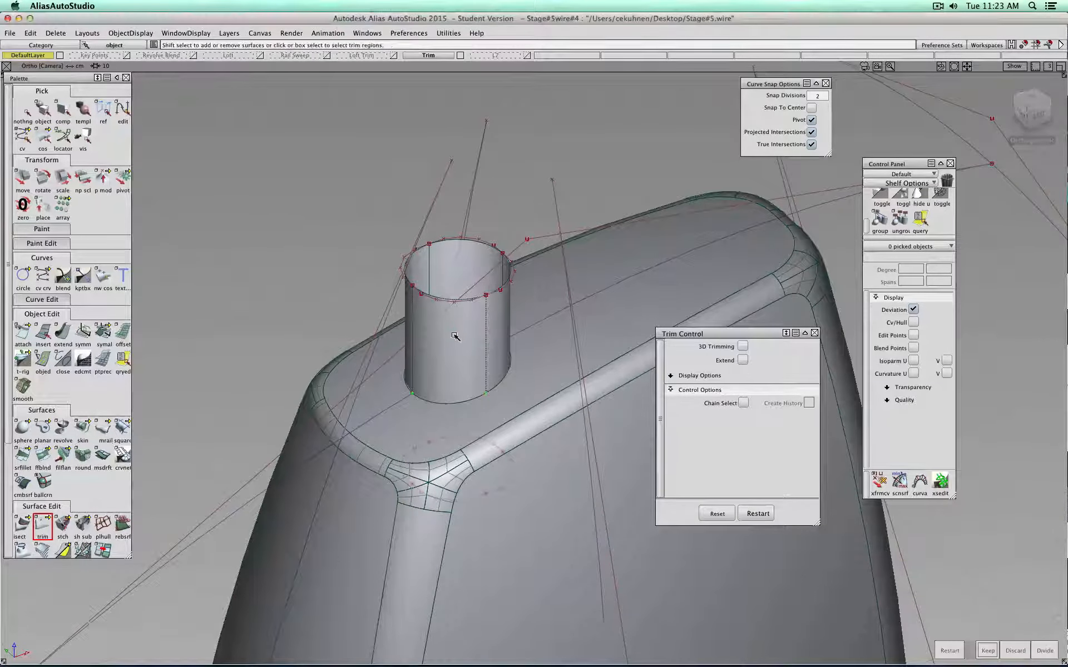
click(502, 332)
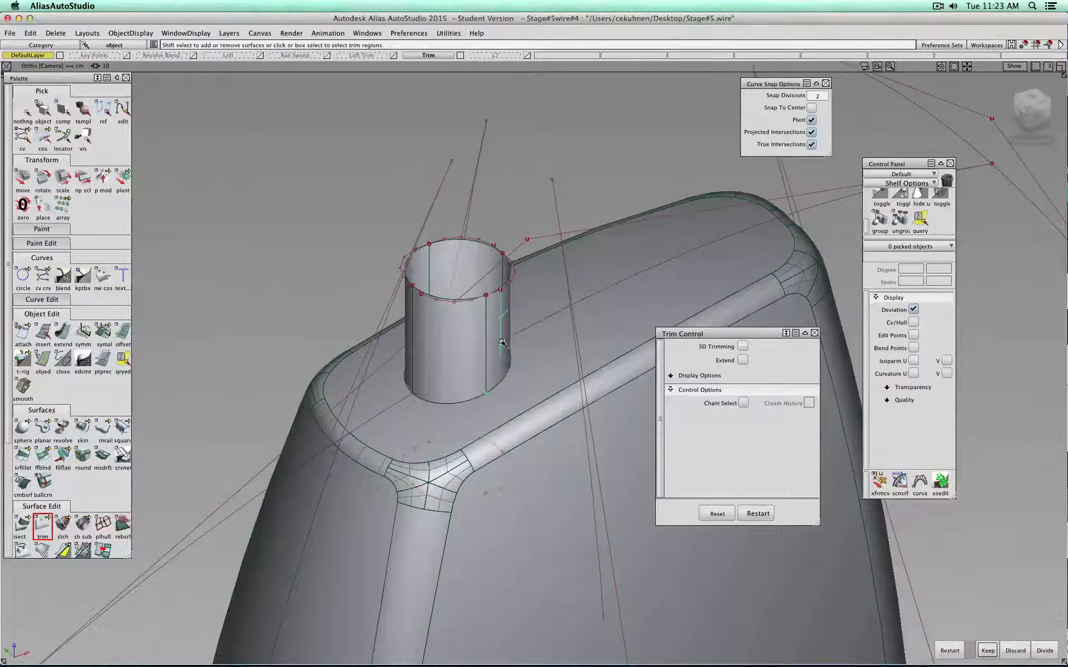
key(space)
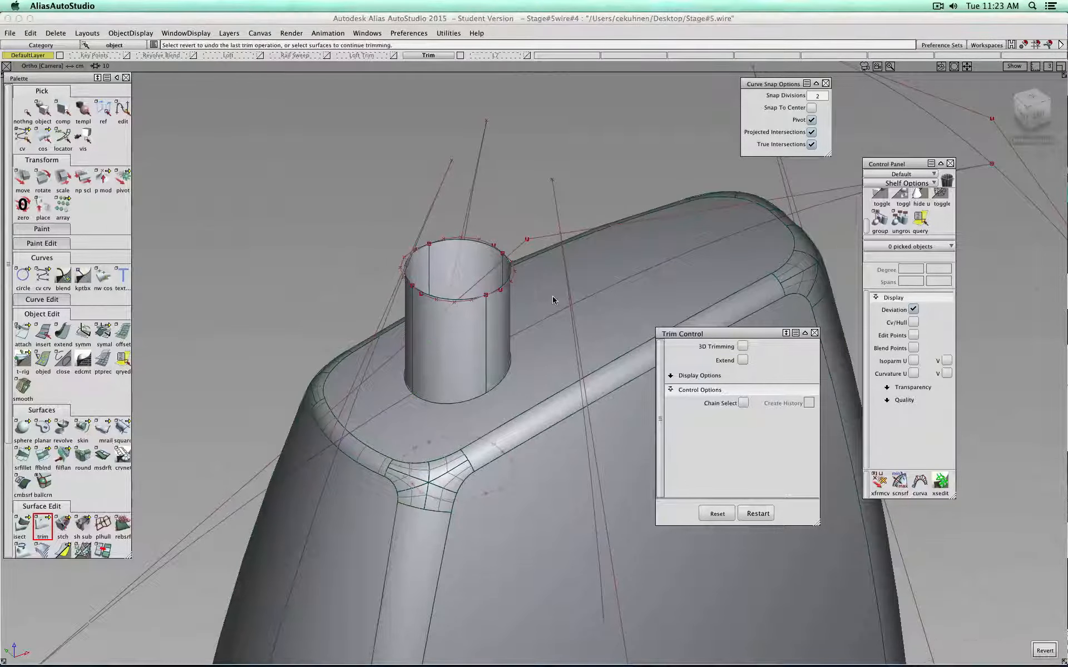
scroll(552, 297, down, 1)
mouse_move(513, 226)
alt+shift+mouse_down()
mouse_move(516, 340)
mouse_move(511, 261)
mouse_move(503, 322)
mouse_move(505, 228)
alt+shift+mouse_up()
click(813, 333)
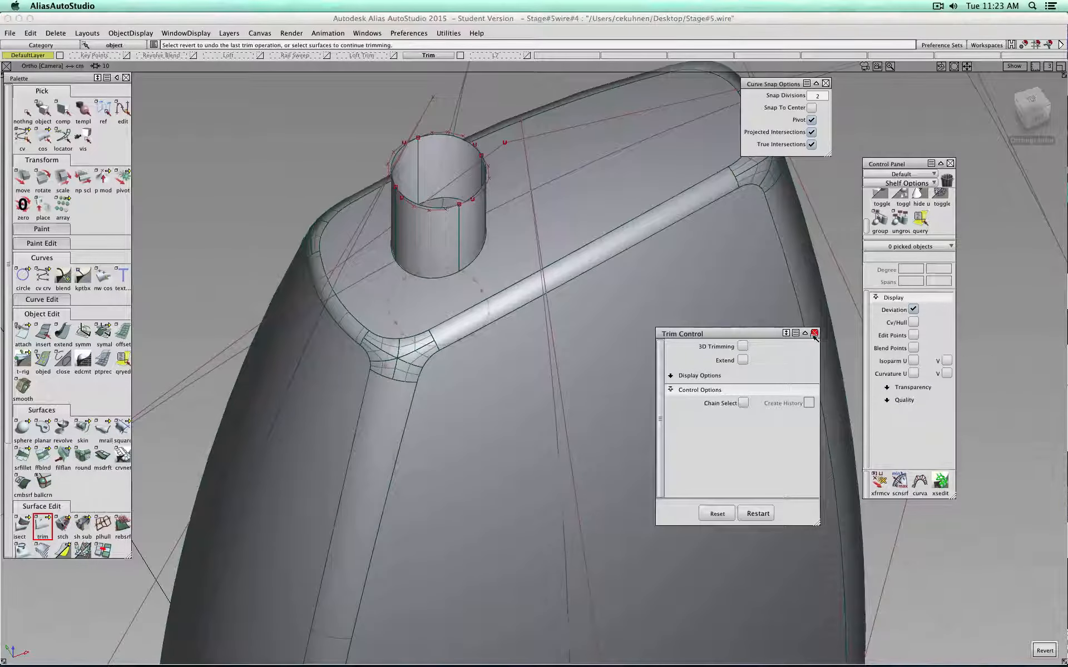
alt+shift+middle_drag(550, 224, 586, 315)
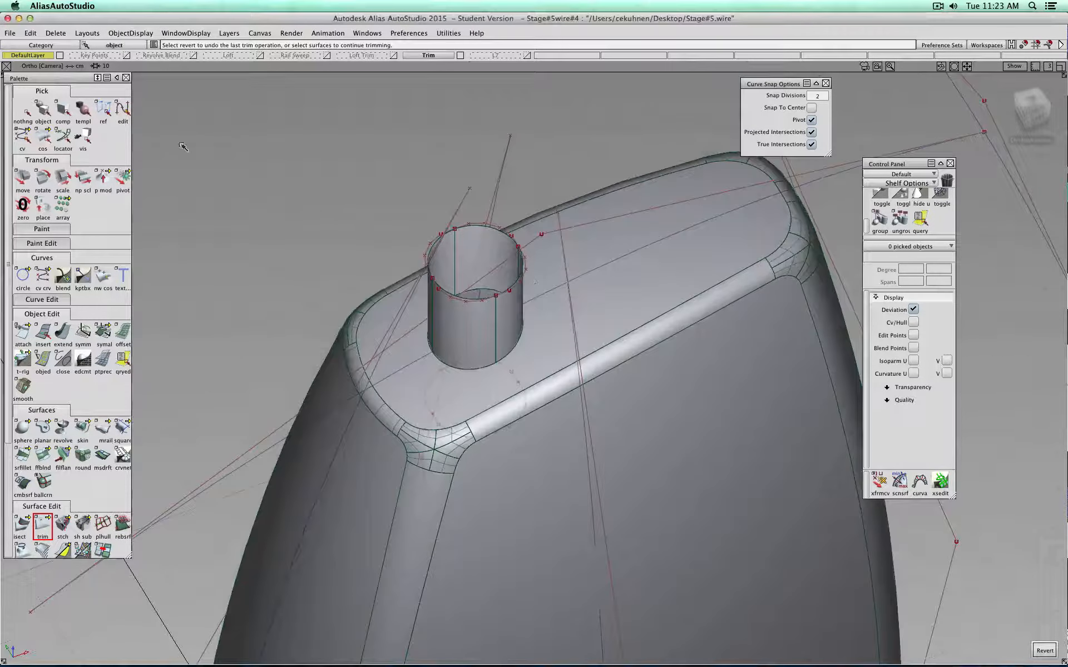
Pick all eight curve segments of the upper and lower circles and move the neck slightly along the body's top surface.
click(41, 111)
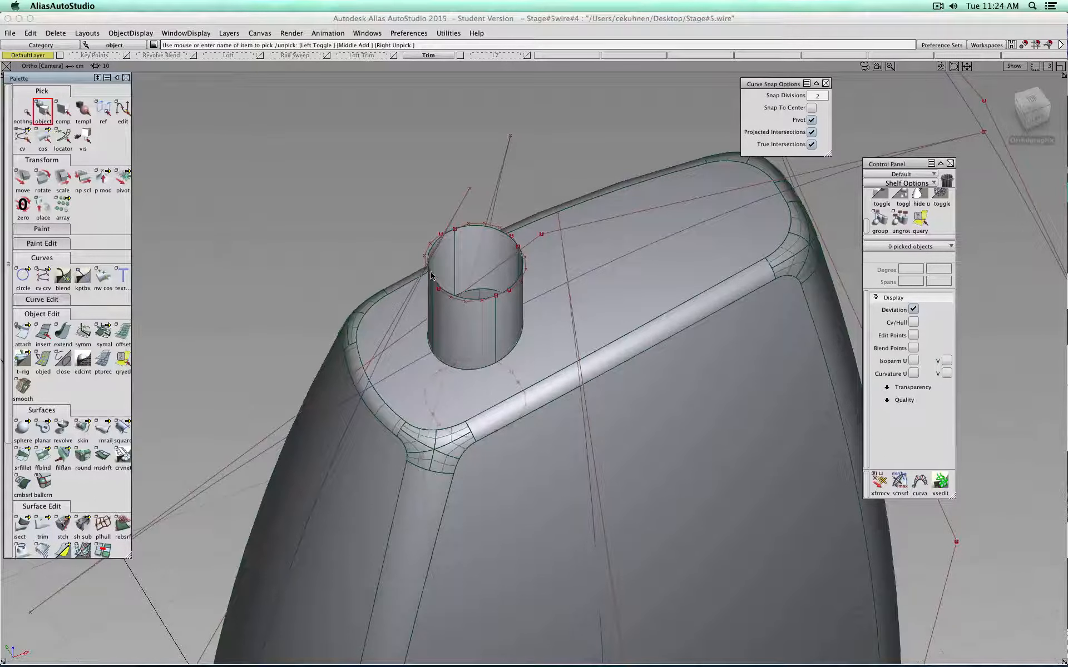
ctrl+shift+click(341, 218)
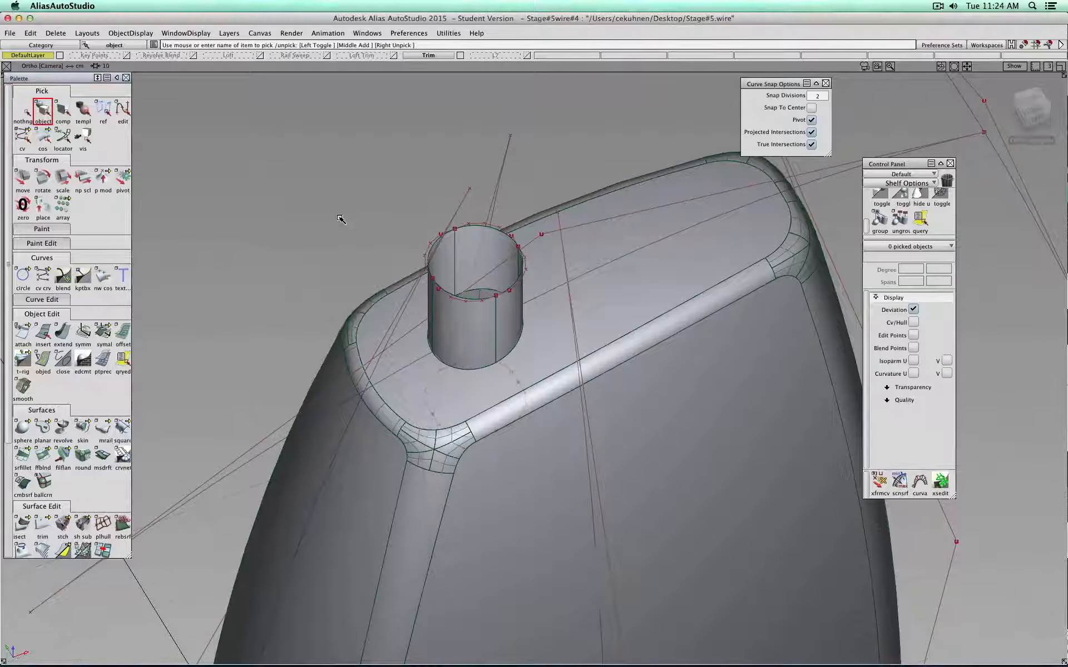
ctrl+shift+click(340, 218)
ctrl+shift+drag(340, 218, 362, 229)
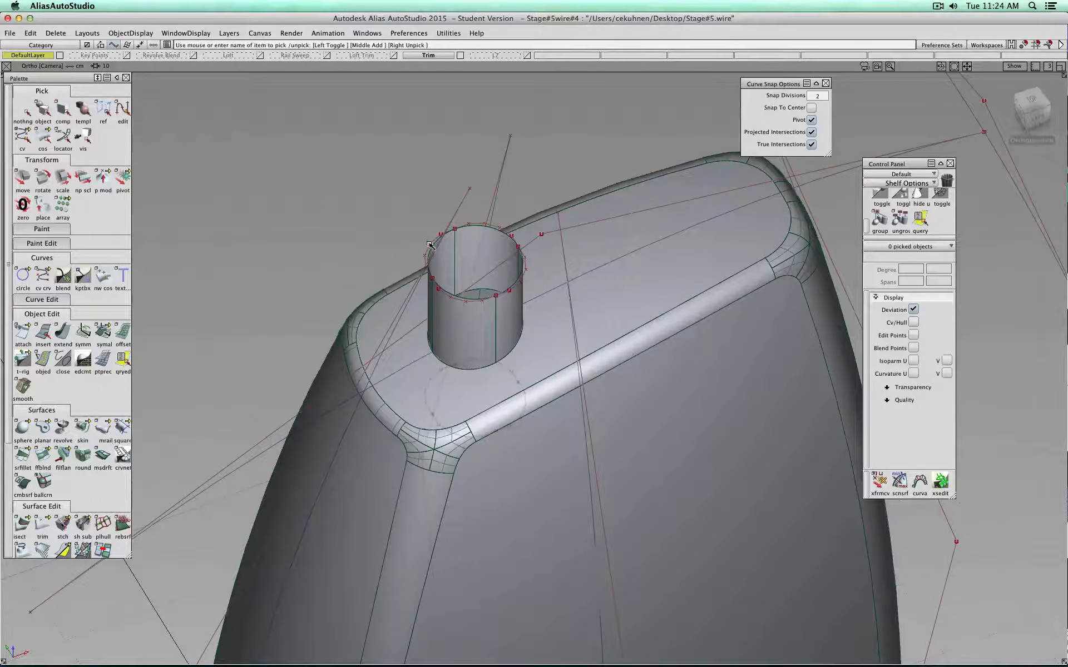
click(433, 247)
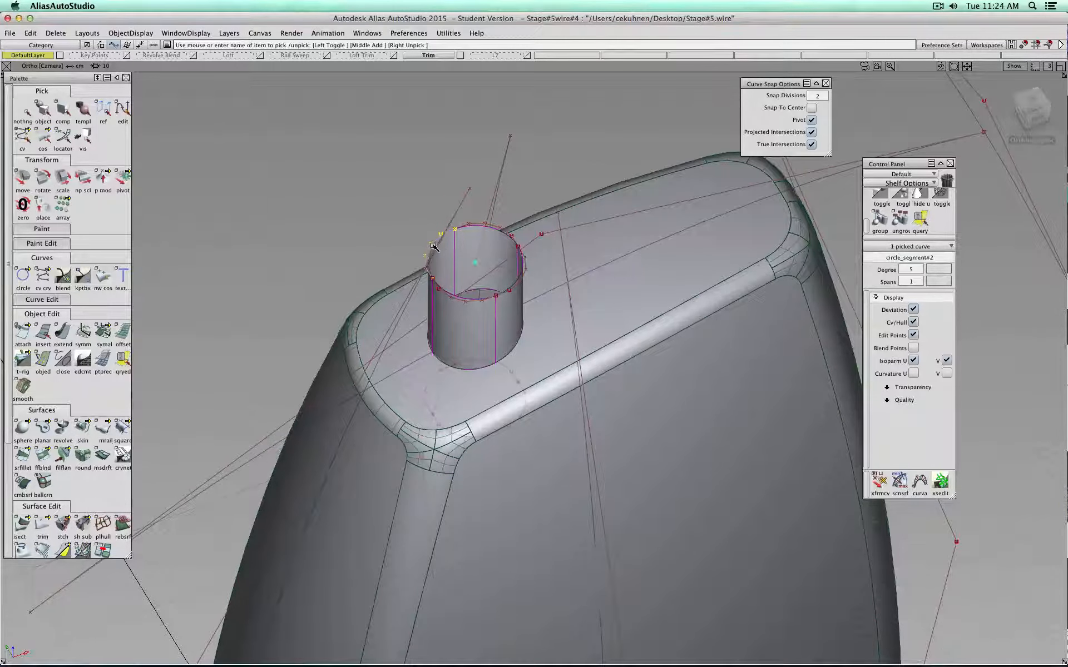
click(477, 229)
click(478, 299)
click(512, 286)
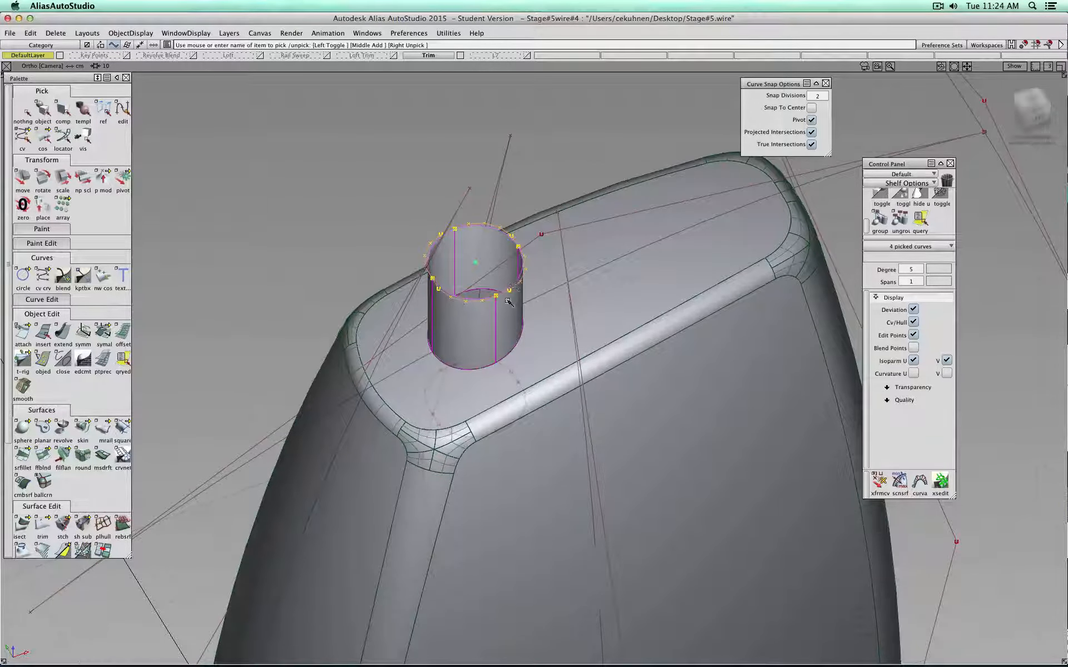
click(476, 366)
click(522, 412)
click(437, 424)
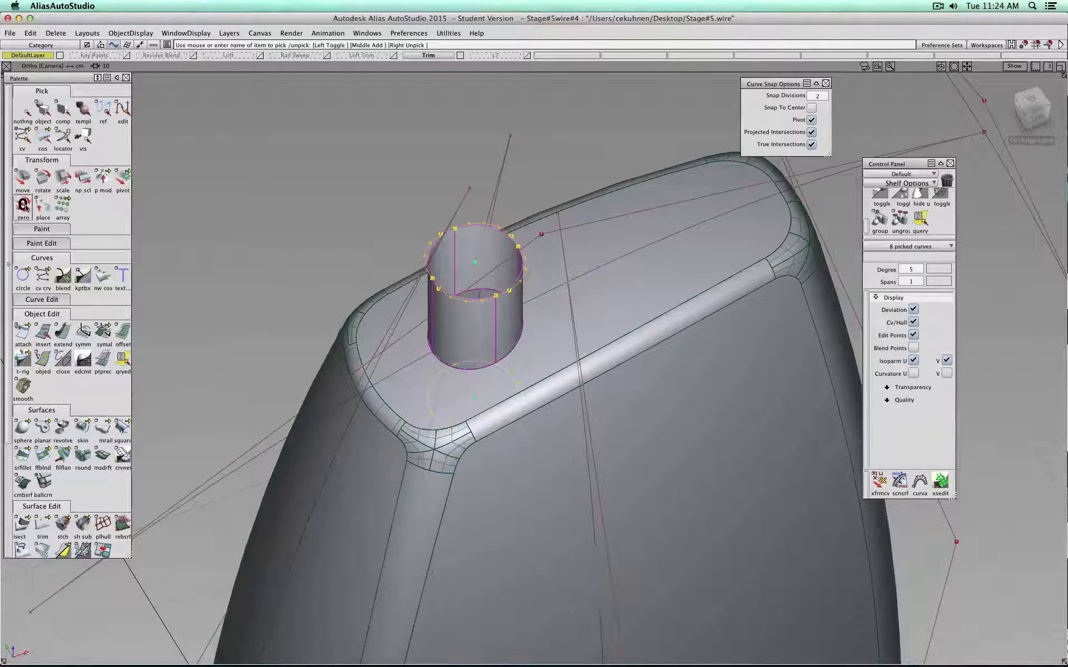
click(22, 178)
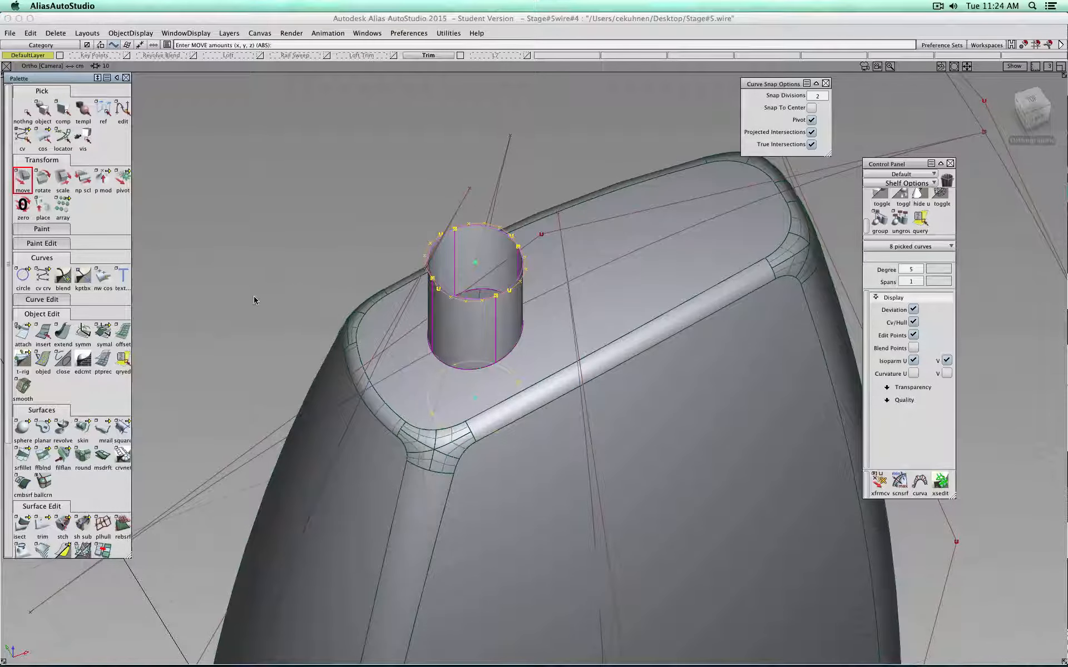
drag(254, 297, 278, 279)
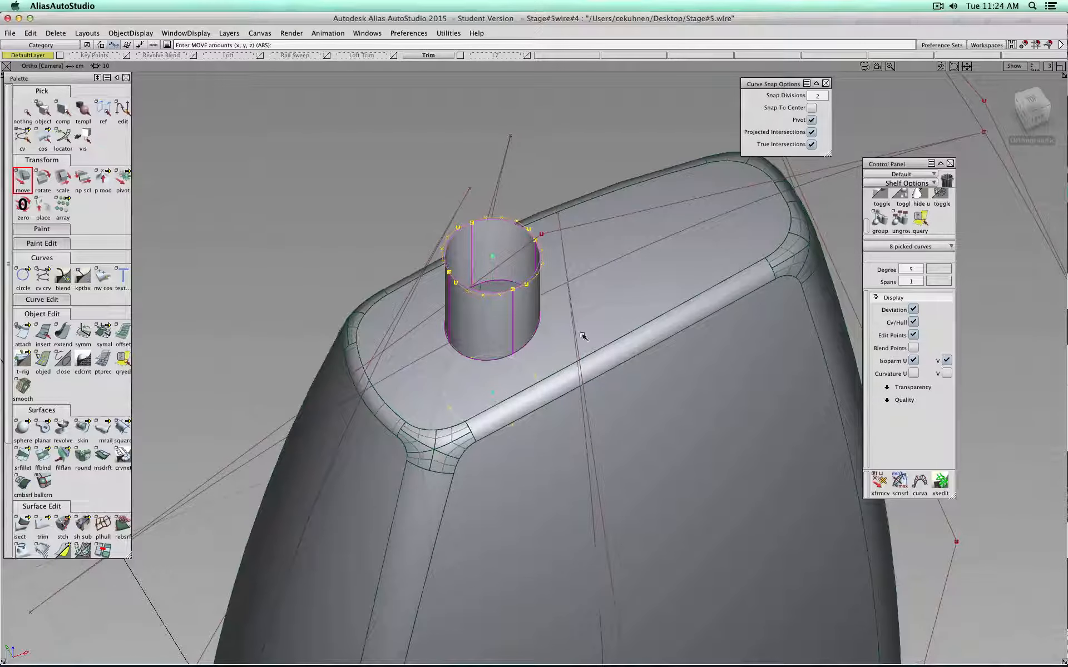
Try to modify the body's construction curve curve#25 with the Move tool, undo the change and clear the selection.
click(571, 300)
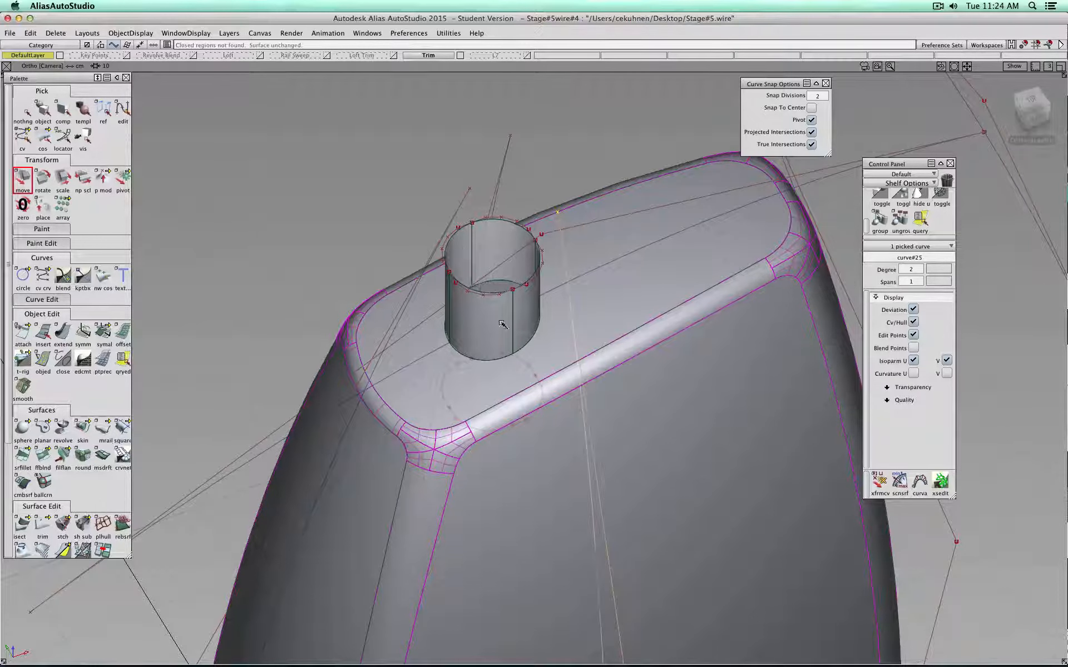
key(super+z)
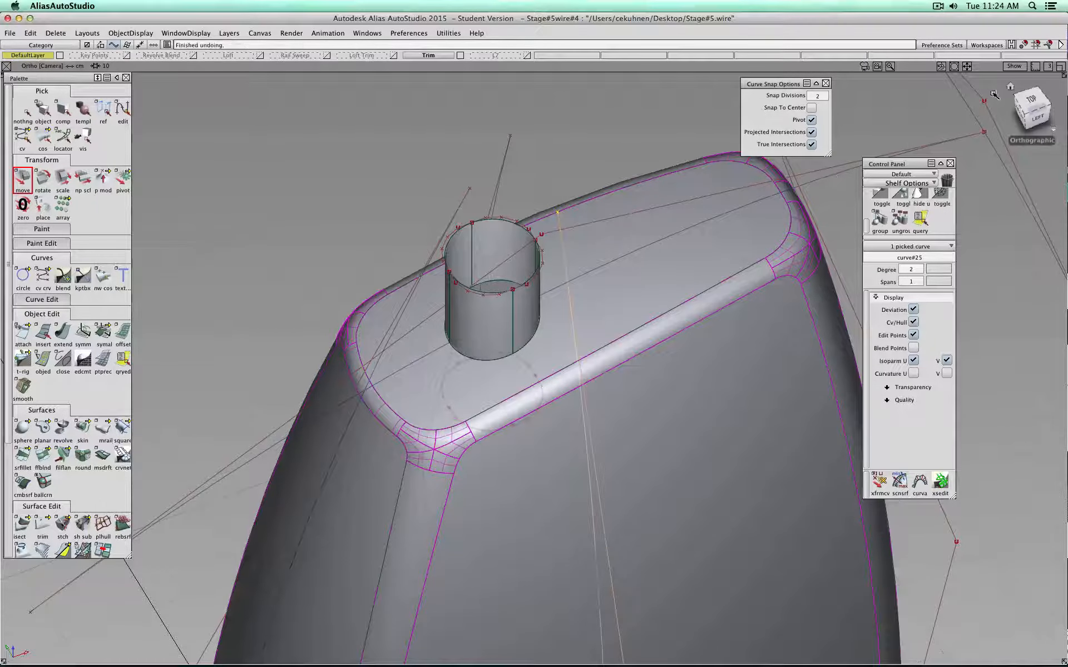
click(1027, 101)
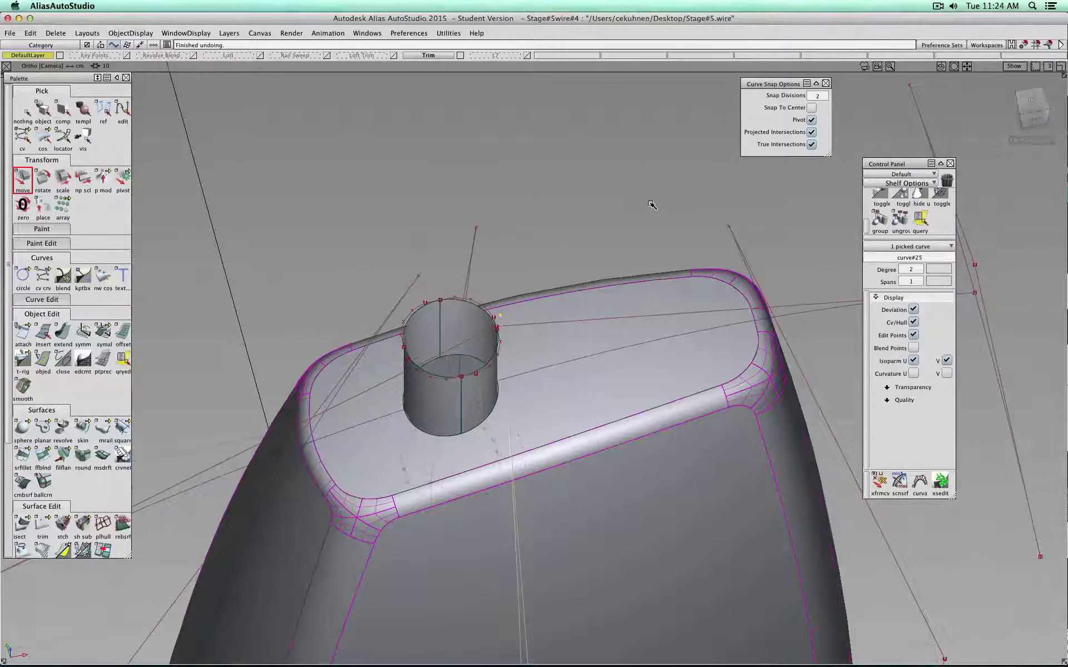
click(21, 114)
click(42, 111)
Start a Surface Fillet with Radius construction, G1 Circular section and a radius of 0.5.
alt+shift+middle_drag(466, 393, 472, 314)
alt+shift+drag(417, 383, 578, 248)
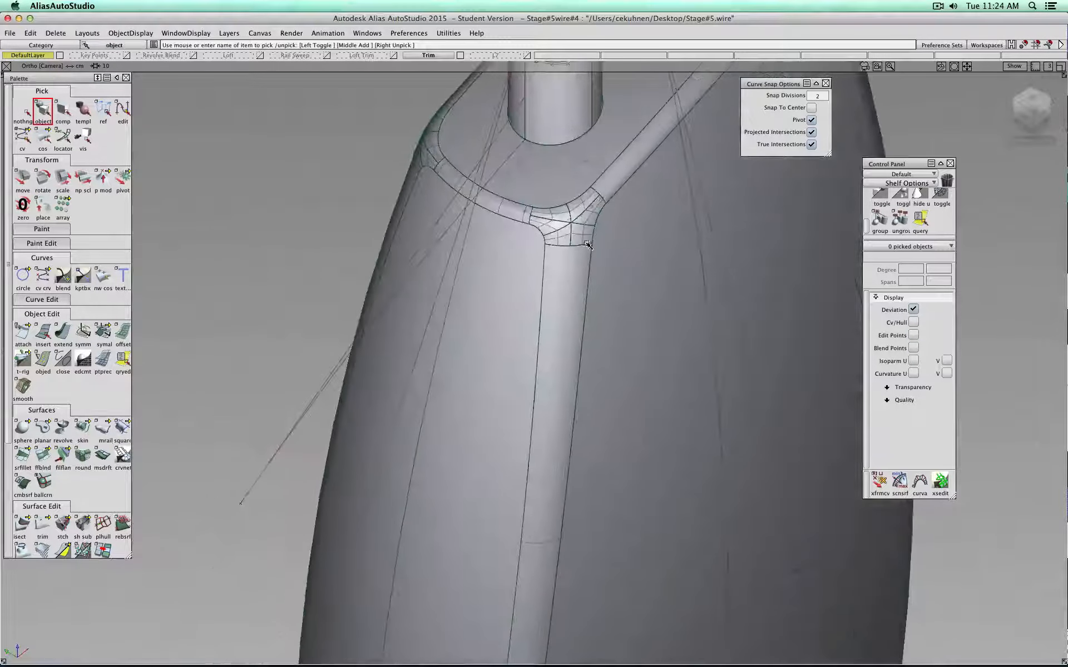
alt+shift+middle_drag(584, 248, 447, 565)
click(22, 457)
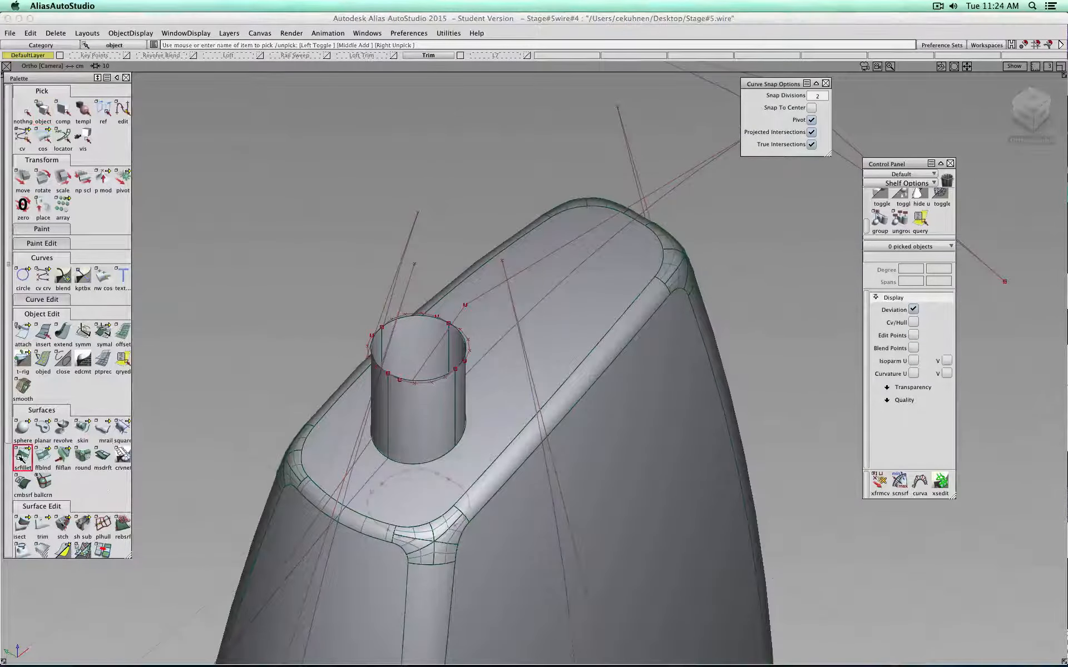
drag(844, 154, 772, 202)
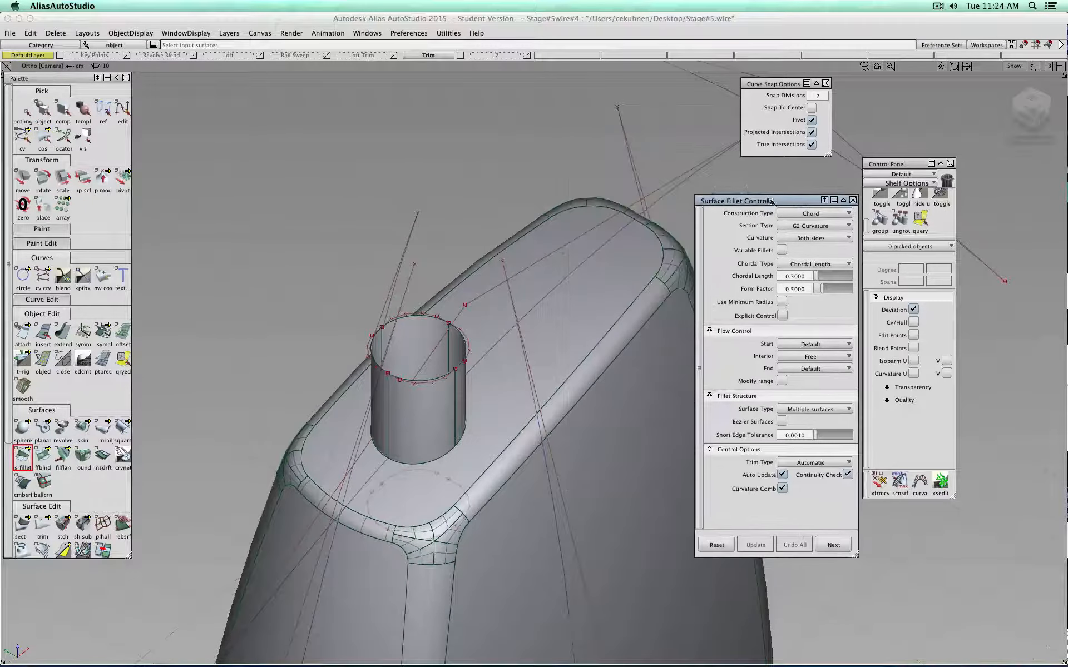
click(834, 215)
click(815, 238)
click(817, 225)
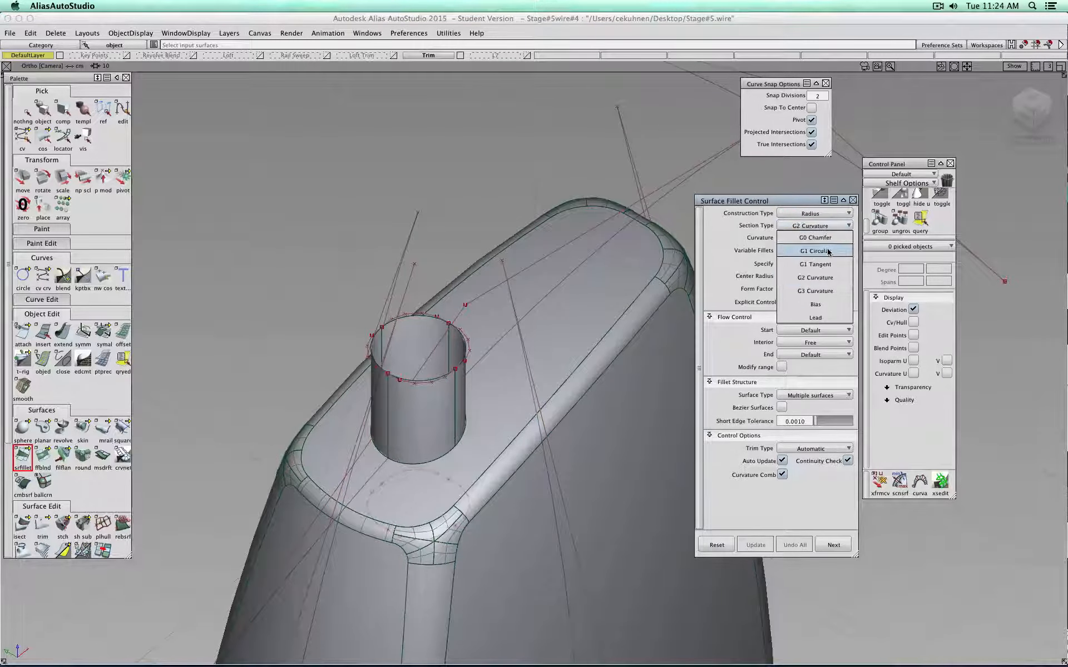
click(829, 251)
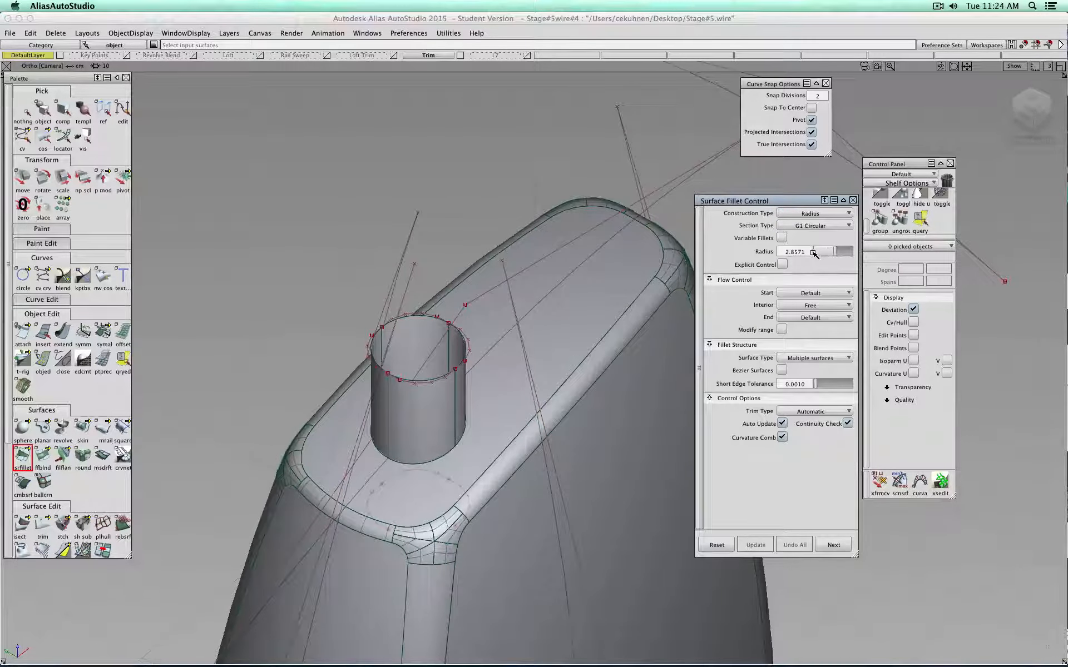
click(810, 252)
text(0.5)
key(Return)
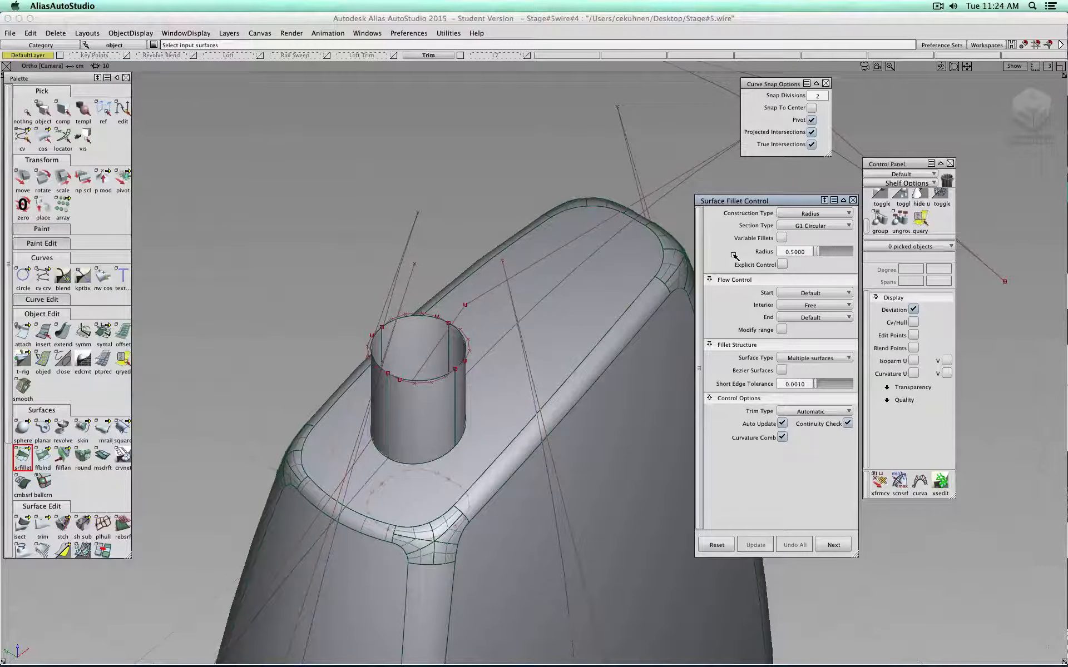
Build the fillet between the four cylinder surfaces and the body's top surface.
click(412, 357)
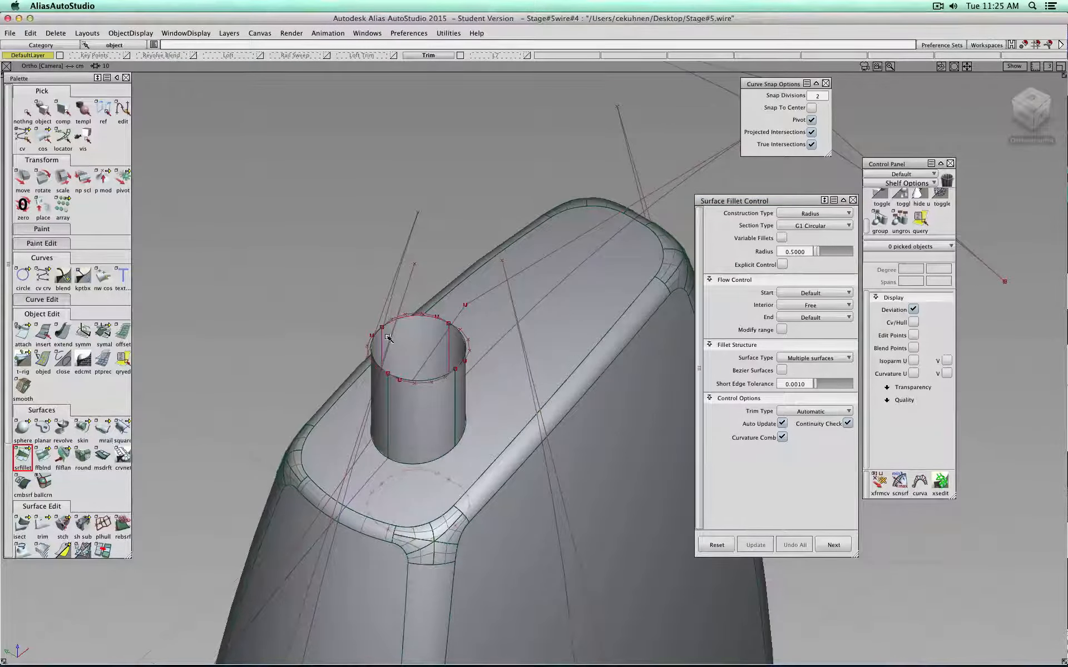
click(425, 402)
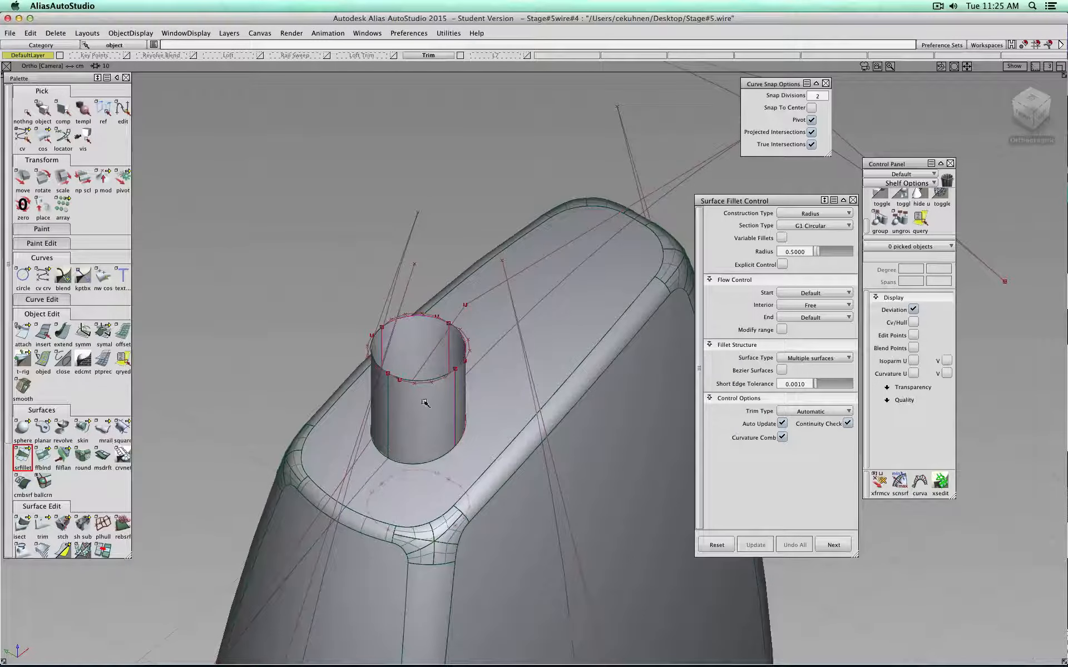
click(381, 411)
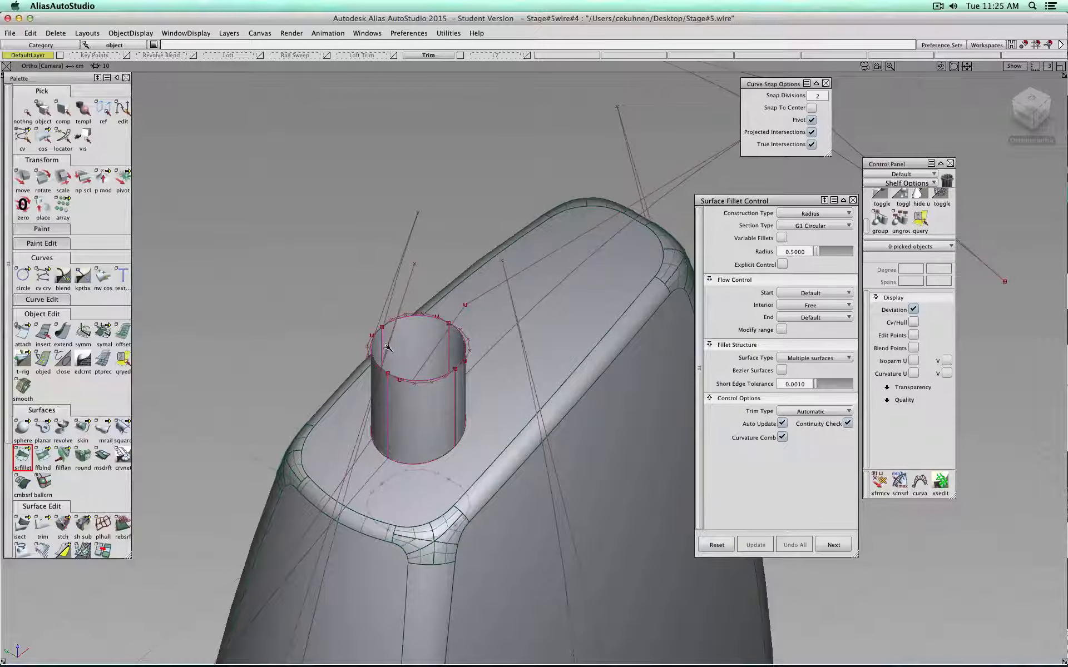
click(510, 384)
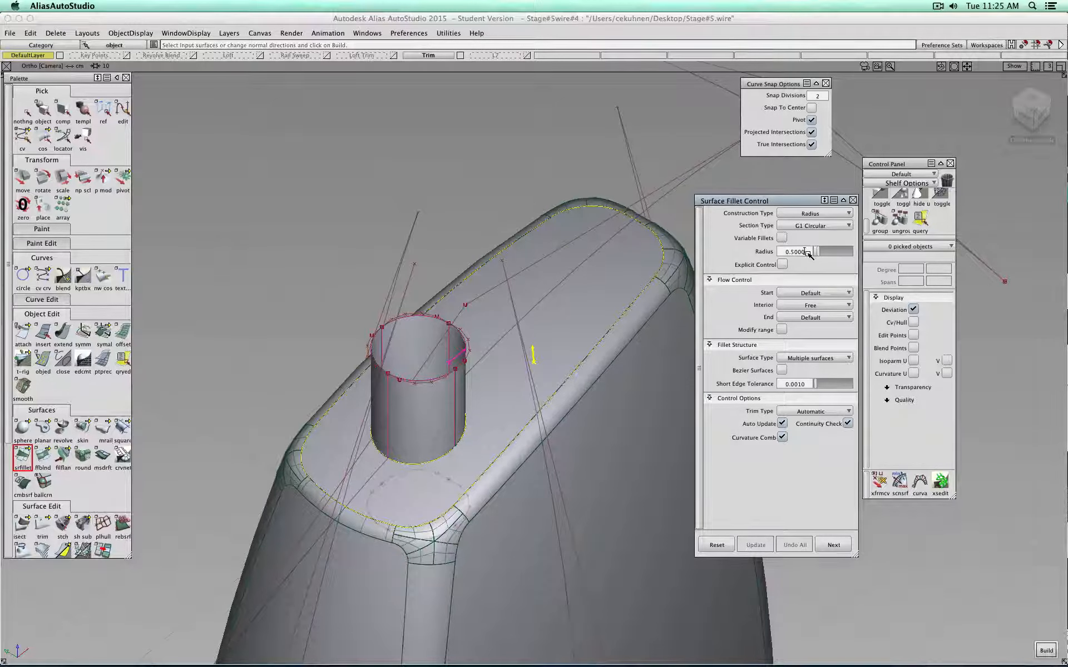
key(BackSpace)
key(Return)
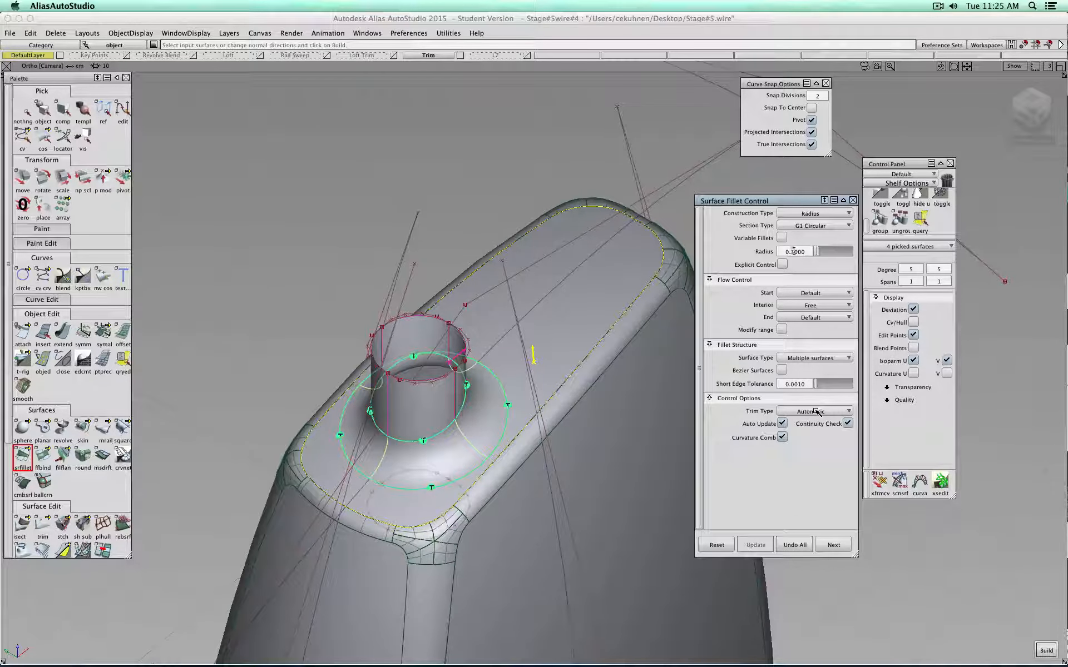
Reduce the radius of the fillet around the neck's base to 0.1.
key(Tab)
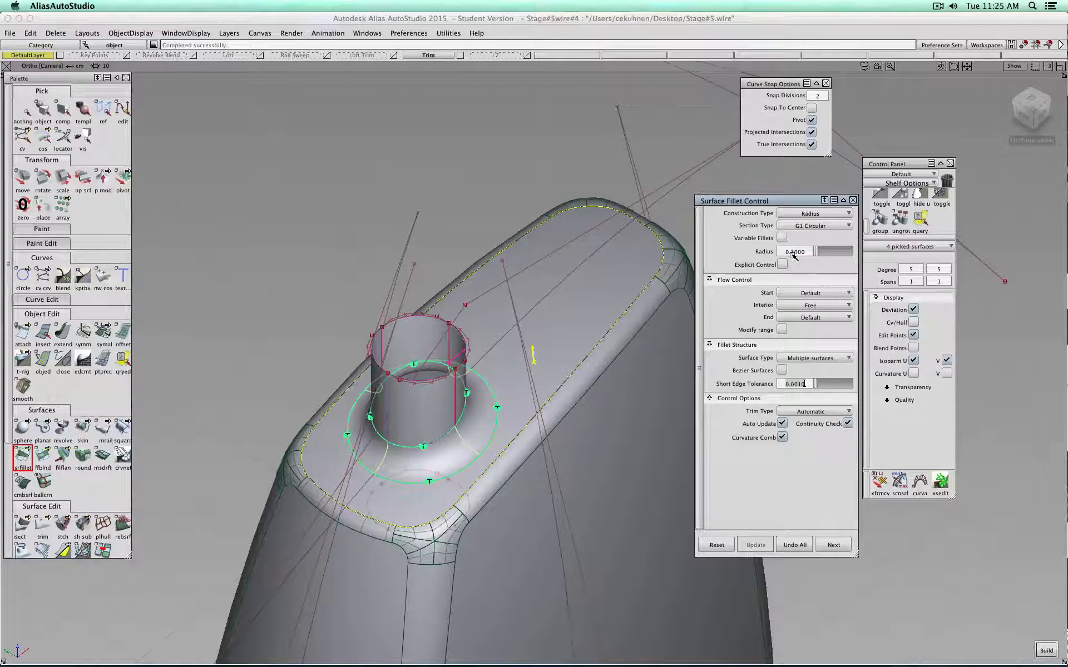
click(792, 253)
text(1)
key(Tab)
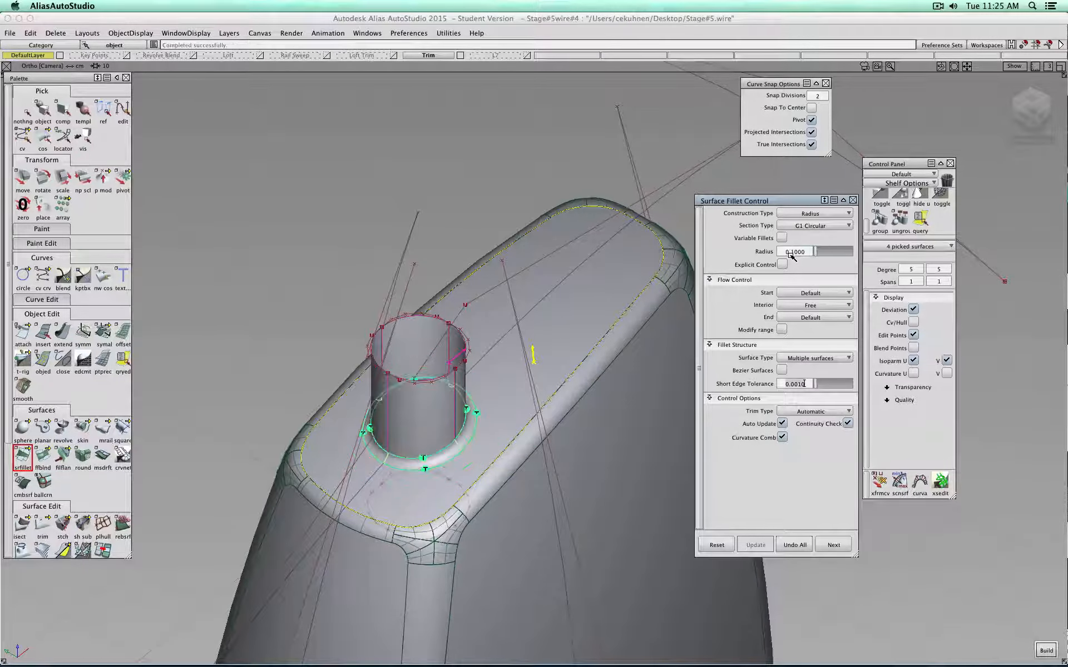
Try the G1 Tangent and G2 Curvature section types on the neck fillet with Radius construction.
alt+shift+right_drag(546, 372, 518, 442)
alt+shift+drag(517, 442, 528, 292)
click(1027, 108)
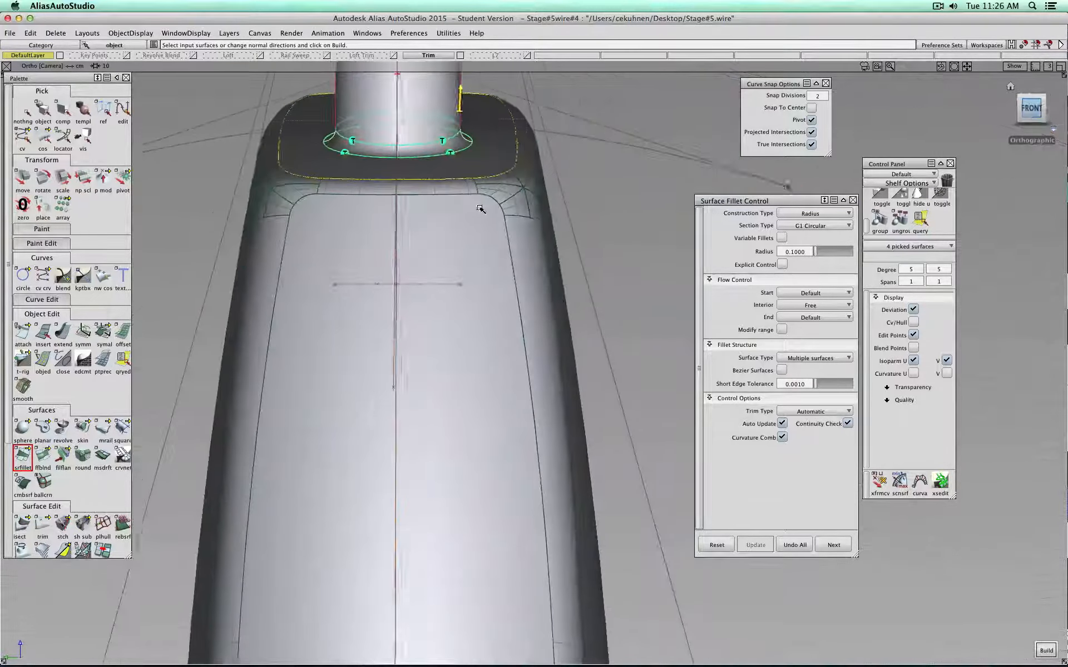
alt+shift+drag(343, 327, 538, 333)
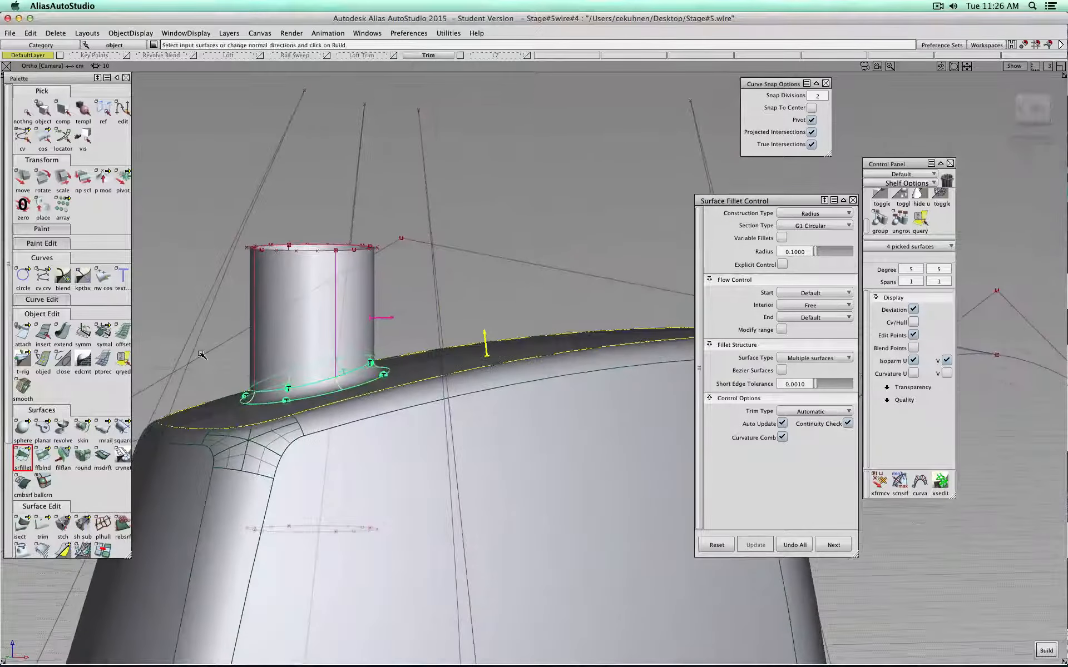
click(809, 228)
click(814, 263)
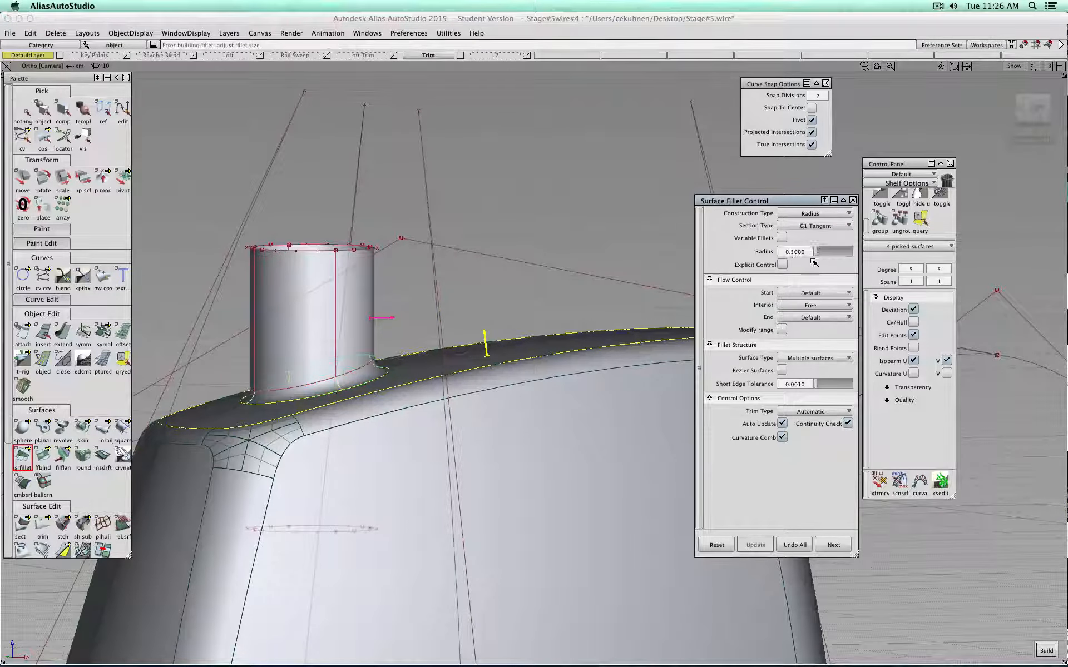
click(801, 225)
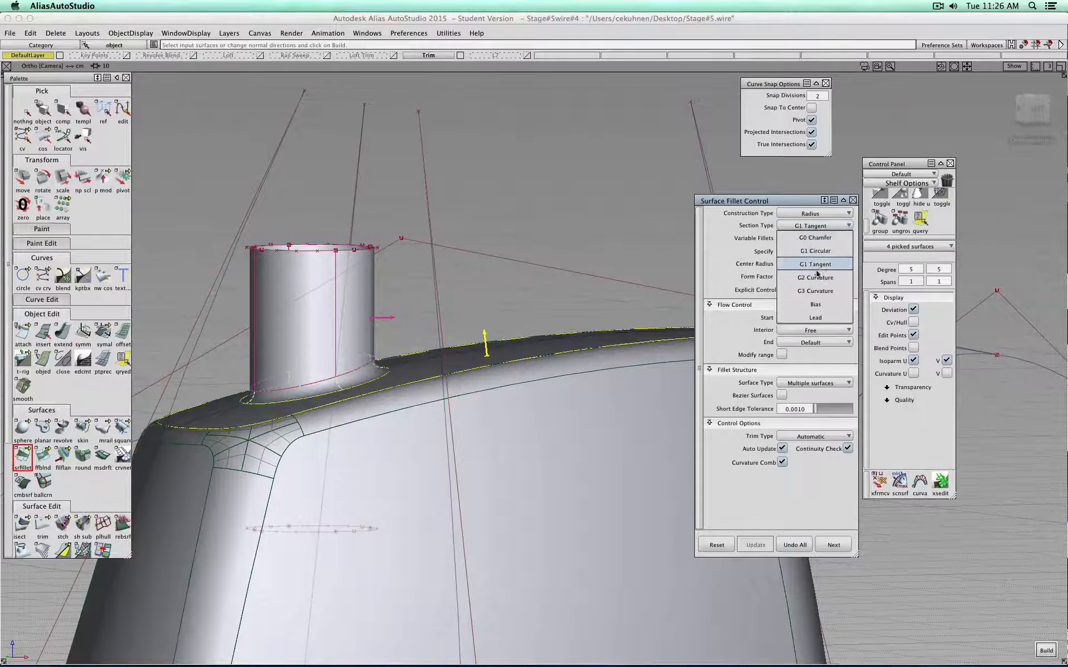
click(818, 275)
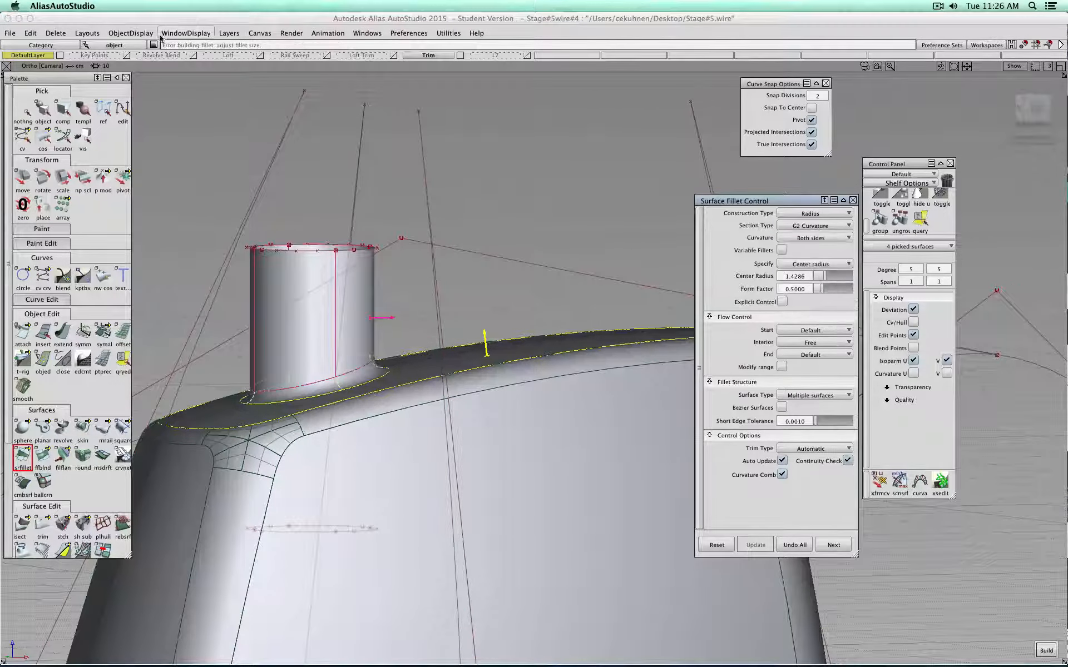
Change the neck fillet to Chord construction and compare its G1 Tangent and G2 Curvature sections at chordal length 0.3.
click(813, 226)
click(816, 227)
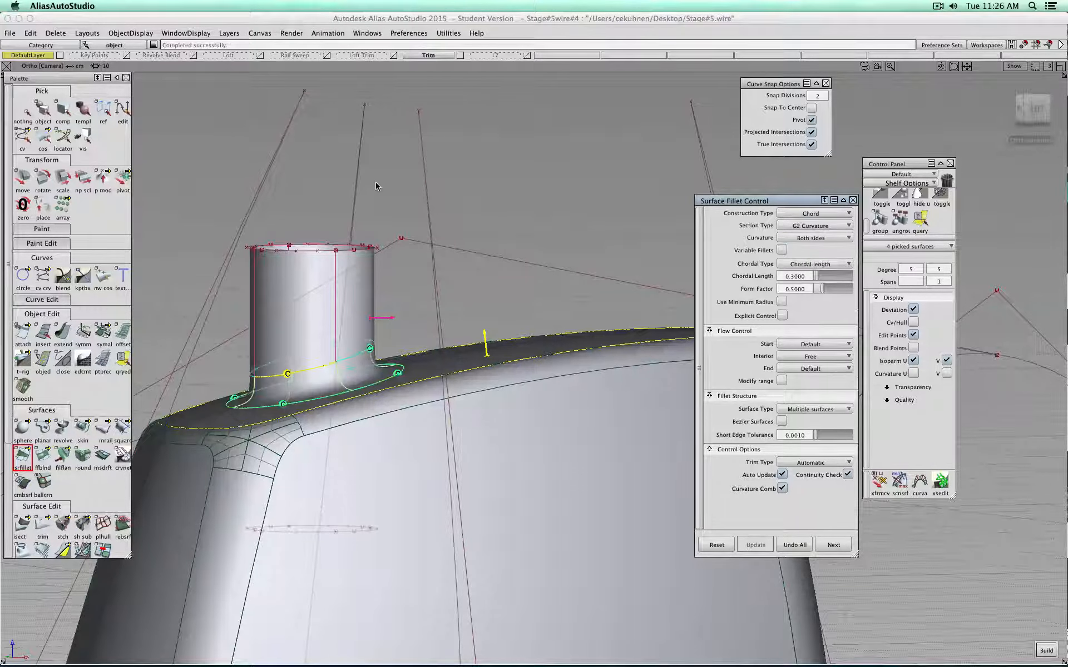
alt+shift+drag(396, 302, 612, 301)
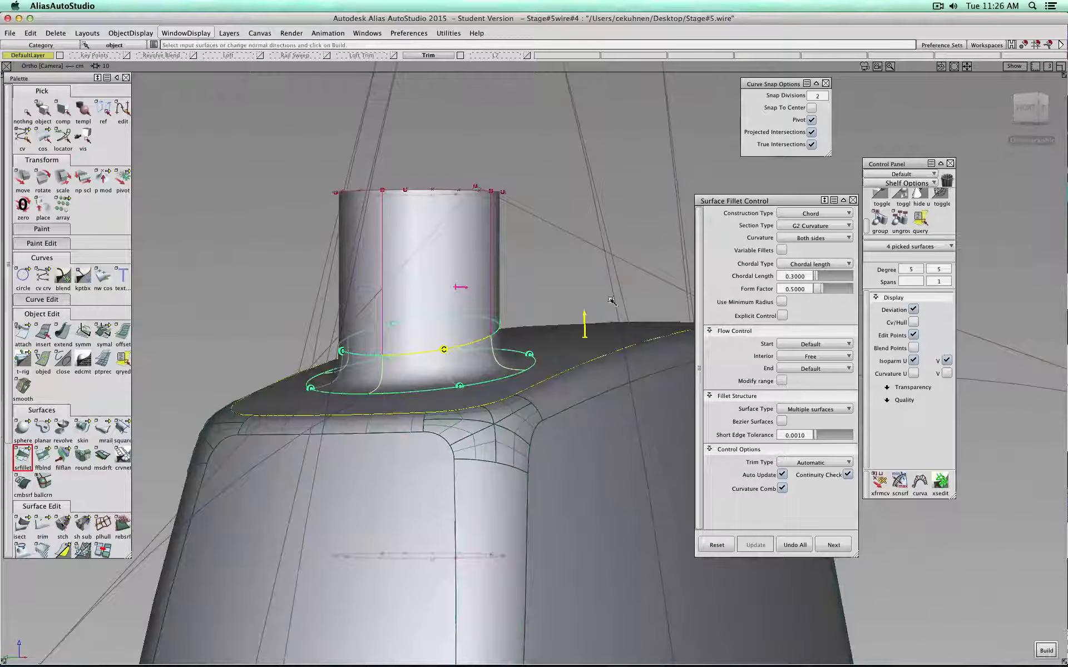
click(813, 225)
click(812, 254)
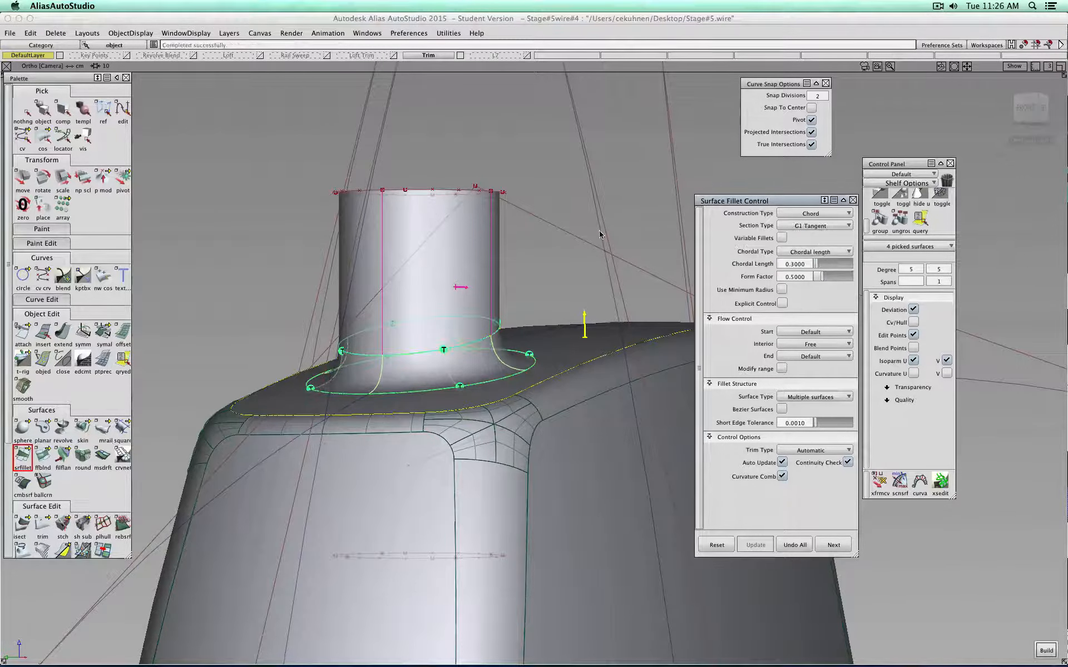
click(818, 226)
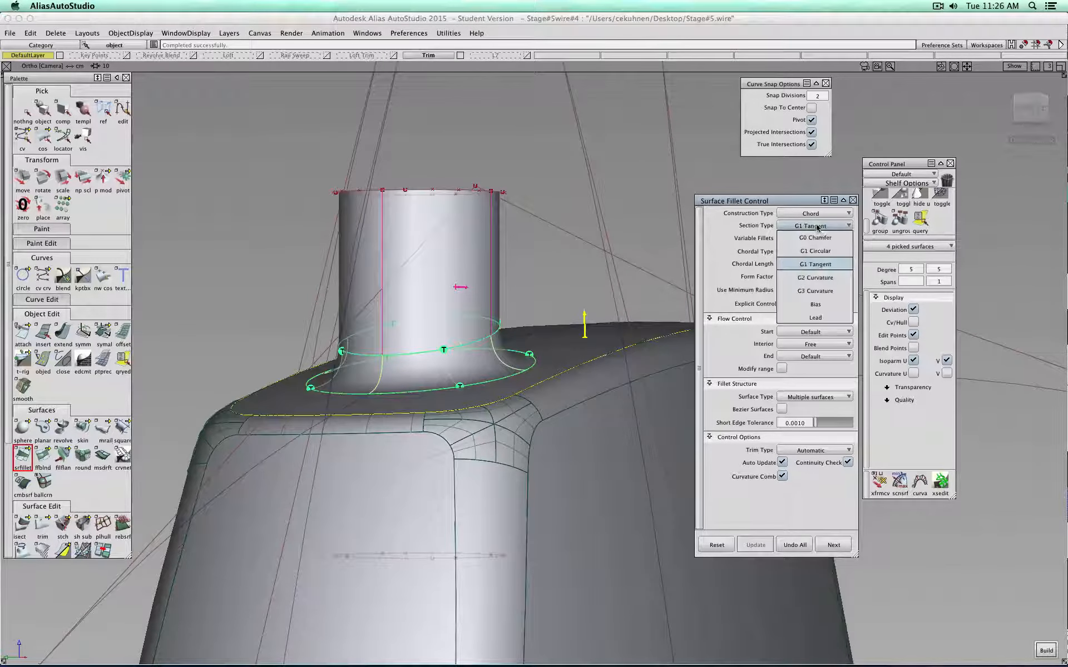
click(824, 277)
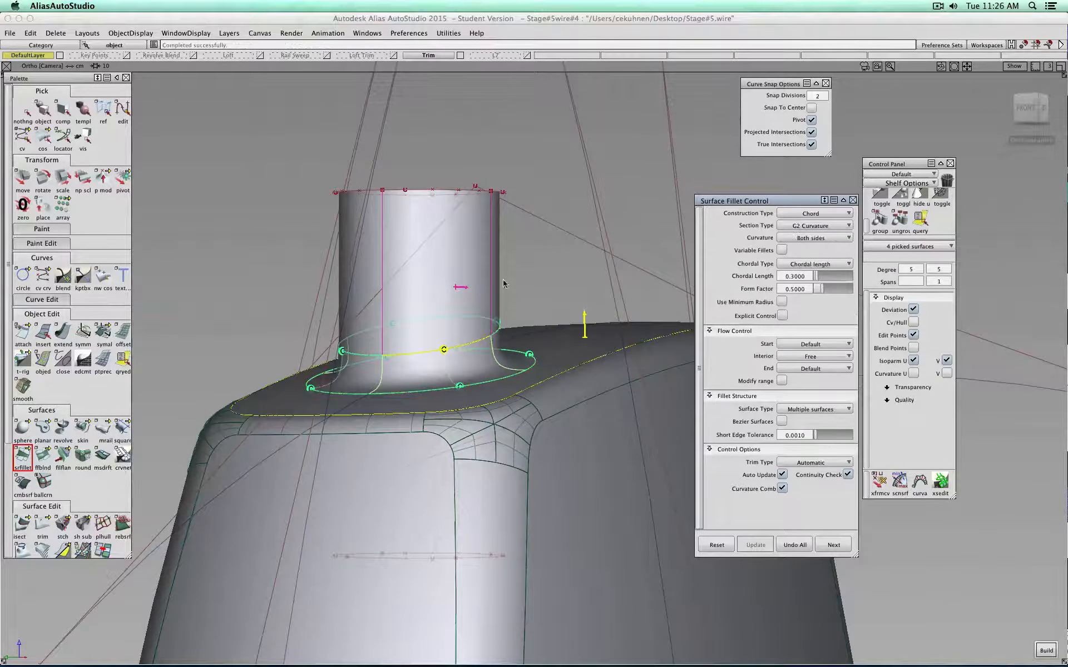
Return the neck fillet to Radius construction with a G1 Circular section and try a radius of 0.6.
click(807, 225)
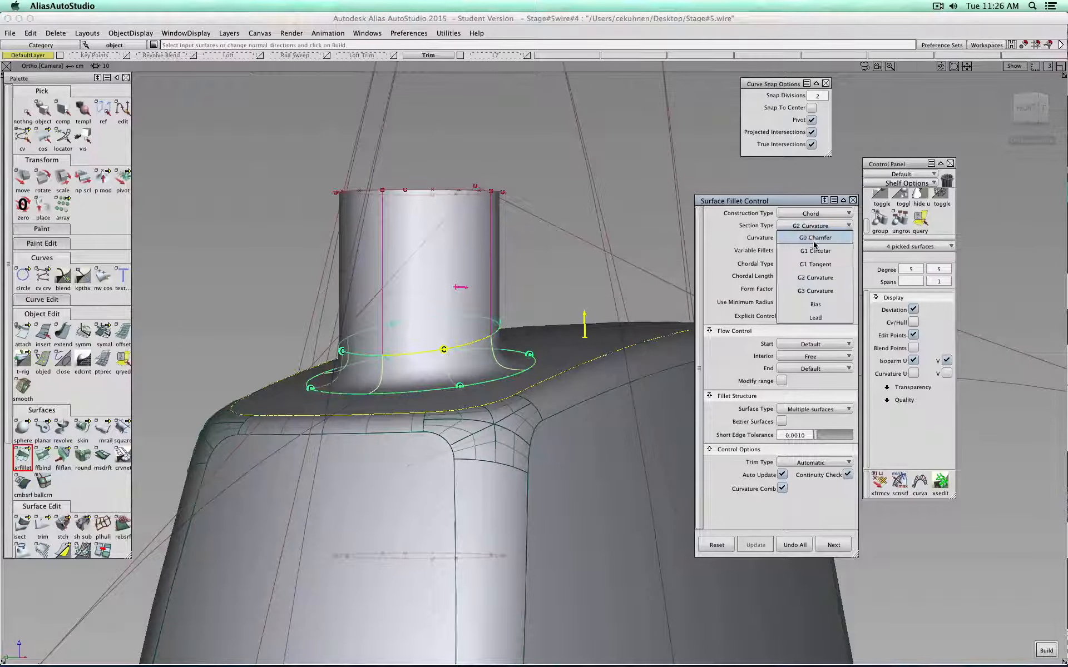
click(815, 214)
click(817, 214)
click(813, 226)
alt+shift+drag(674, 224, 578, 211)
drag(835, 253, 821, 253)
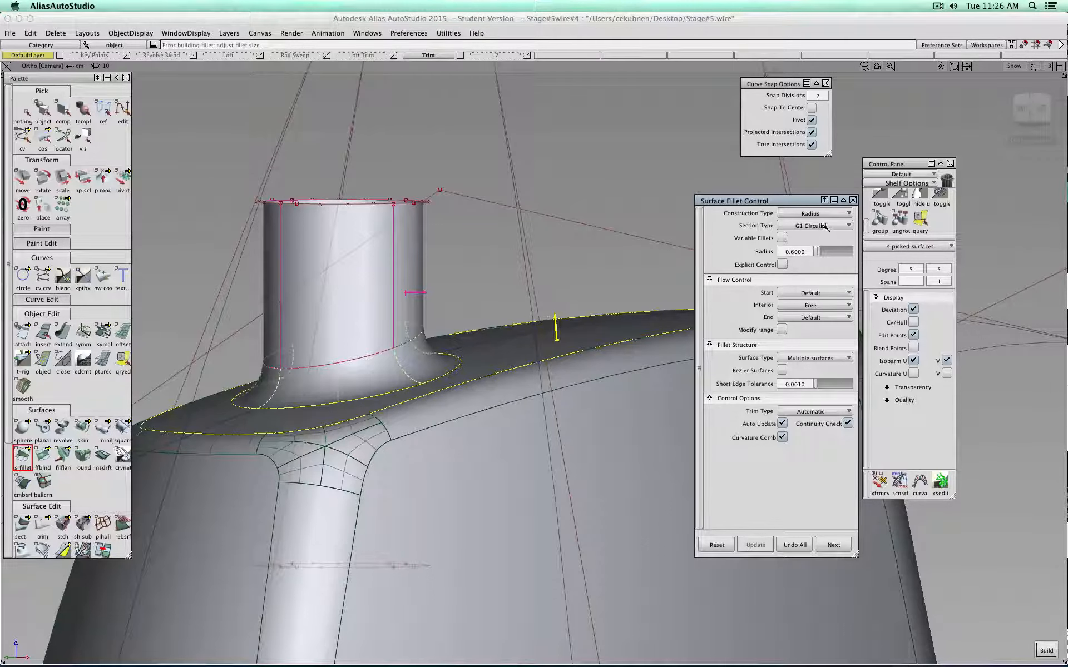
Build the neck fillet with Chord construction and a chordal length of 0.2, keeping the G1 Circular section.
click(826, 226)
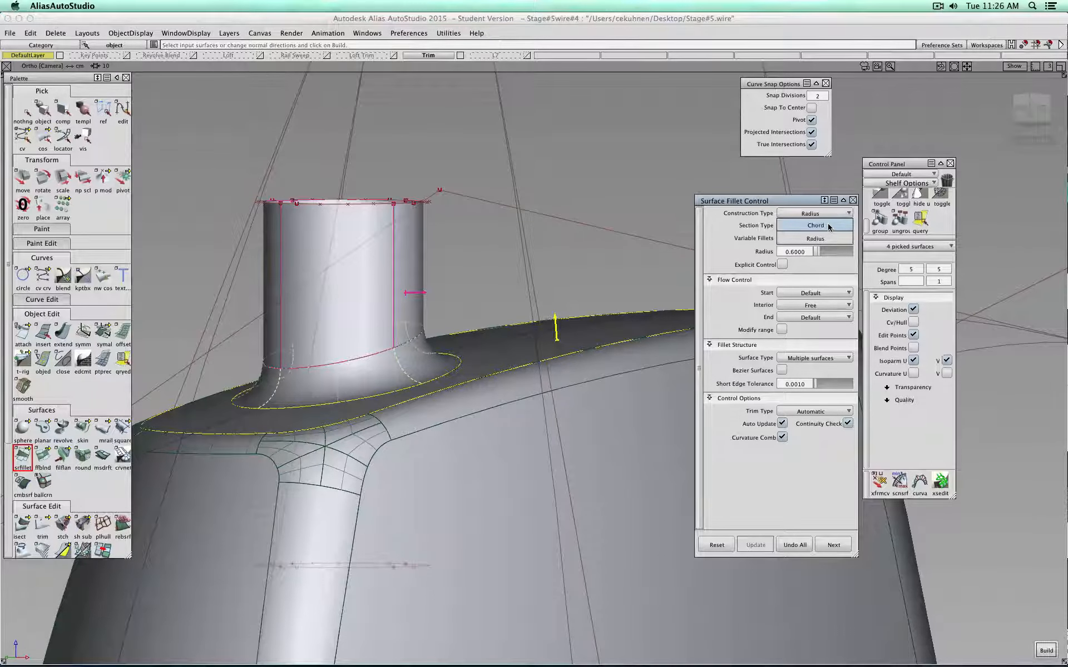
click(828, 226)
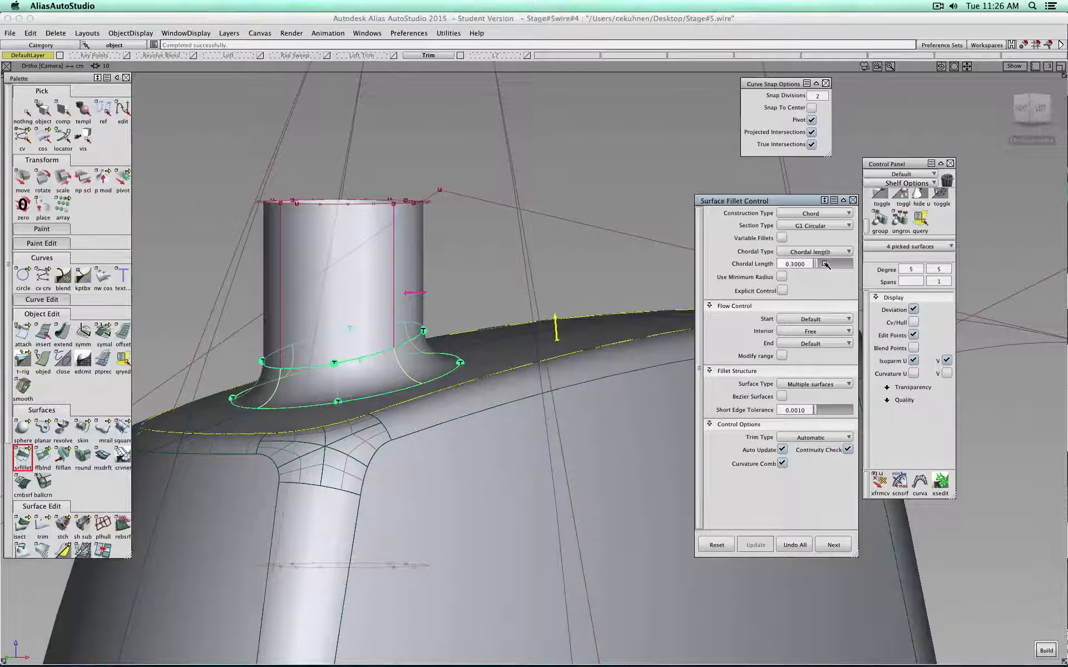
drag(816, 267, 822, 268)
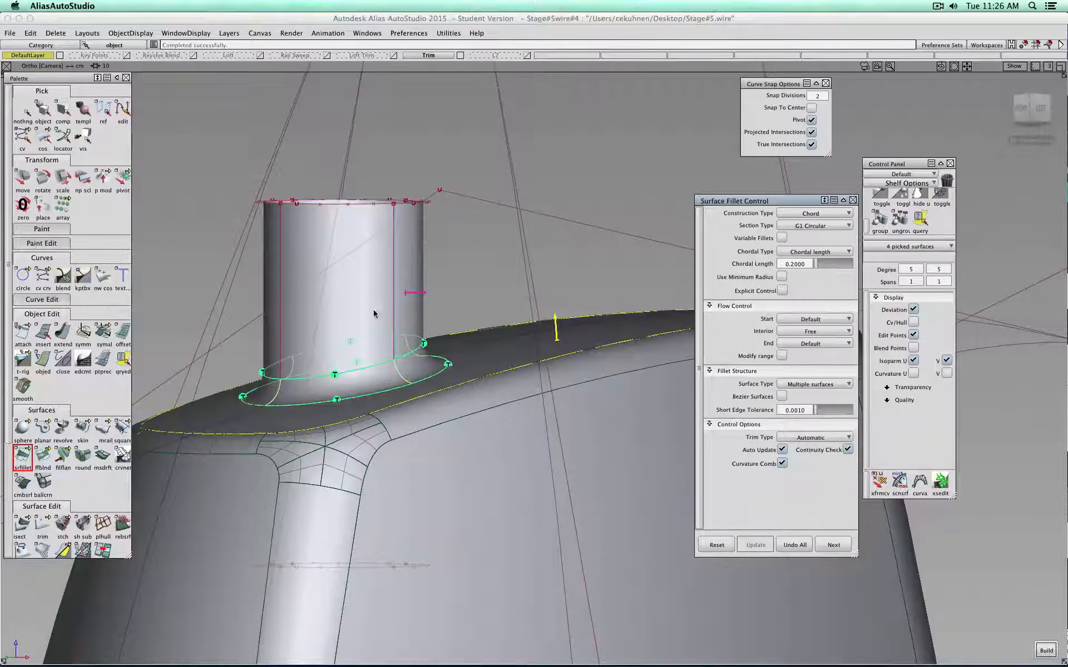
alt+shift+drag(388, 305, 306, 241)
alt+shift+middle_drag(305, 241, 327, 220)
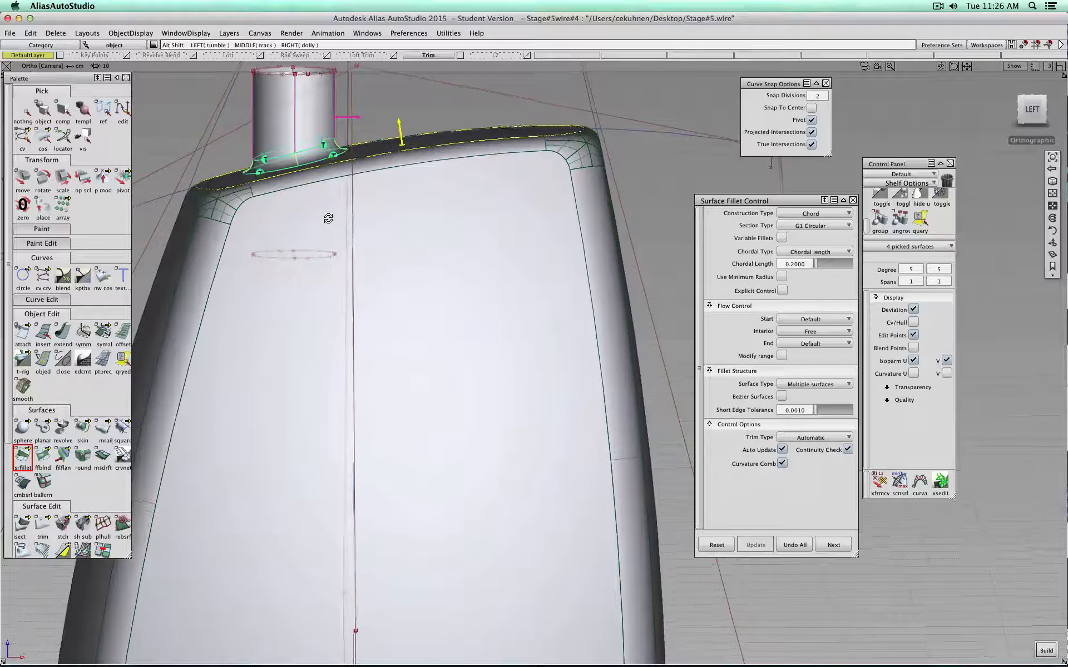
click(1046, 649)
alt+shift+middle_drag(381, 248, 476, 345)
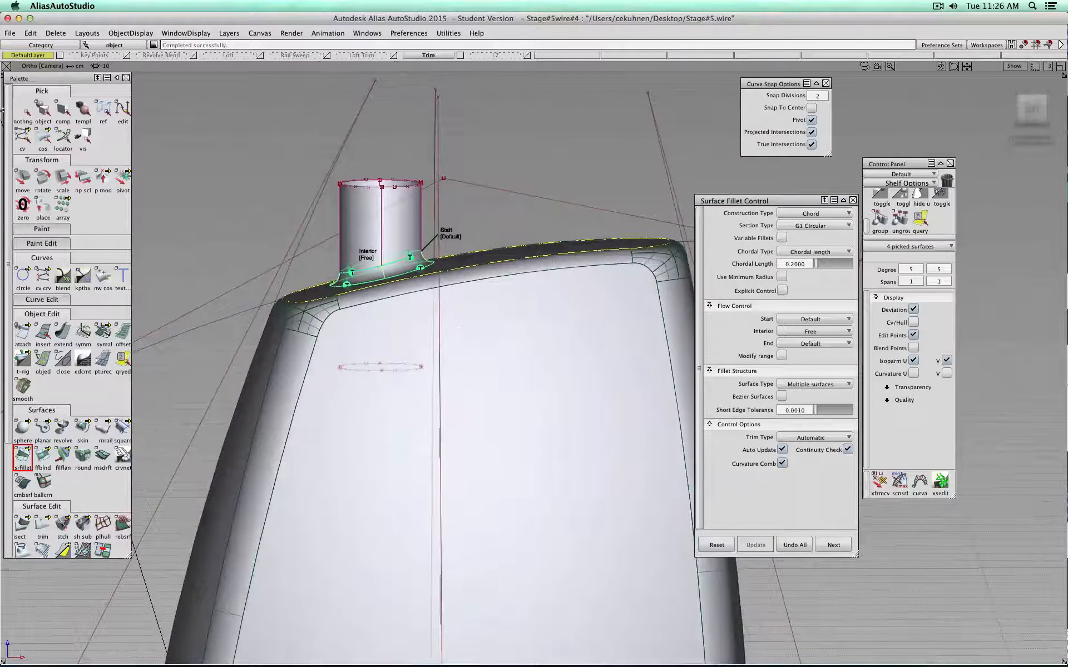
Clear the selection, pick the curves of the neck's upper and lower construction circles, and start the Move tool.
click(43, 109)
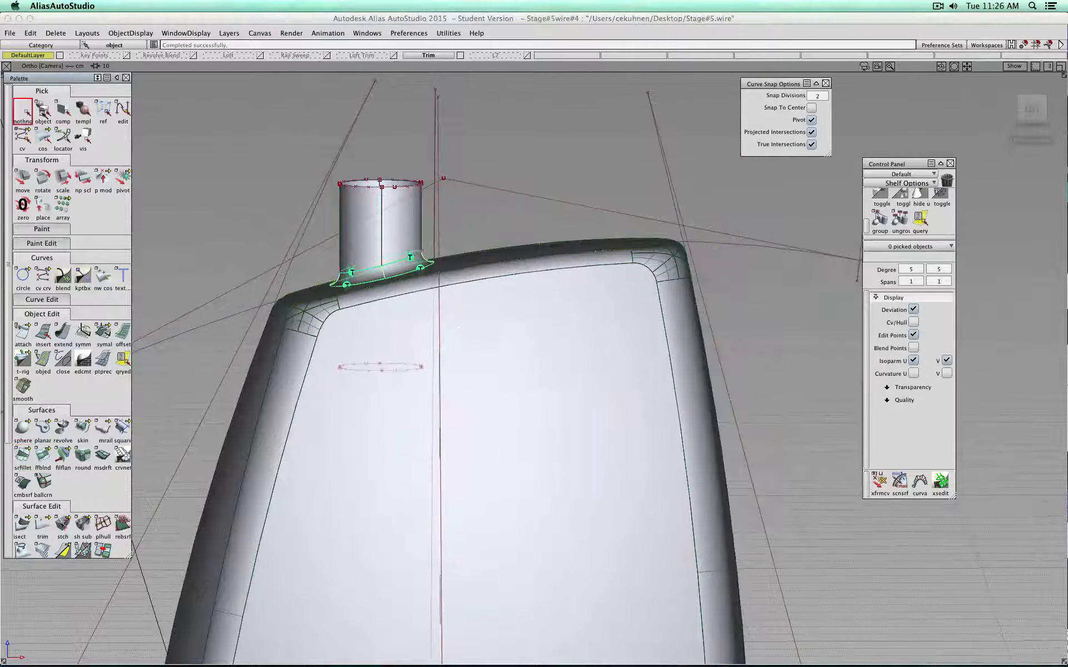
ctrl+shift+click(204, 207)
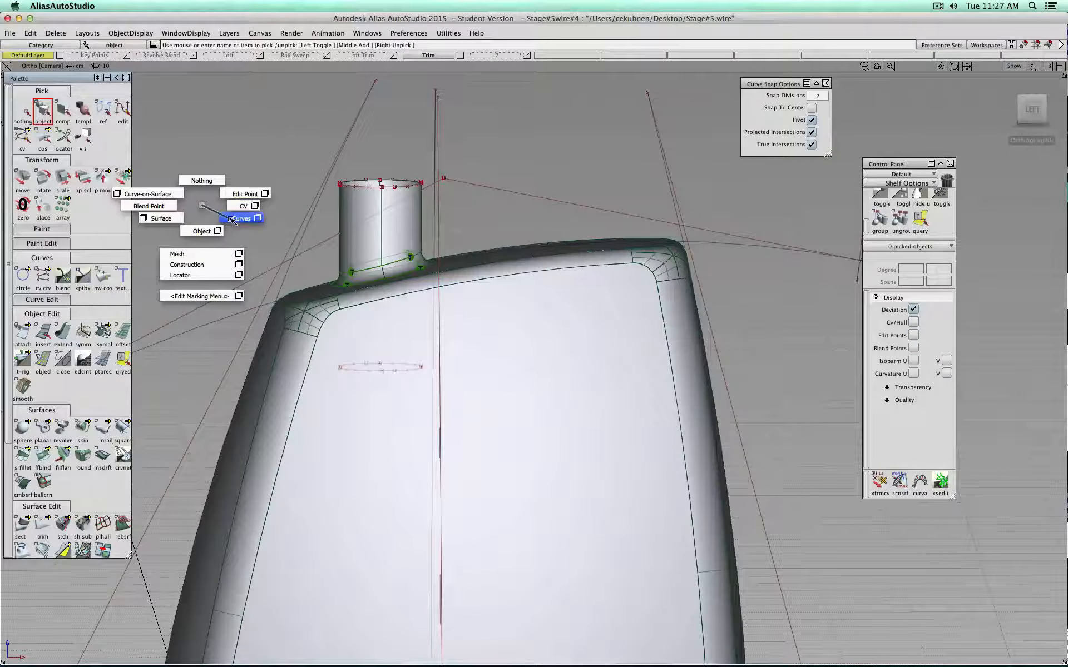
click(243, 206)
drag(362, 171, 392, 194)
drag(363, 353, 400, 385)
click(22, 181)
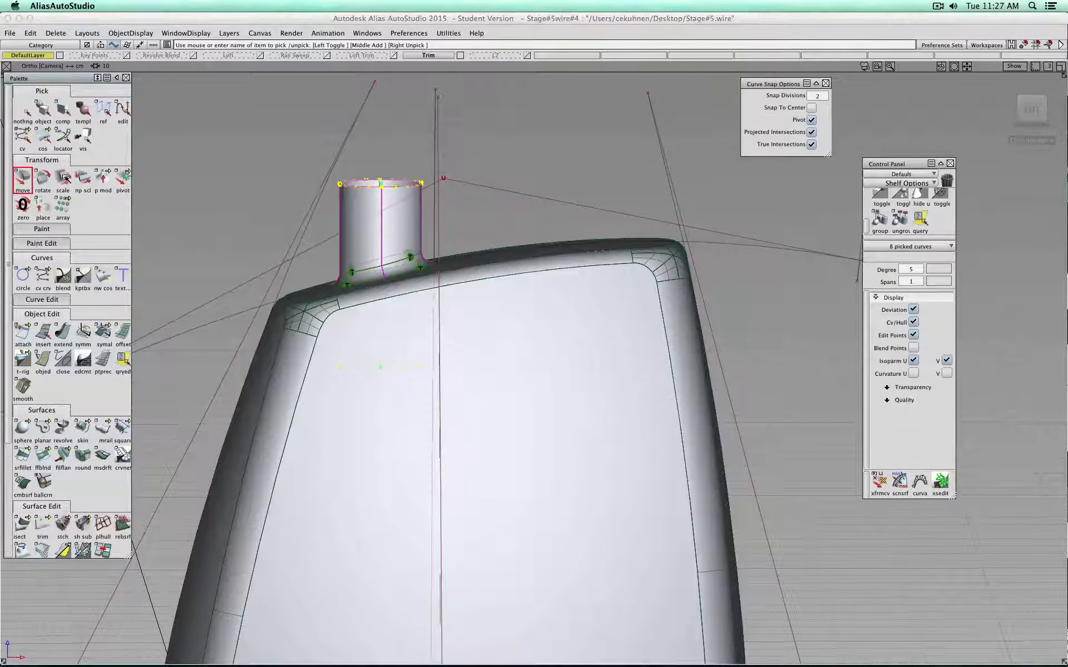